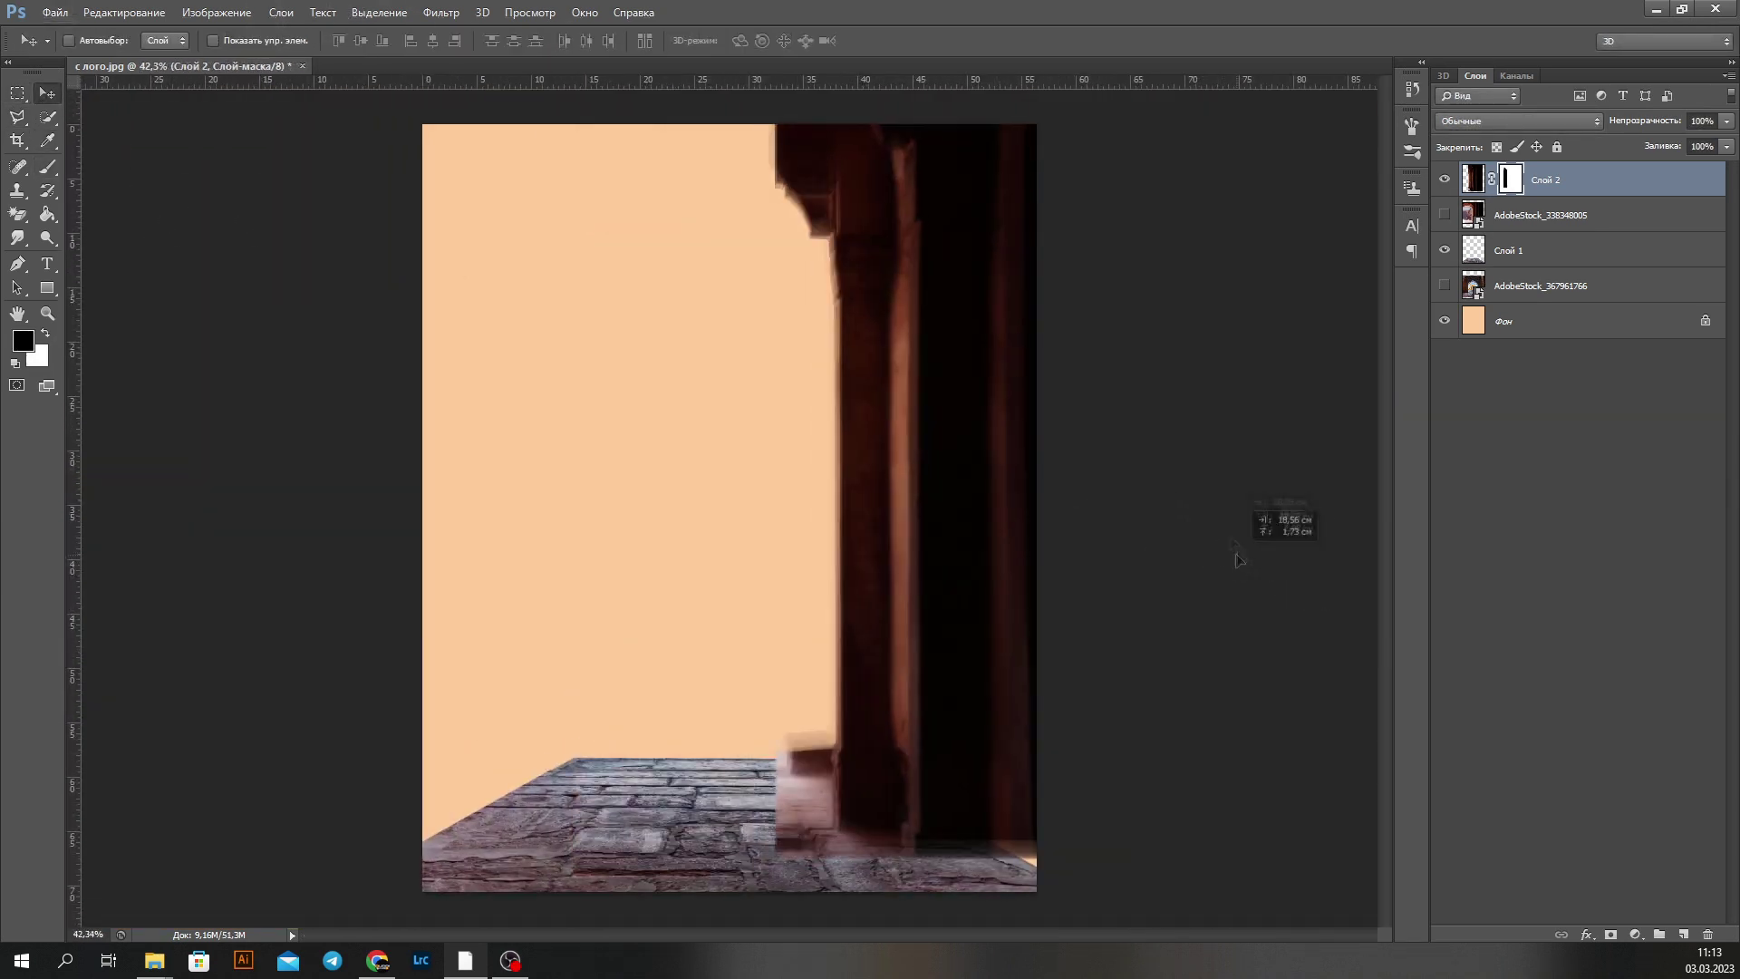
Step: Scale Слой 2, paint its mask so the base blends into the floor, and shift it to the right edge
key(ctrl+t)
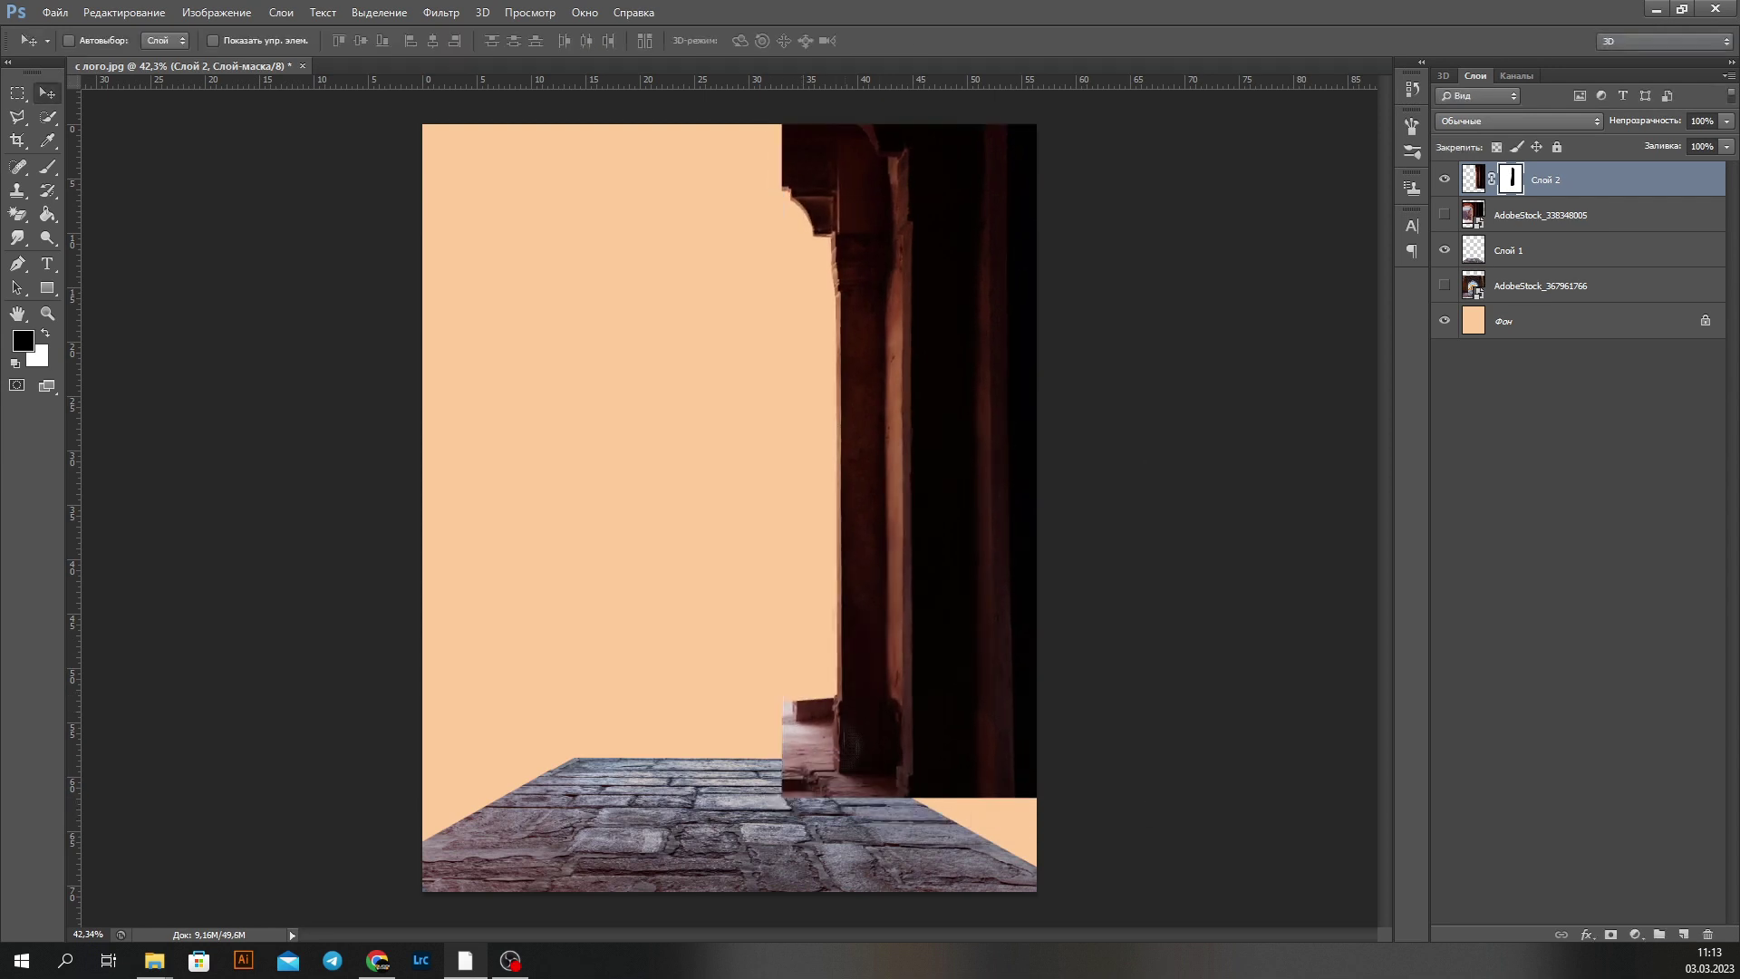
scroll(725, 419, up, 10)
key(b)
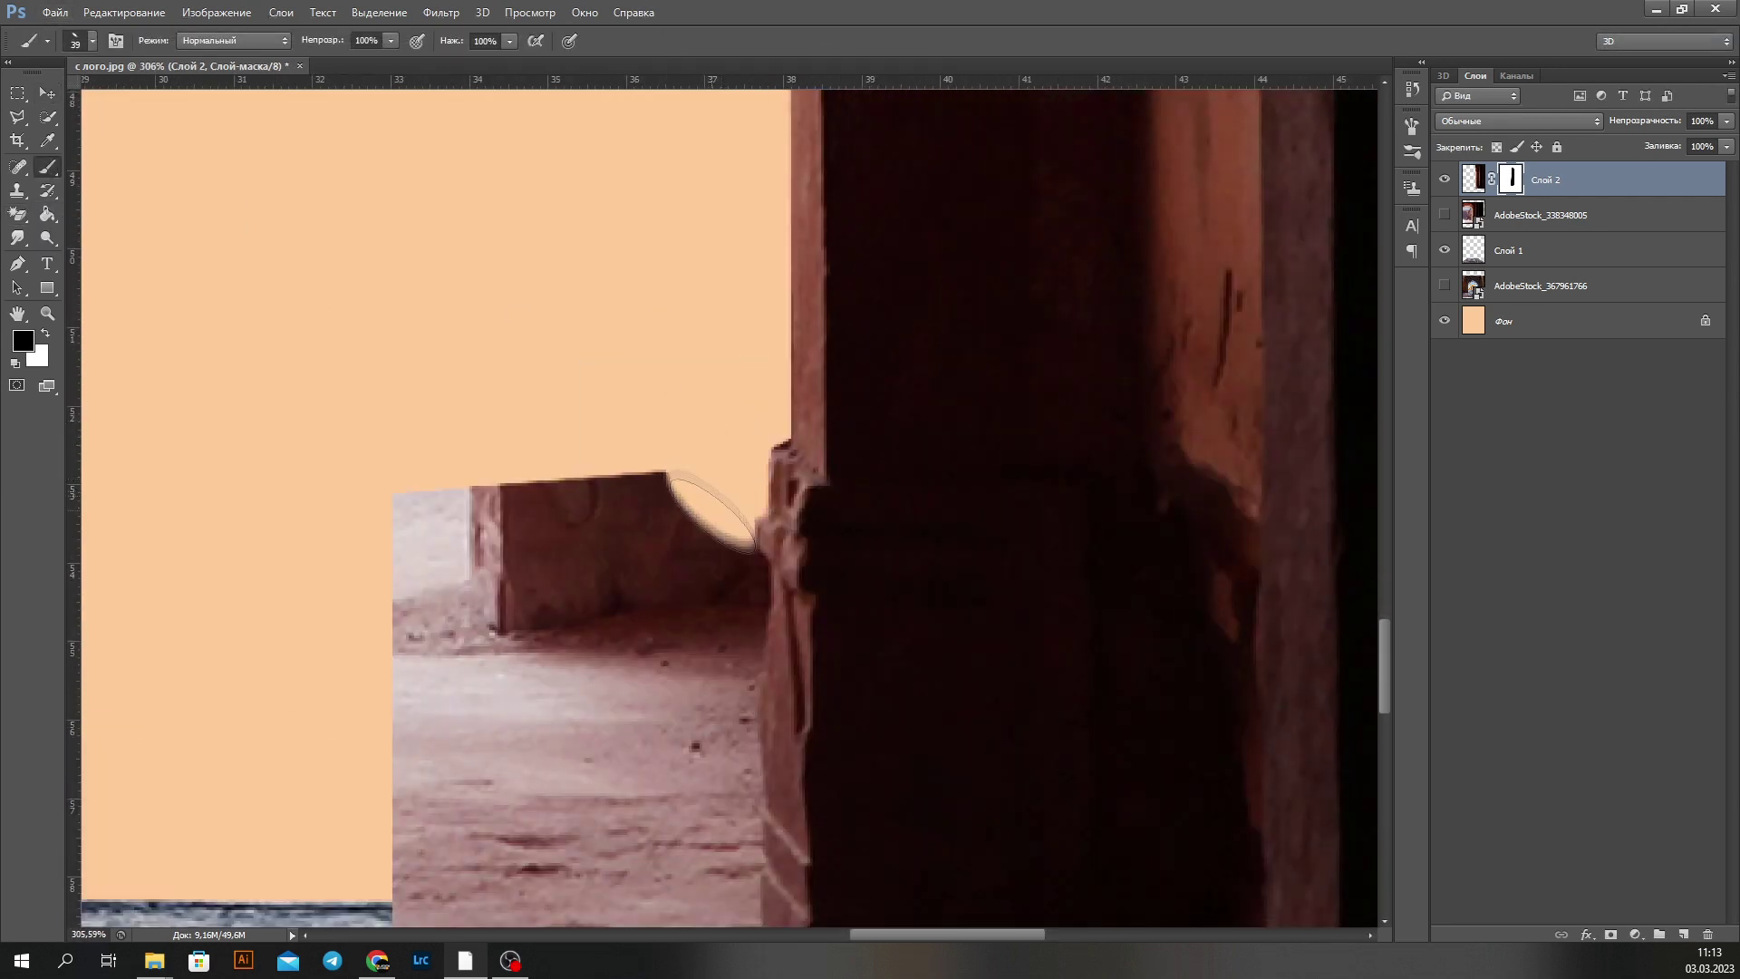
scroll(664, 541, down, 5)
scroll(664, 541, down, 5)
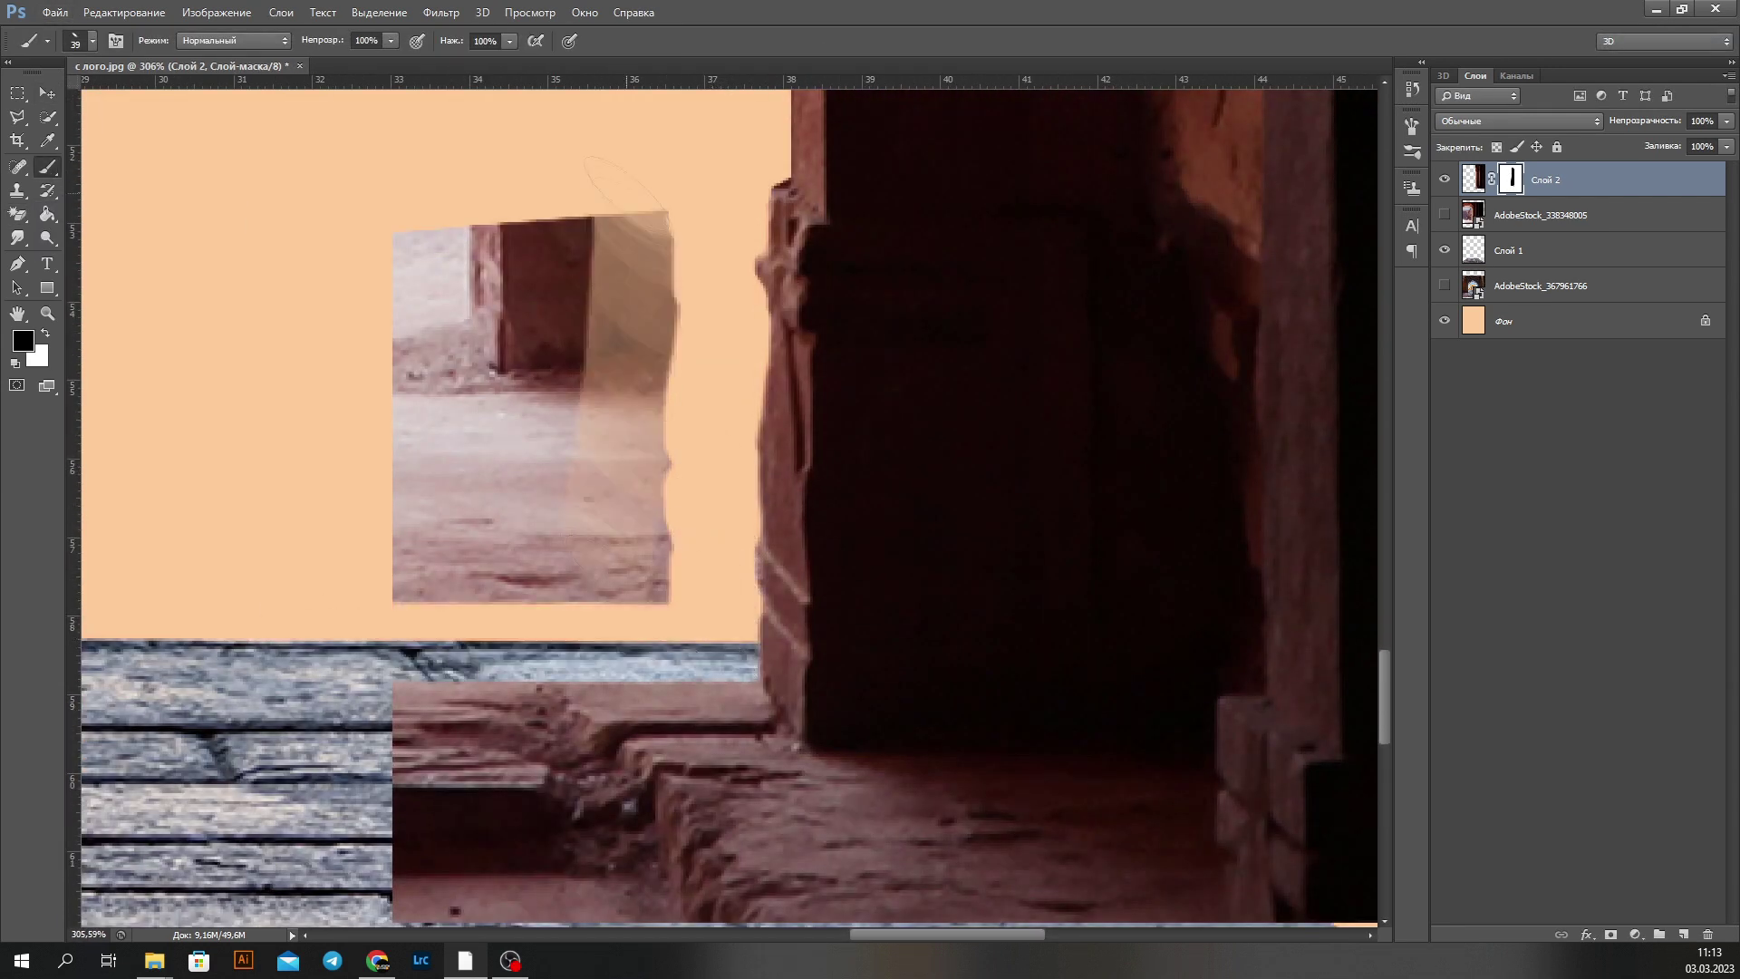
key(v)
drag(952, 614, 966, 614)
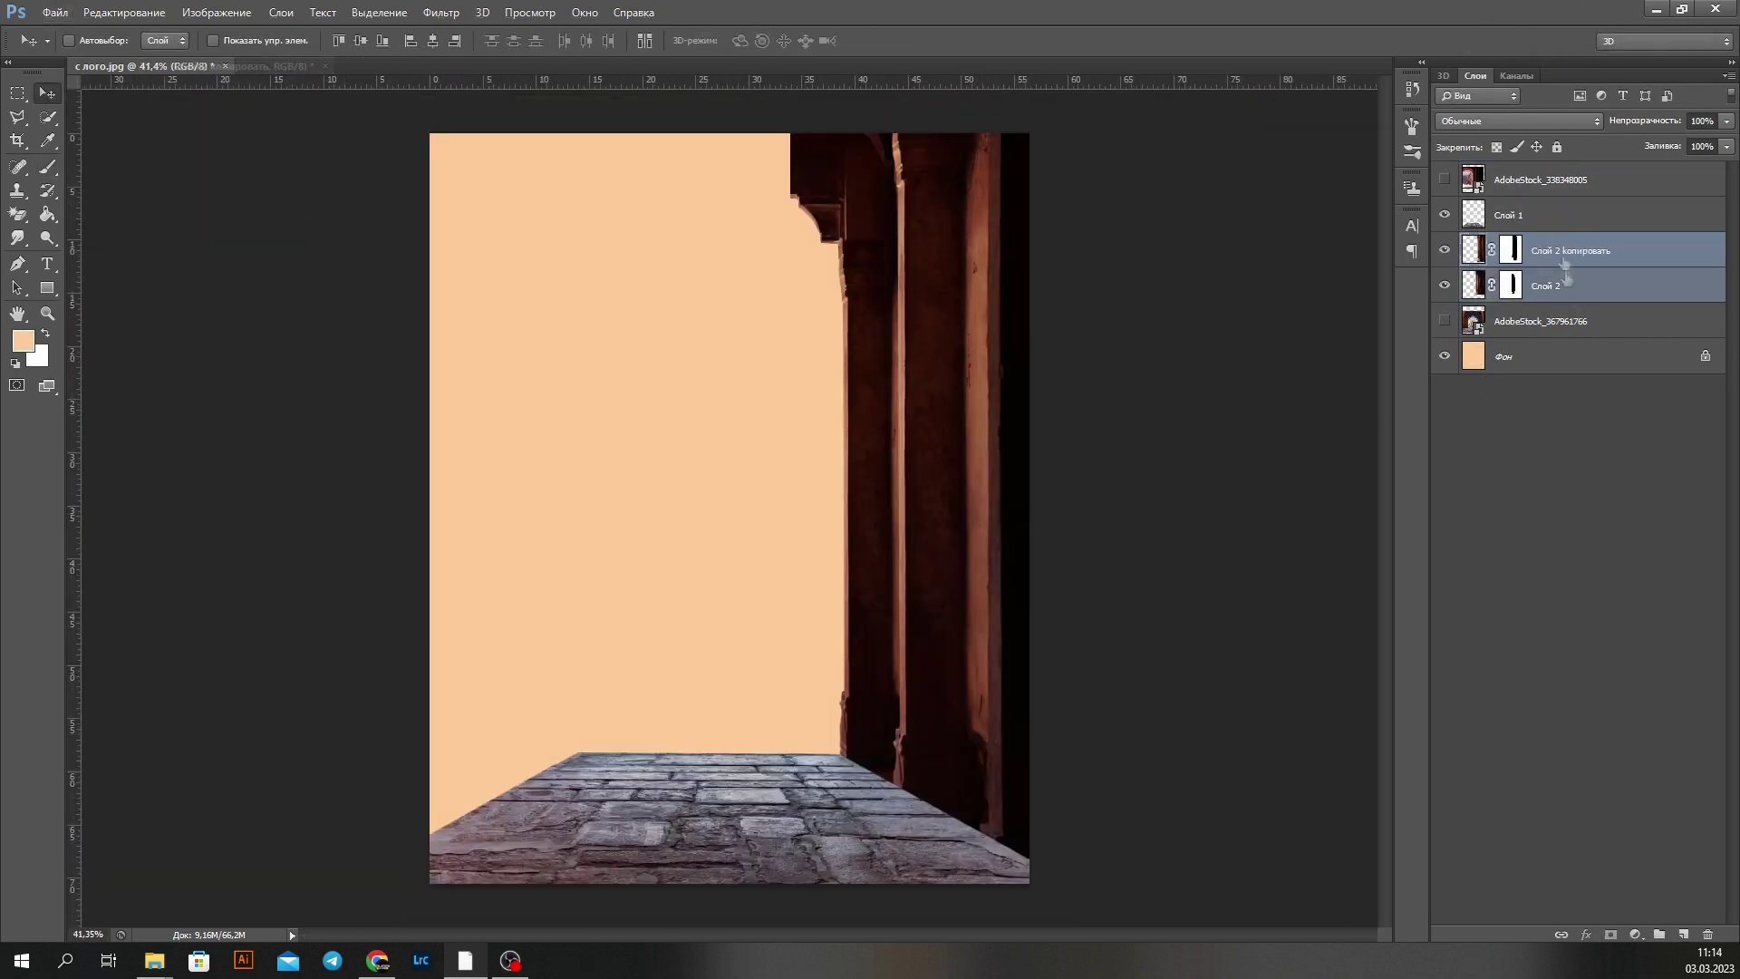
Step: Duplicate the columns, flip the copy horizontally and move it to the left side
key(ctrl+t)
right_click(690, 473)
click(798, 742)
drag(813, 680, 513, 680)
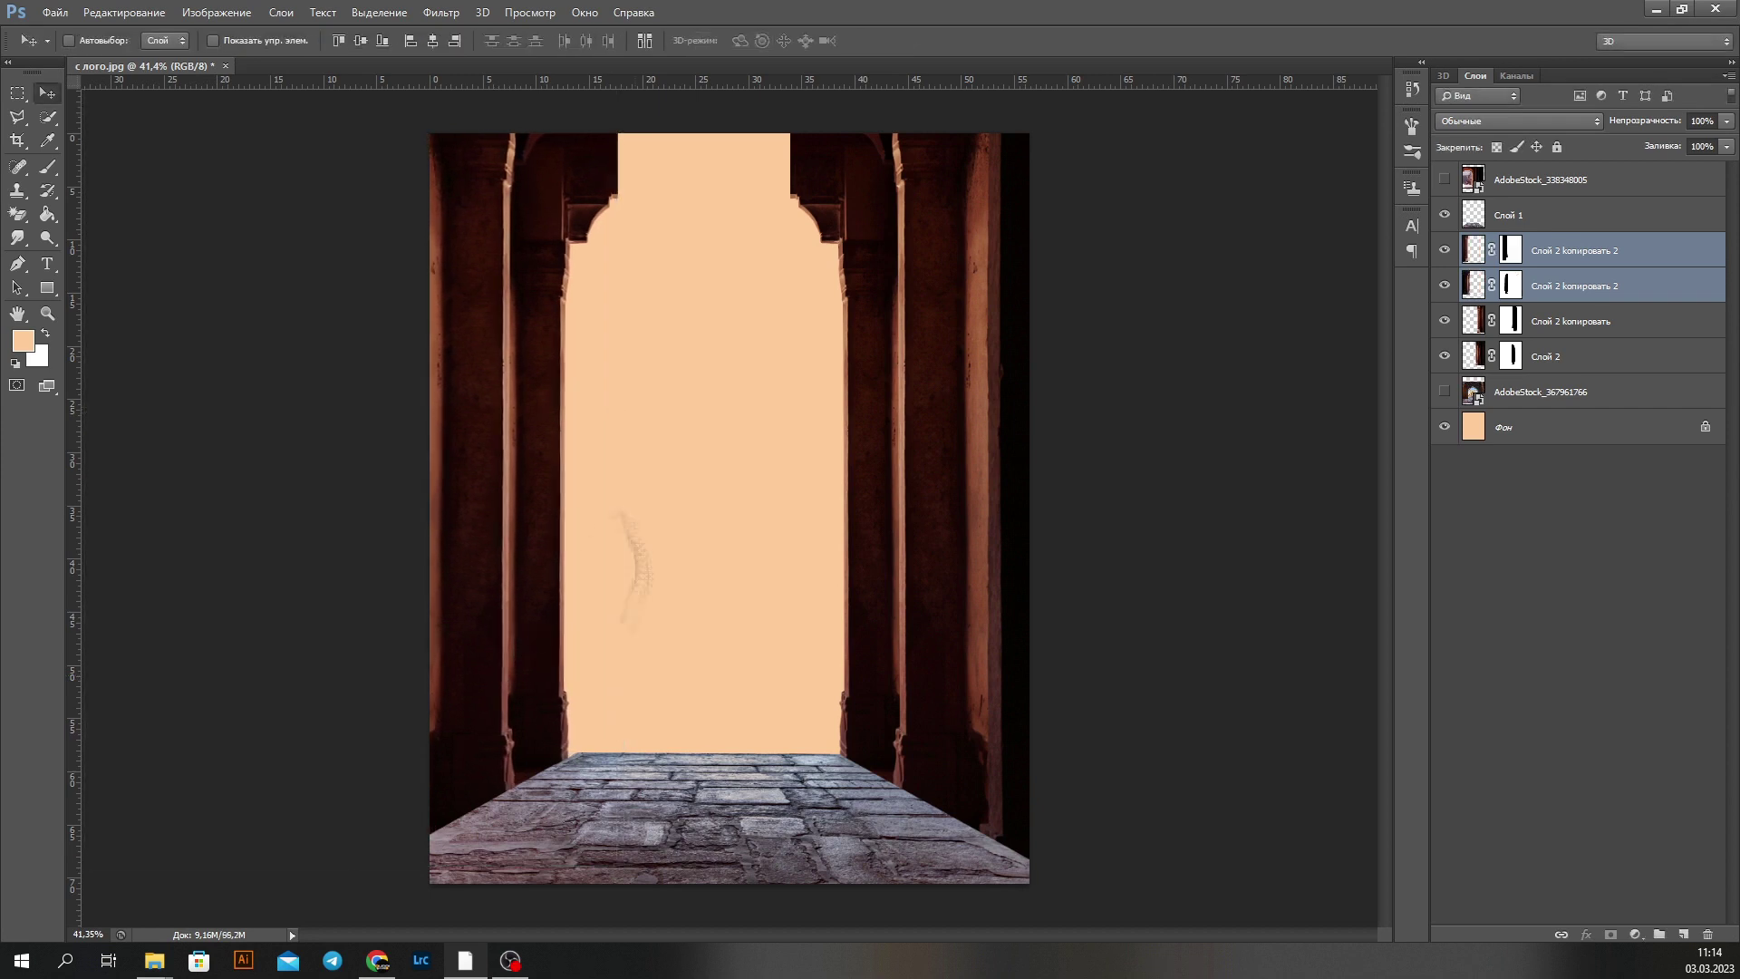
scroll(625, 580, up, 2)
scroll(650, 645, up, 3)
scroll(575, 758, down, 3)
scroll(970, 738, up, 3)
scroll(602, 711, down, 3)
scroll(625, 634, up, 3)
Step: Rotate the stone floor layer slightly to level it
key(alt+bracketleft)
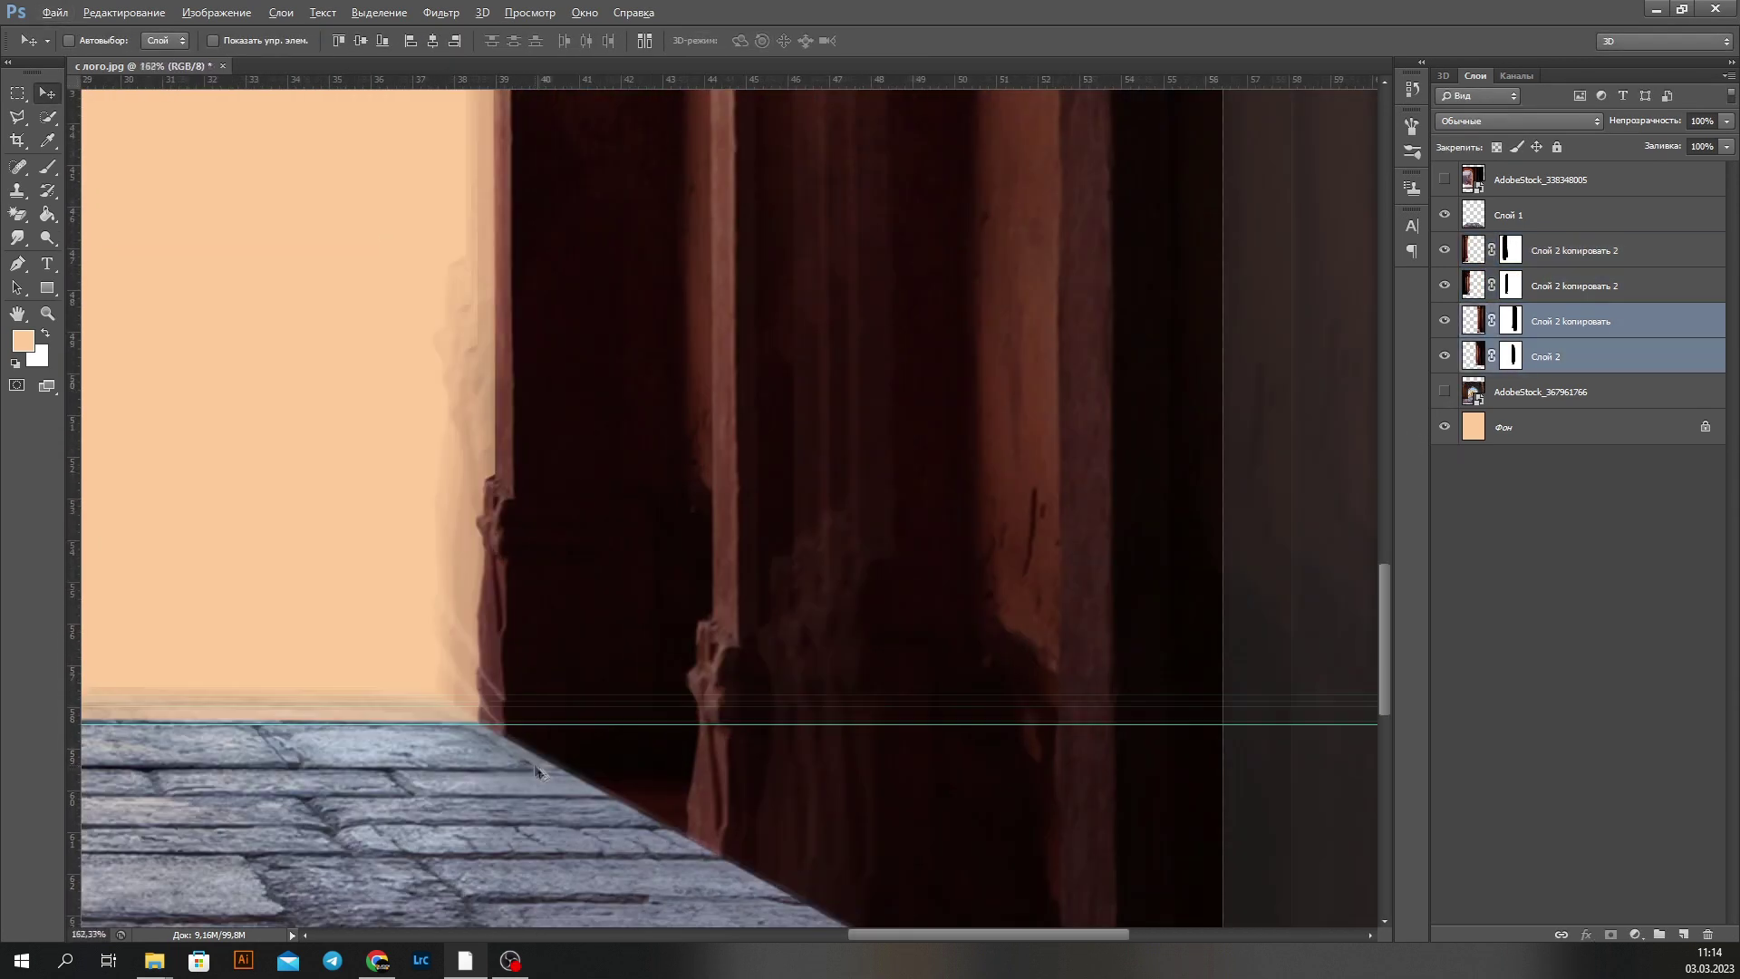
scroll(574, 711, down, 4)
scroll(574, 712, up, 2)
scroll(574, 712, up, 3)
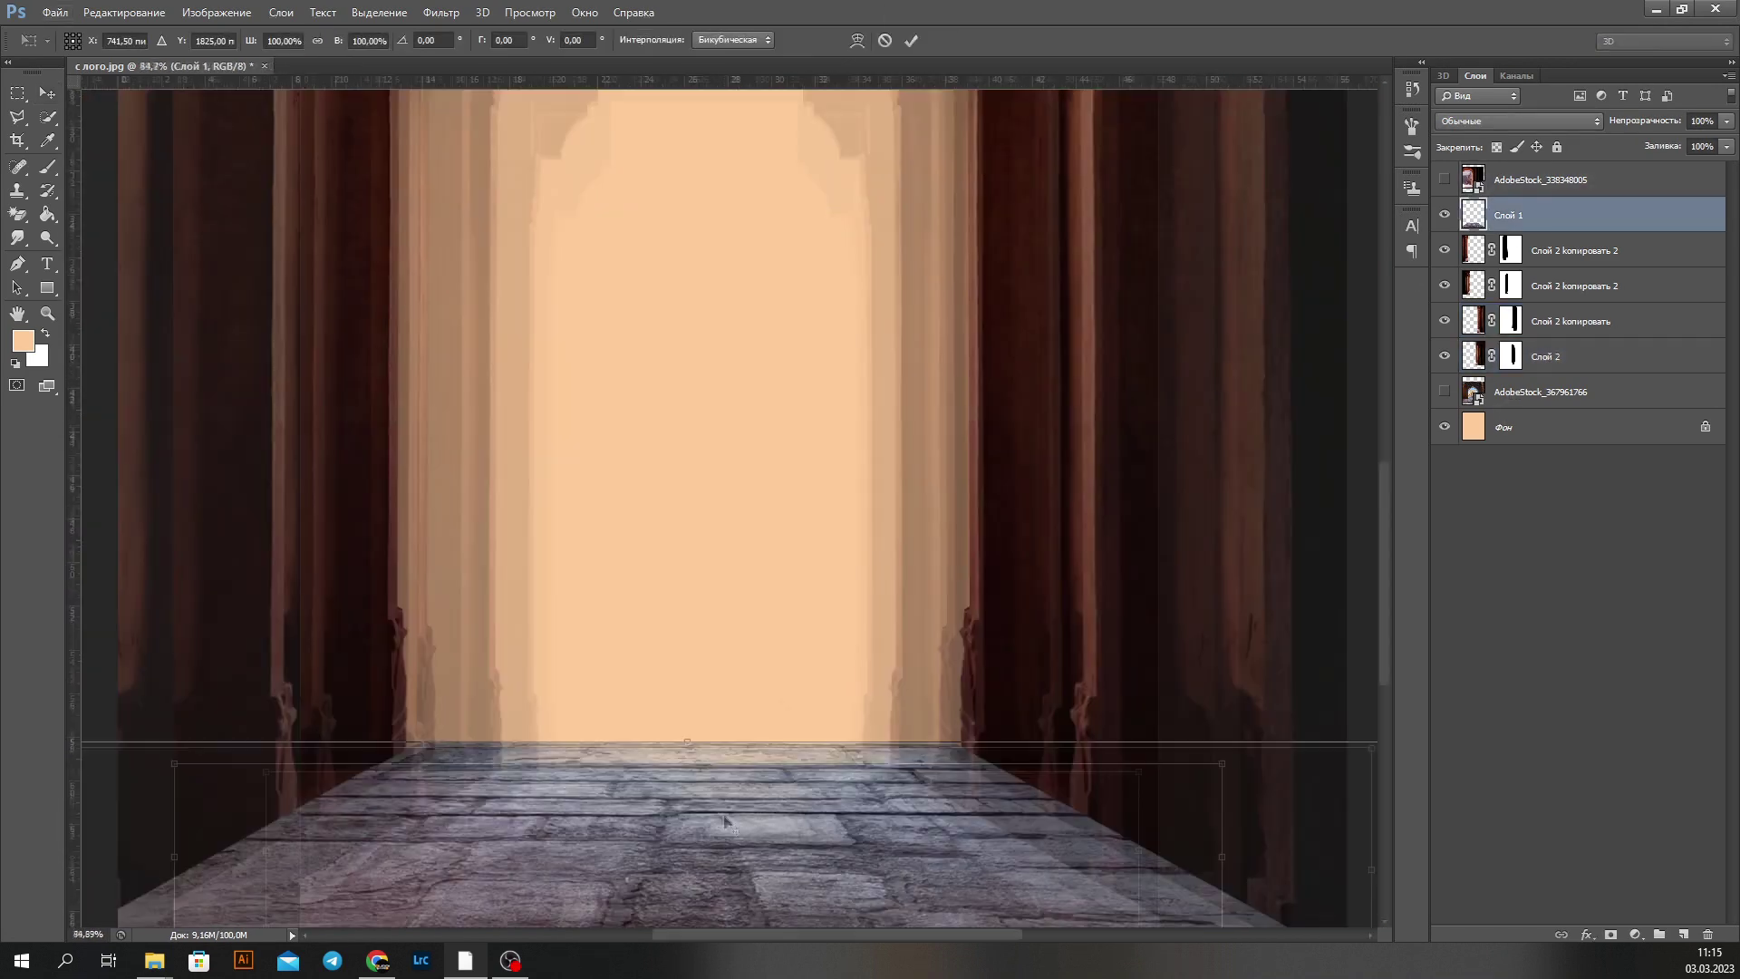
scroll(574, 711, up, 5)
key(ctrl+t)
drag(399, 751, 382, 748)
key(Return)
scroll(600, 672, down, 5)
scroll(923, 688, up, 4)
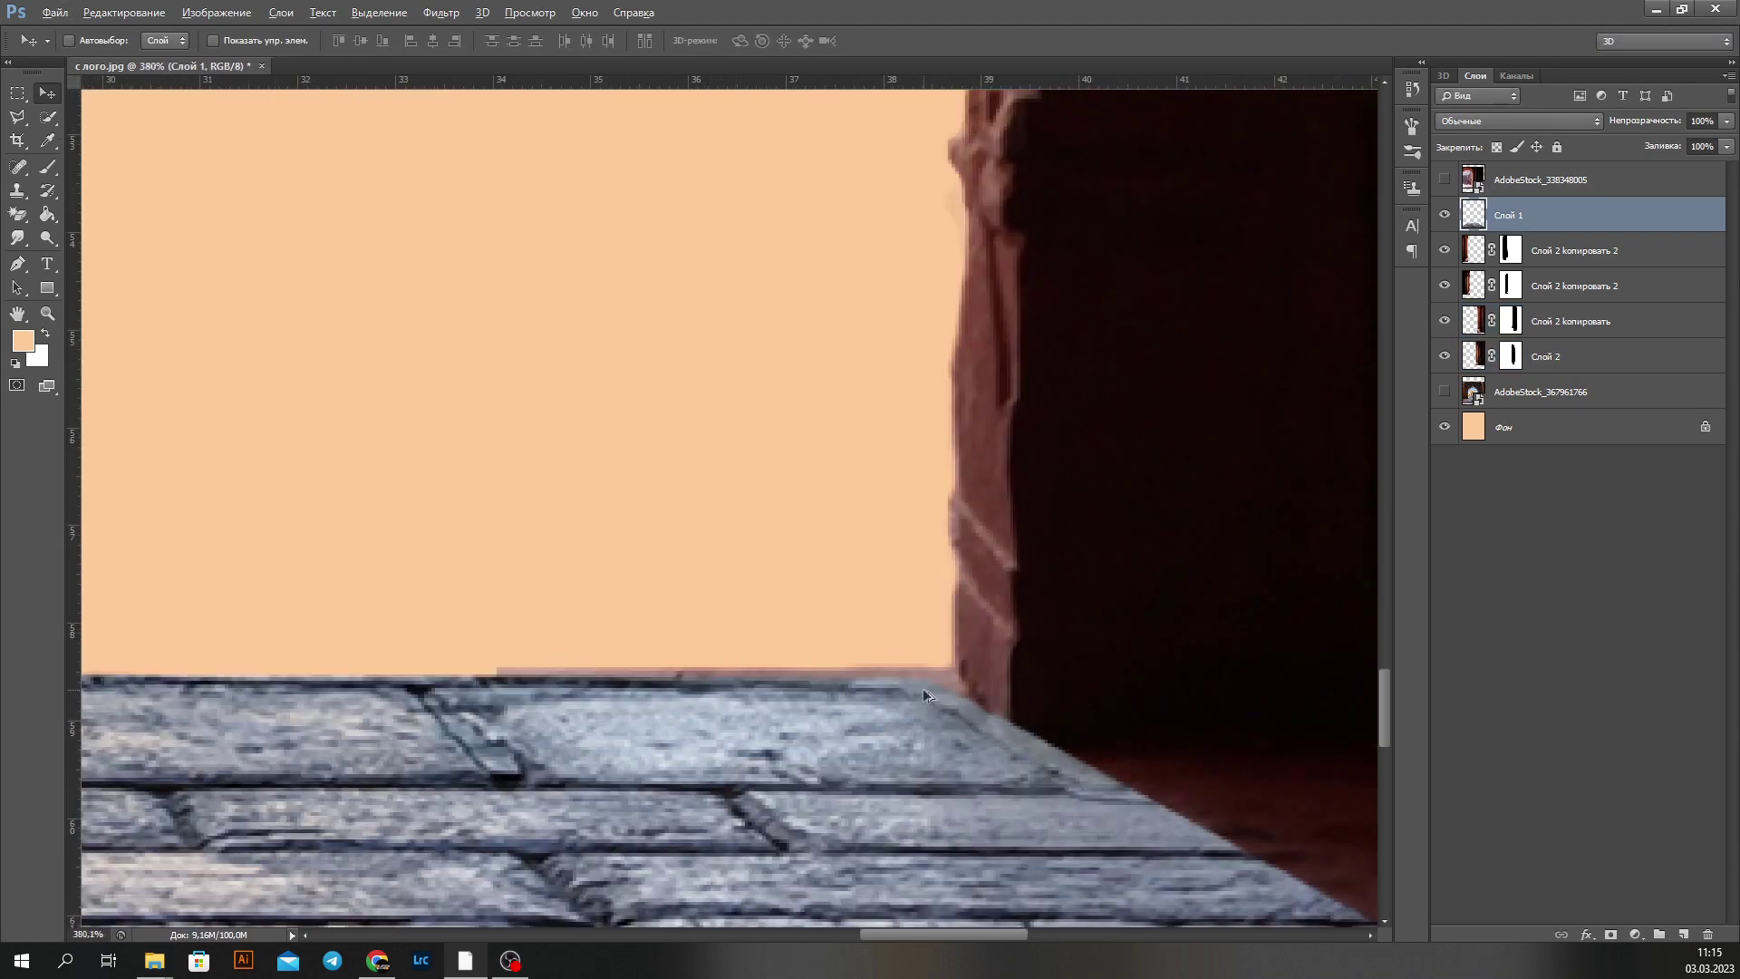
Step: Target Слой 2's mask with a default black/white brush to refine it
key(alt+bracketleft)
key(alt+bracketleft)
key(alt+bracketleft)
key(b)
key(d)
scroll(777, 543, down, 5)
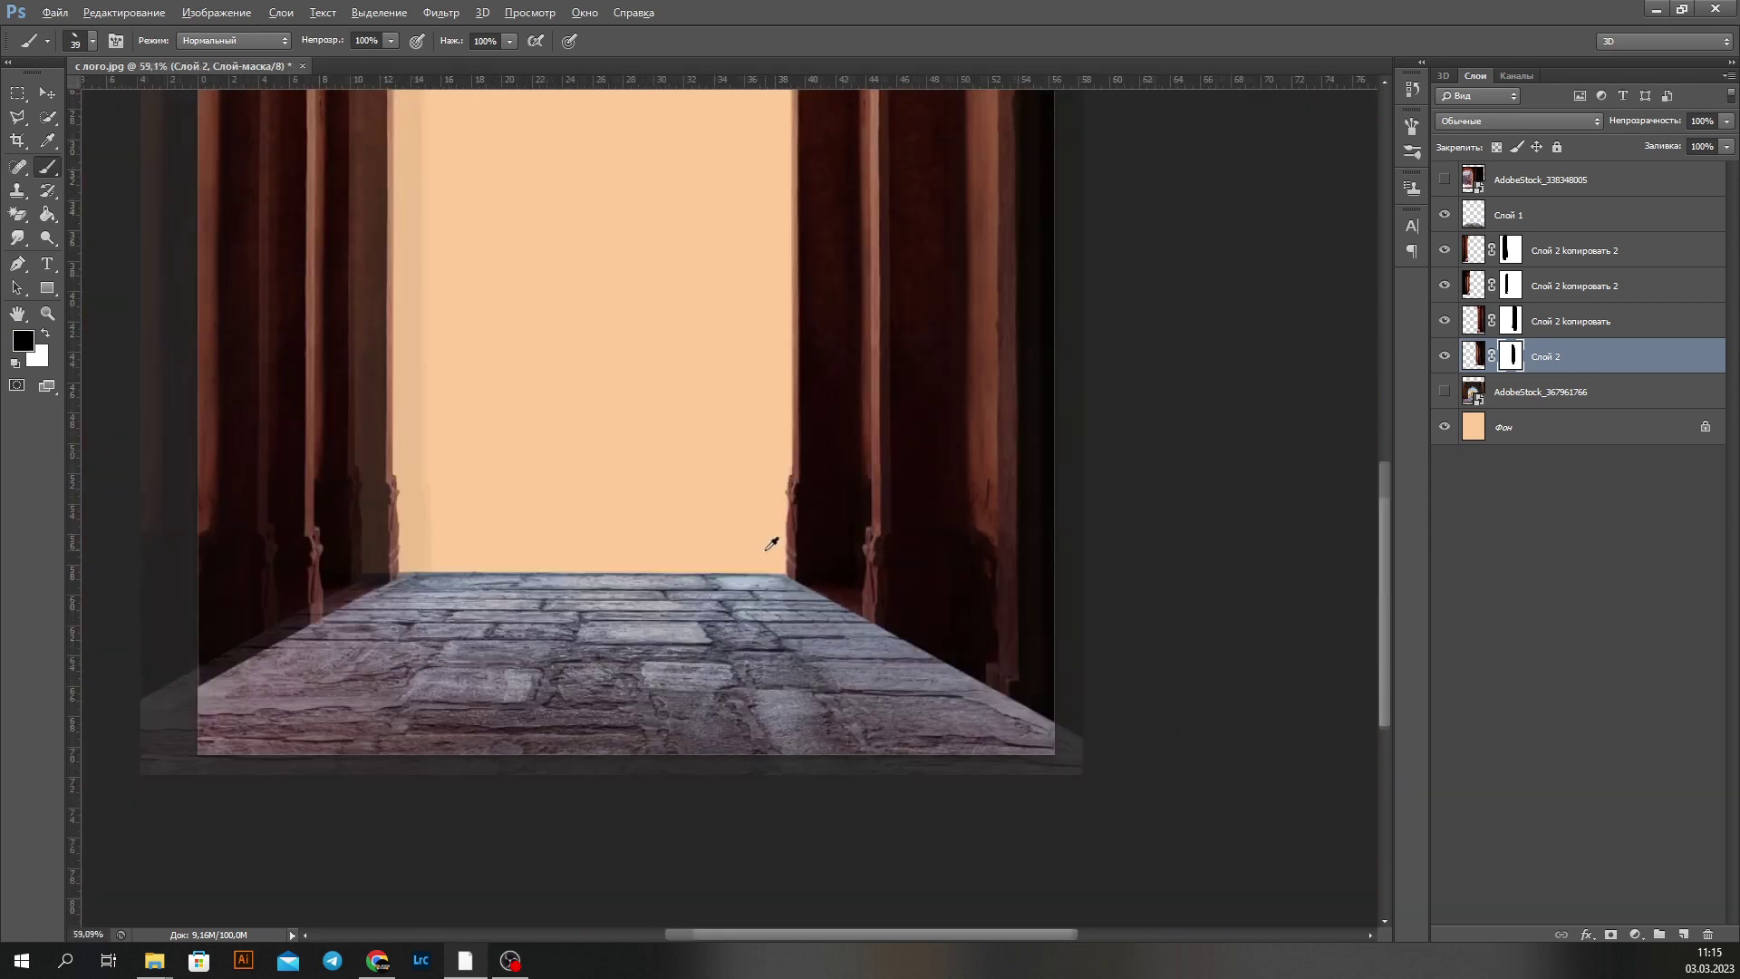
scroll(745, 582, down, 1)
click(1510, 356)
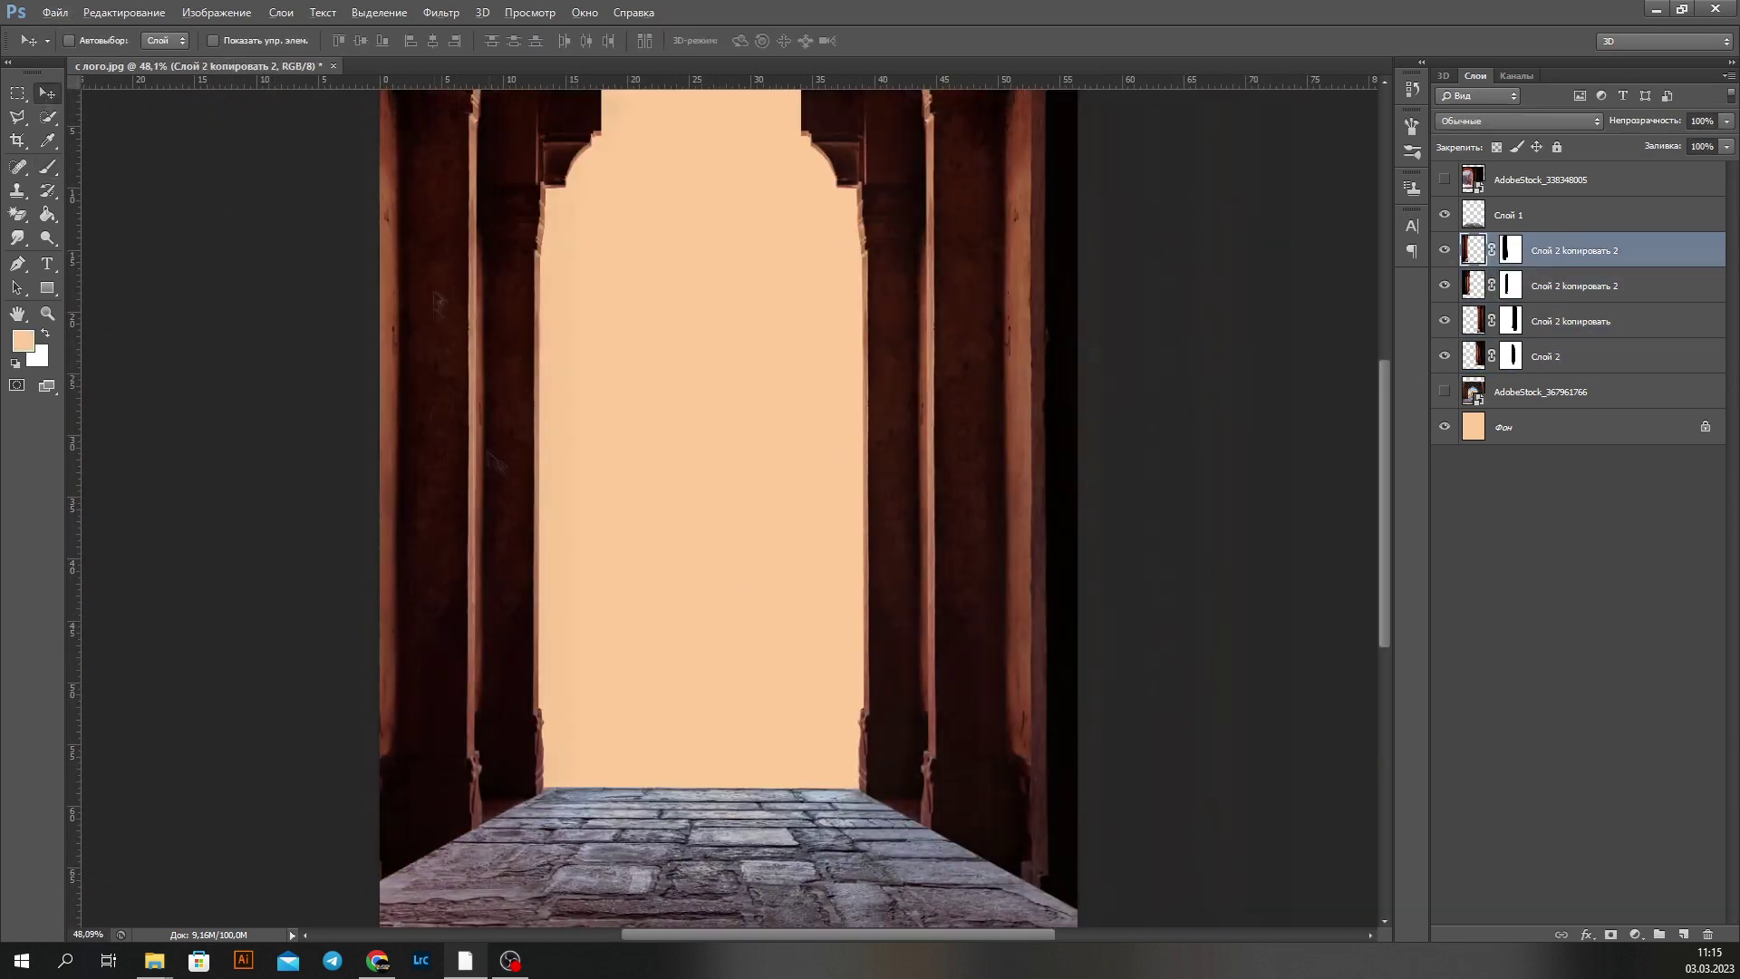
scroll(437, 302, up, 3)
Step: Copy a marqueed column strip to Слой 3 and rotate it 90° clockwise
key(m)
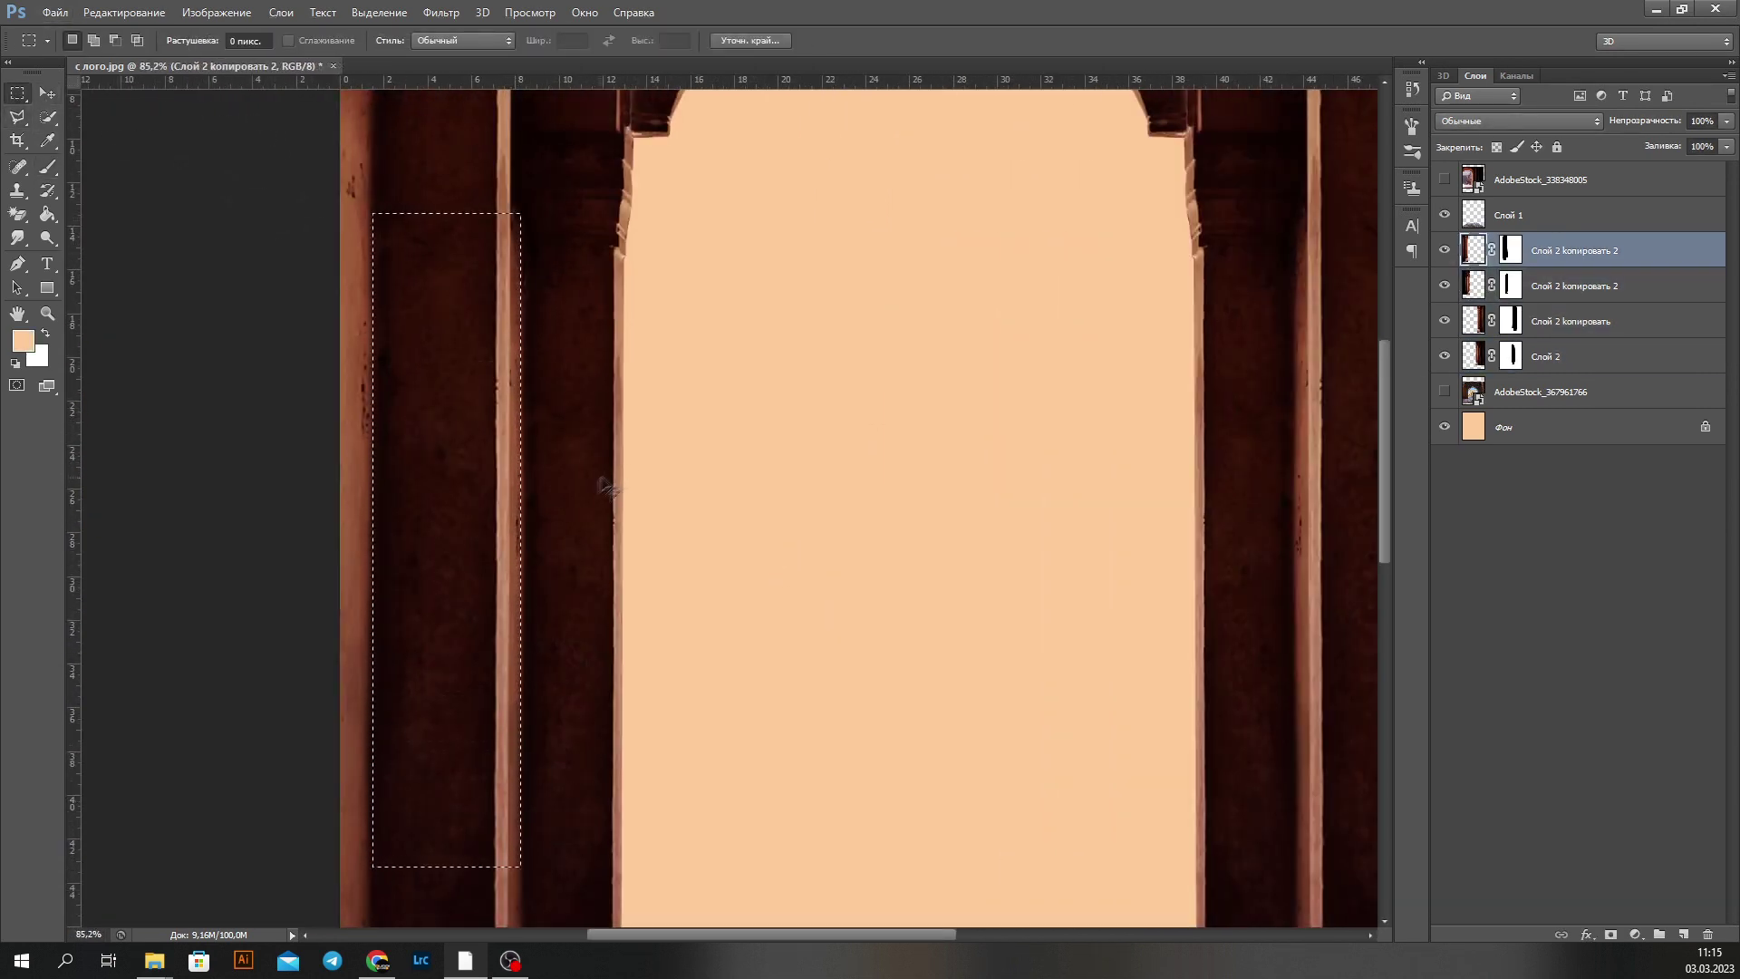
key(ctrl+j)
key(ctrl+t)
scroll(498, 428, up, 2)
scroll(544, 453, down, 4)
right_click(470, 333)
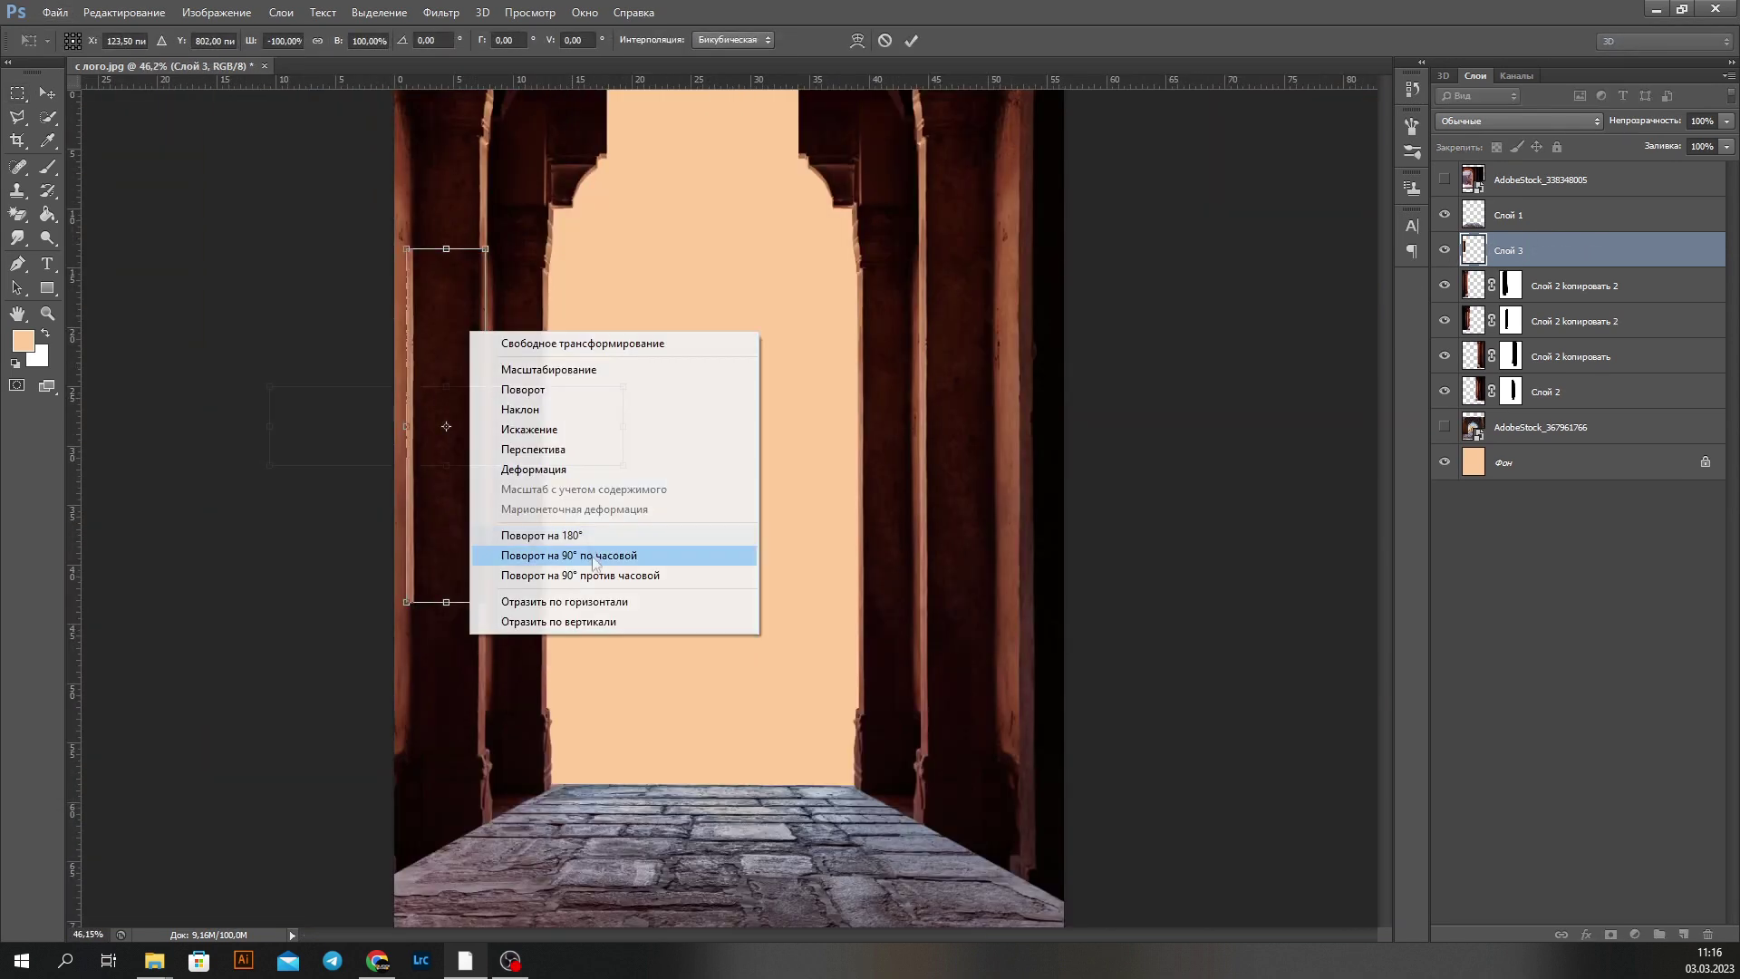
key(Escape)
scroll(815, 453, down, 2)
scroll(952, 202, up, 6)
Step: Warp the rotated strip into a beam across the archway top
right_click(1033, 240)
click(1094, 385)
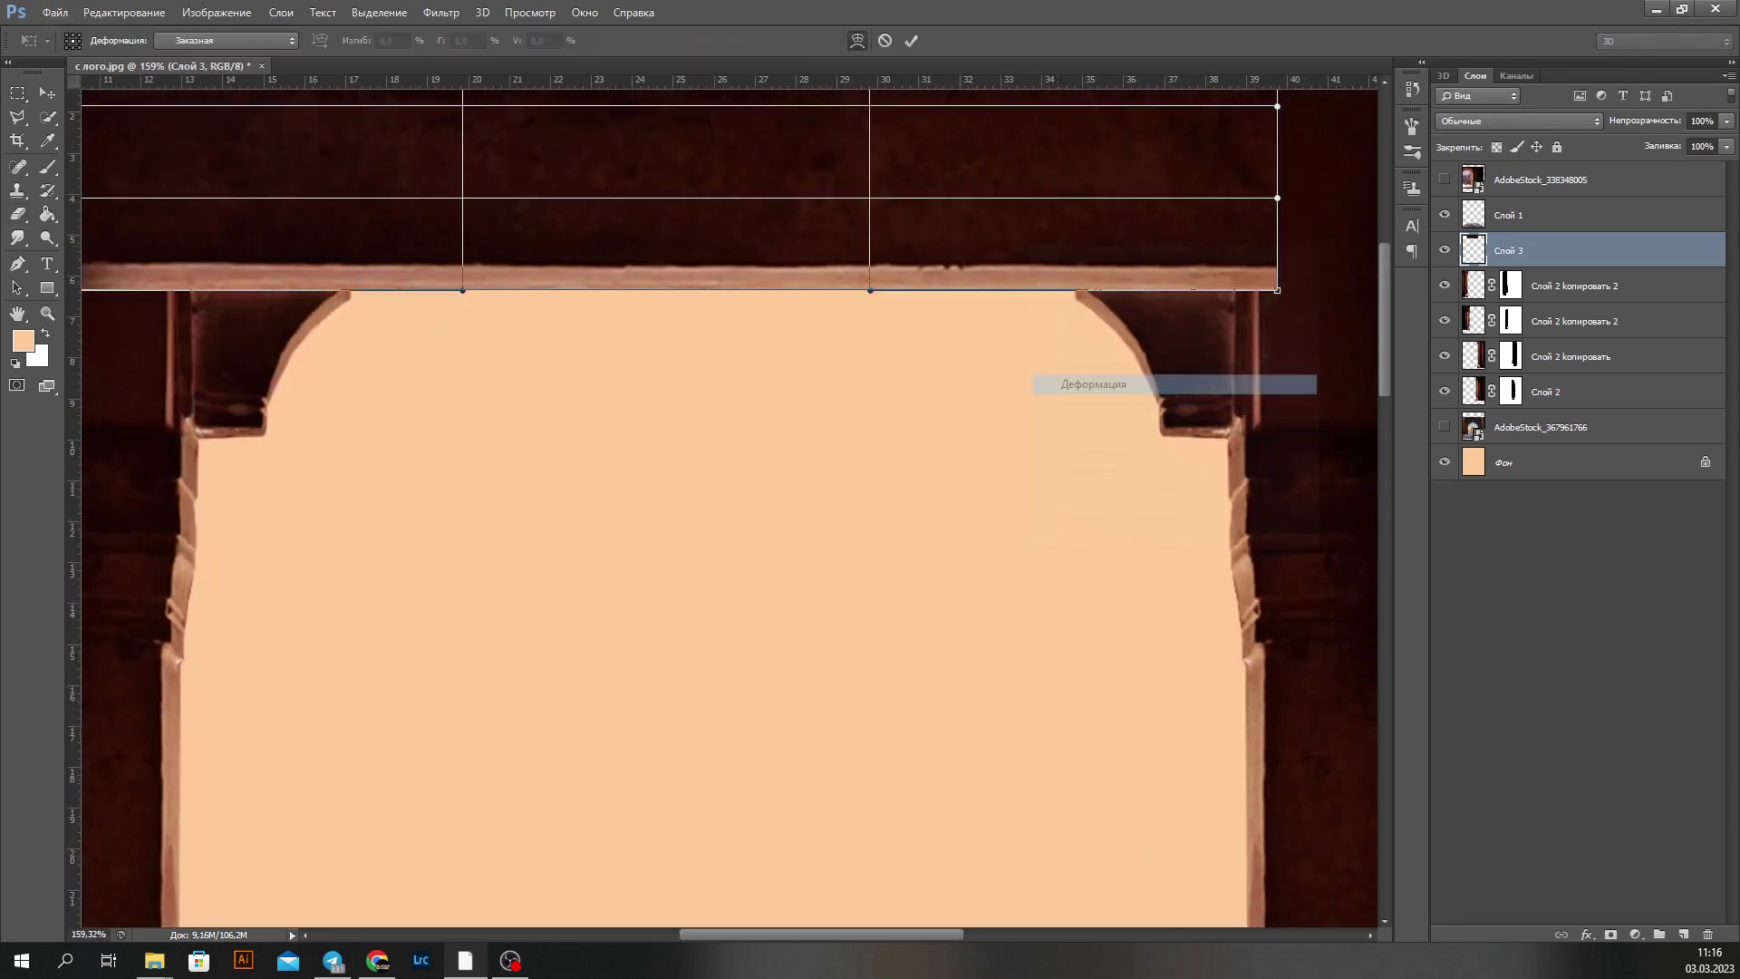
scroll(968, 290, down, 2)
scroll(217, 348, up, 3)
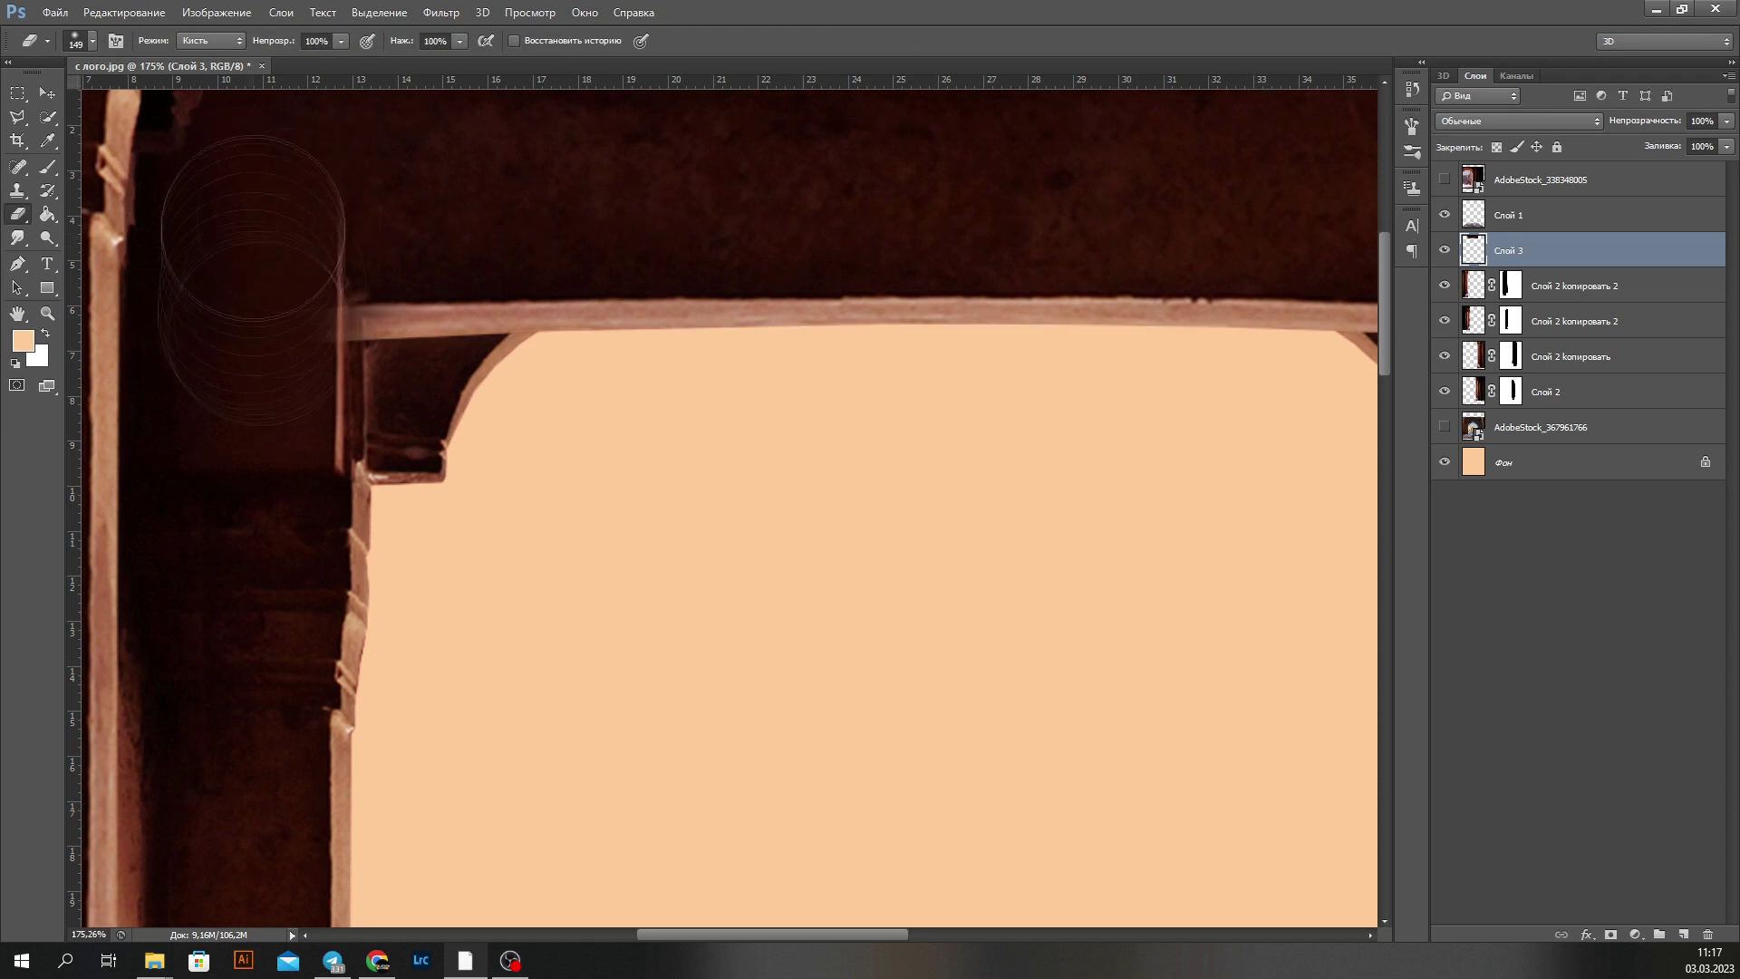
scroll(549, 274, up, 4)
Step: Erase the beam's overlap at the left column capital
right_click(417, 295)
drag(471, 342, 453, 339)
key(Return)
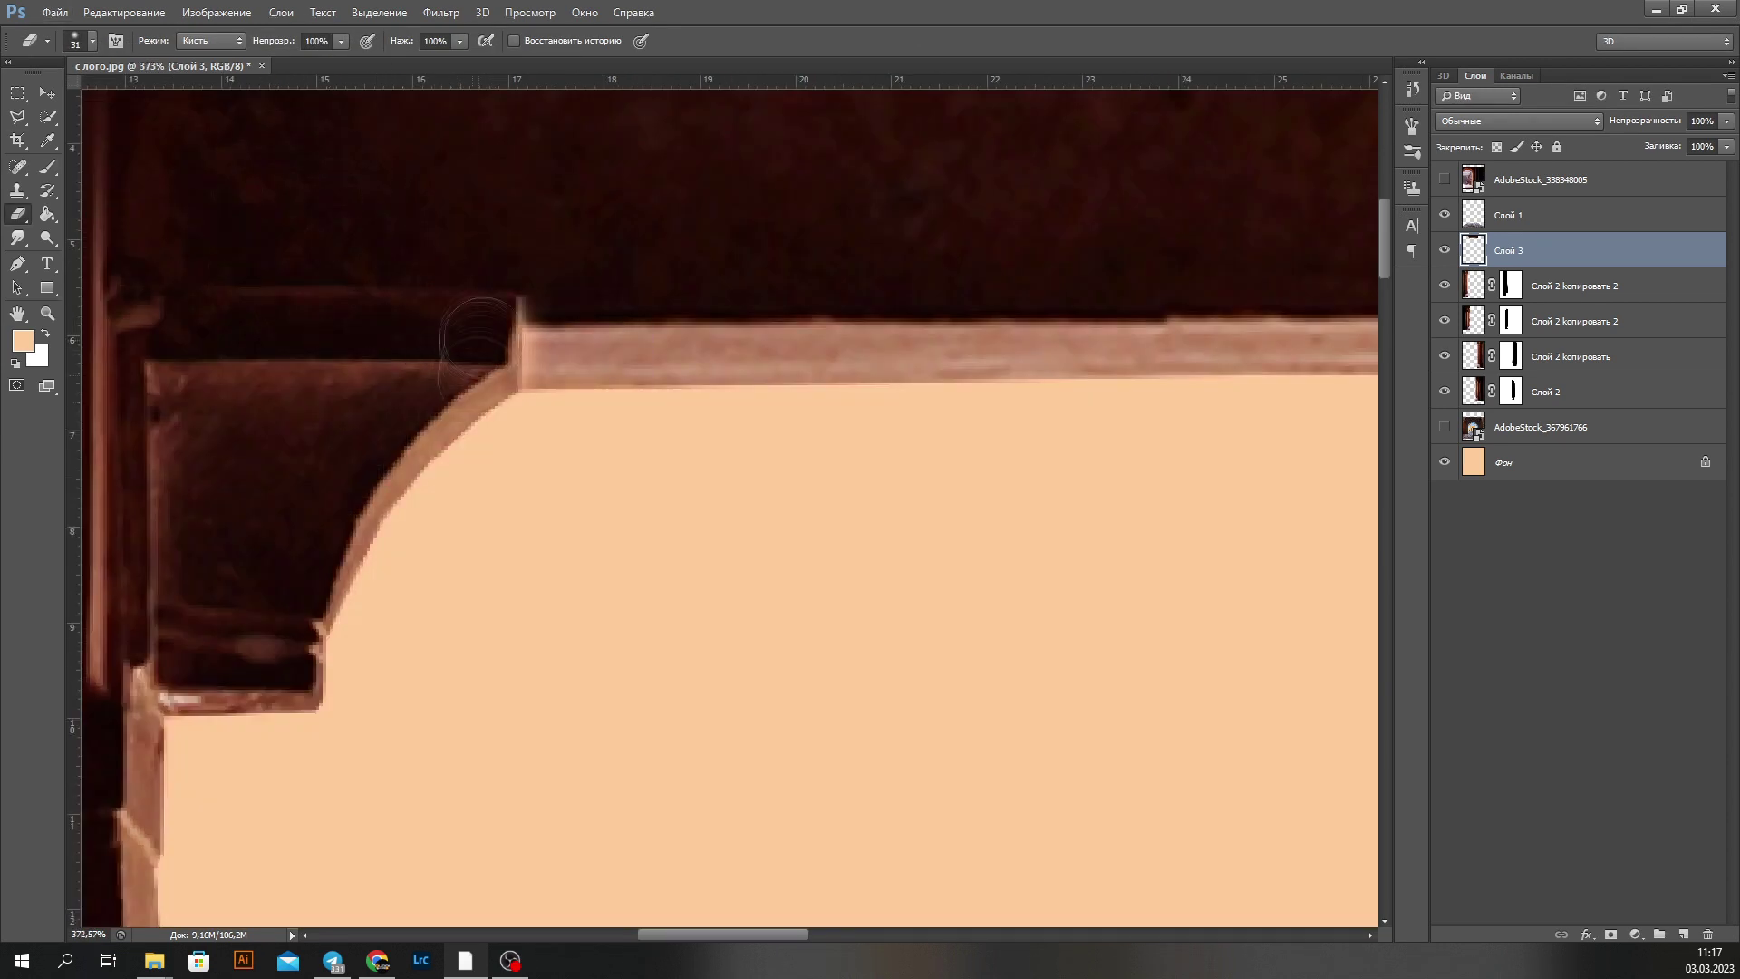
right_click(557, 380)
drag(426, 410, 471, 410)
key(Return)
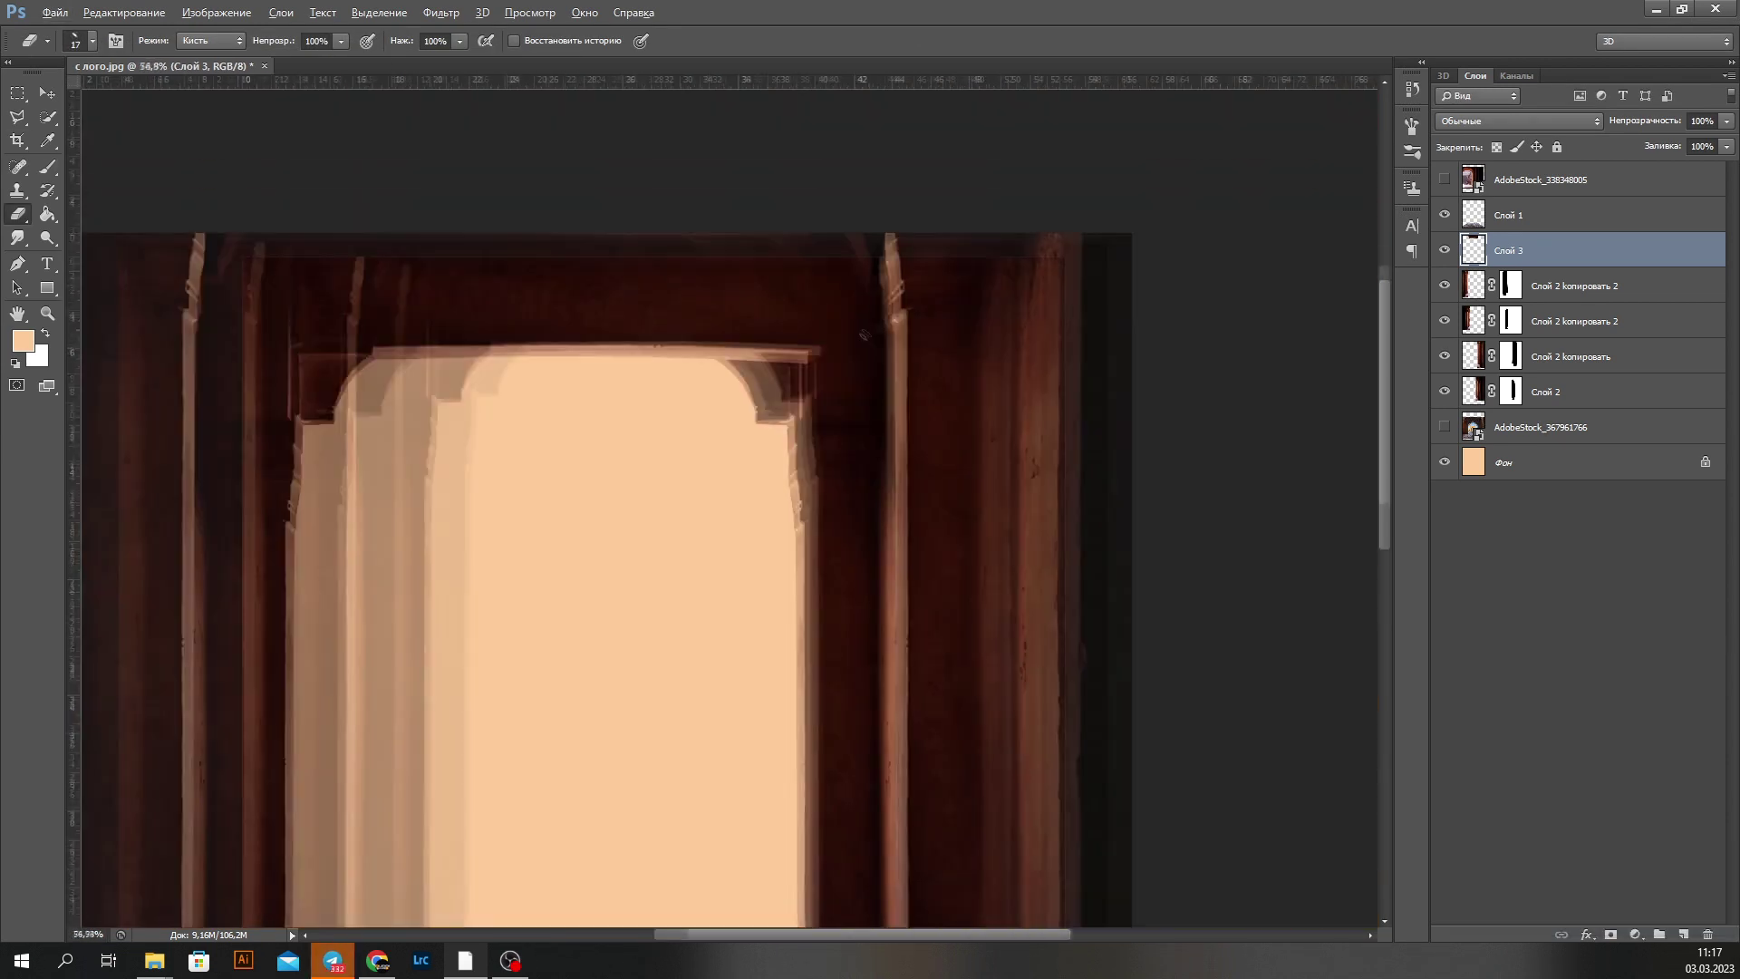
Step: Clean up the beam's remaining end with a smaller eraser
scroll(761, 417, down, 5)
right_click(706, 367)
key(Return)
scroll(622, 280, up, 4)
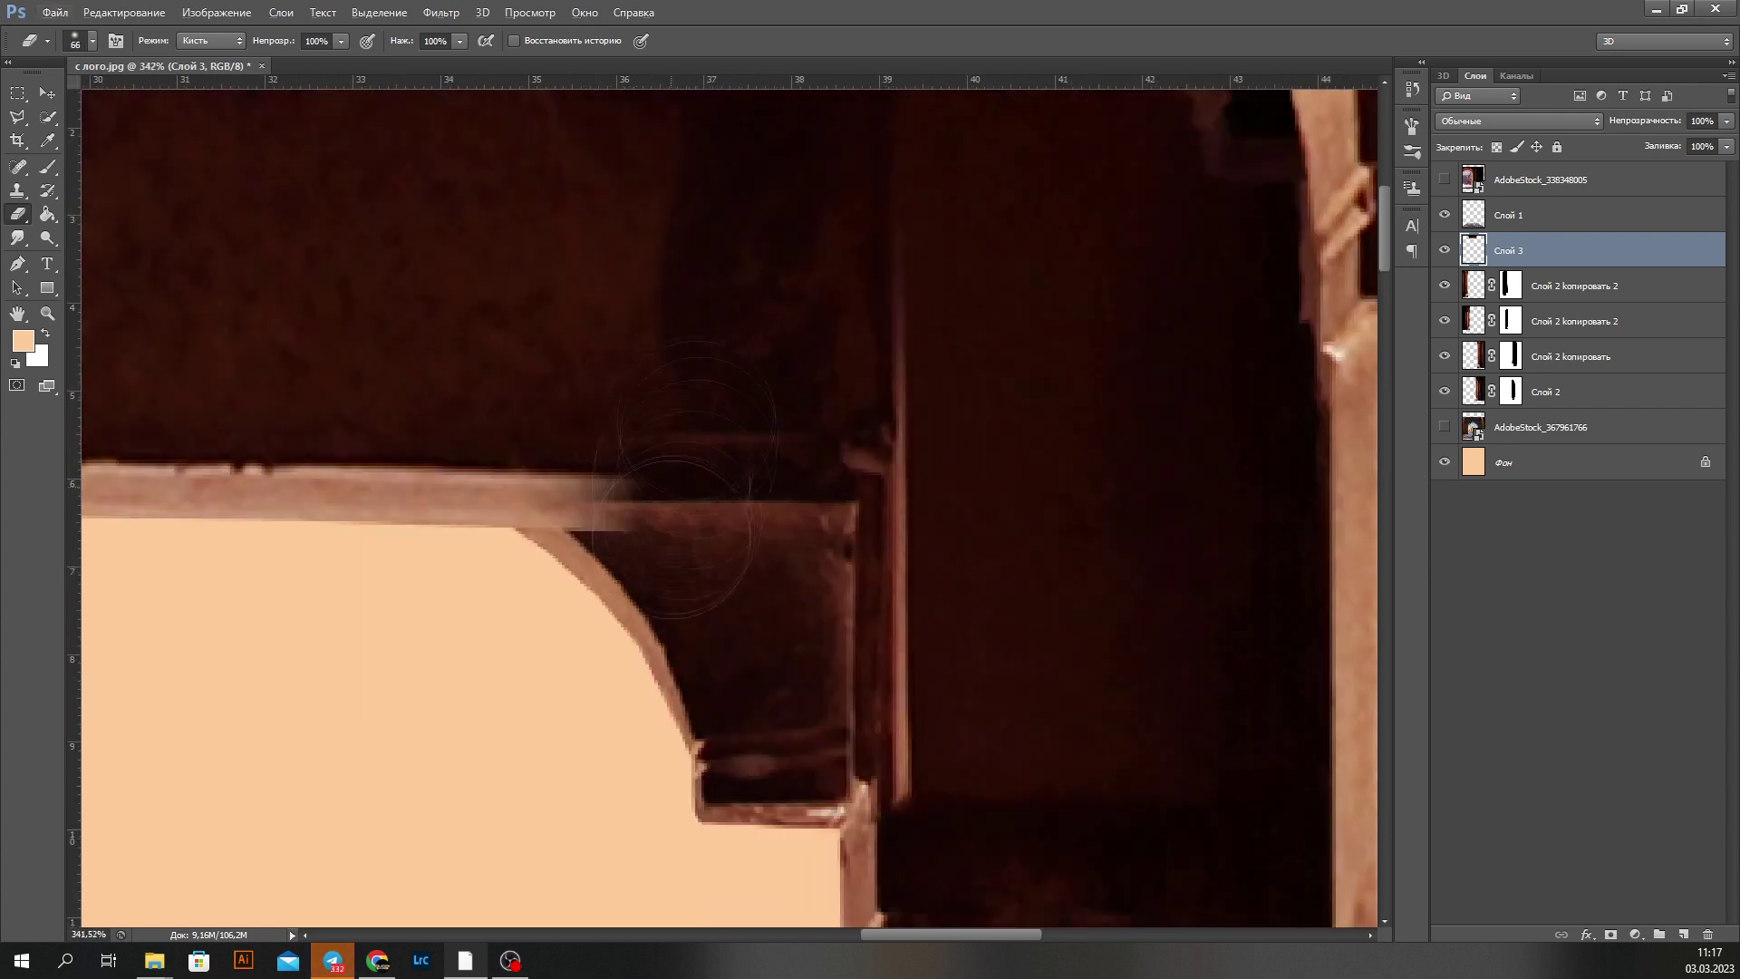
right_click(638, 479)
drag(713, 522, 689, 522)
key(Return)
scroll(621, 480, down, 8)
Step: Add a colorized Hue/Saturation adjustment above the floor with a darker brown tint
click(1541, 215)
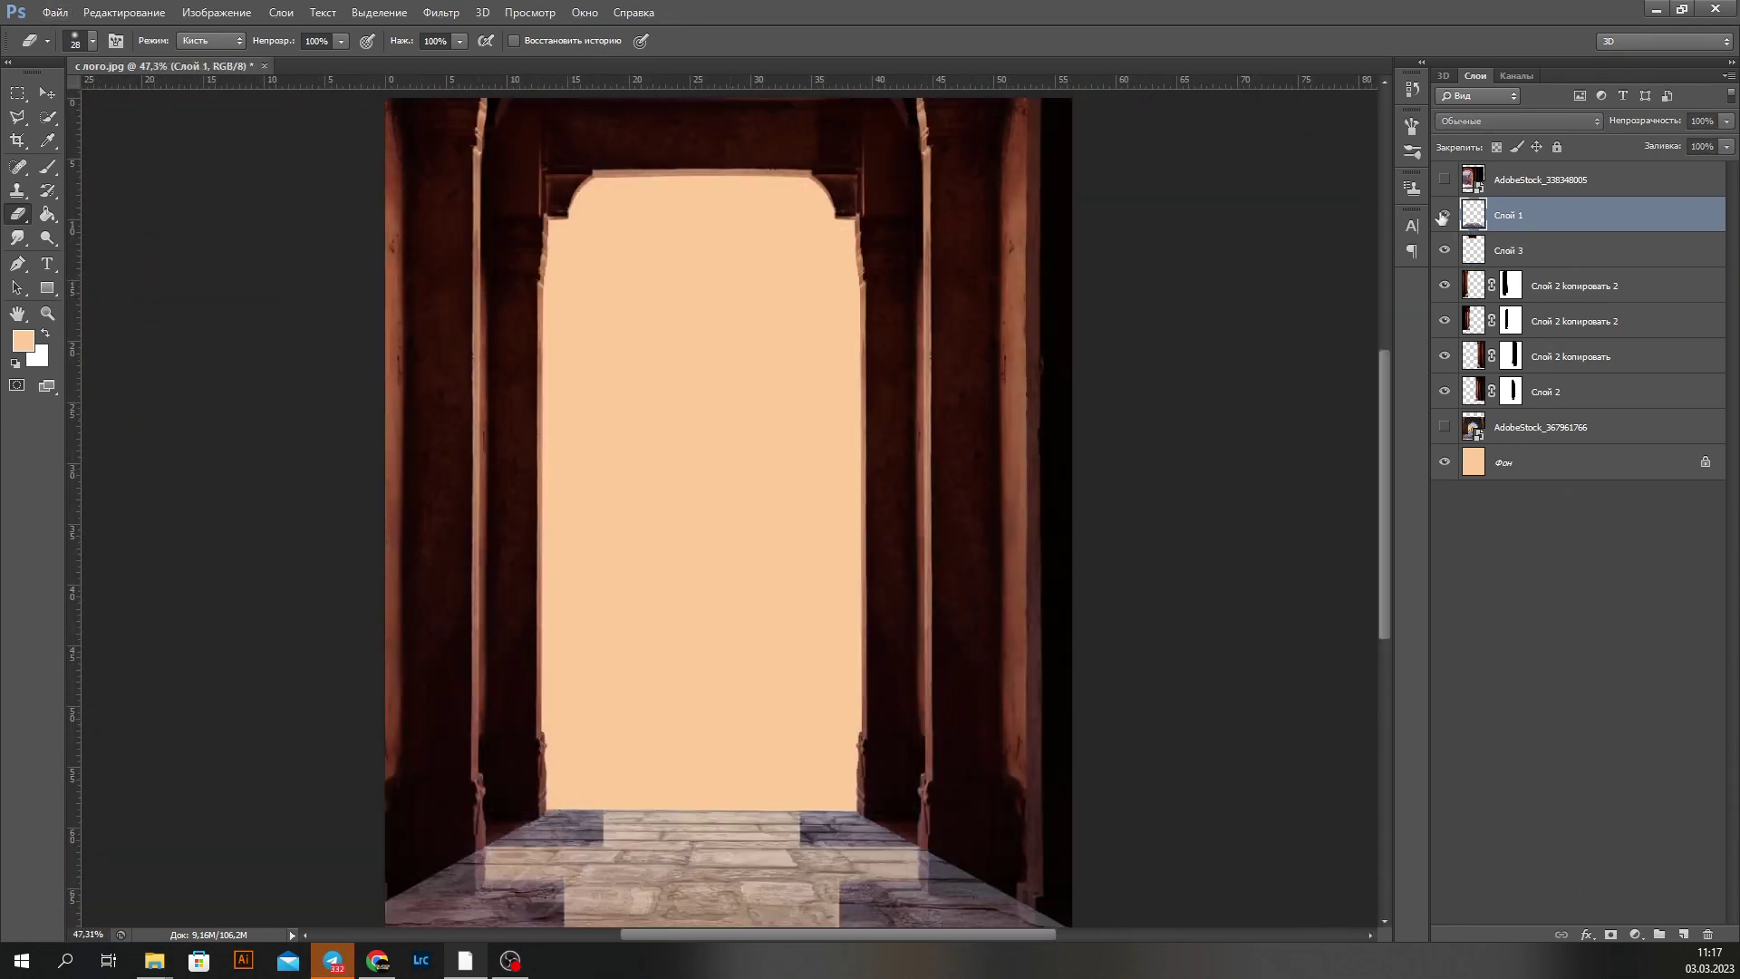
click(1636, 935)
click(1604, 716)
click(1045, 525)
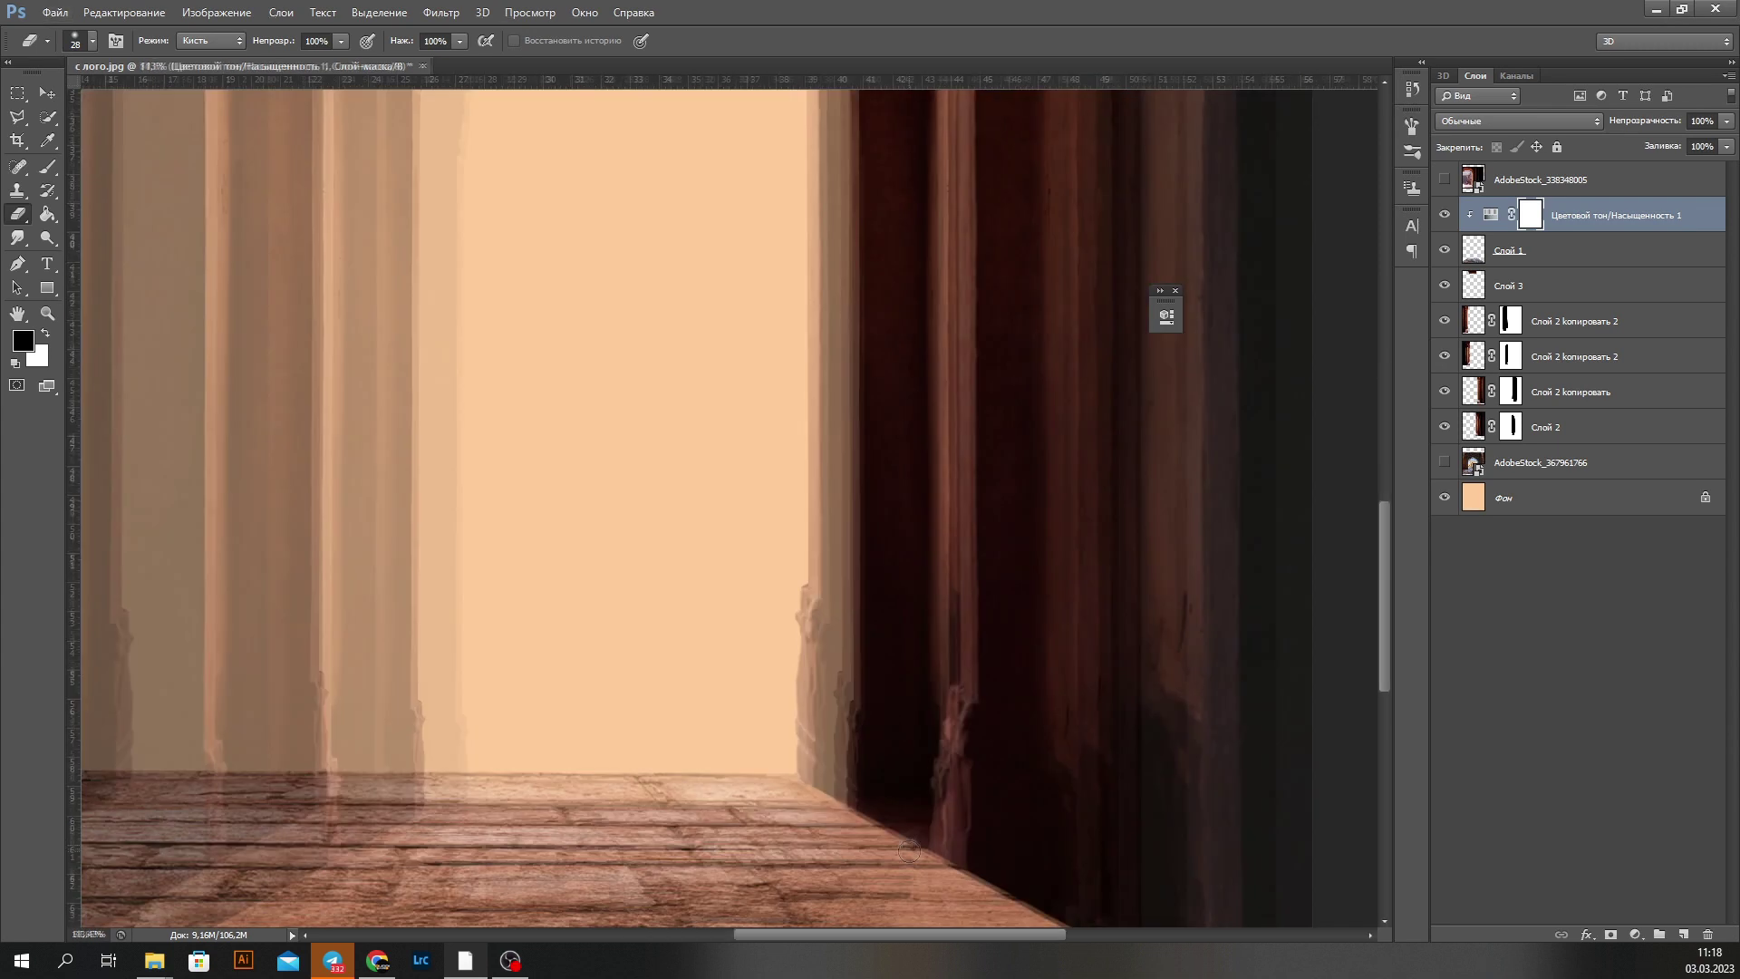
drag(1042, 501, 1004, 501)
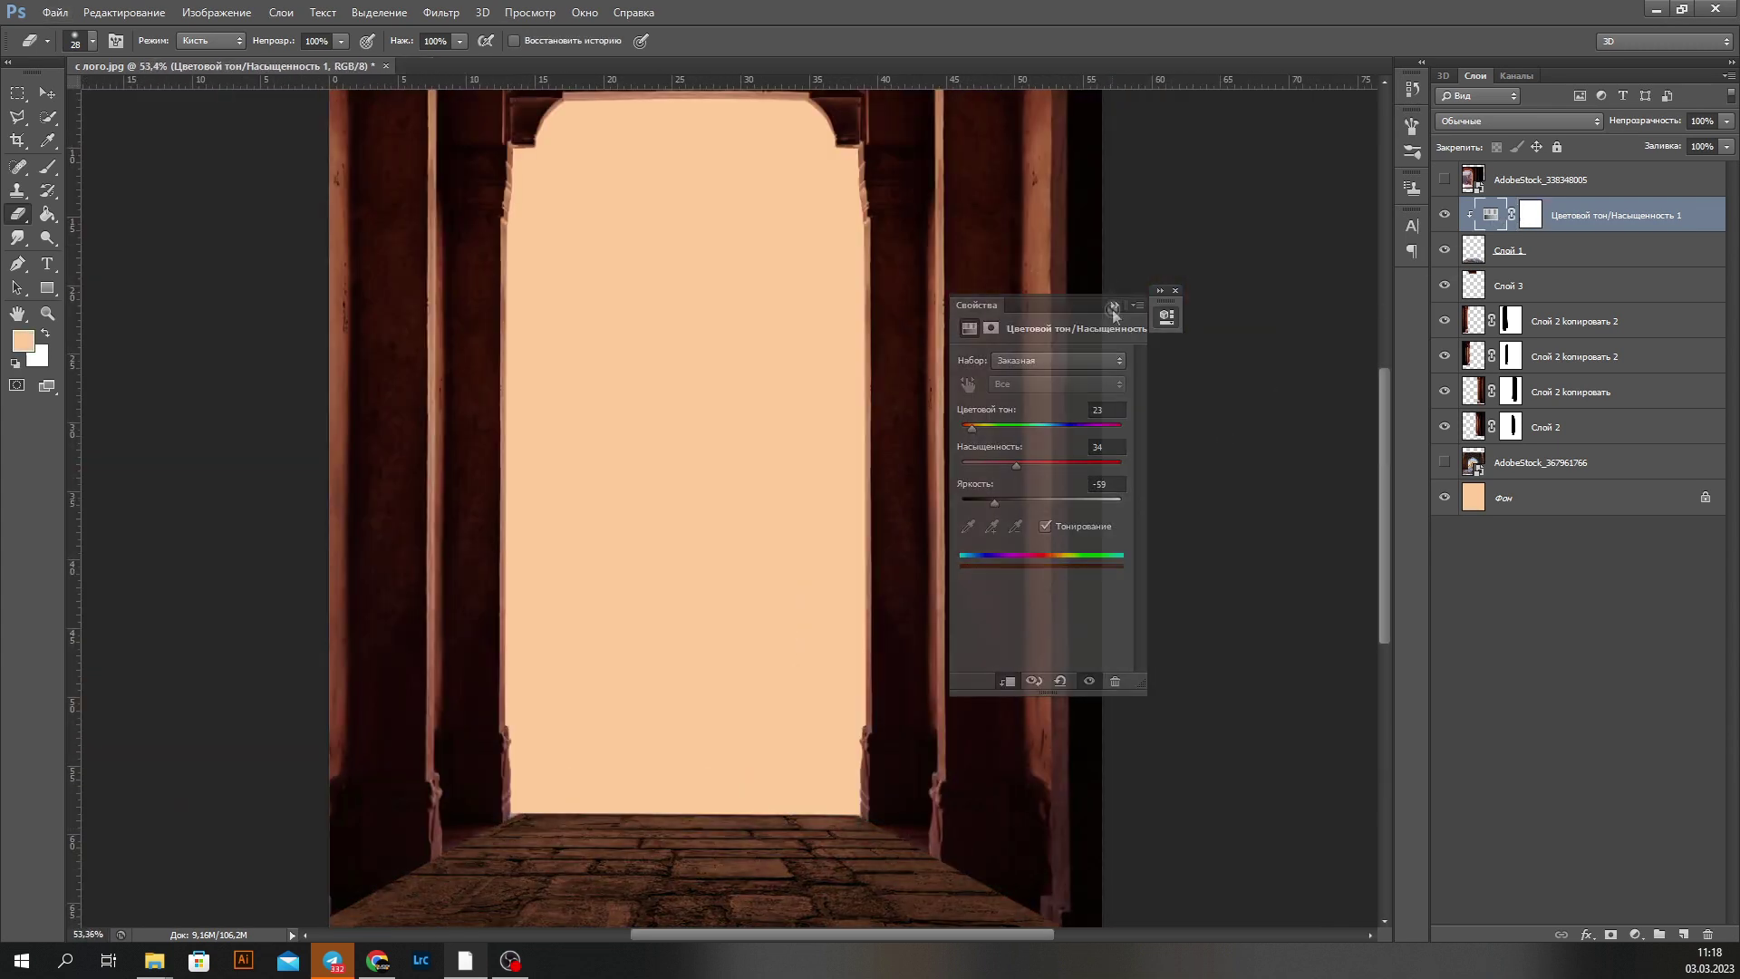
Step: Skew the floor's bottom edge slightly with Free Transform
shift+click(1509, 250)
scroll(699, 743, up, 5)
key(ctrl+t)
drag(699, 743, 695, 723)
key(m)
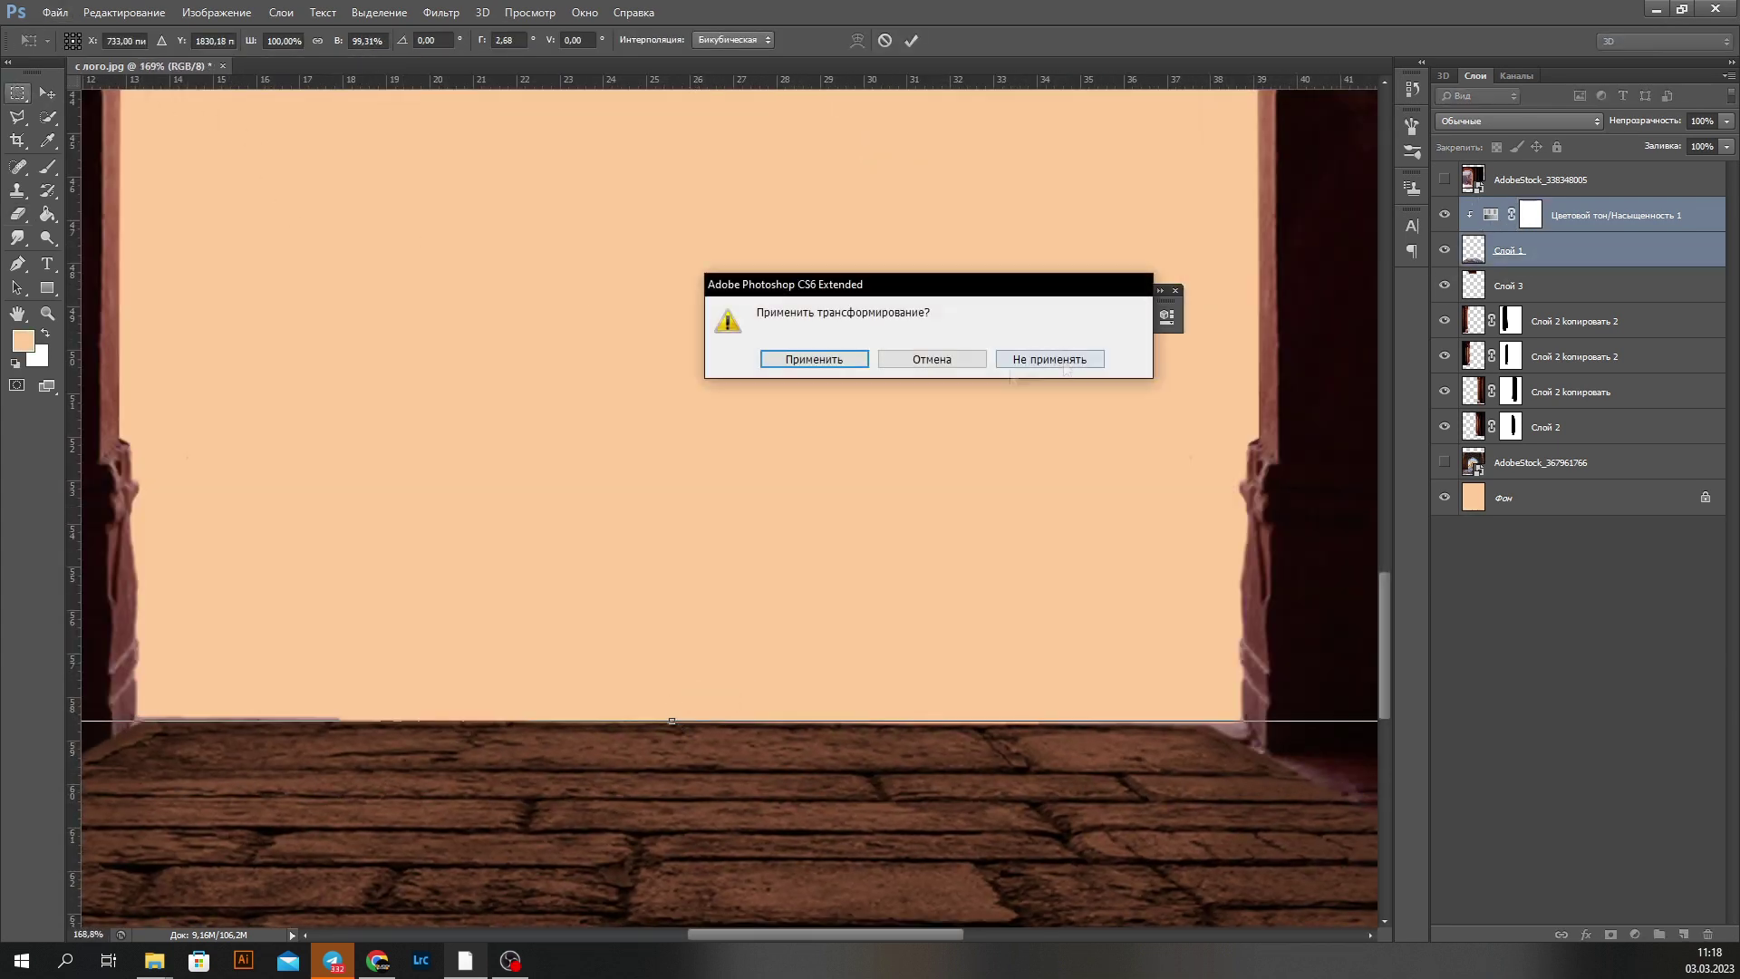
key(Return)
key(ctrl+0)
Step: Group the floor with its tint adjustment
click(1572, 226)
key(ctrl+g)
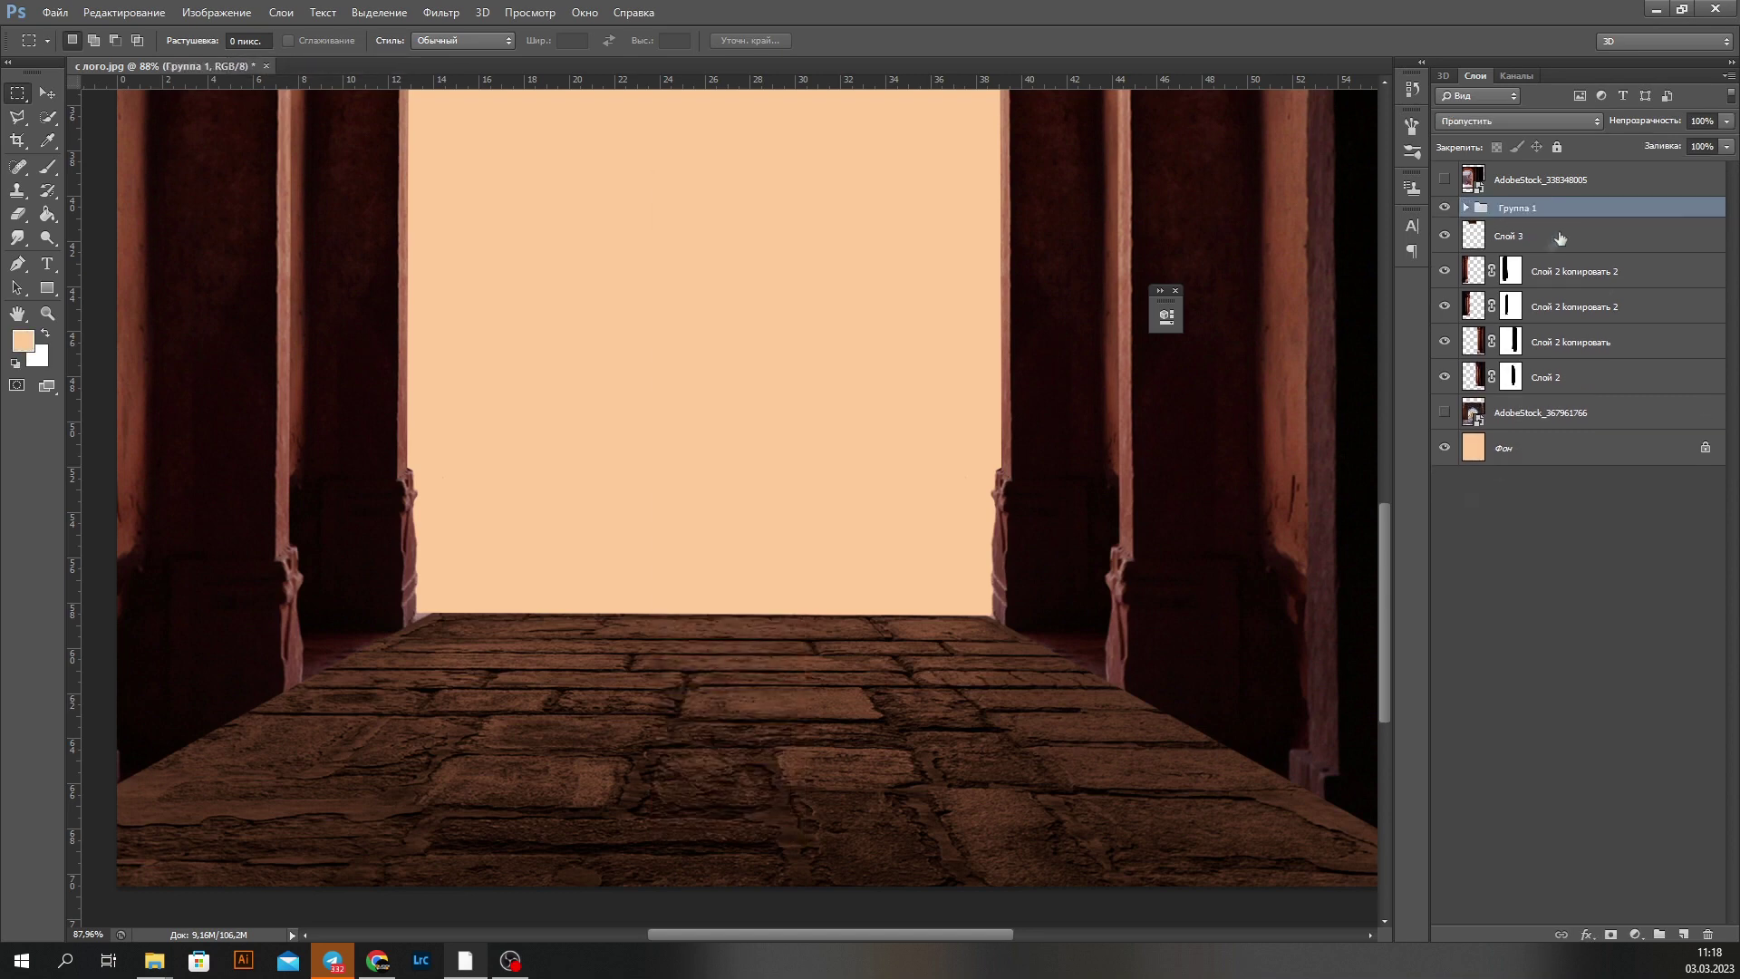
scroll(1147, 590, up, 5)
scroll(1147, 590, up, 4)
key(b)
scroll(666, 681, down, 3)
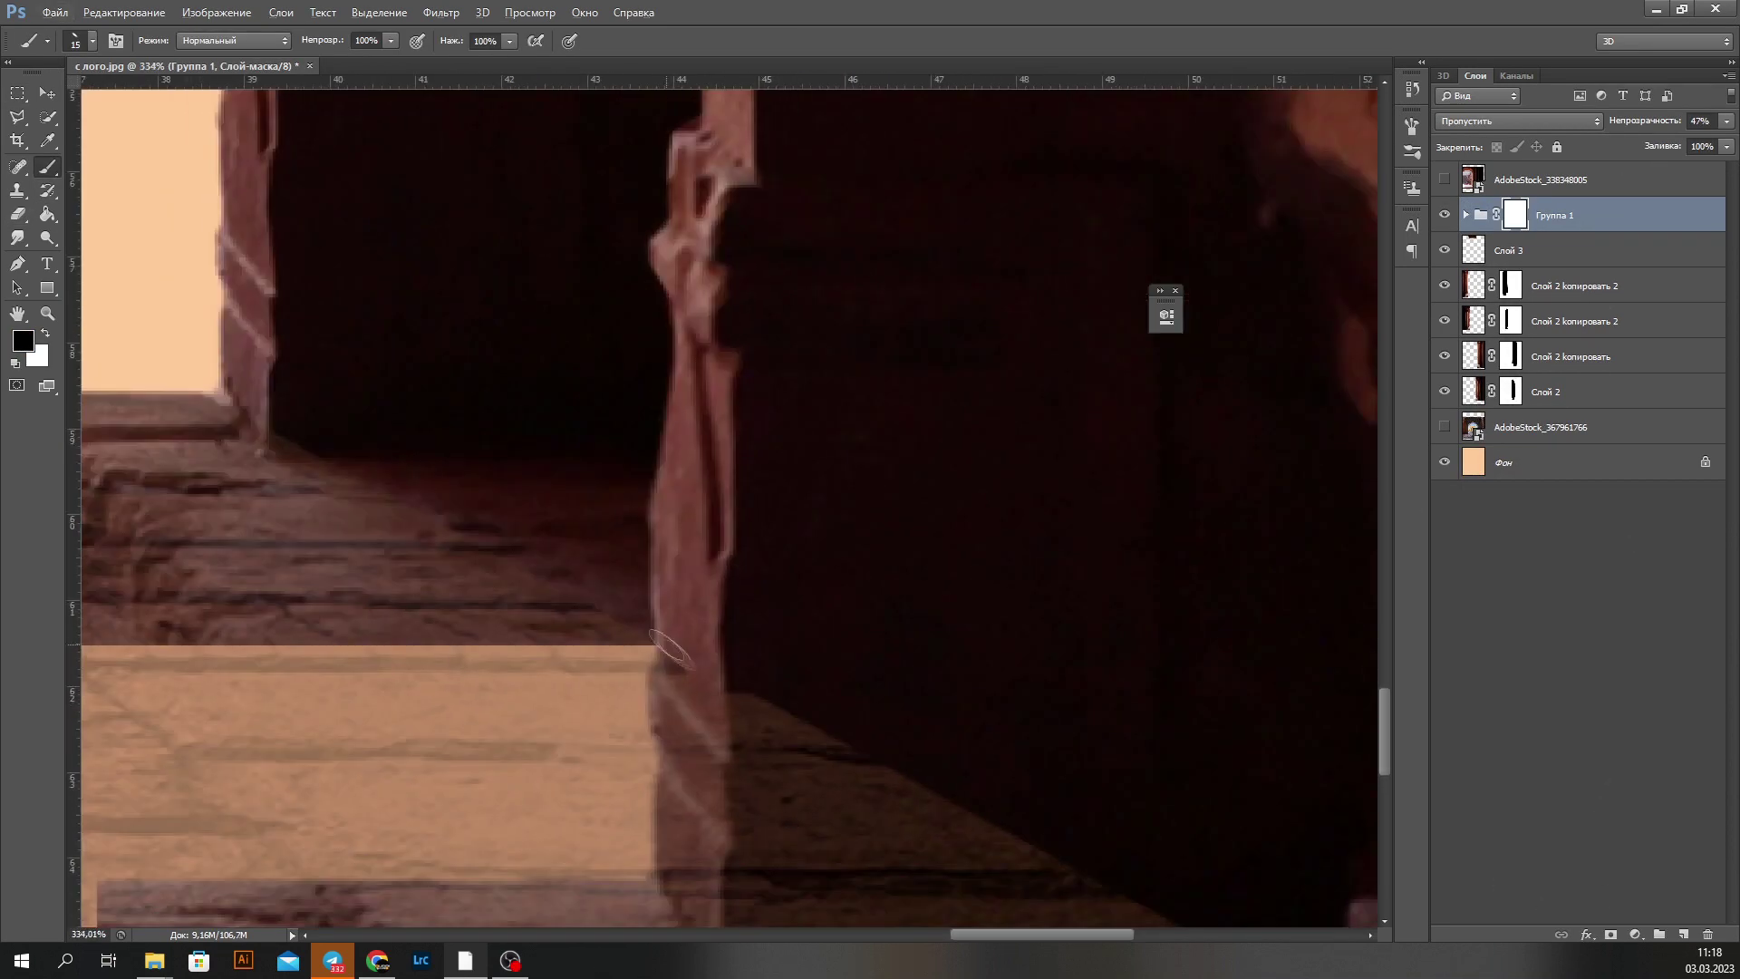
scroll(825, 694, up, 2)
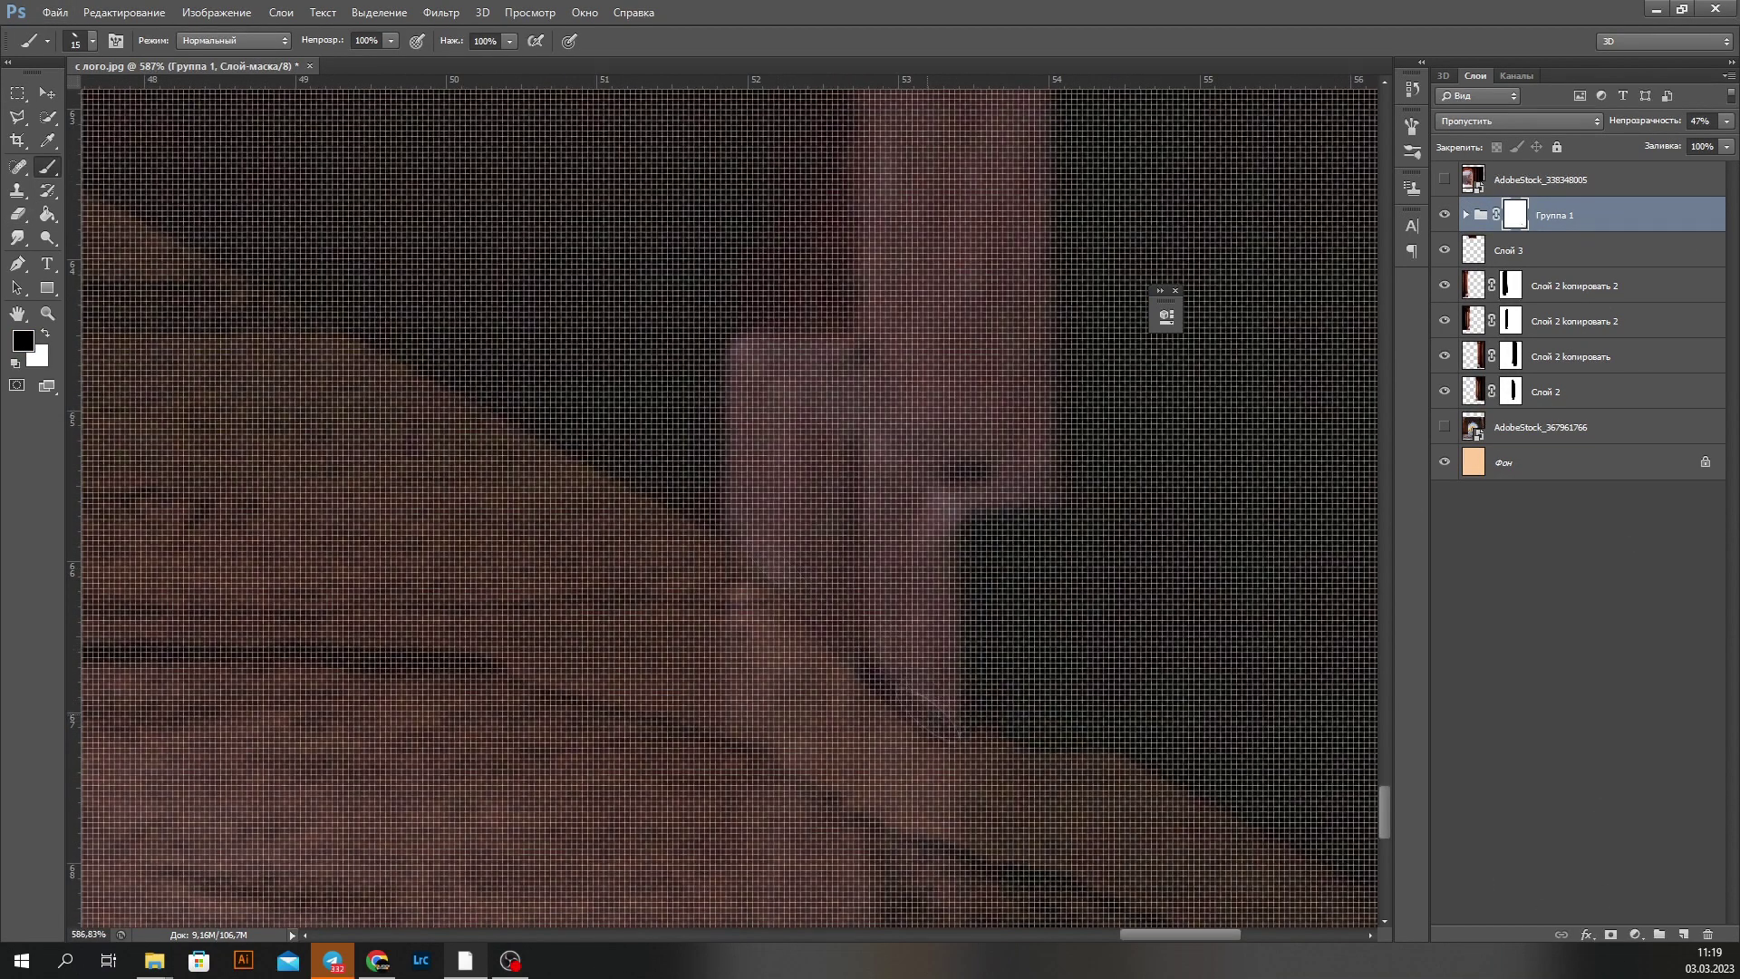
scroll(943, 650, down, 2)
scroll(943, 651, up, 2)
scroll(950, 641, down, 2)
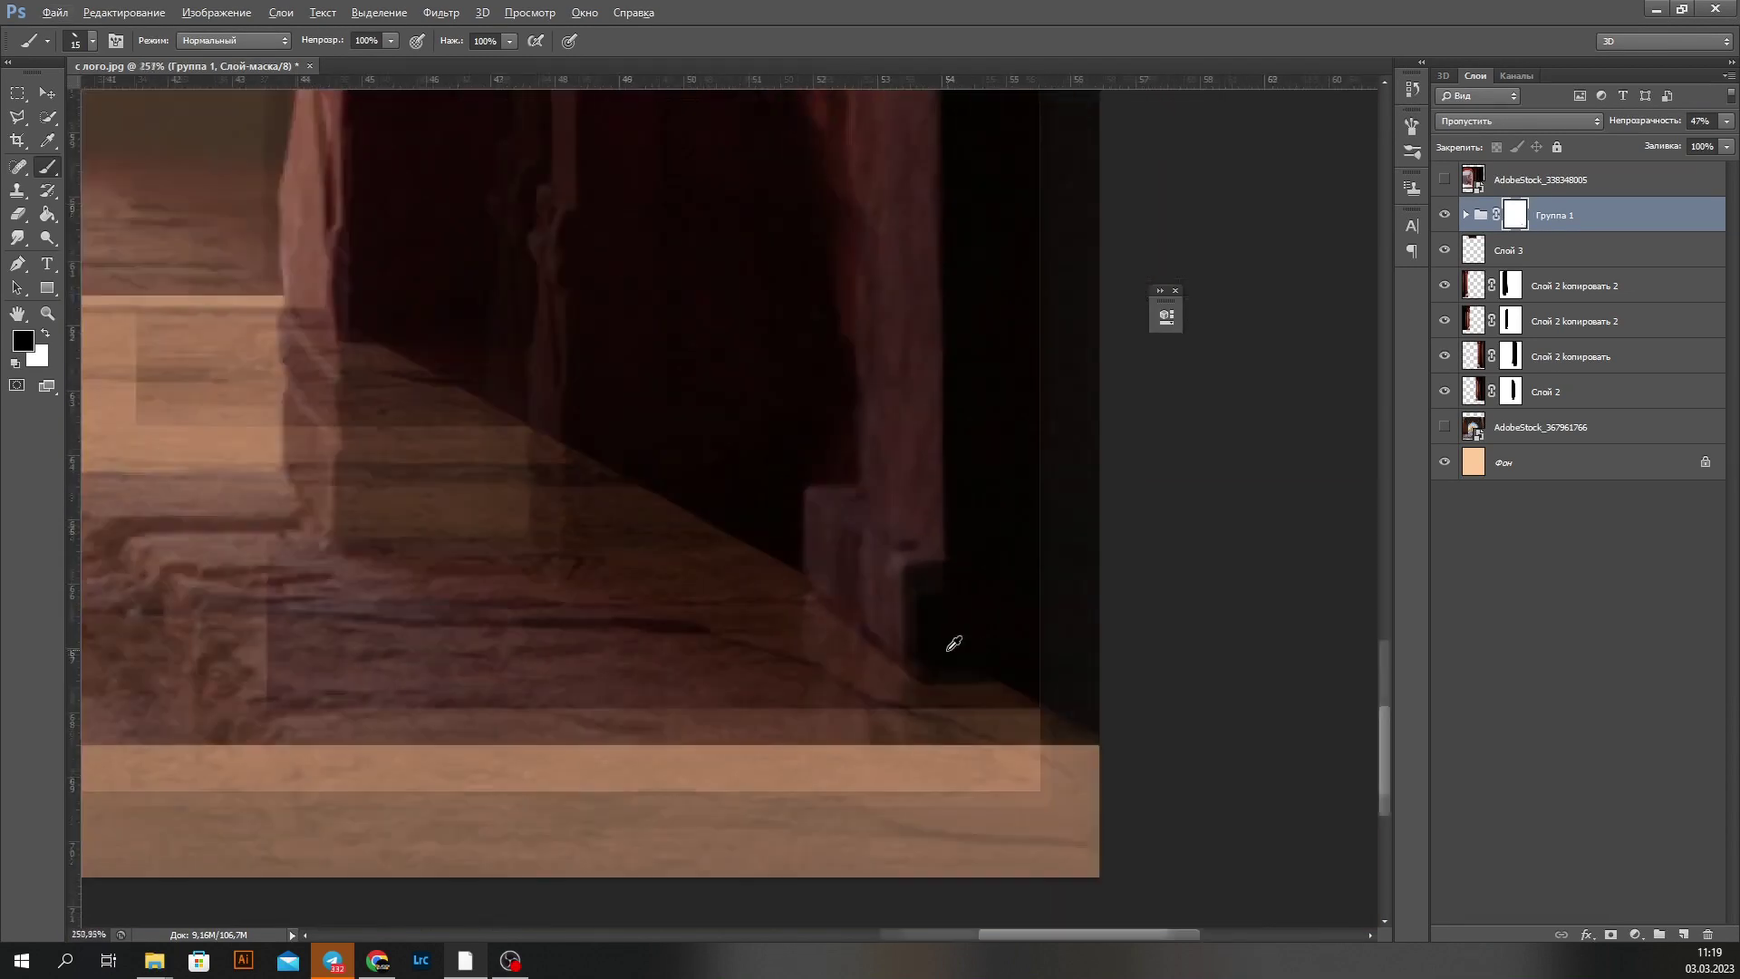
scroll(950, 641, down, 1)
scroll(571, 716, up, 2)
scroll(634, 680, down, 2)
scroll(725, 635, down, 2)
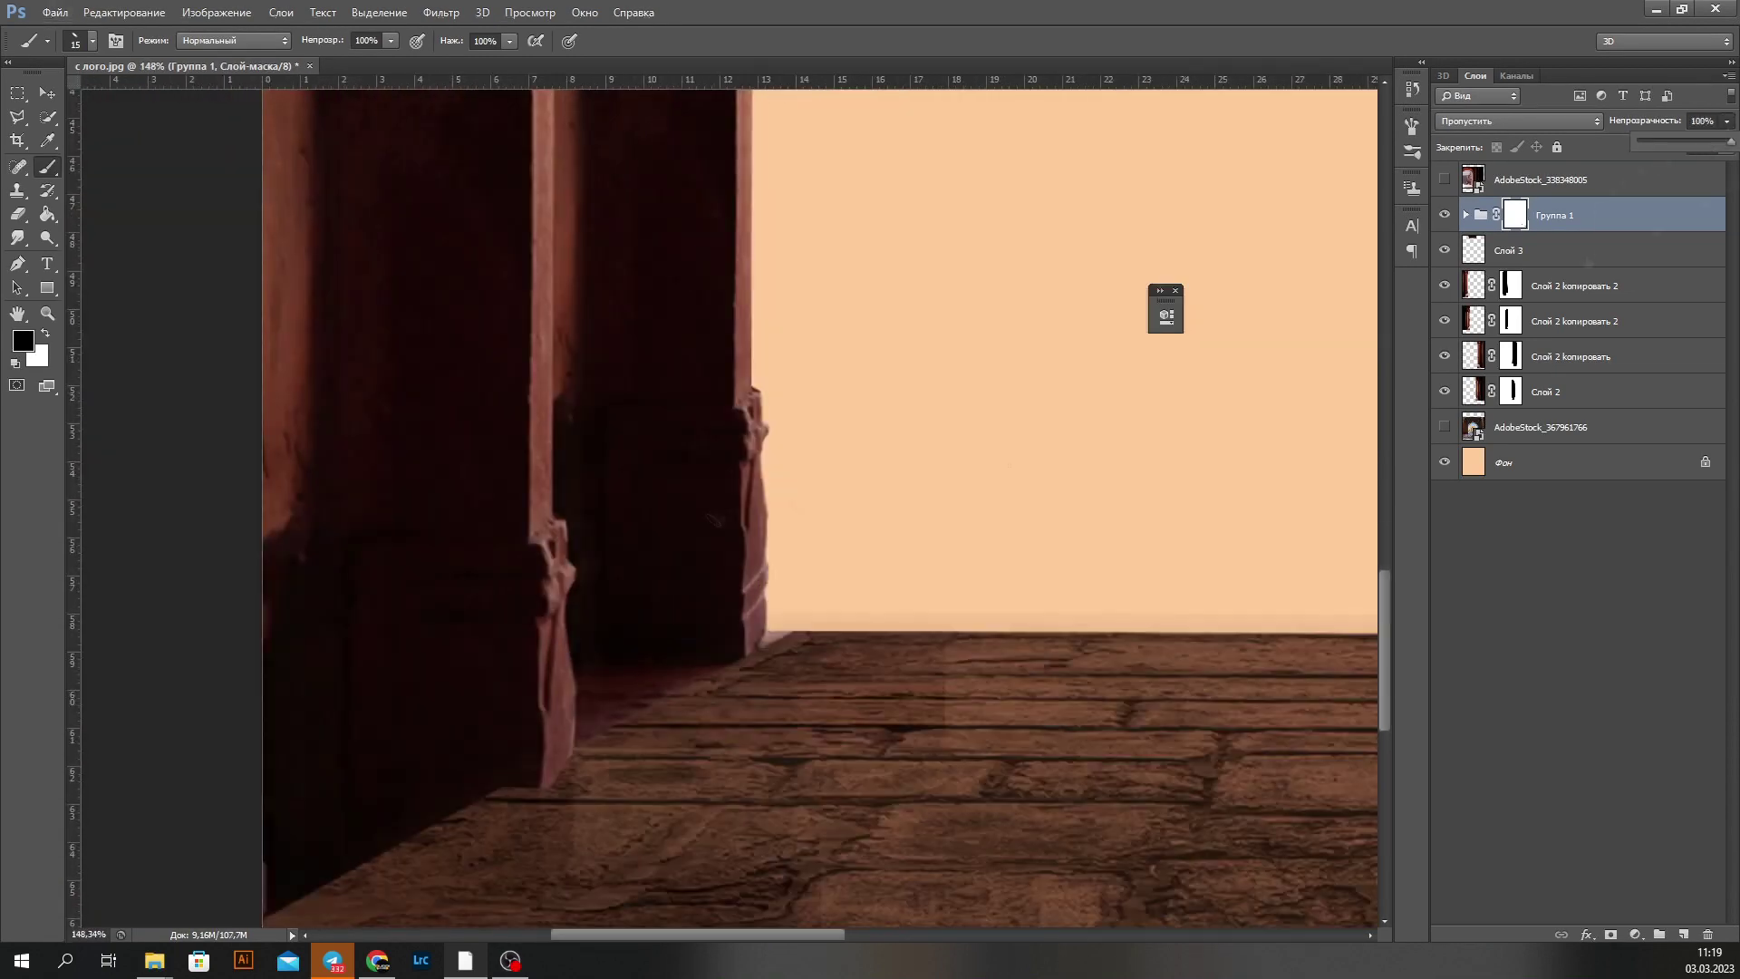
scroll(799, 585, down, 2)
scroll(799, 585, up, 1)
Step: Add a Brightness/Contrast and another Hue/Saturation adjustment on top
click(1636, 934)
click(1555, 602)
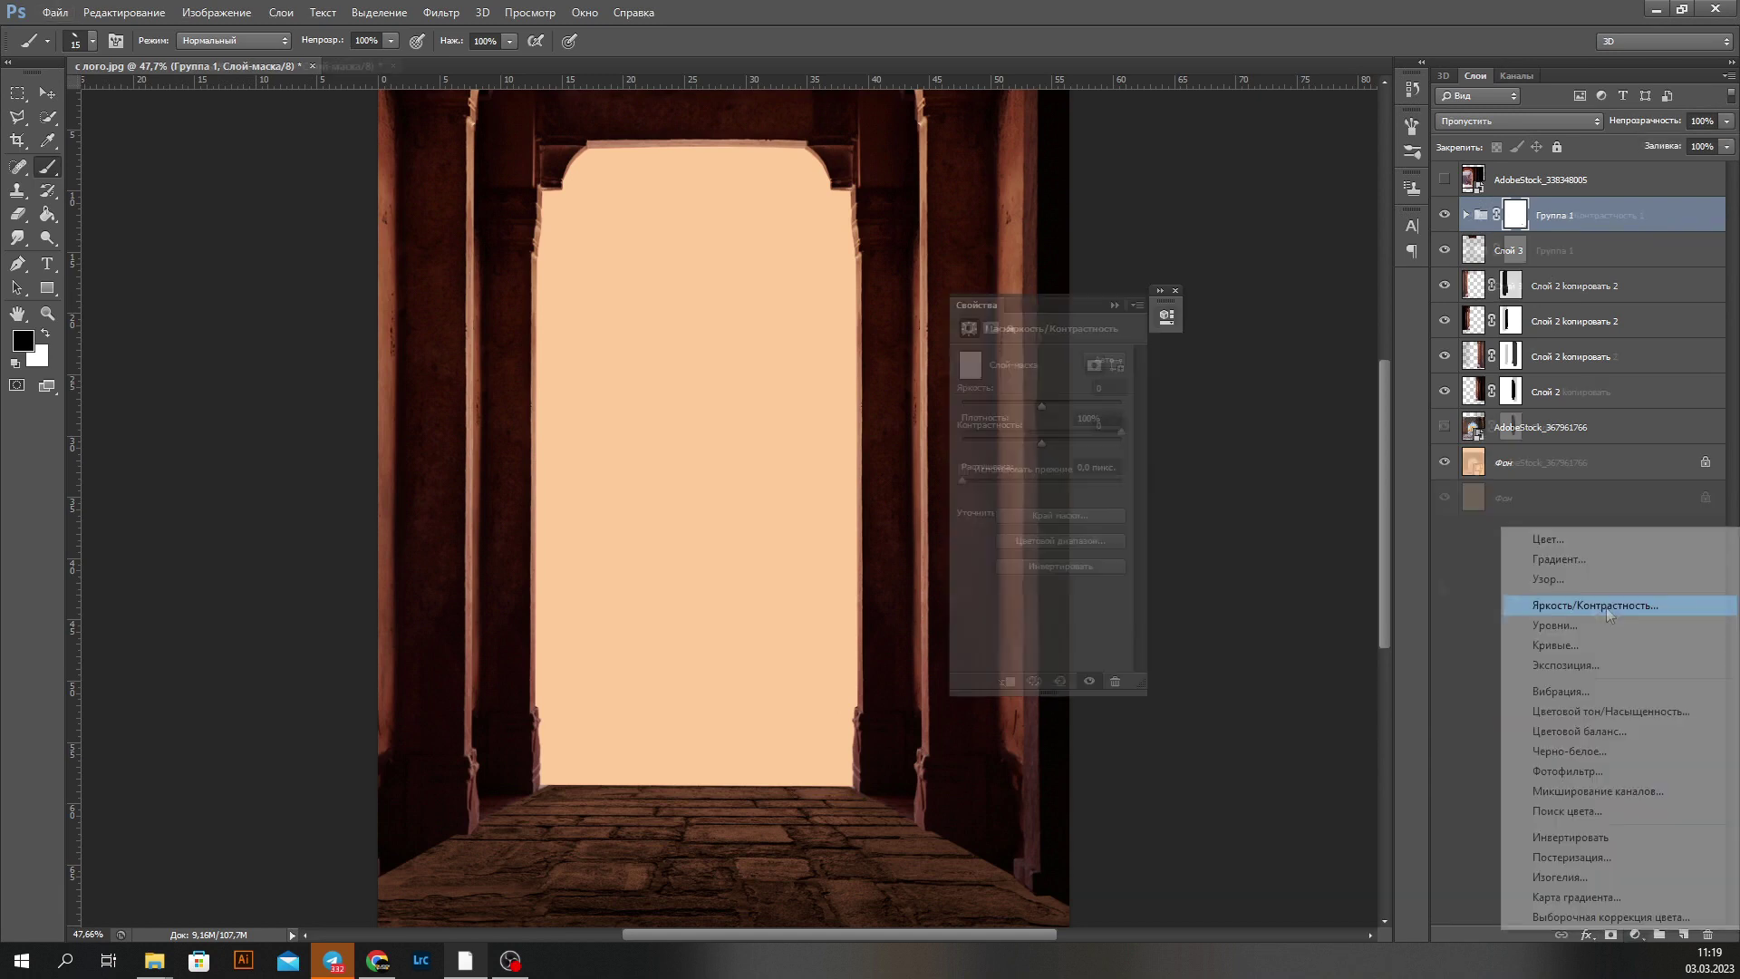
click(1636, 934)
click(1555, 707)
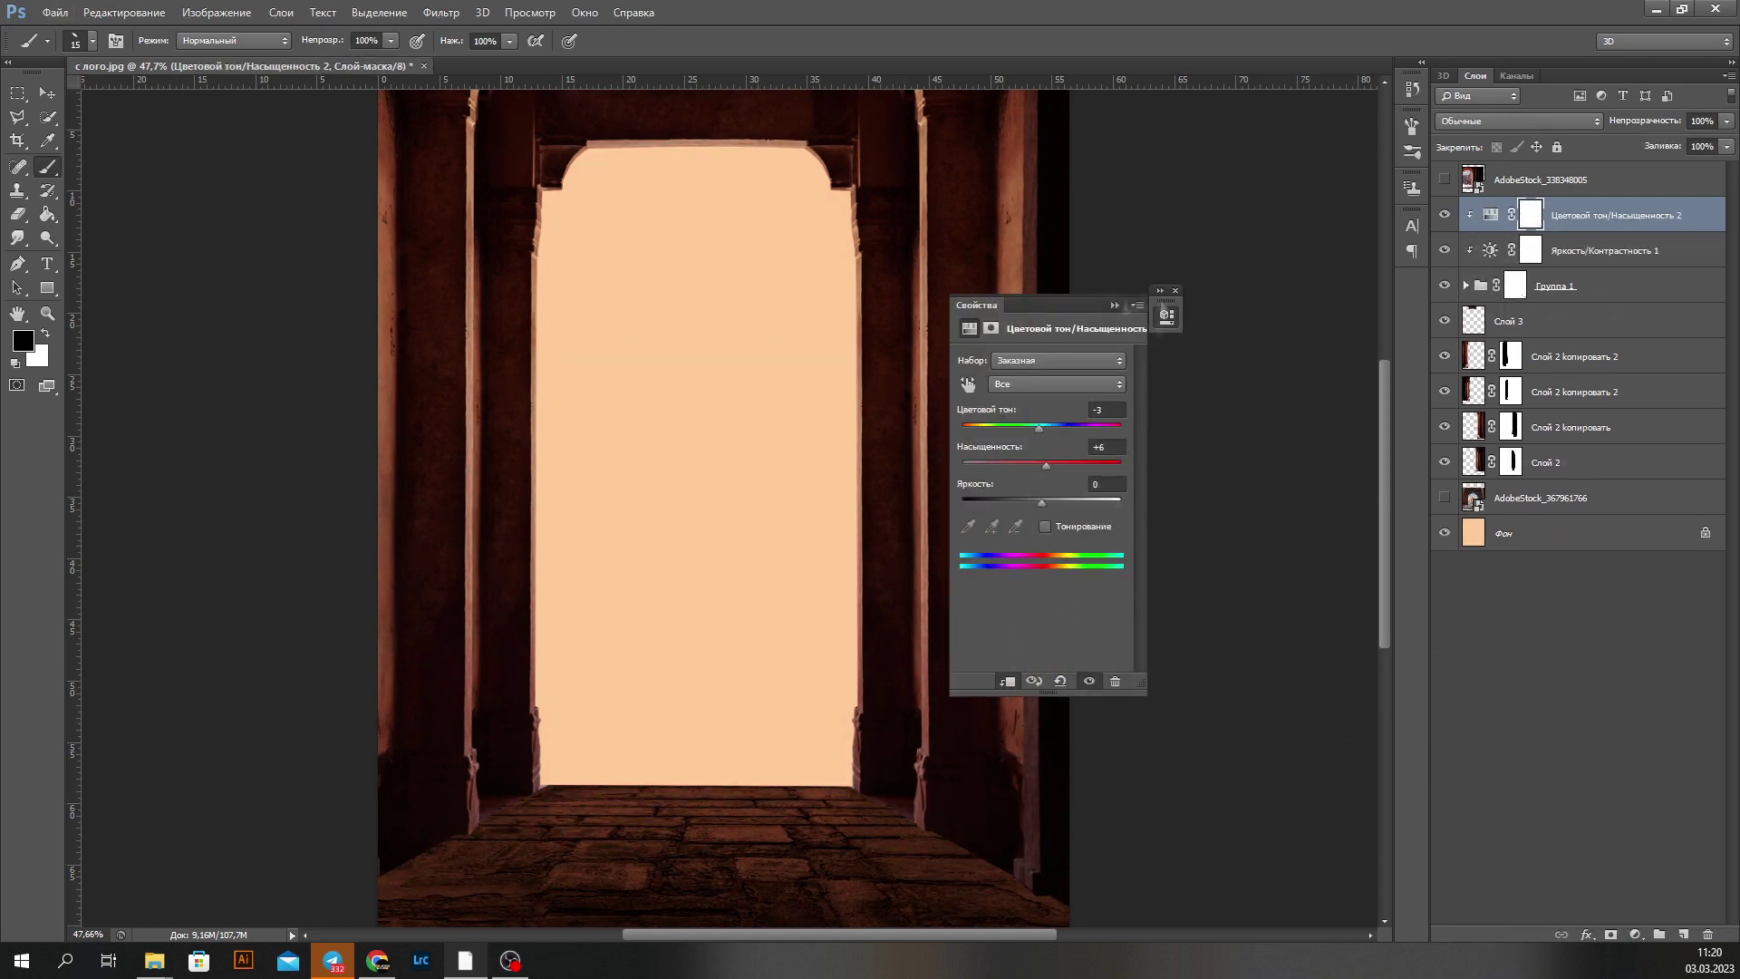
scroll(874, 791, up, 8)
scroll(875, 791, up, 2)
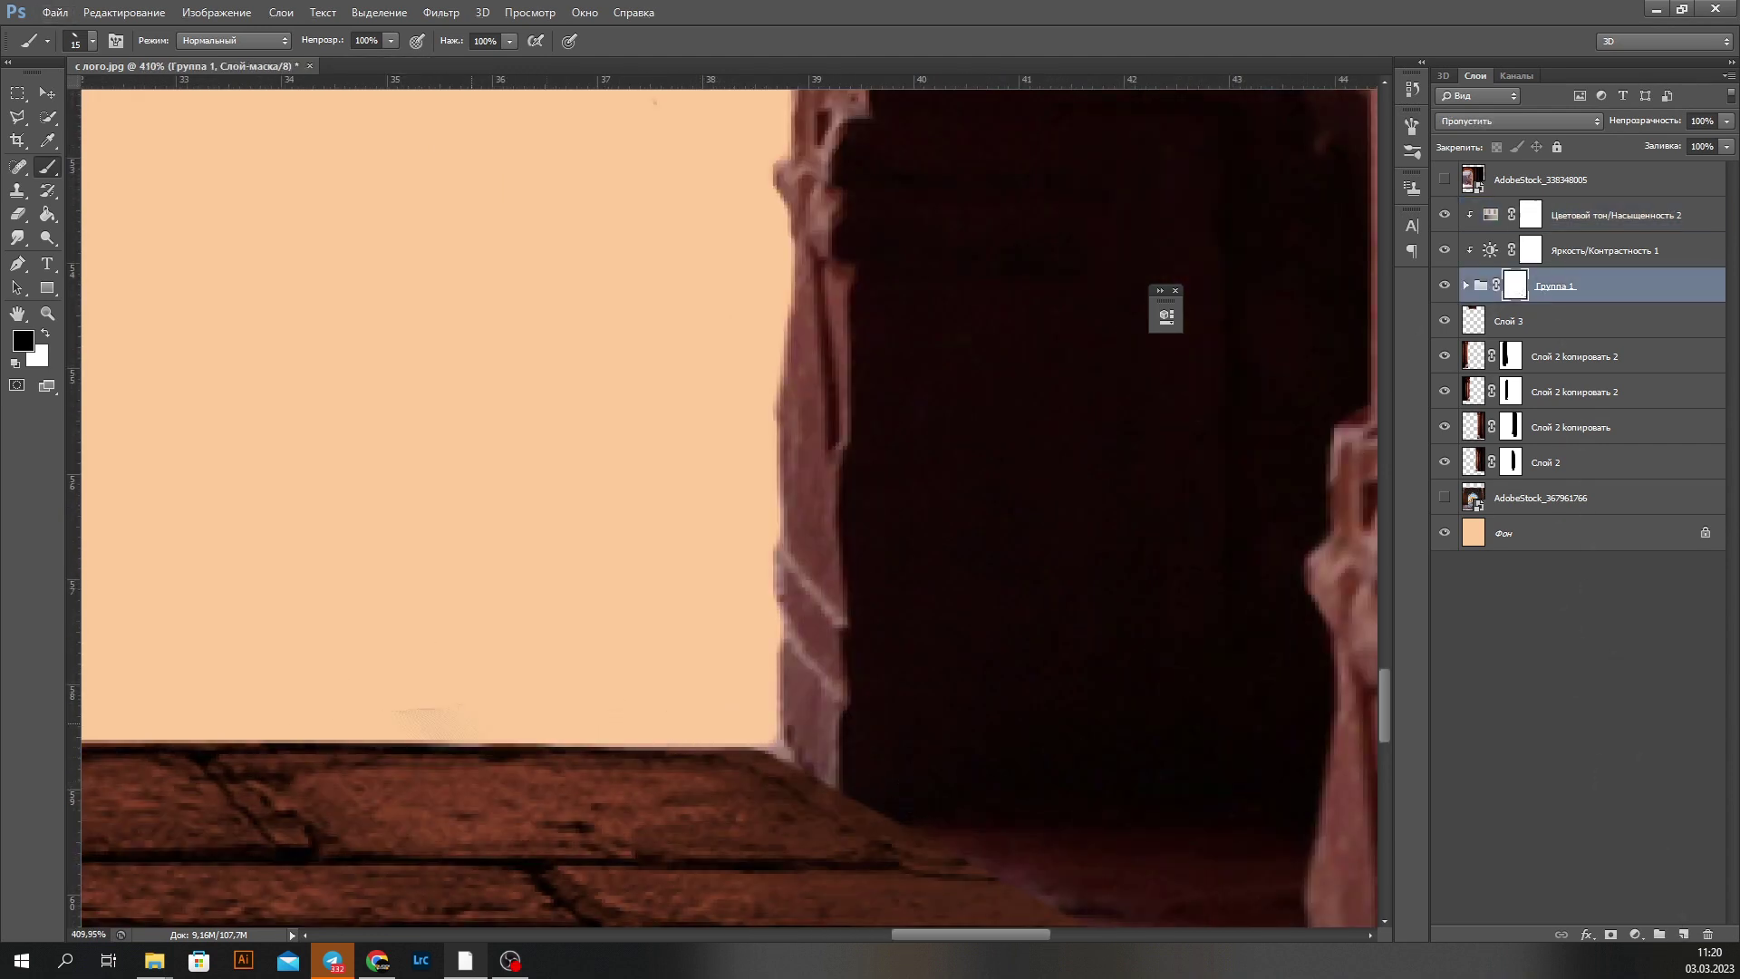
scroll(725, 507, down, 3)
Step: Group the four column layers into Группа 2, and Группа 1 with both adjustments into Группа 3
click(1574, 356)
shift+click(1545, 463)
key(ctrl+g)
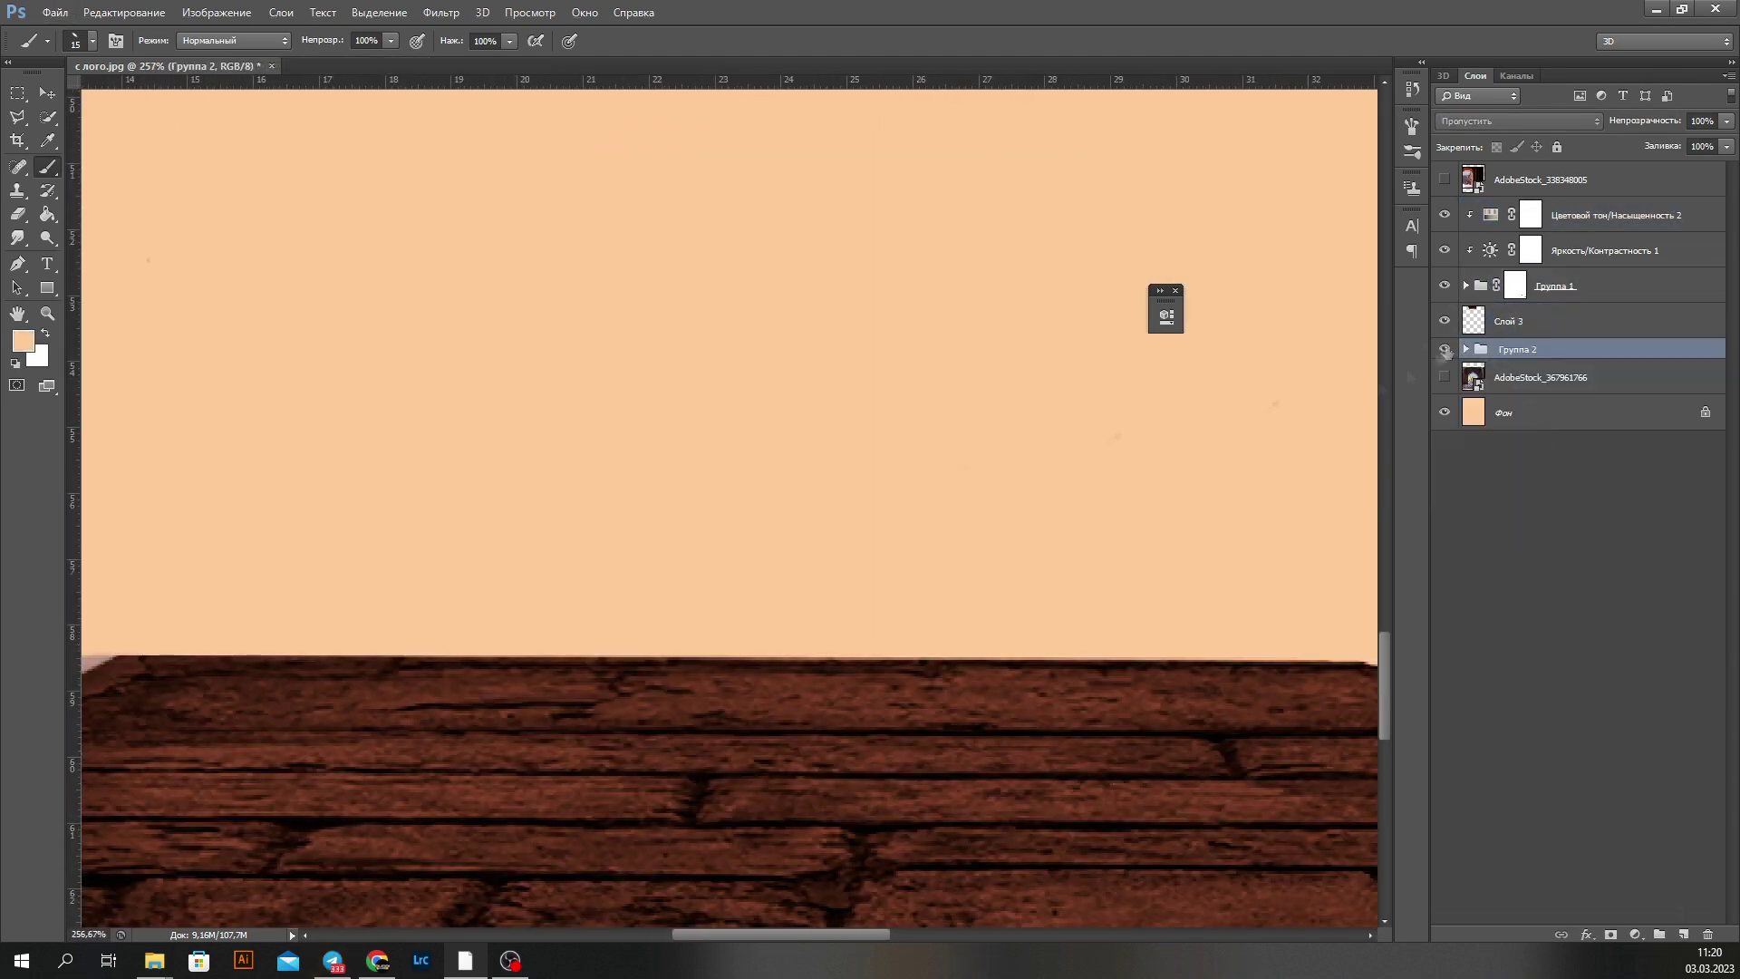
scroll(725, 507, up, 2)
click(1614, 215)
shift+click(1556, 286)
key(ctrl+g)
scroll(738, 438, down, 4)
Step: Place a copy of the floor group slightly higher and merge it into one layer
scroll(738, 437, down, 5)
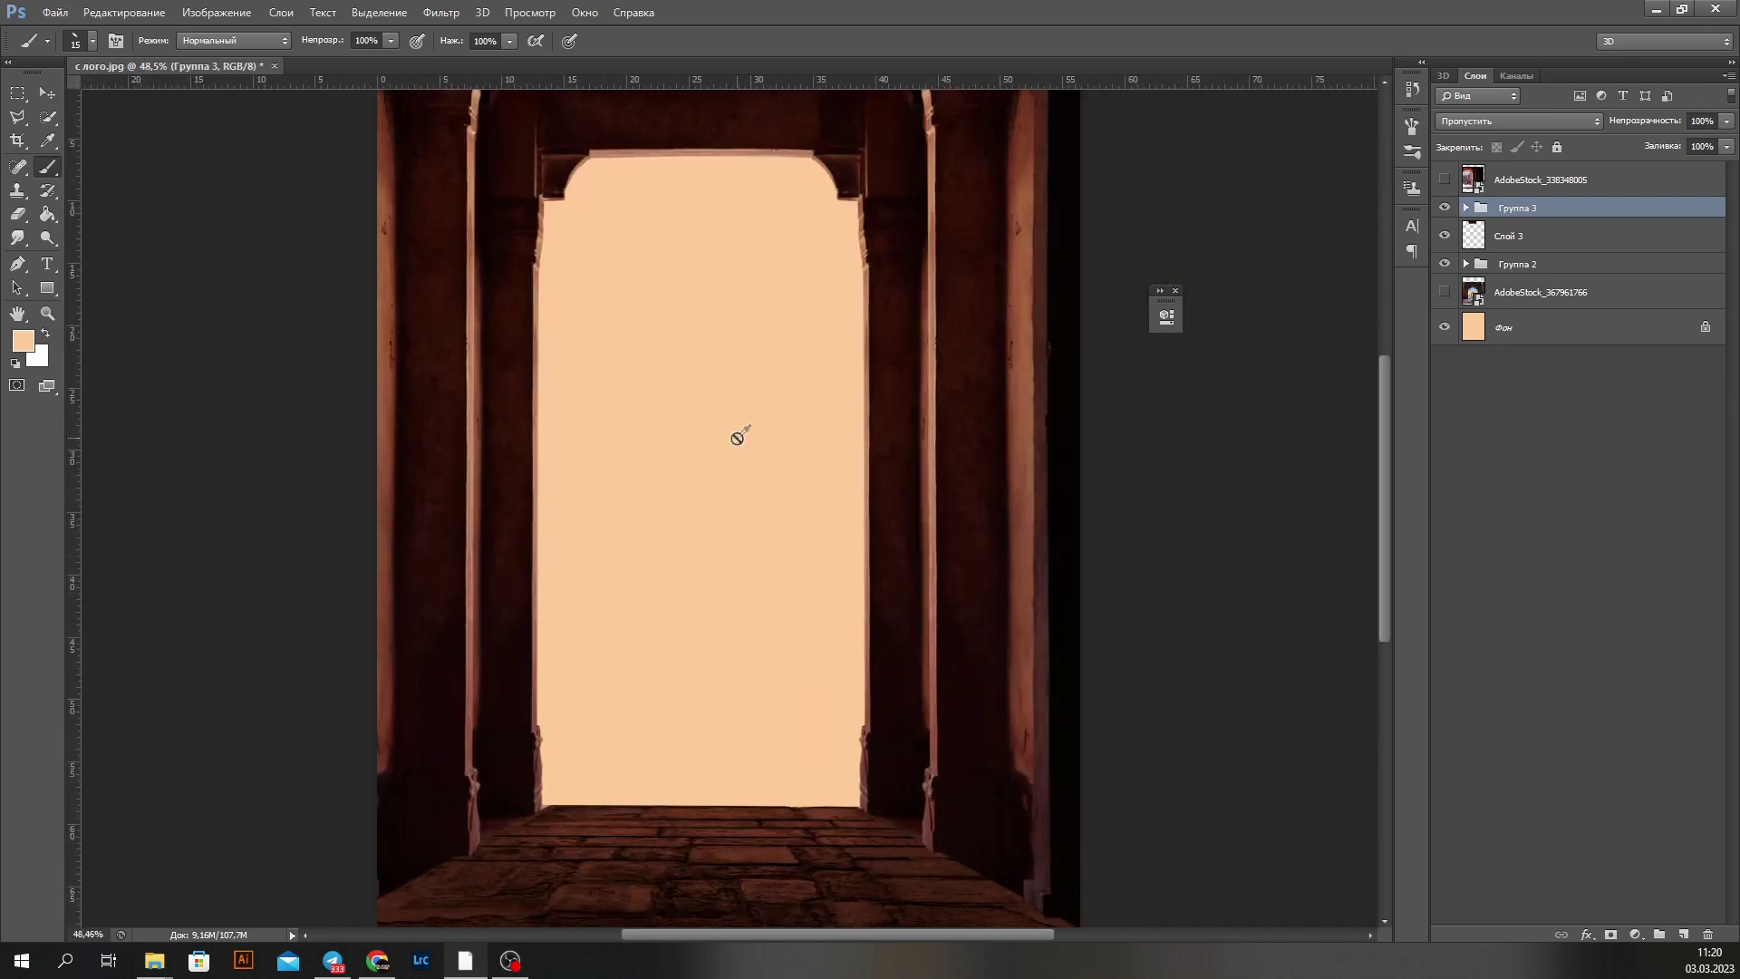
click(47, 93)
drag(953, 774, 953, 718)
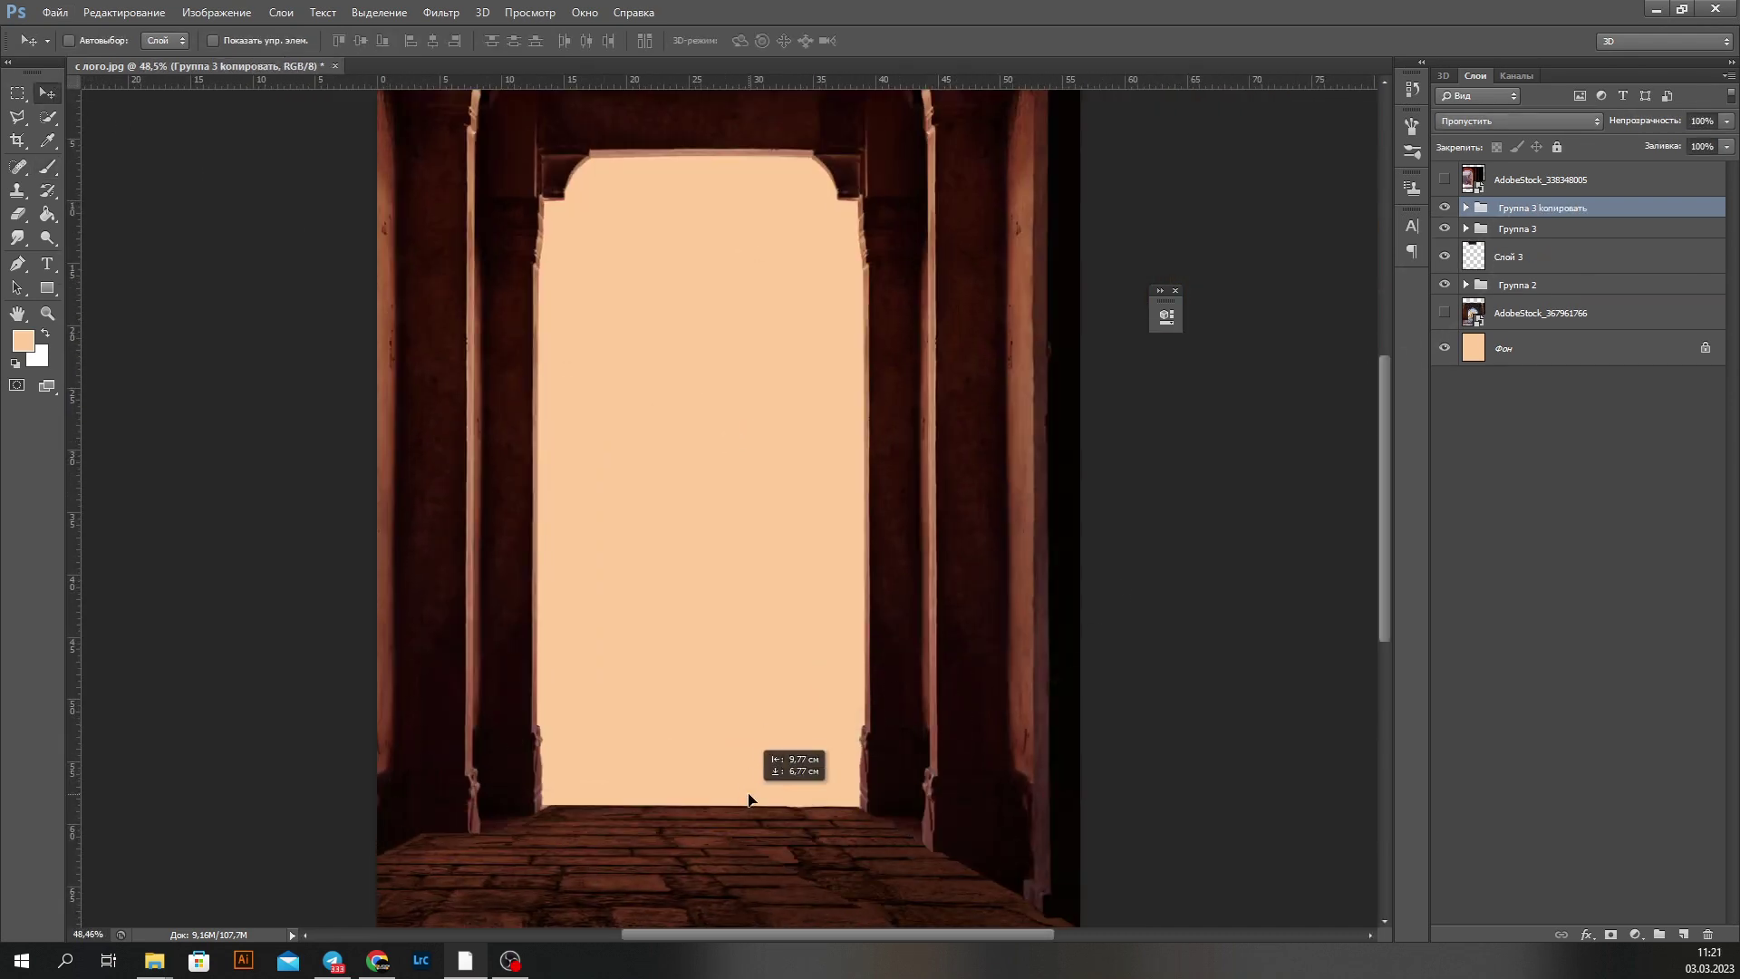
key(ctrl+e)
scroll(251, 707, up, 5)
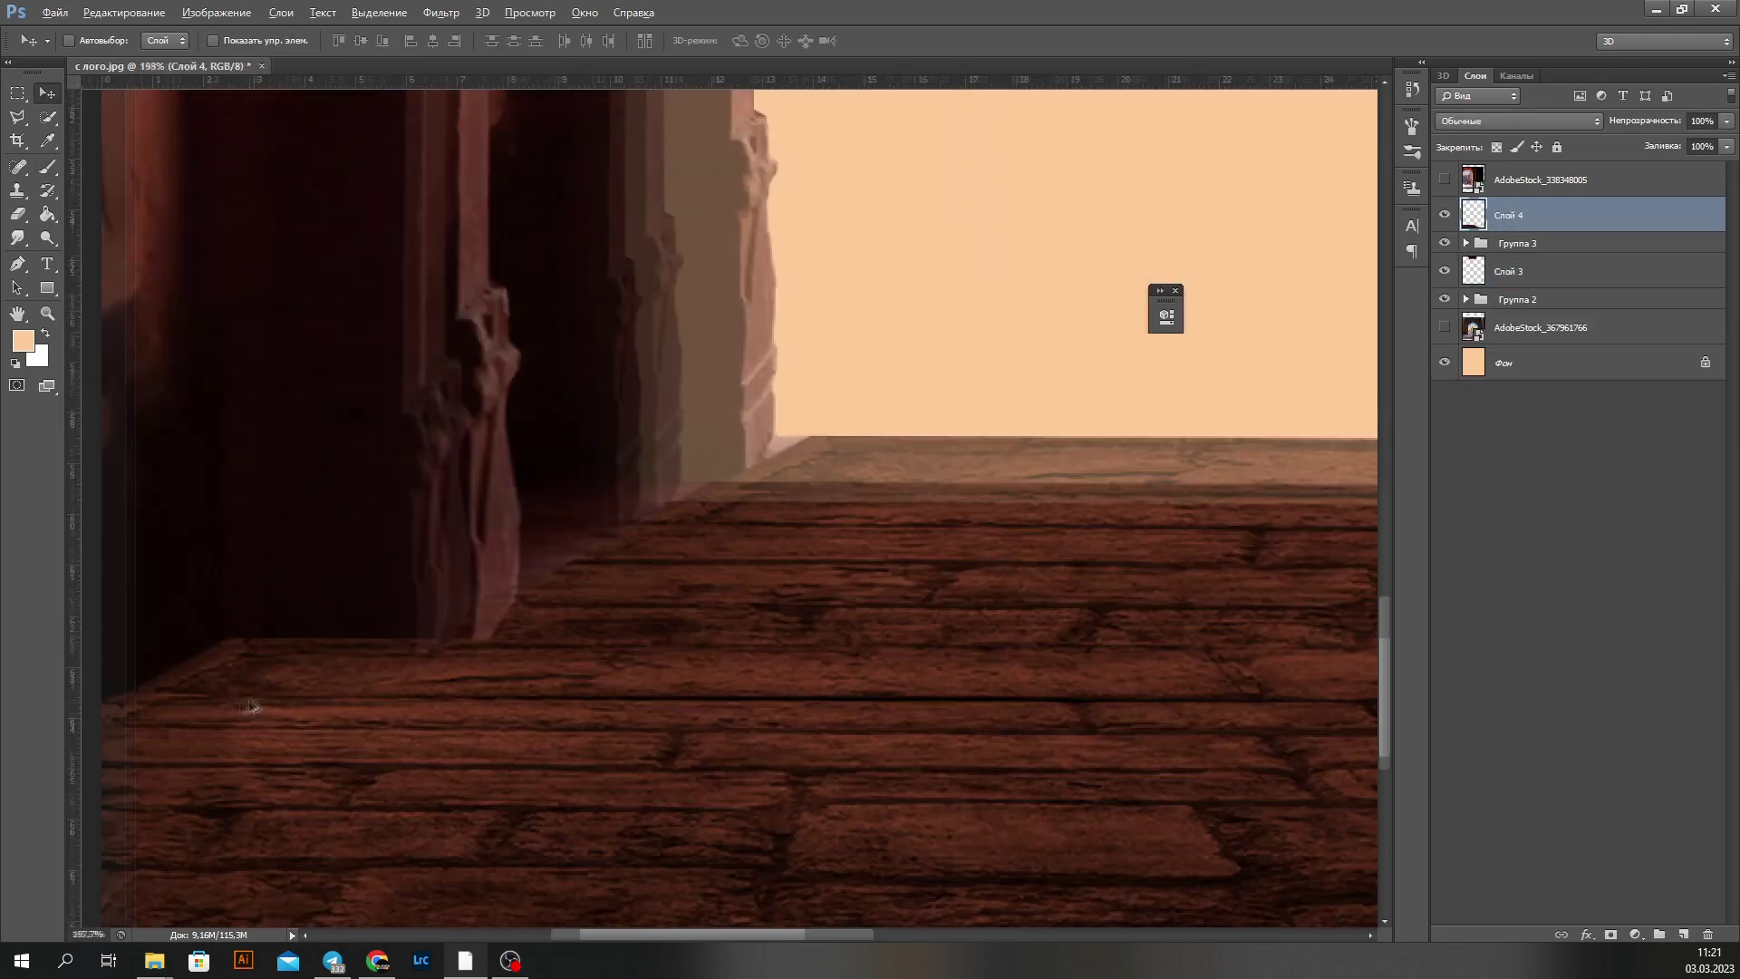
scroll(251, 707, down, 3)
key(e)
right_click(752, 596)
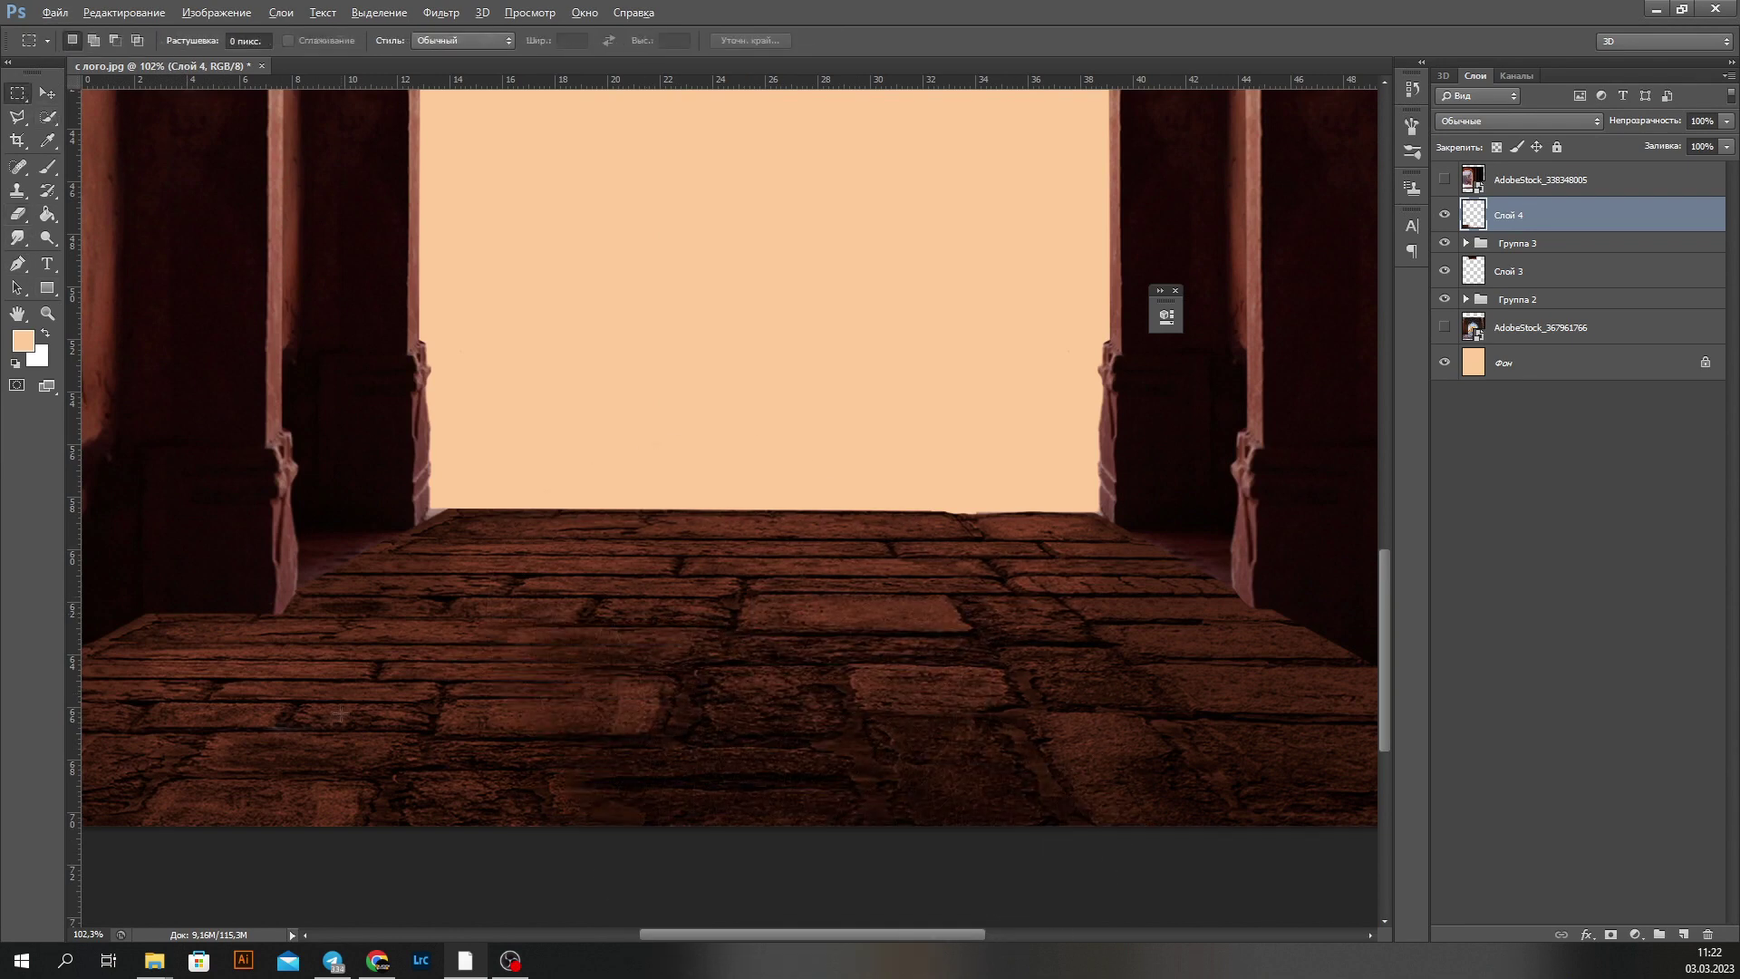
Step: Duplicate the merged floor and Free Transform the copy into shape
key(ctrl+j)
scroll(431, 563, up, 2)
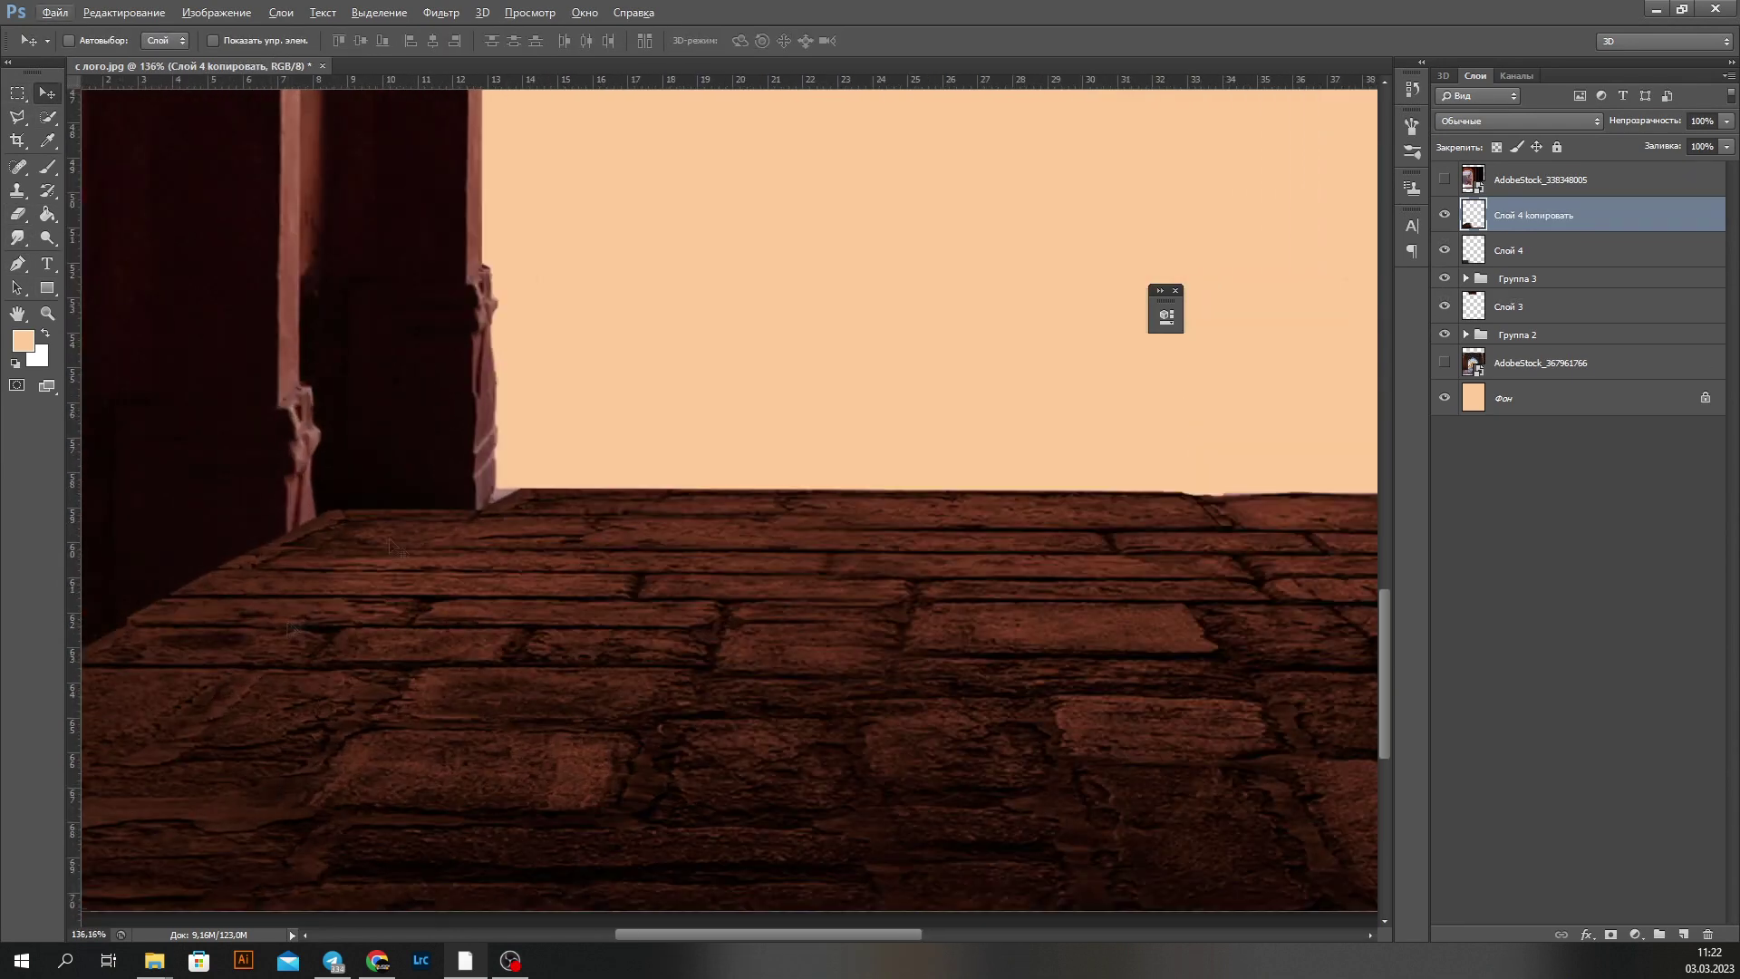
key(ctrl+t)
scroll(399, 571, down, 1)
key(Return)
scroll(399, 571, up, 2)
right_click(493, 595)
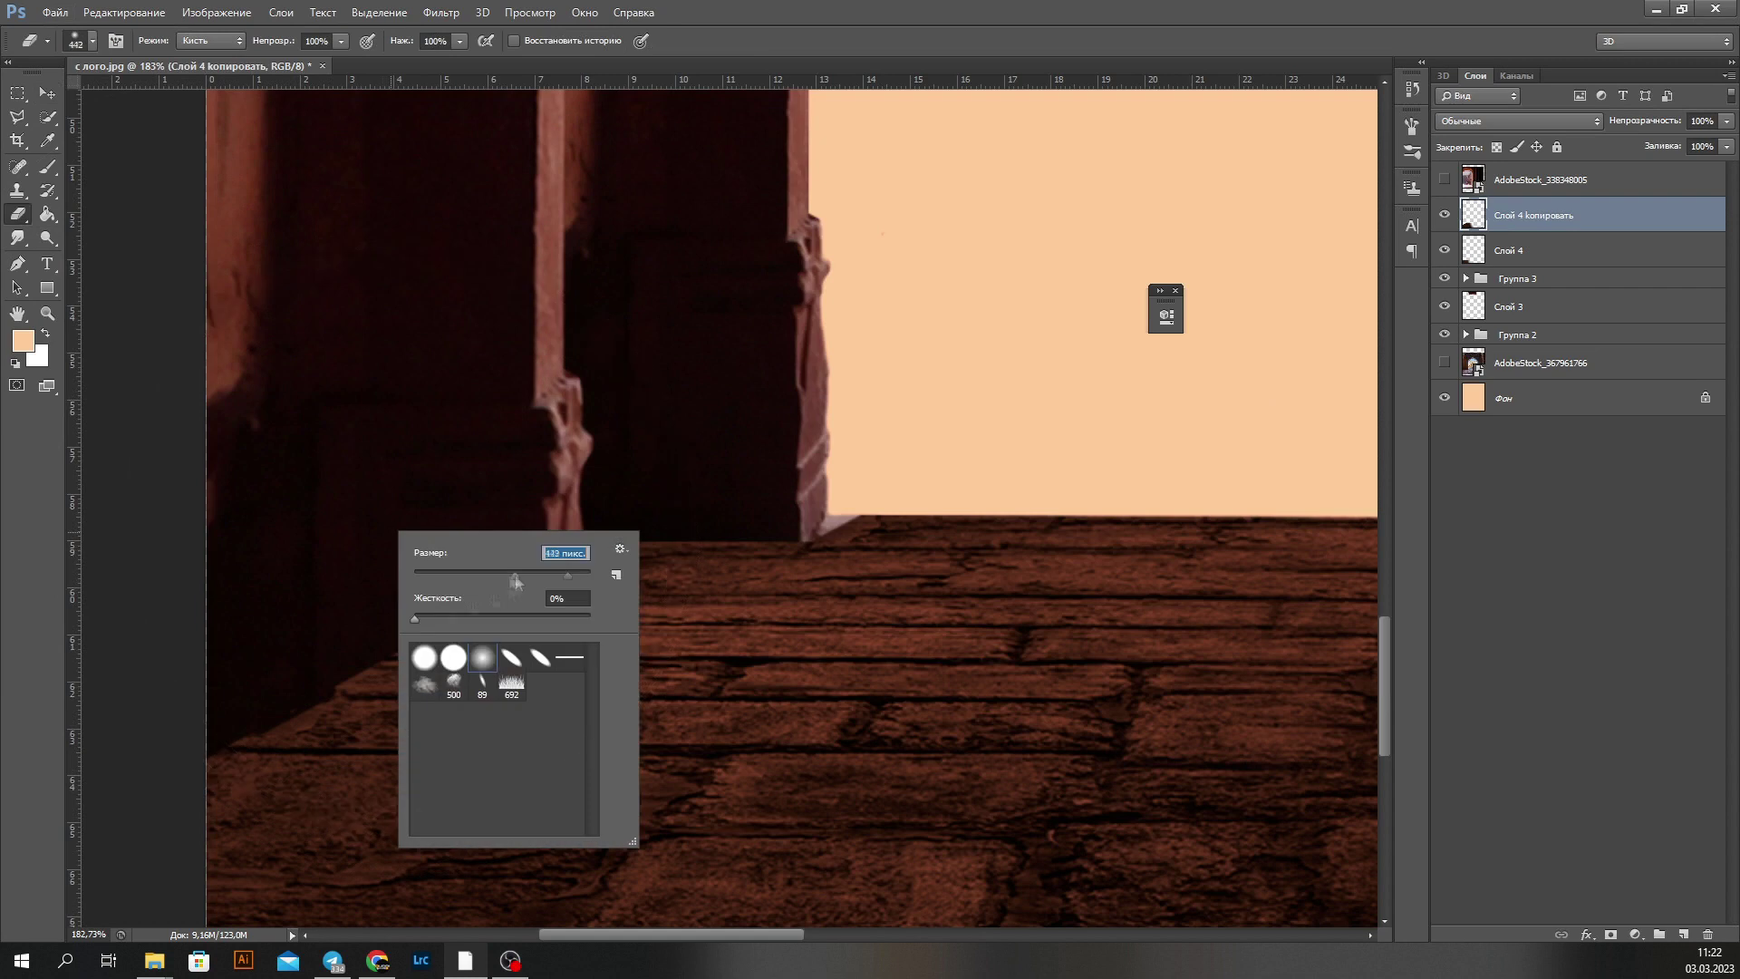
drag(1726, 120, 1666, 142)
scroll(485, 567, up, 1)
key(ctrl+z)
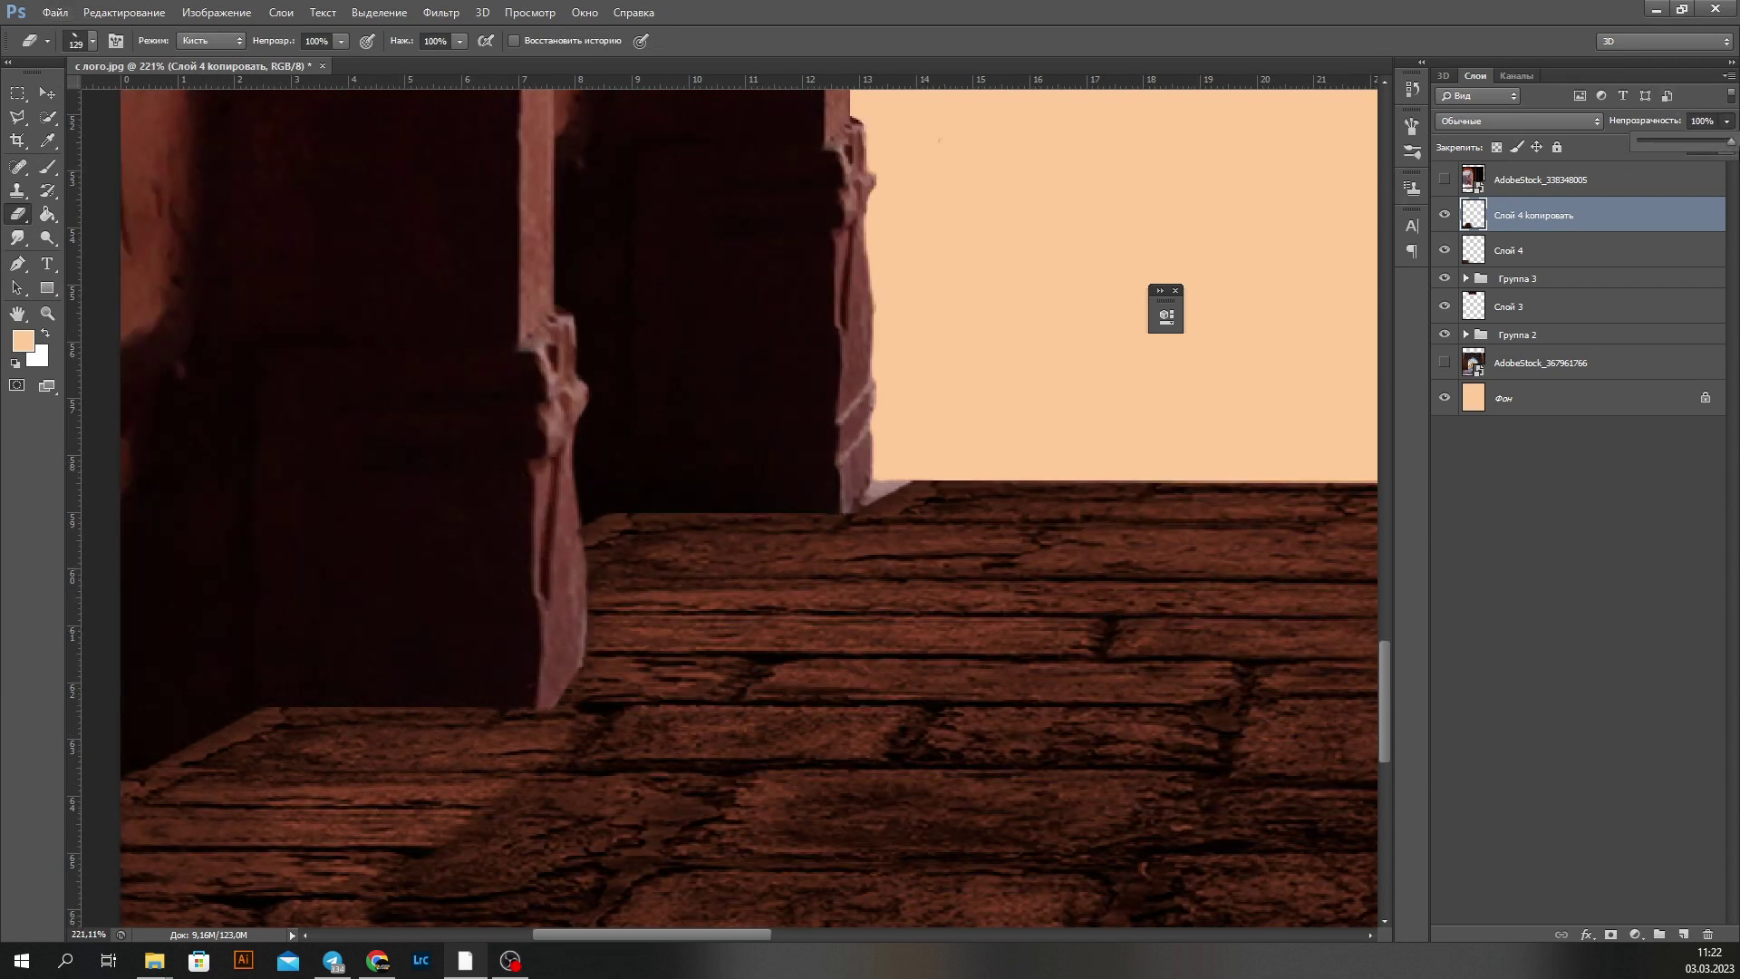
scroll(544, 526, down, 2)
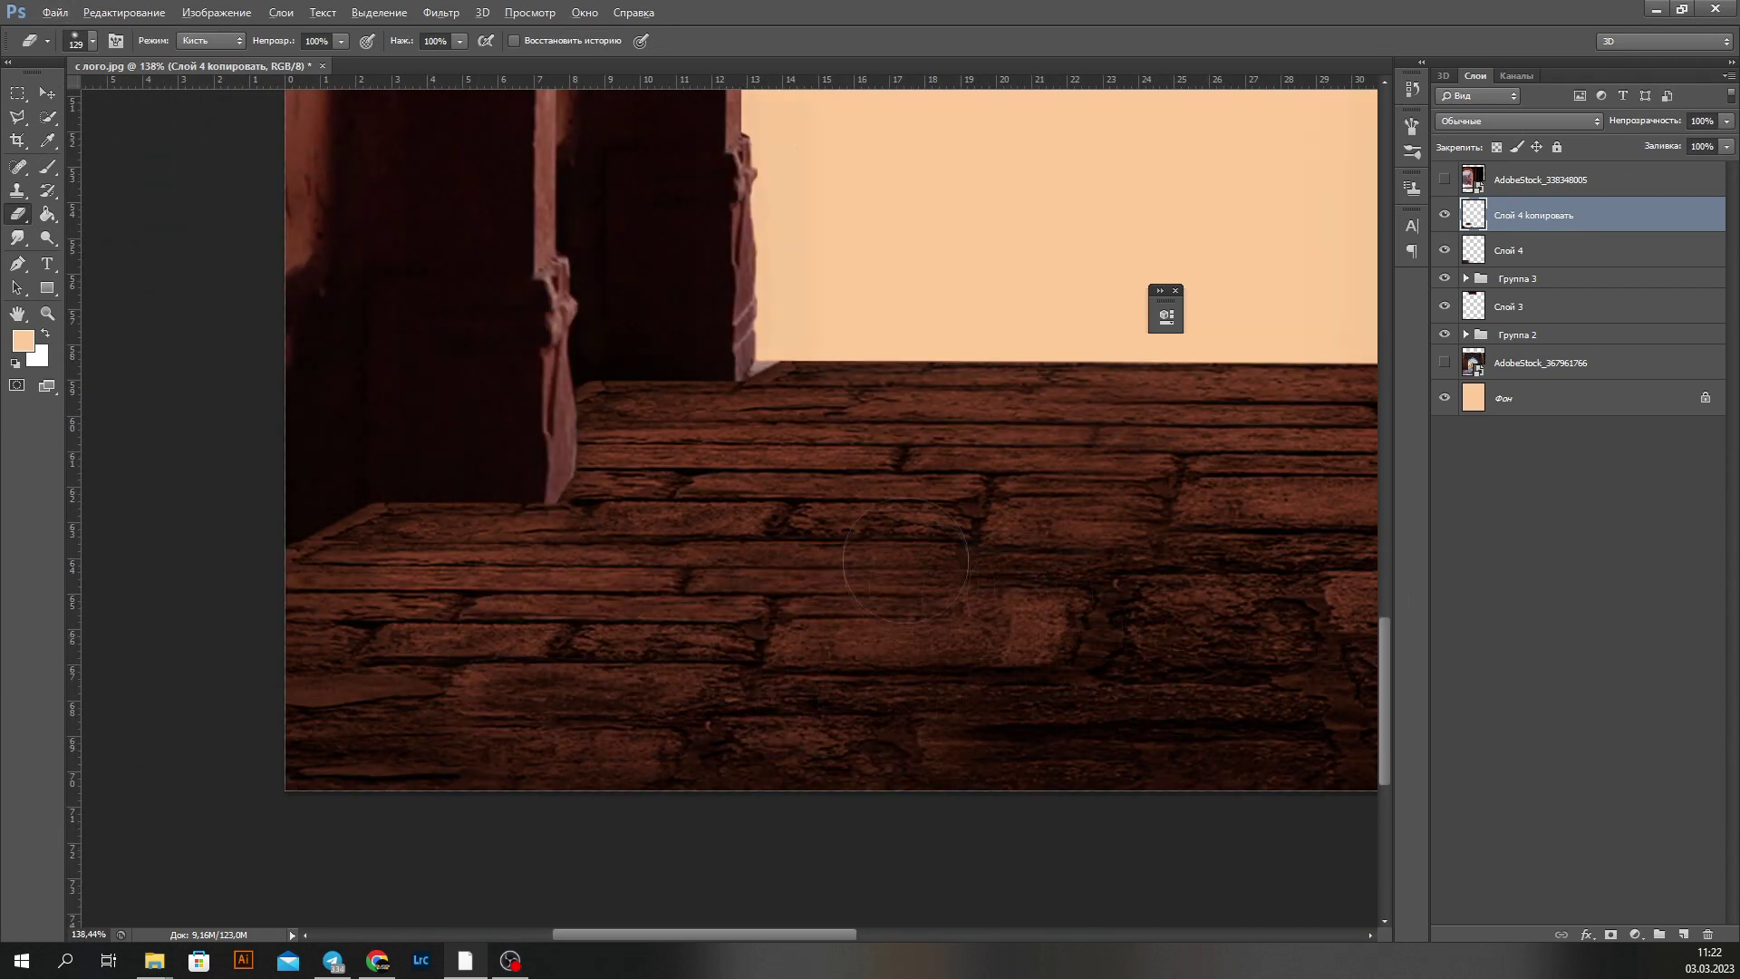
scroll(906, 562, down, 4)
scroll(865, 672, up, 1)
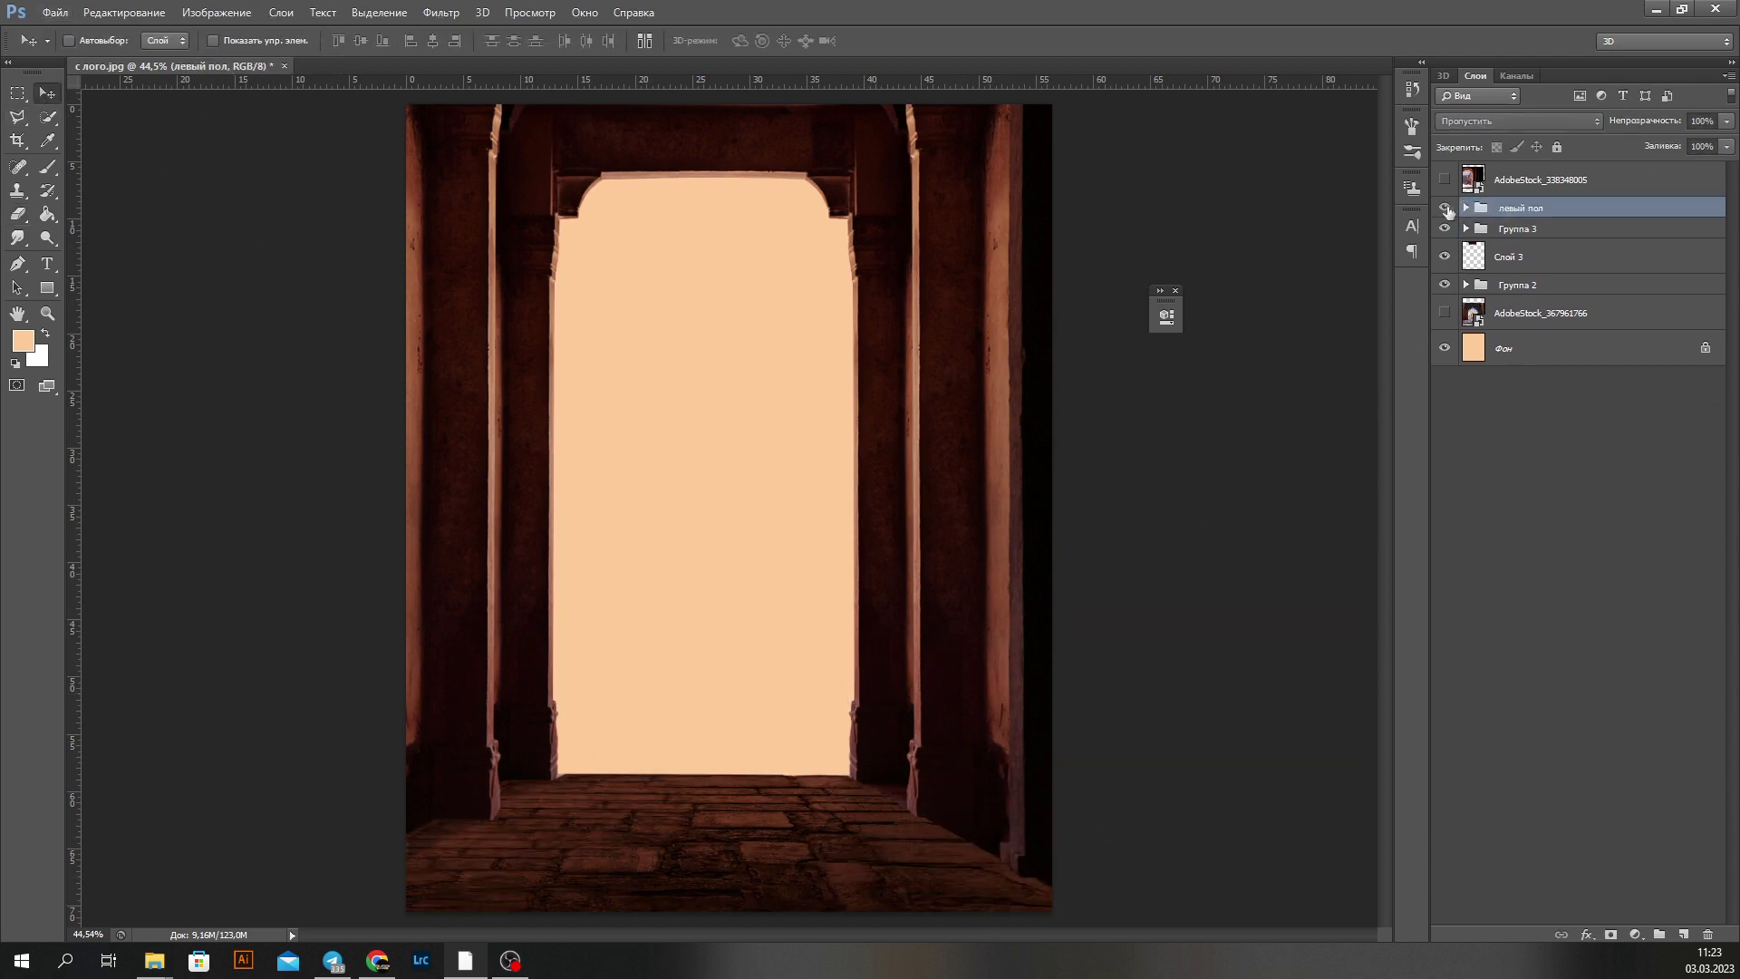
Step: Show the левый пол floor, transform it and lower its opacity to 69%
click(1446, 208)
scroll(630, 710, up, 1)
key(ctrl+t)
scroll(473, 877, up, 5)
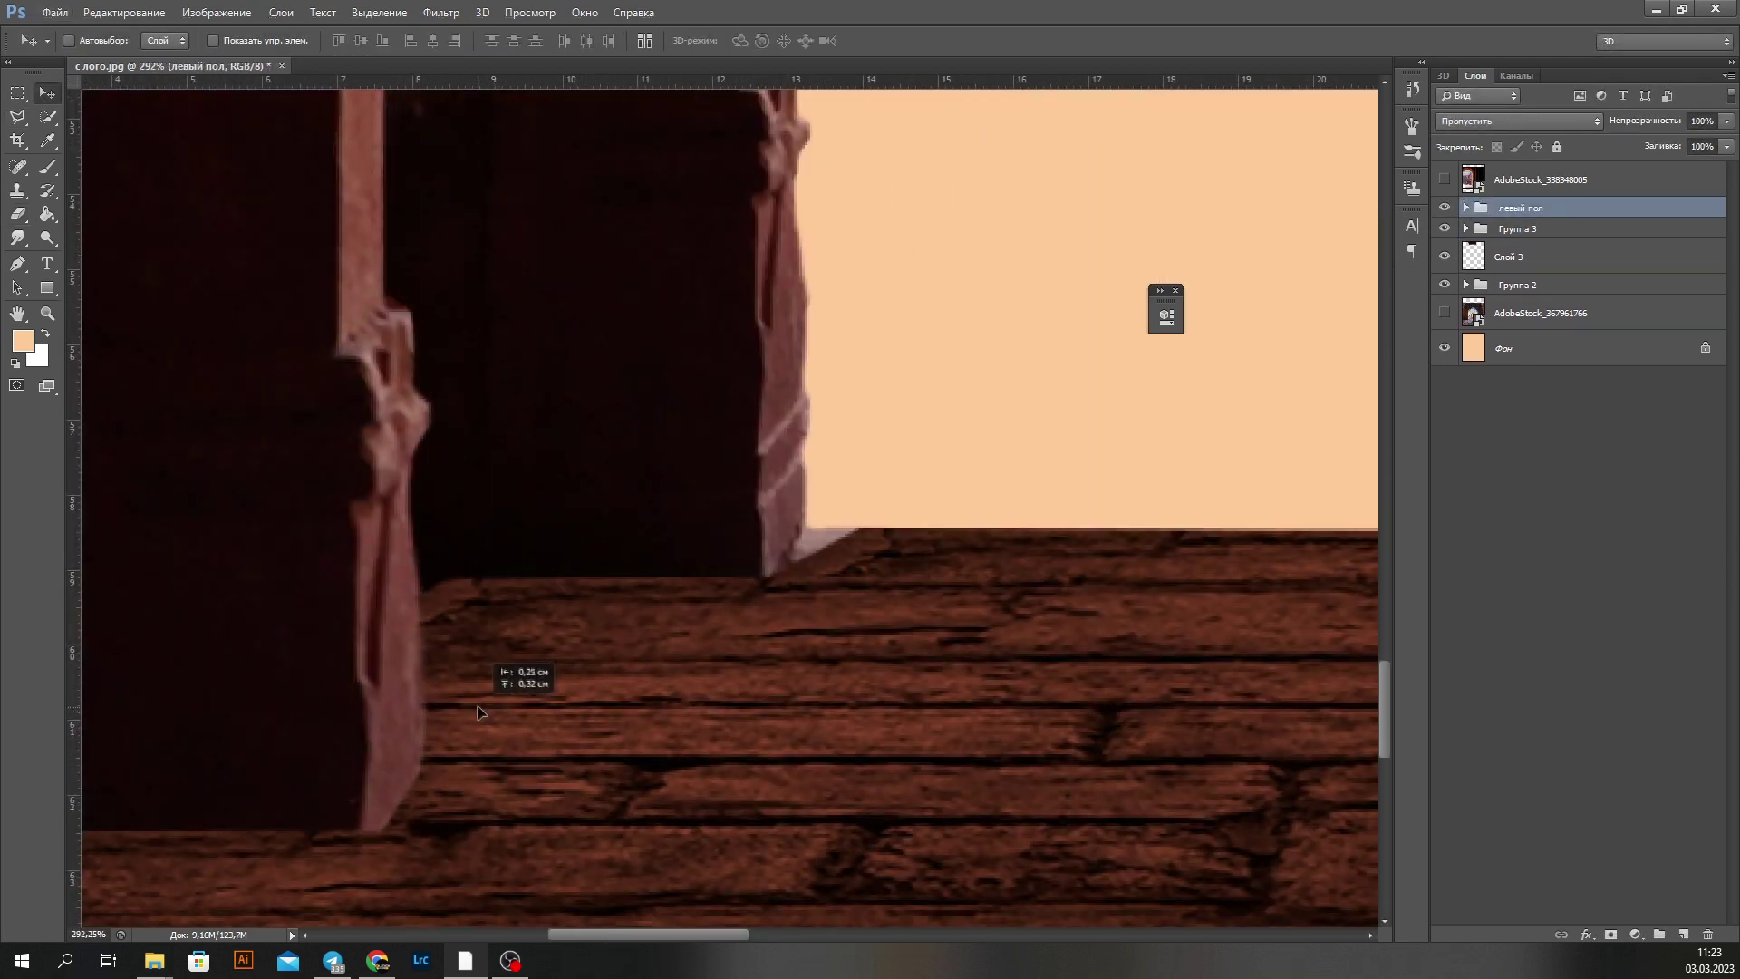
scroll(508, 712, up, 1)
drag(1727, 120, 1697, 142)
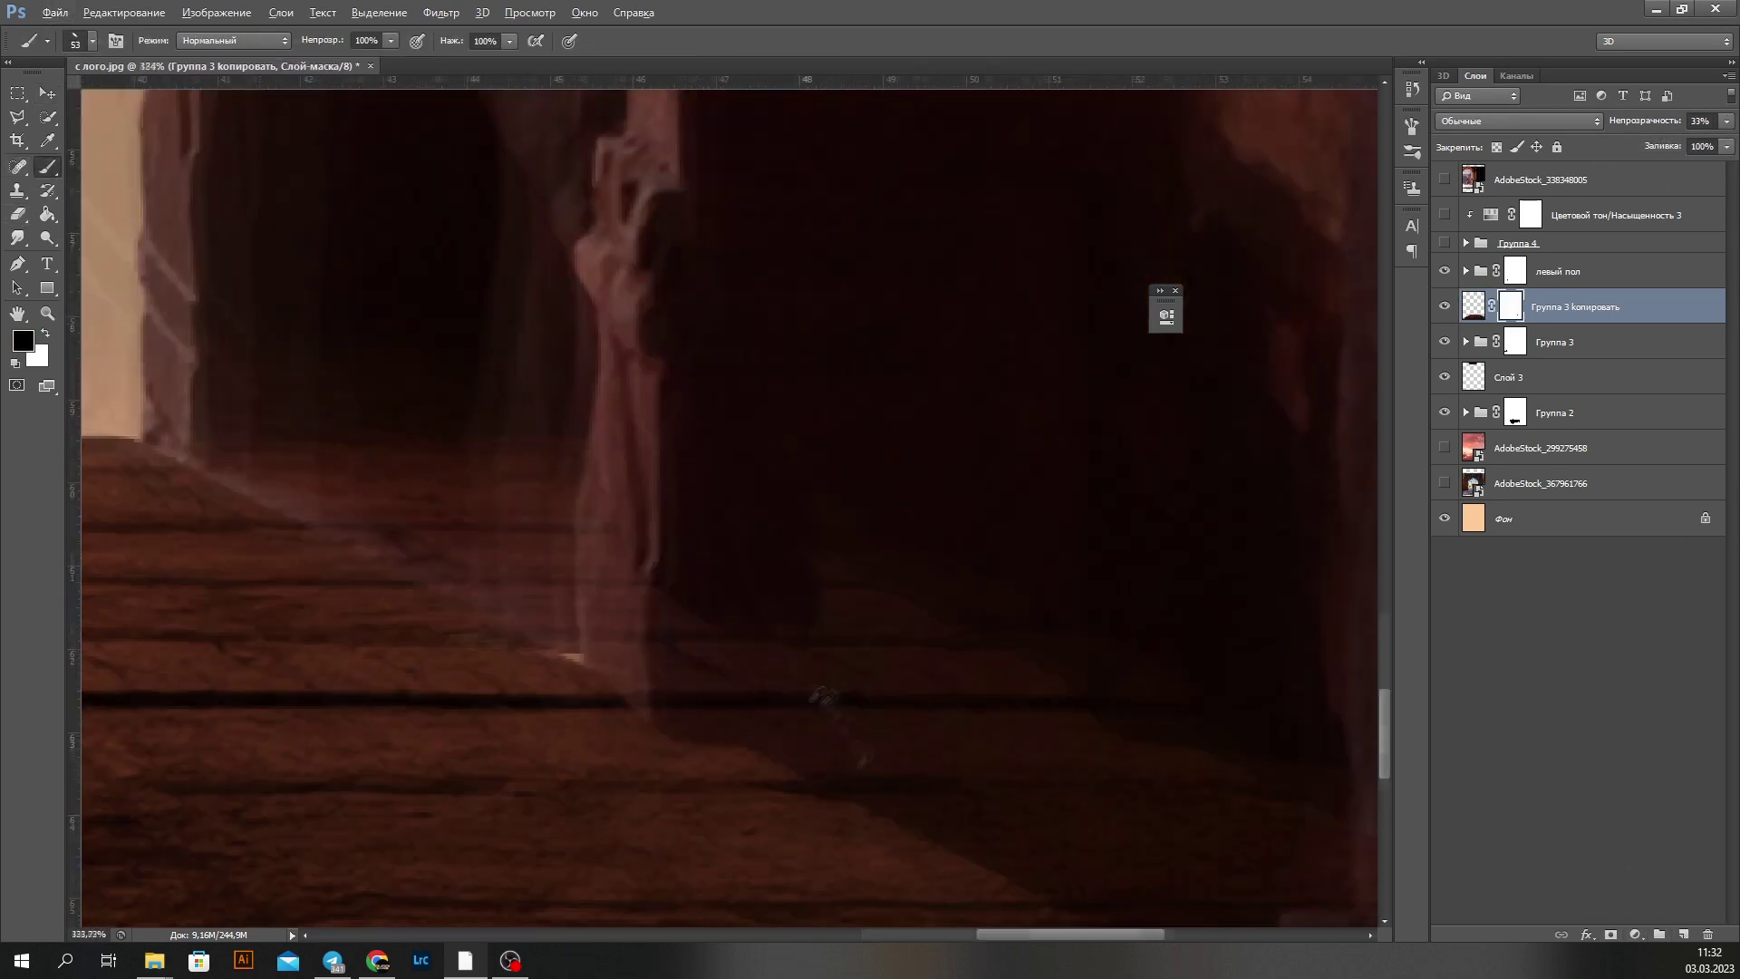
Step: Set the brush to size 22 for painting the floor copy's mask
key(Return)
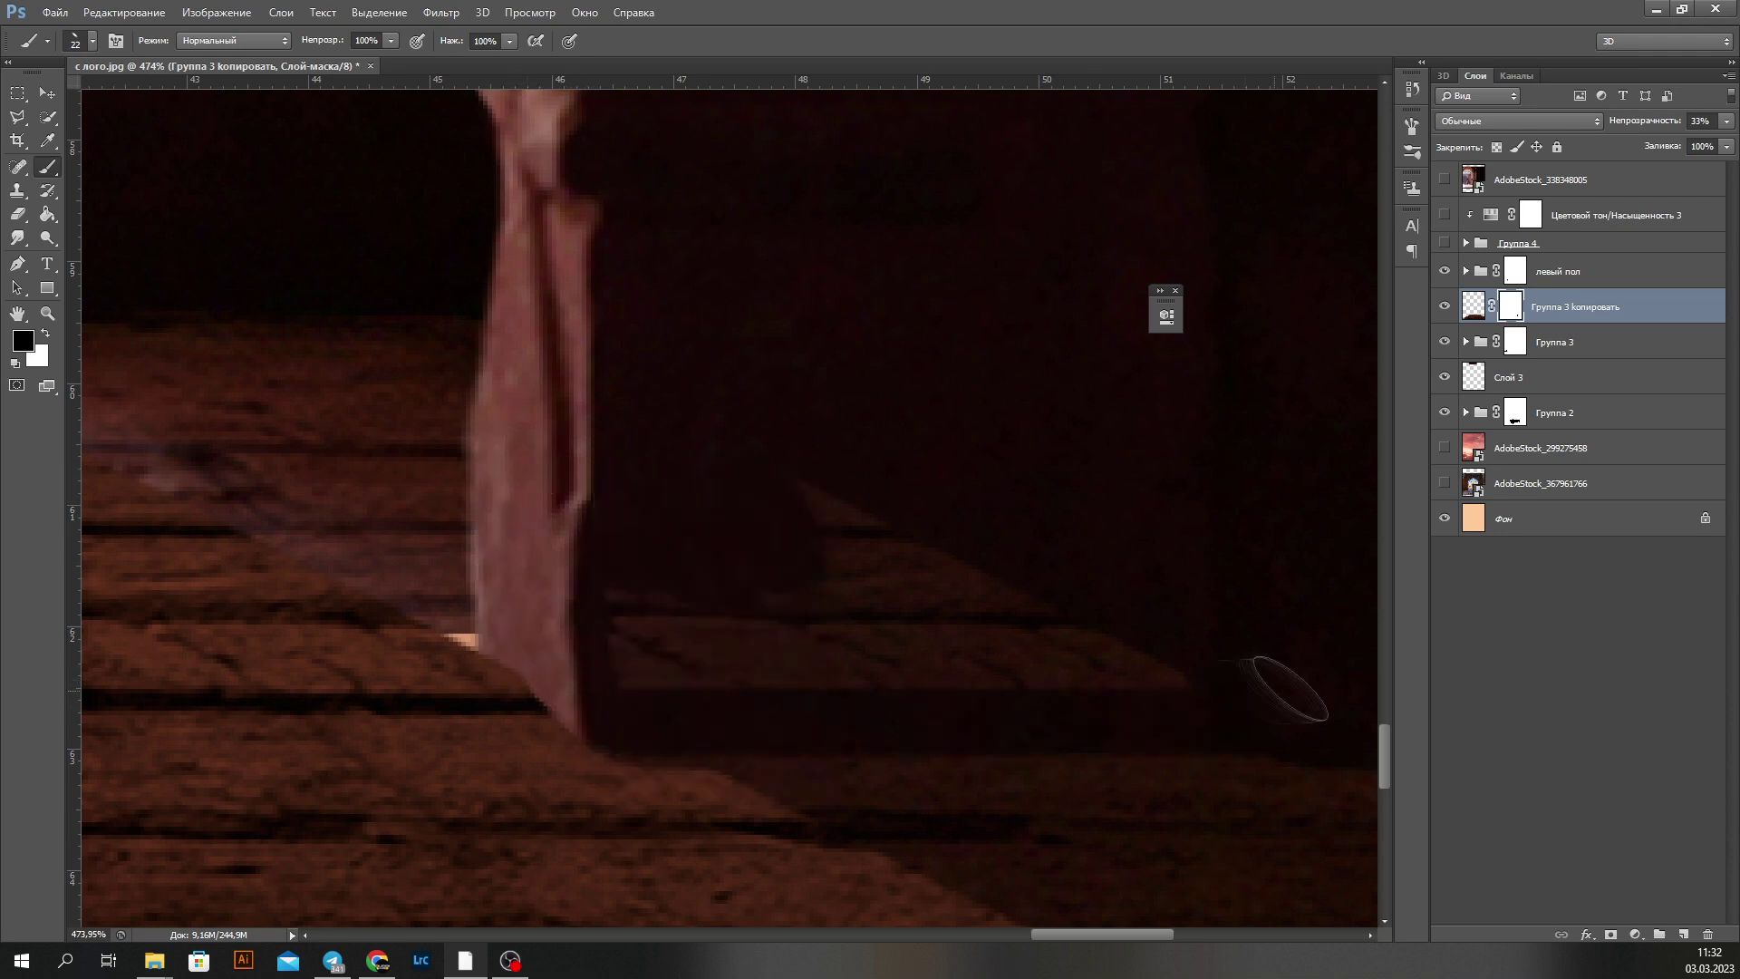
scroll(974, 617, down, 5)
scroll(1056, 543, right, 5)
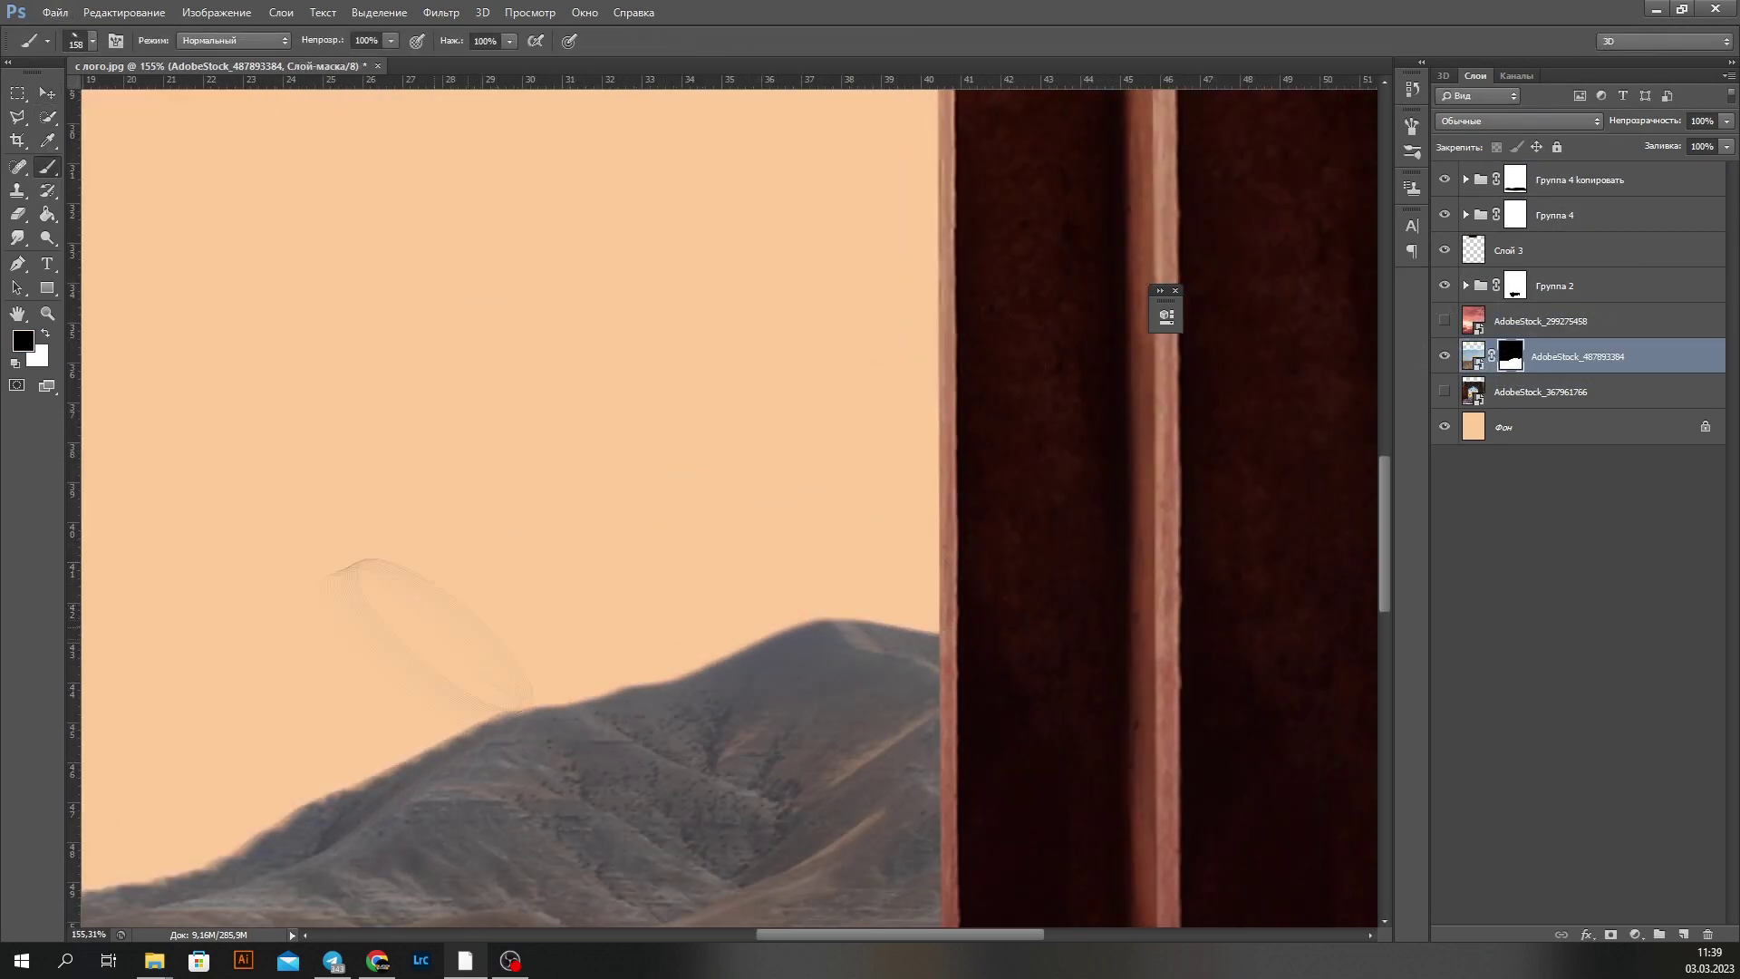
Step: Mirror the placed castle photo horizontally with Free Transform's Flip Horizontal and apply it
scroll(430, 636, down, 3)
scroll(834, 893, left, 5)
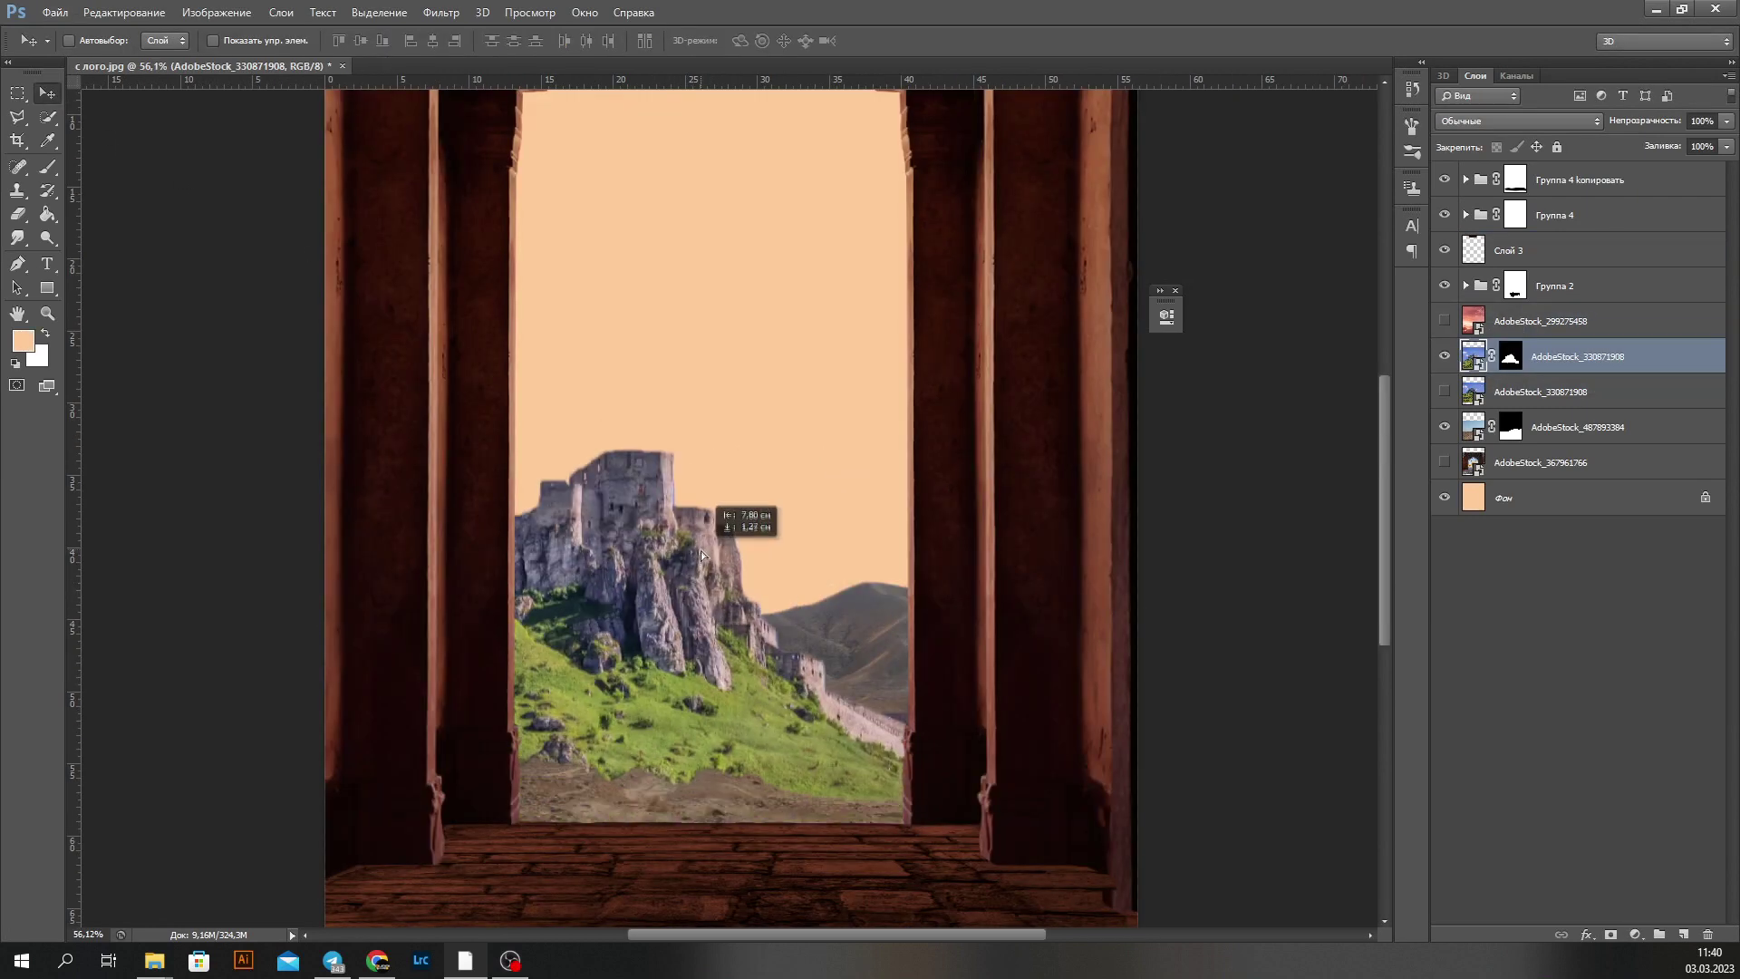
key(ctrl+t)
right_click(668, 653)
click(777, 889)
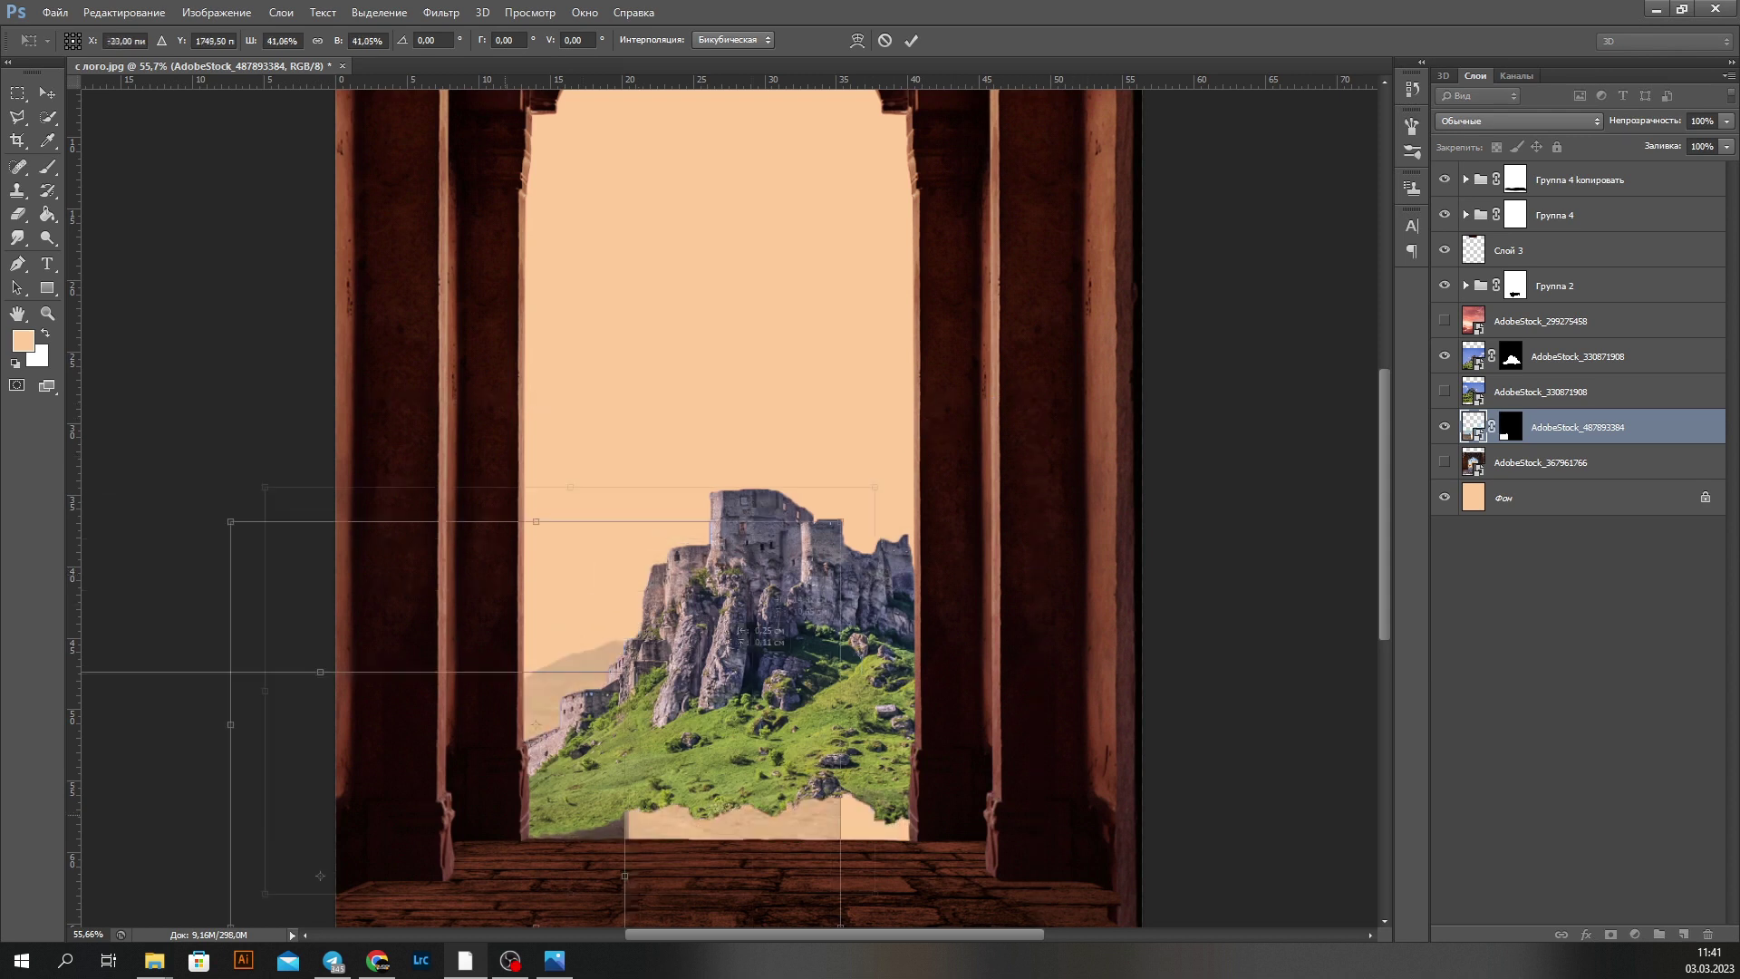
key(Return)
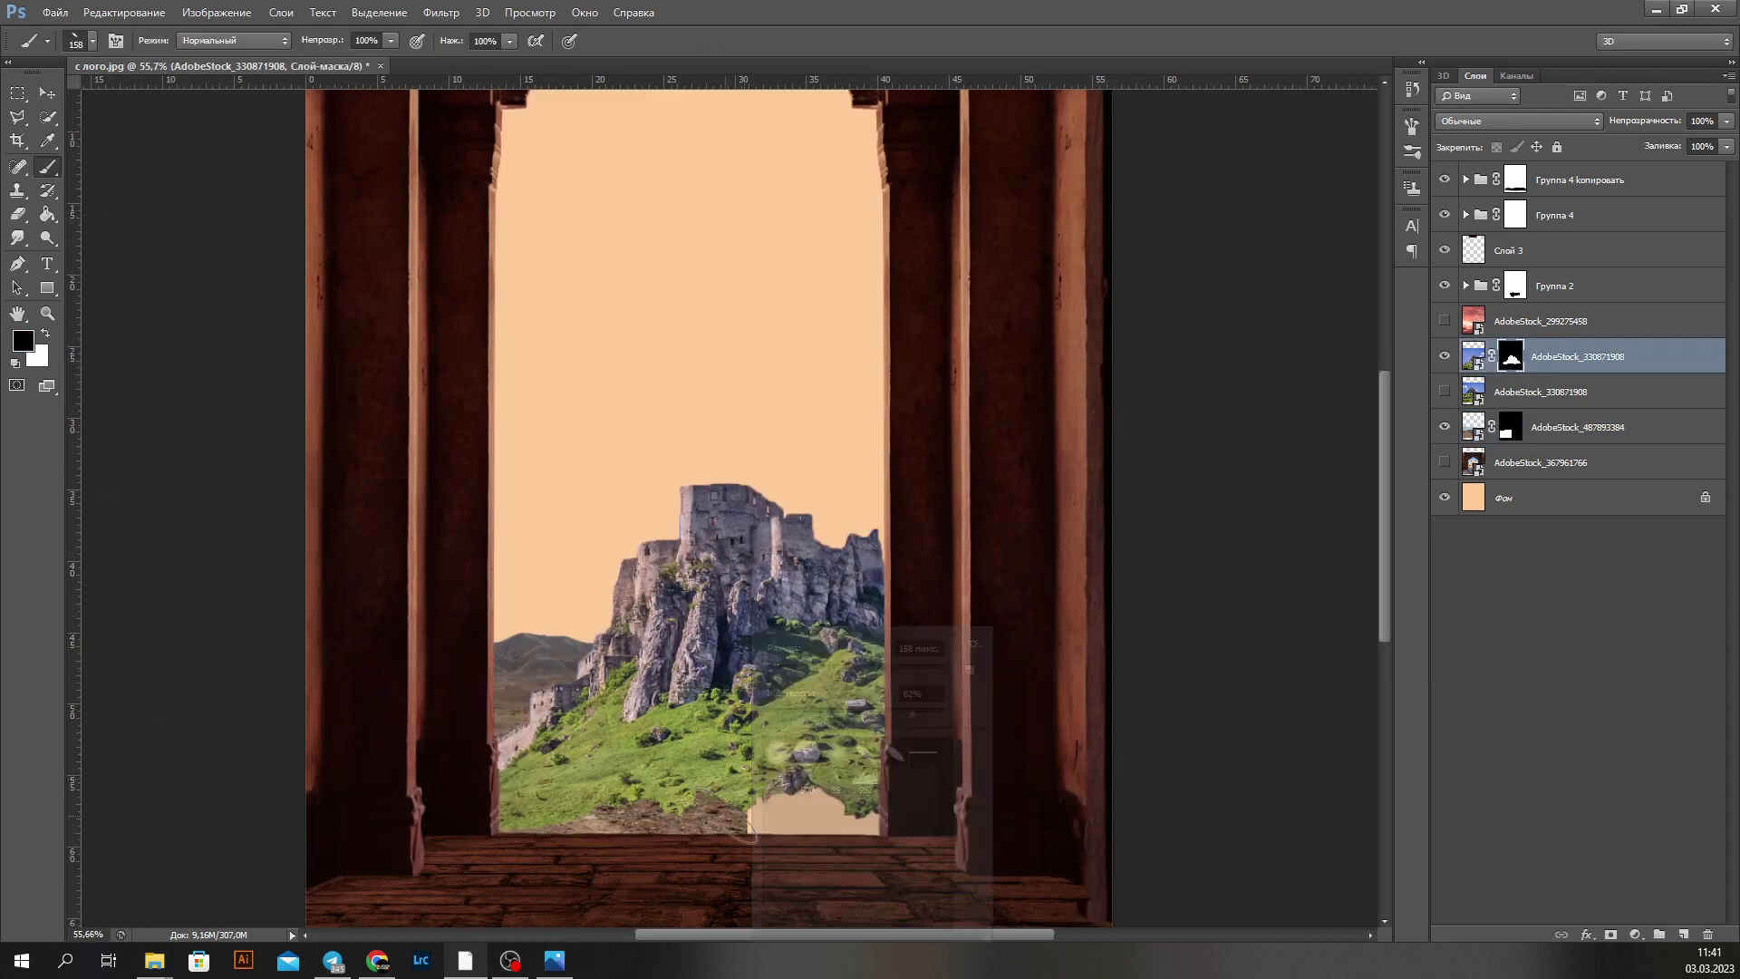
scroll(755, 745, down, 2)
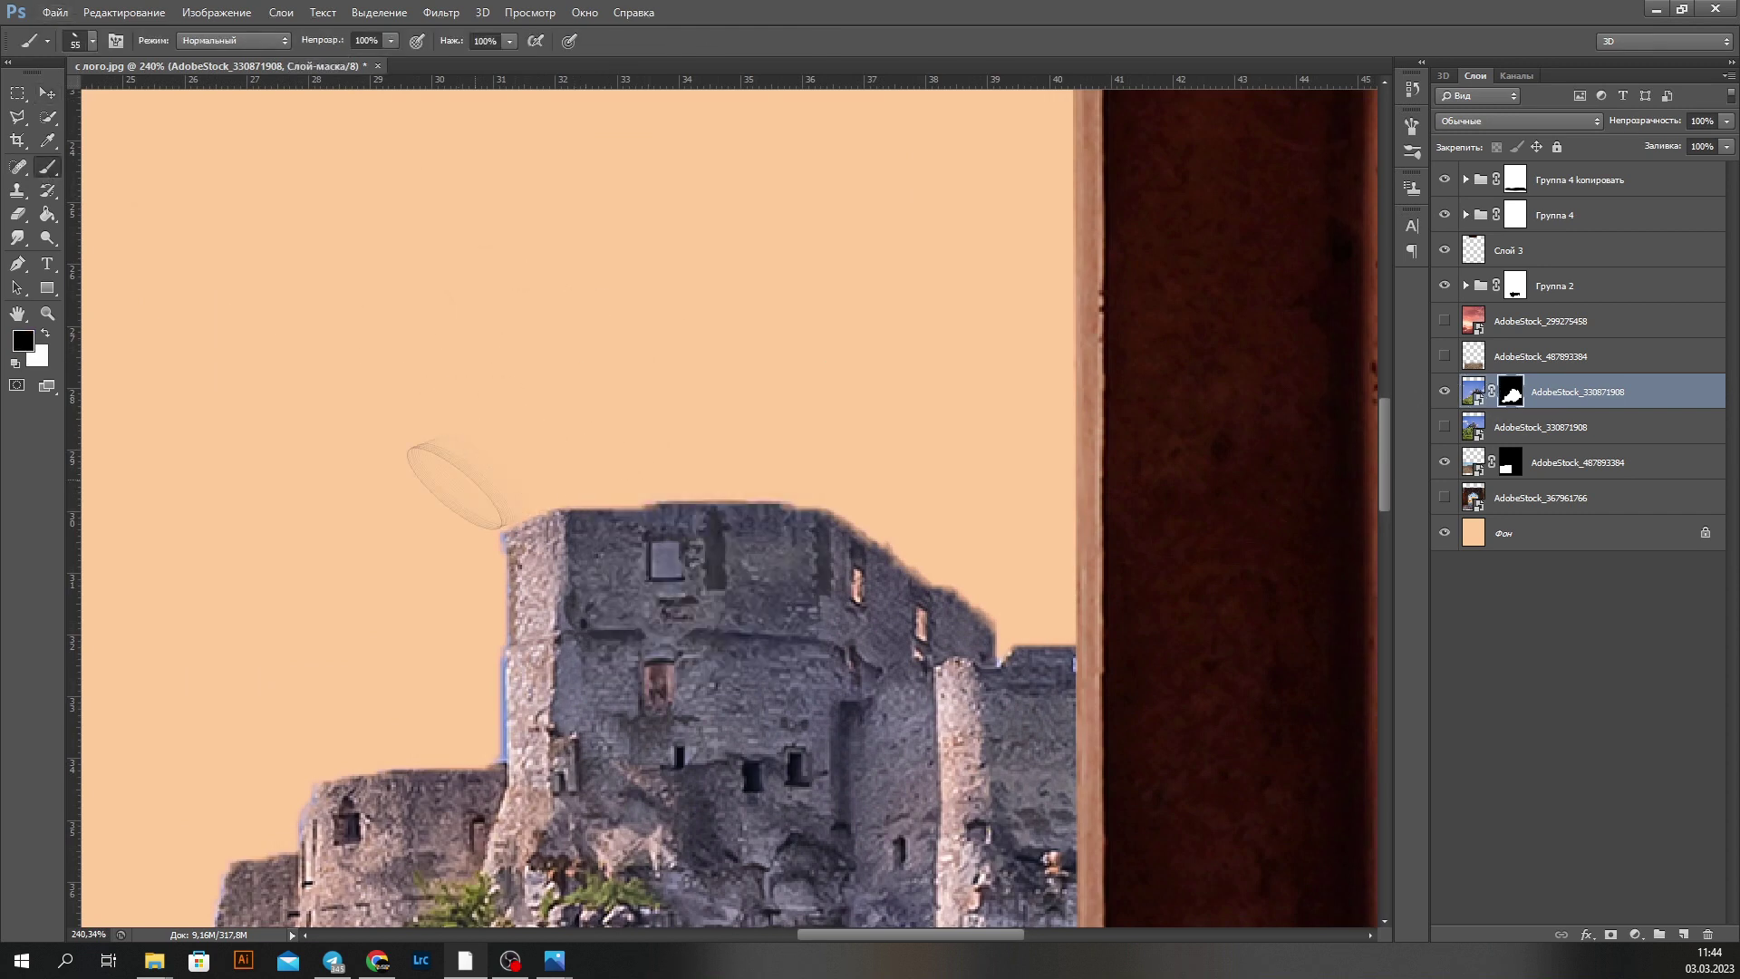
scroll(244, 542, up, 3)
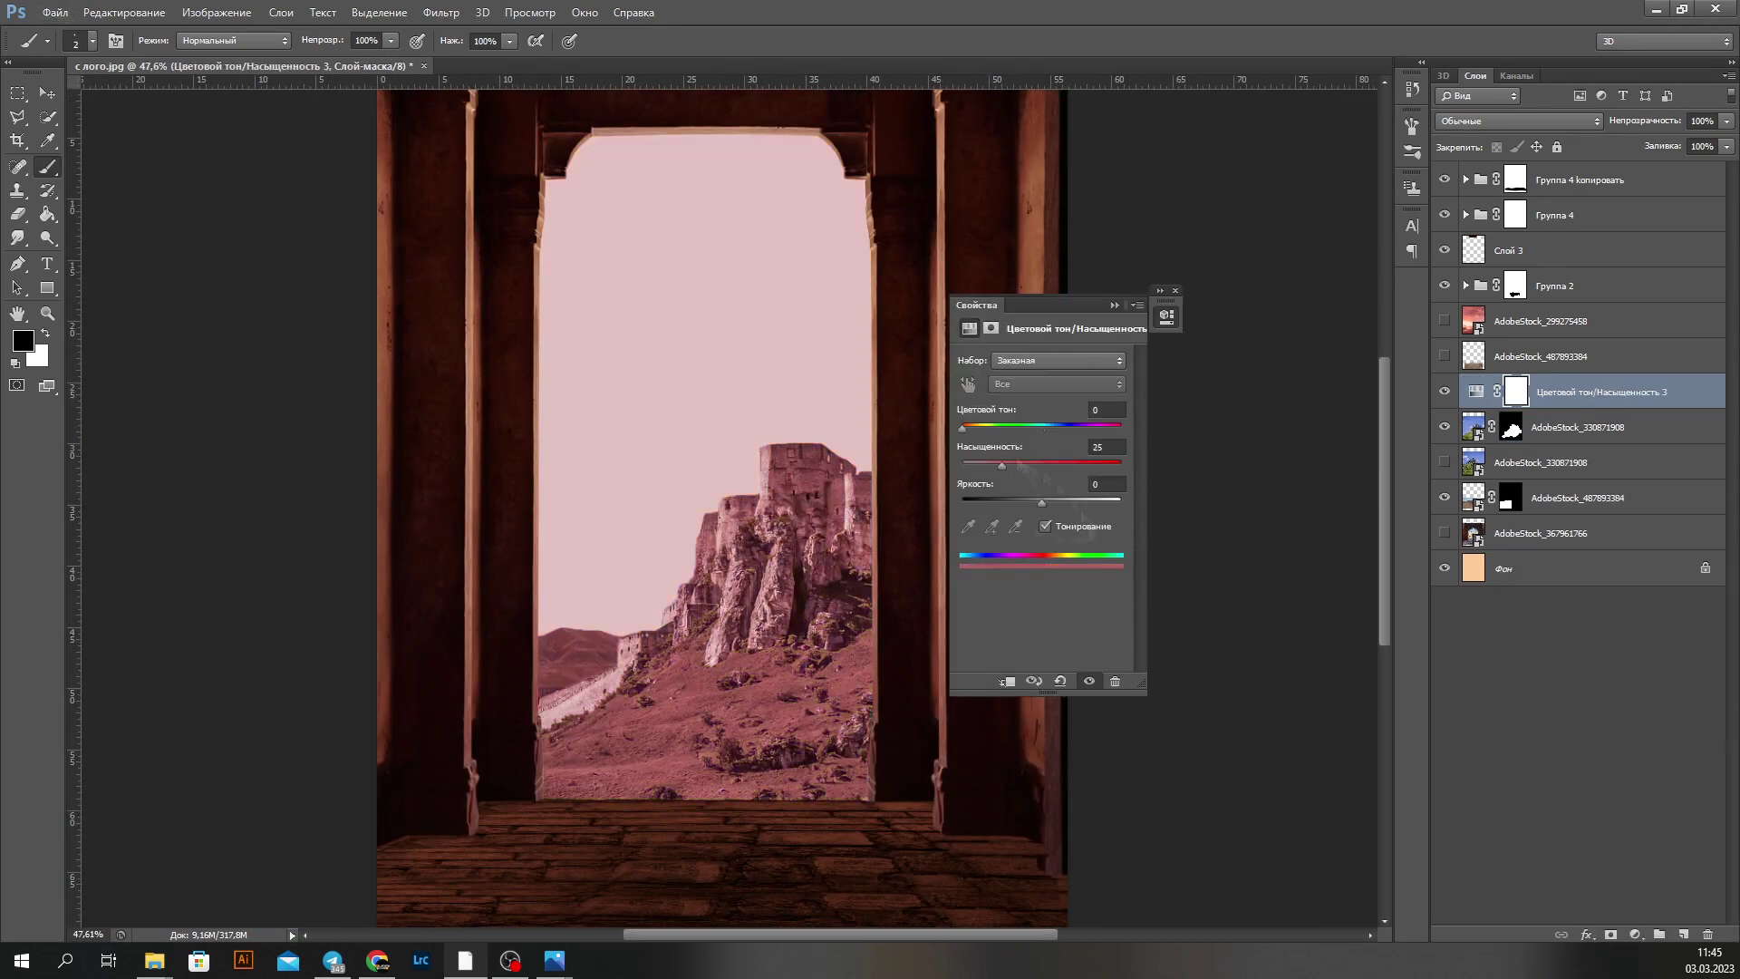
Step: Shift the castle tint toward warm orange and set a large, half-opacity brush
drag(964, 434, 977, 435)
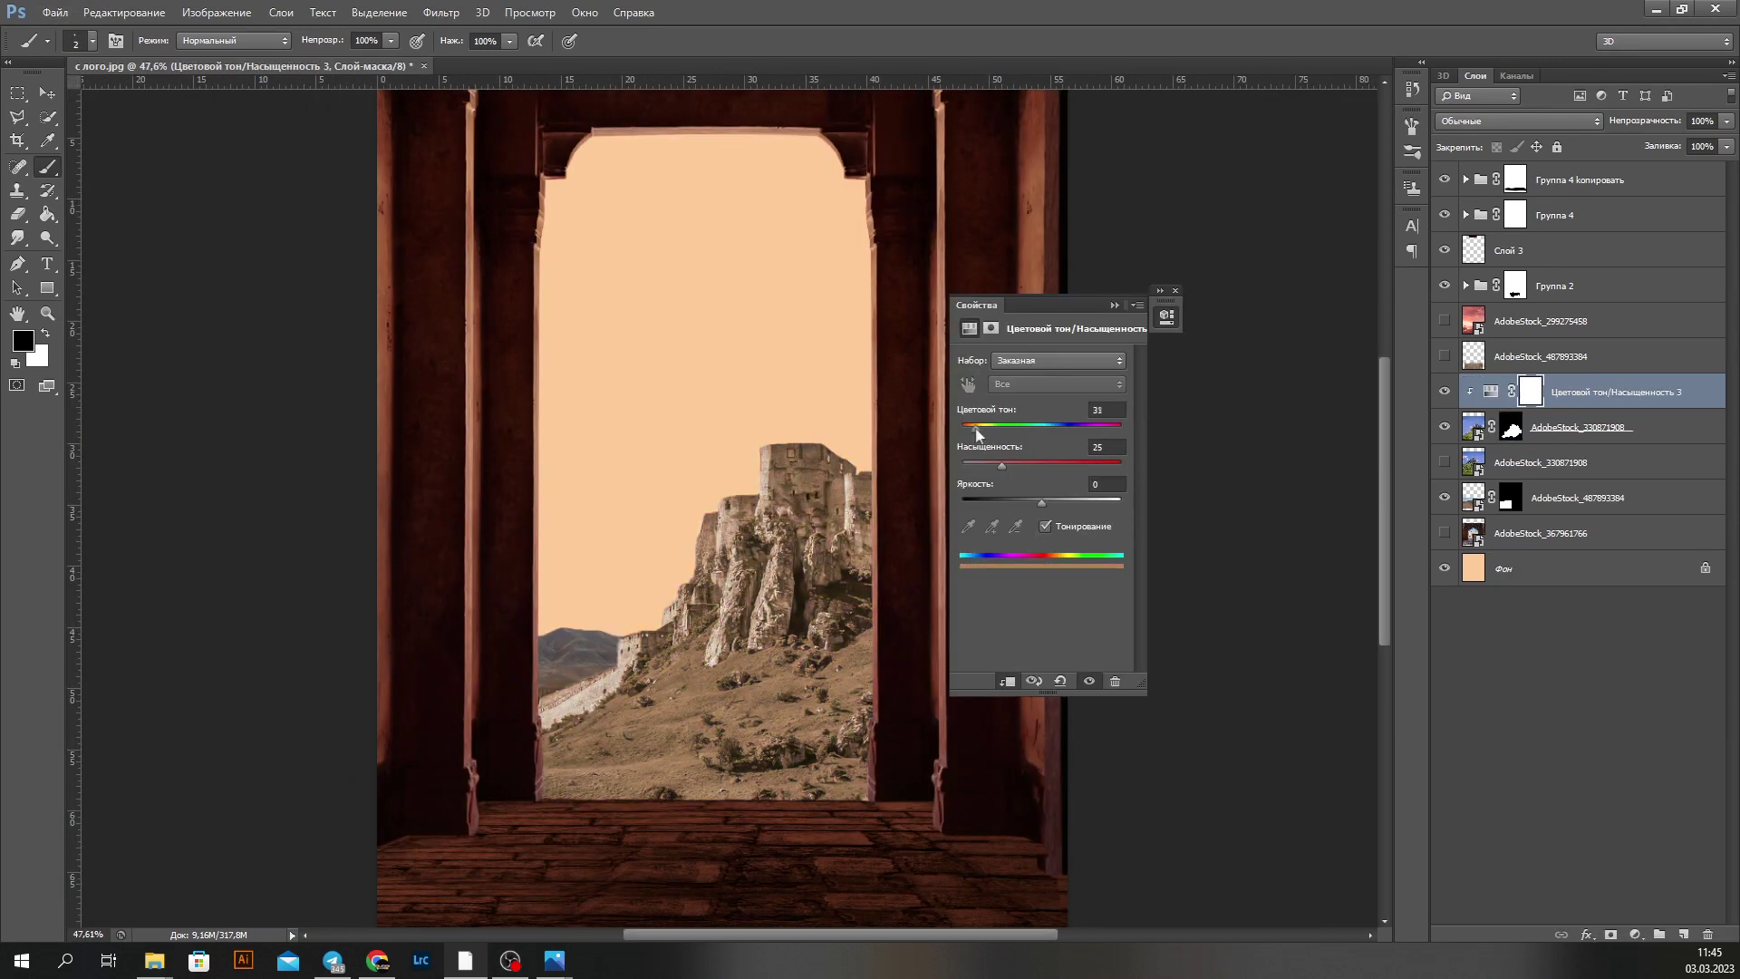
right_click(829, 479)
key(4)
key(7)
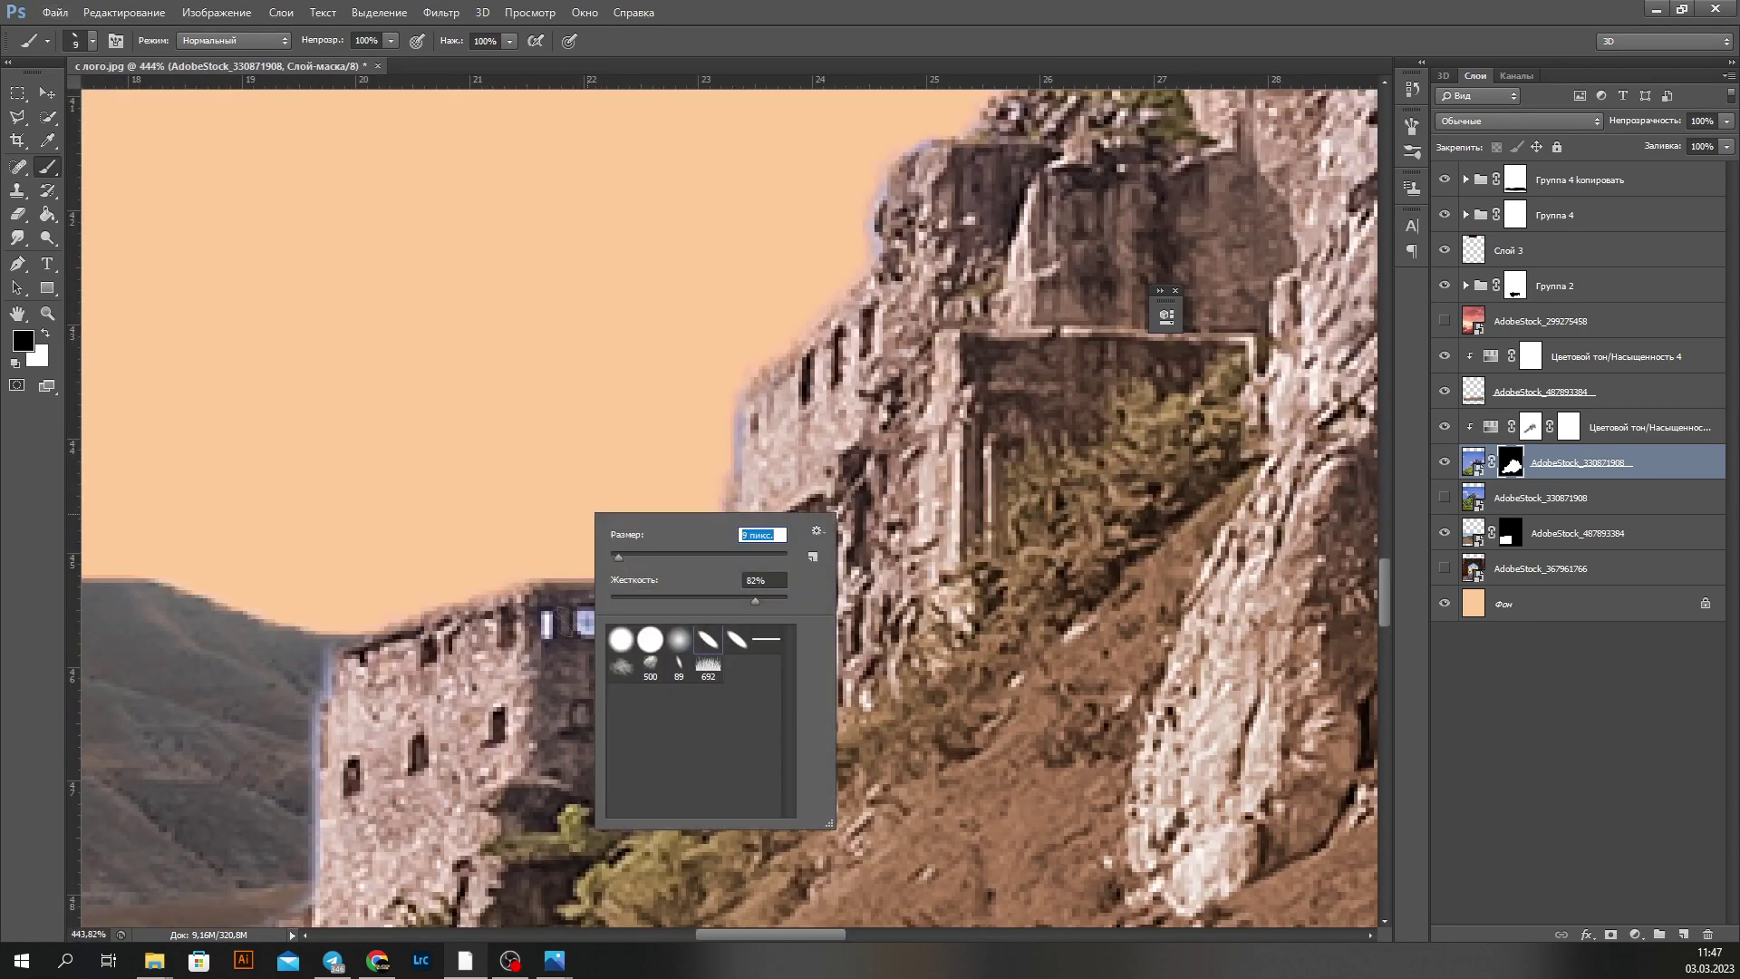
Step: Set a fine brush size of 4 for refining the castle mask edges
text(4)
key(Return)
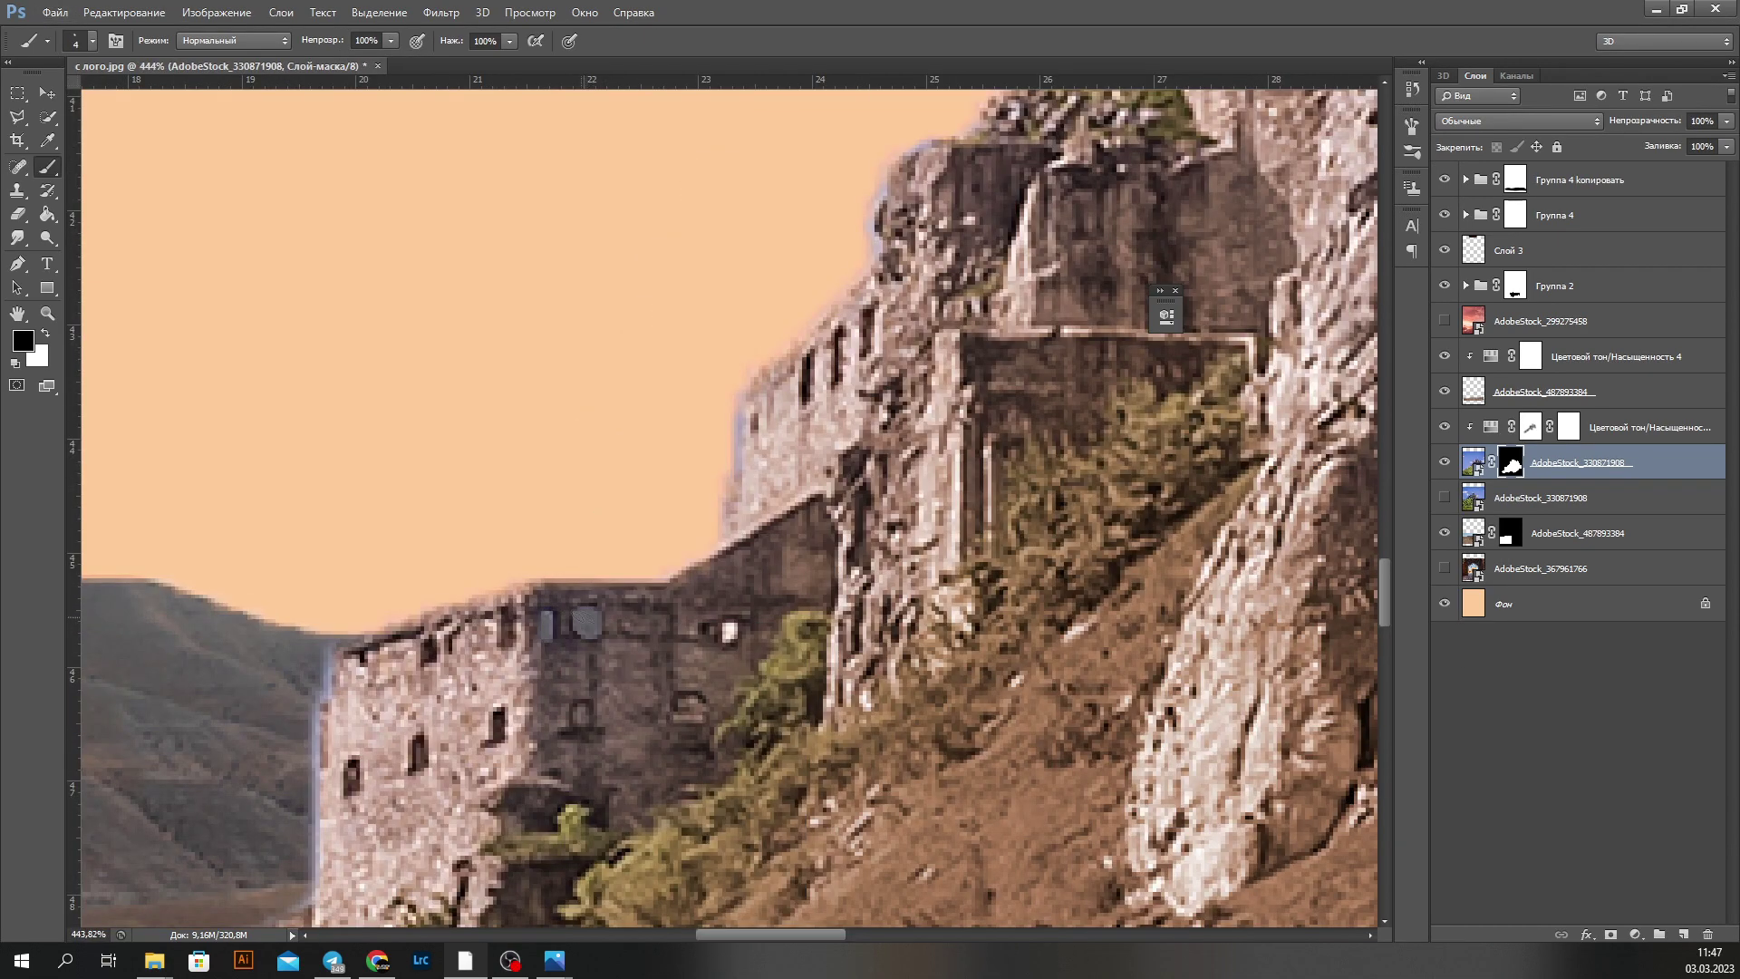
scroll(877, 240, up, 1)
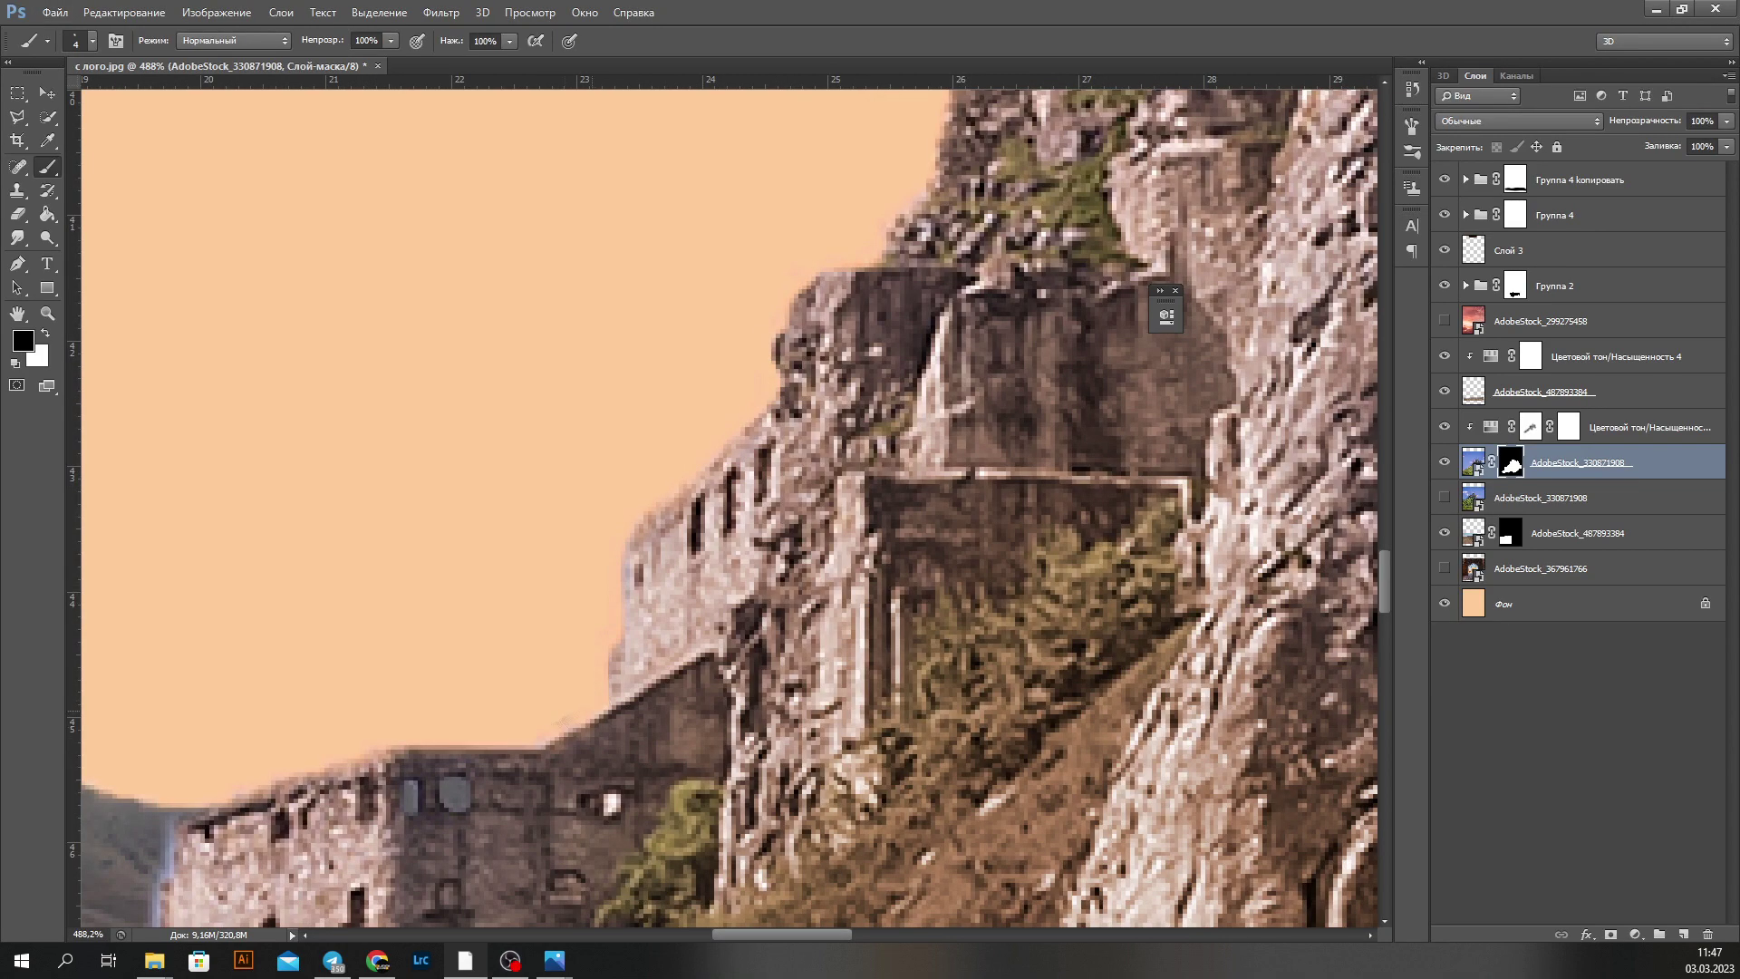
scroll(562, 720, down, 15)
scroll(562, 720, up, 10)
scroll(451, 612, up, 6)
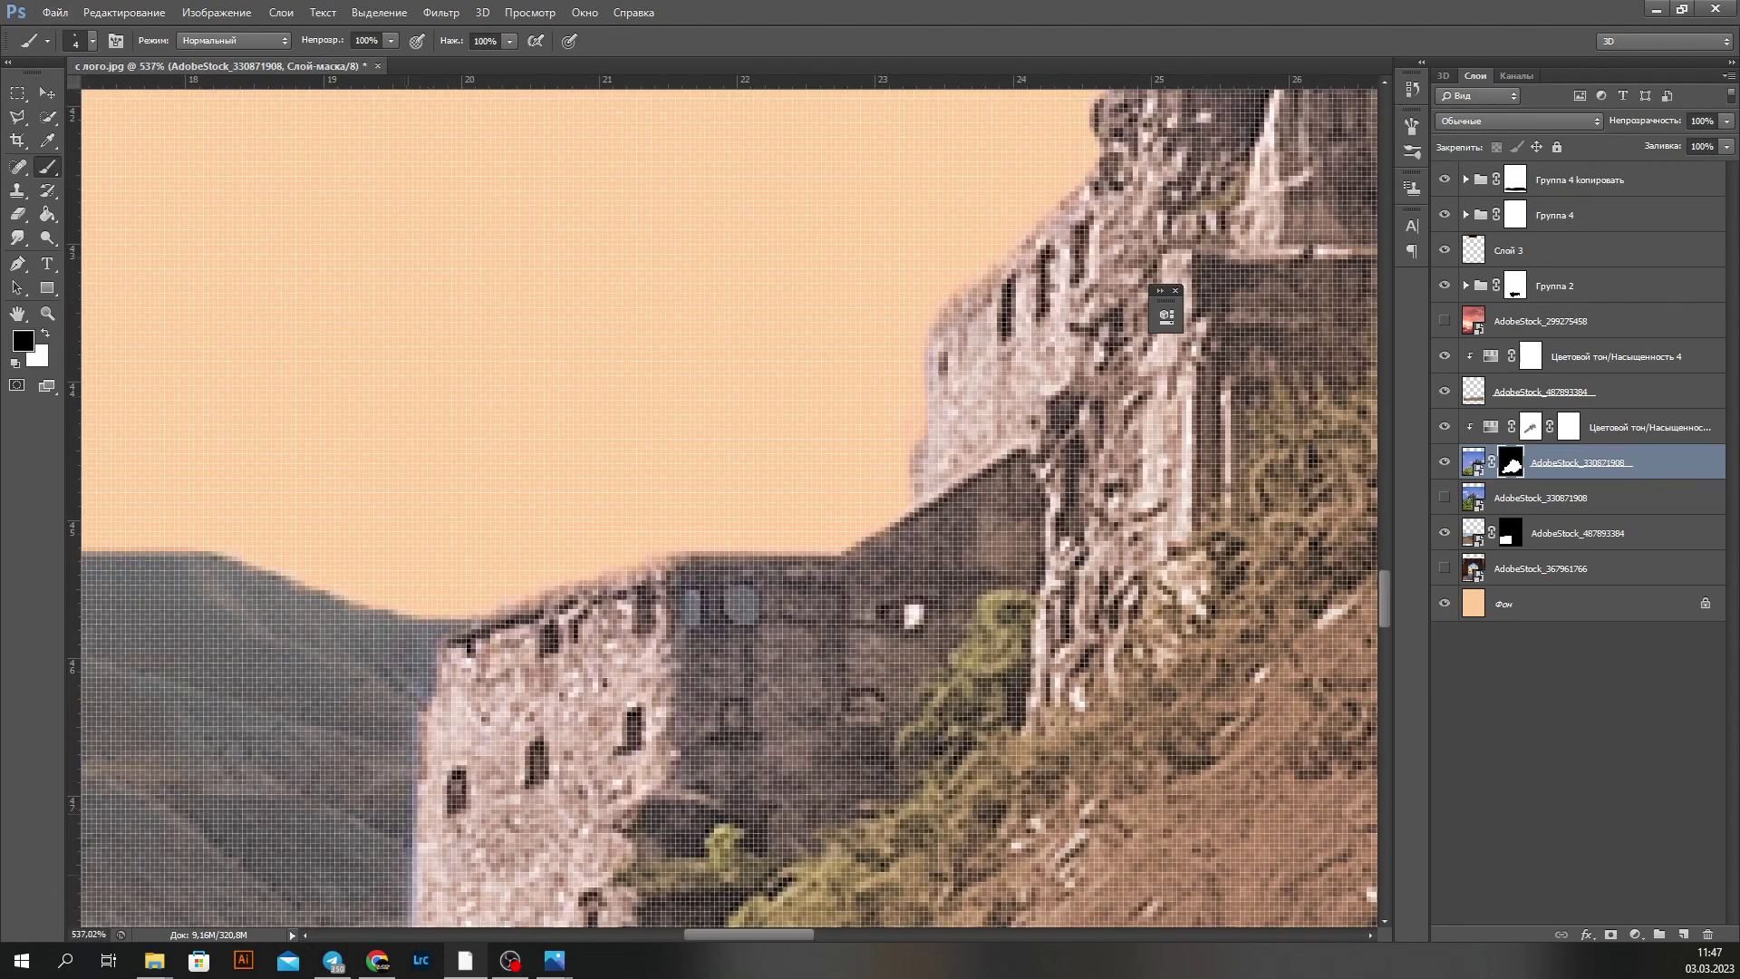
scroll(793, 108, down, 5)
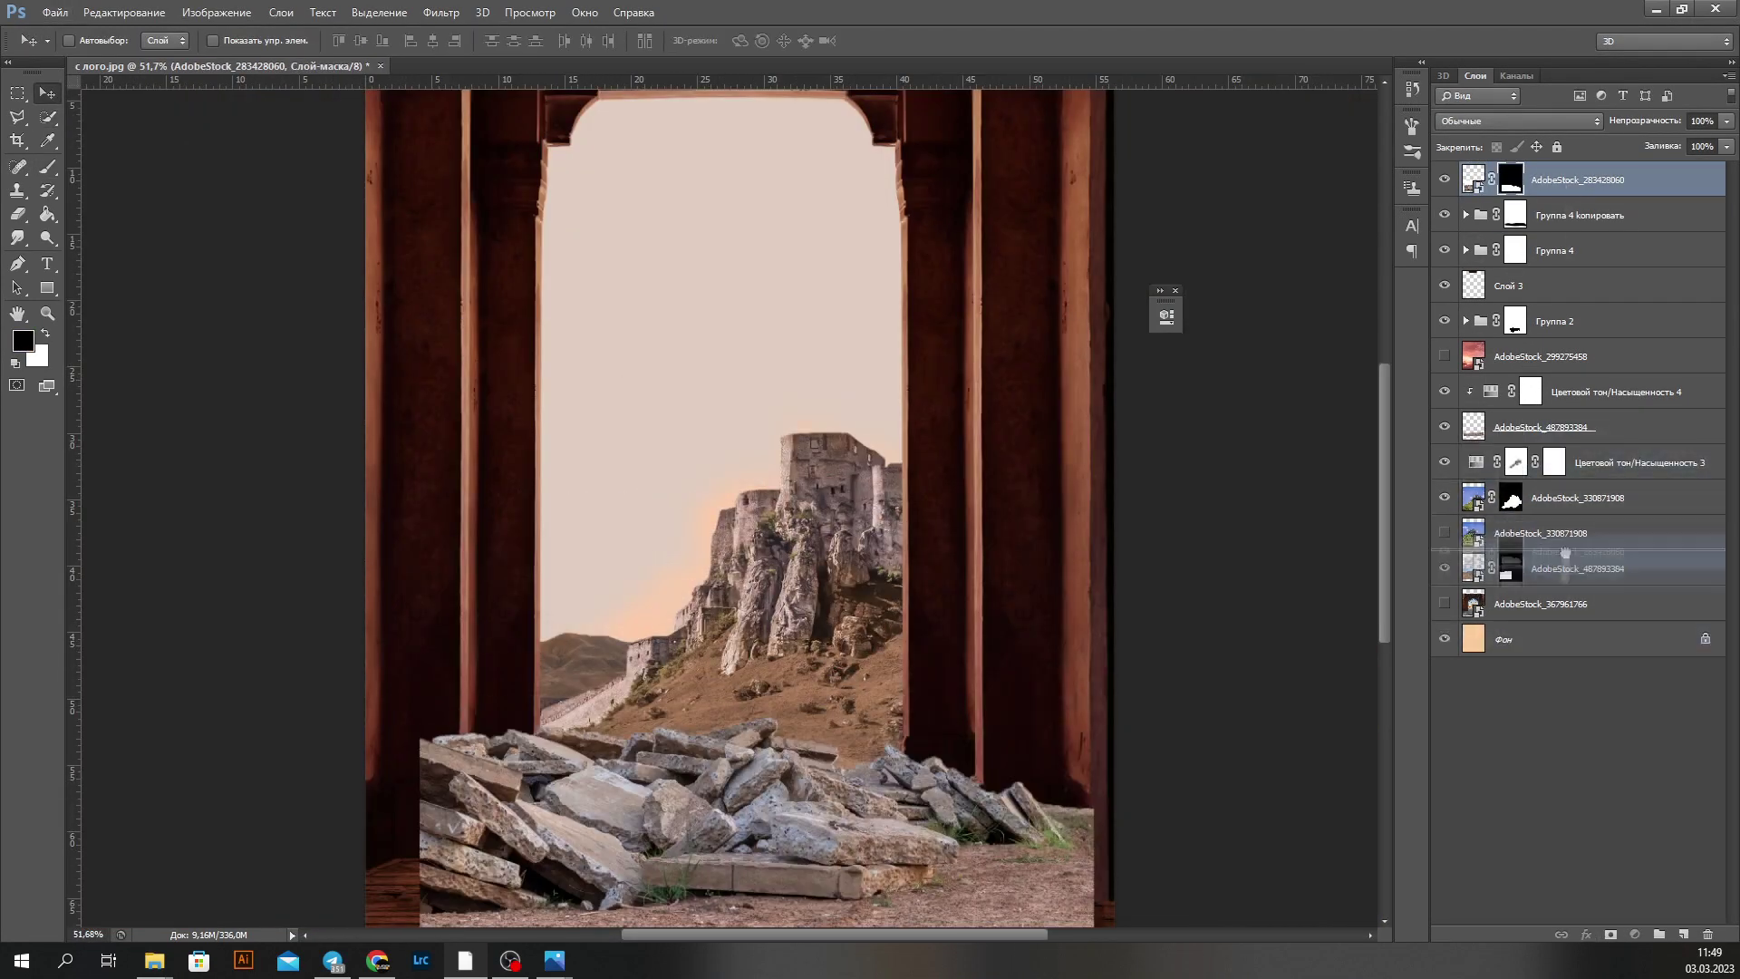
Step: Move the rubble layer lower in the Layers panel stack
drag(1565, 553, 1577, 362)
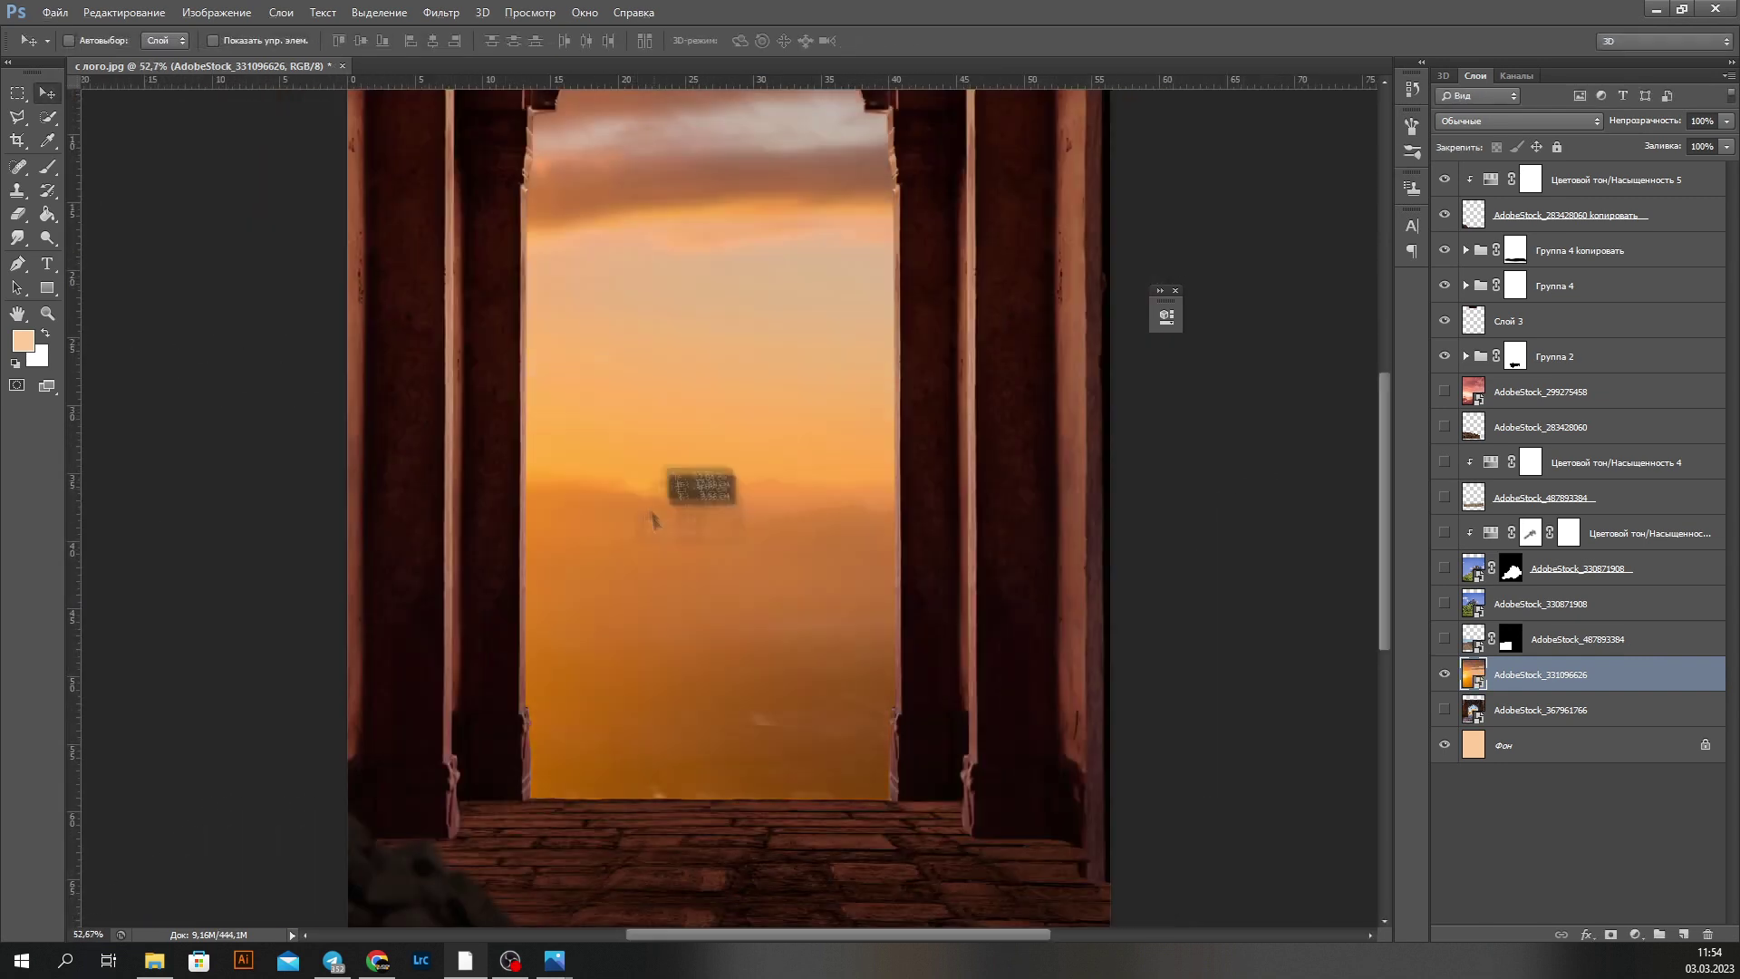
Step: Show the mountain range layer and scale it into the doorway
click(1445, 639)
click(1577, 639)
key(ctrl+t)
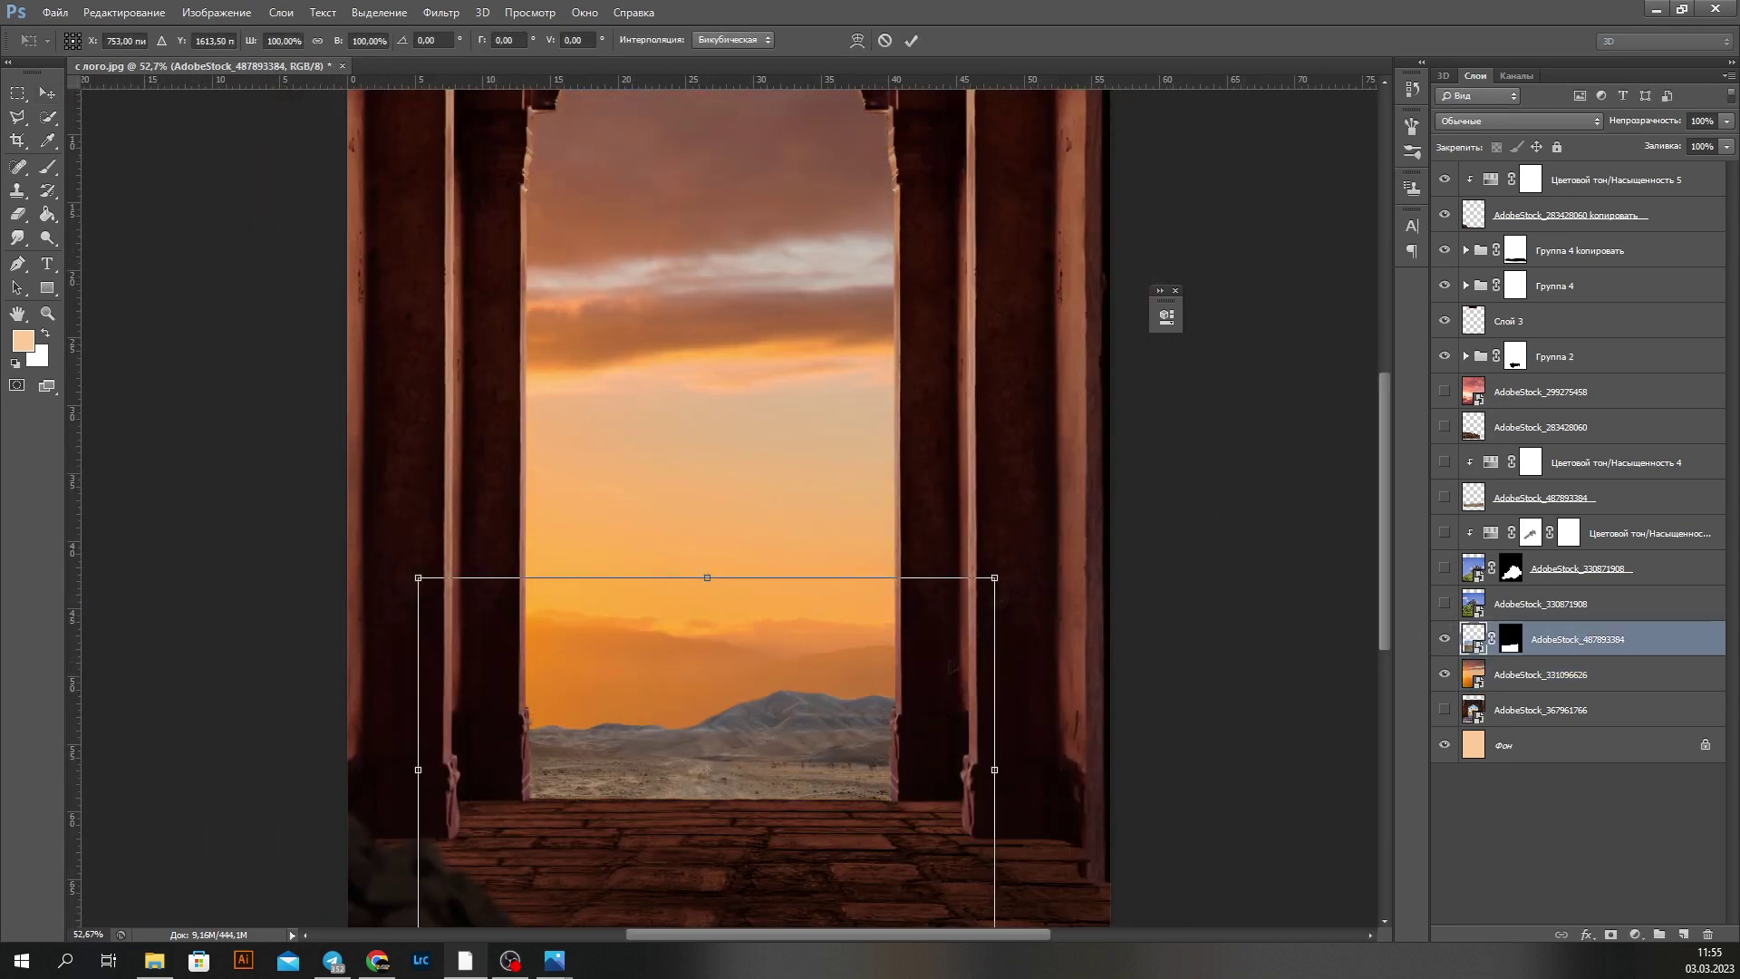
scroll(959, 497, down, 3)
key(Return)
scroll(835, 602, up, 3)
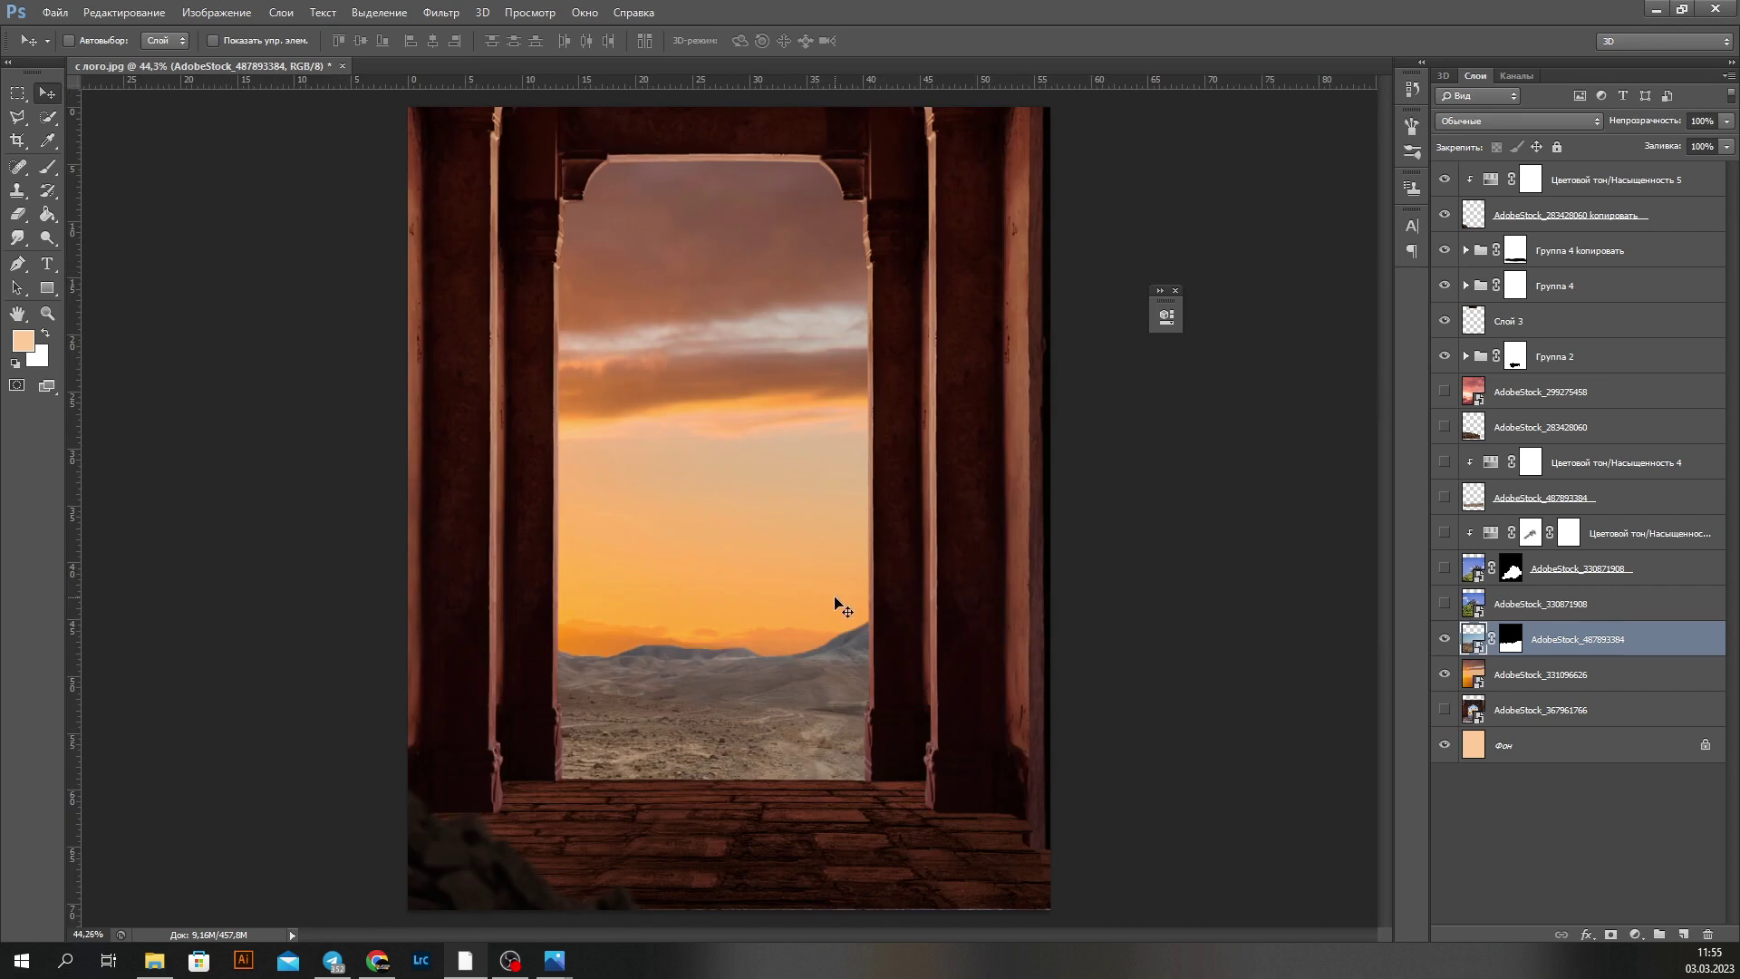
Step: Show the castle and its colour adjustment, move them into the doorway, and group them
click(1444, 569)
click(1445, 532)
click(1577, 568)
key(ctrl+t)
scroll(1447, 576, down, 2)
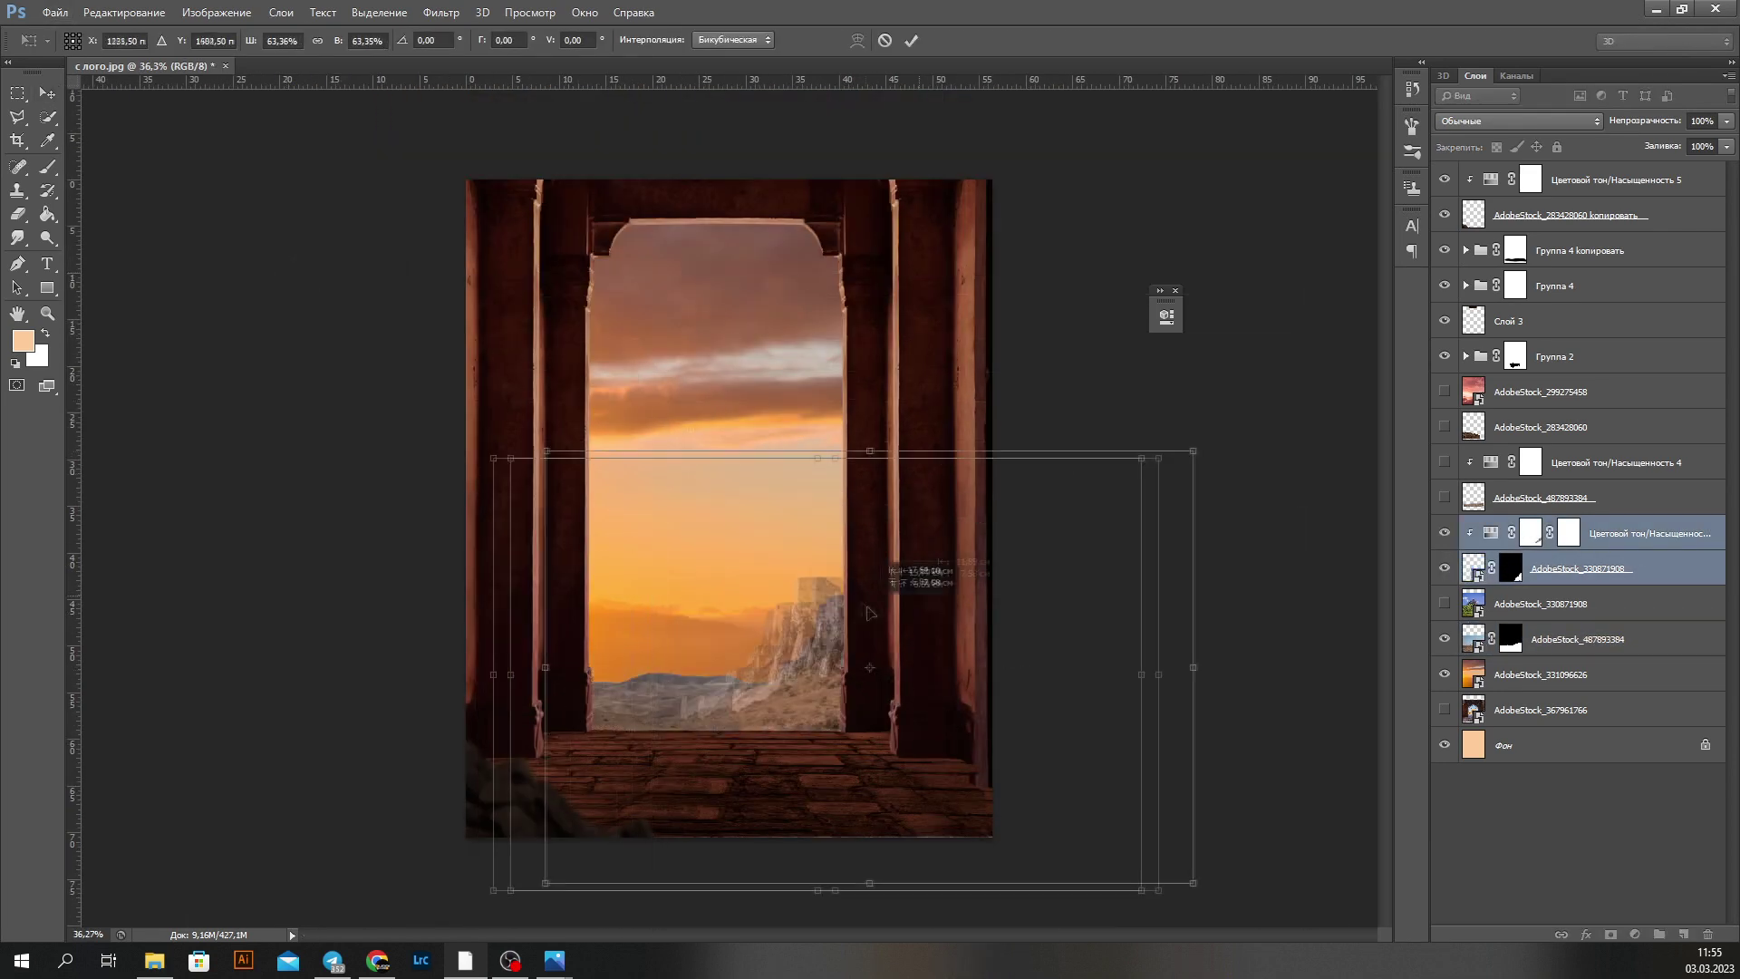
mouse_move(1005, 542)
mouse_down()
mouse_move(1041, 575)
mouse_move(997, 575)
mouse_up()
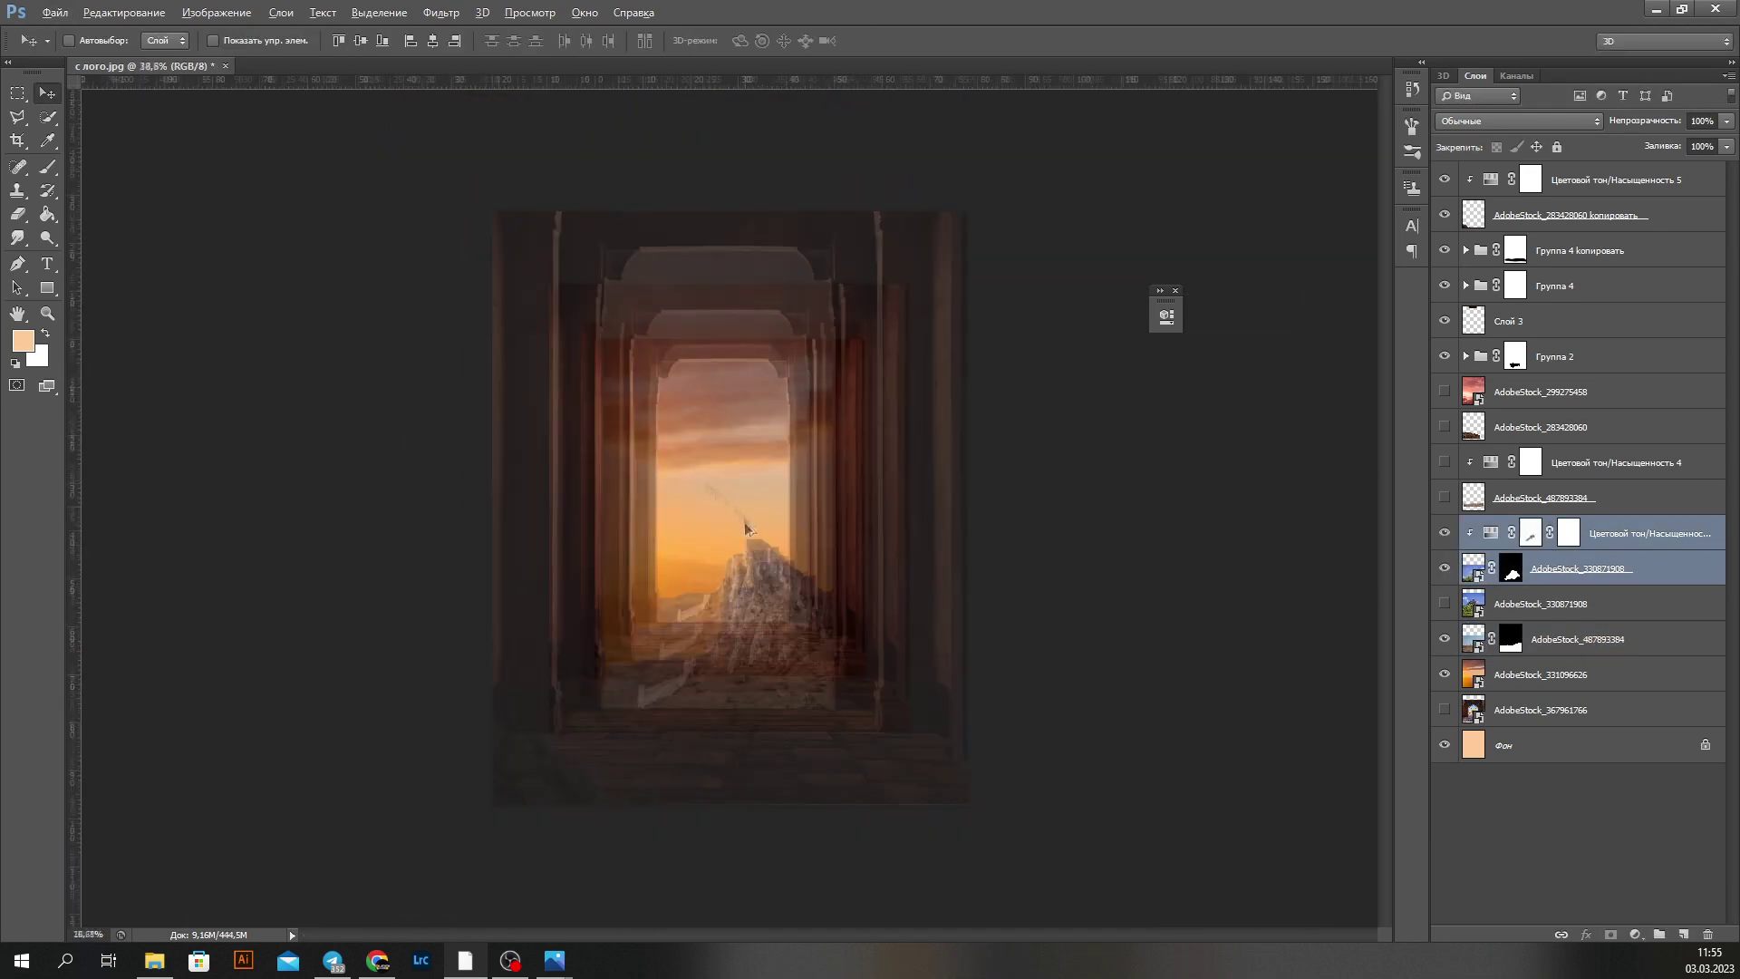
key(Return)
key(ctrl+g)
Step: Paint orange over the castle on a new clipped layer with a large soft brush
key(ctrl+shift+n)
key(Return)
scroll(725, 544, up, 2)
right_click(700, 544)
drag(725, 725, 1006, 616)
Step: Paint a warm orange tint on a new layer clipped to the mountains
click(1541, 625)
key(ctrl+shift+n)
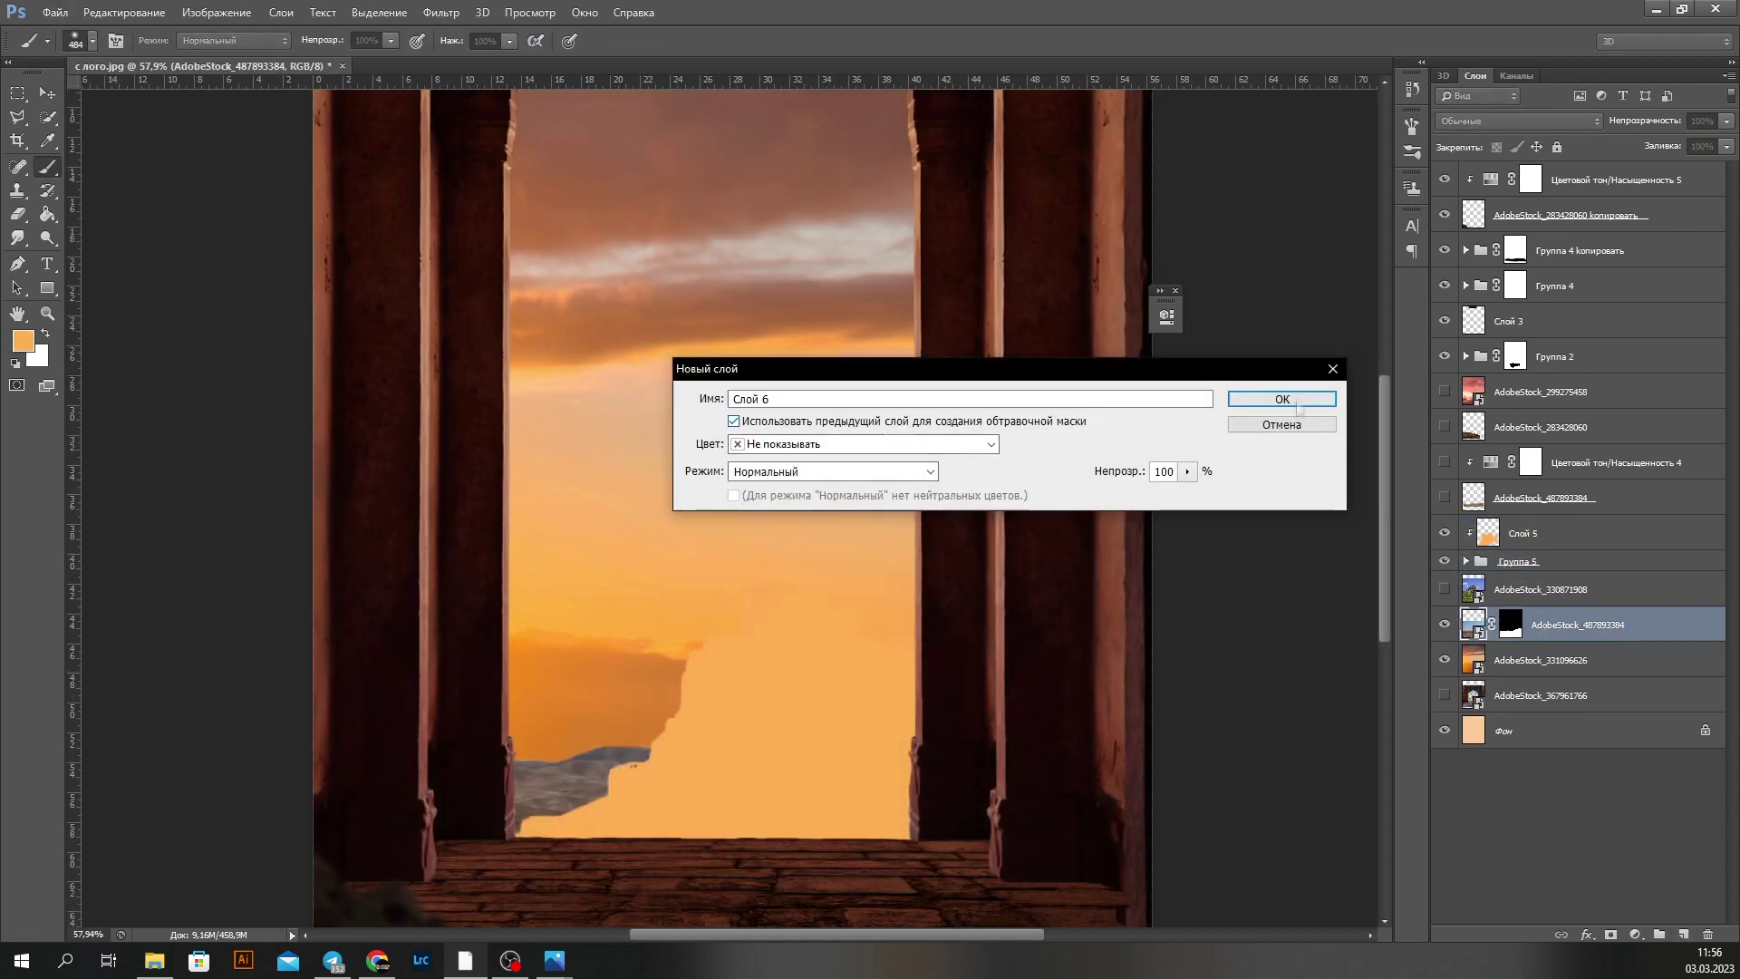
key(Return)
drag(543, 789, 635, 761)
Step: Lower the castle's orange tint layer to about half opacity
click(1541, 533)
click(1727, 146)
drag(1702, 143, 1675, 143)
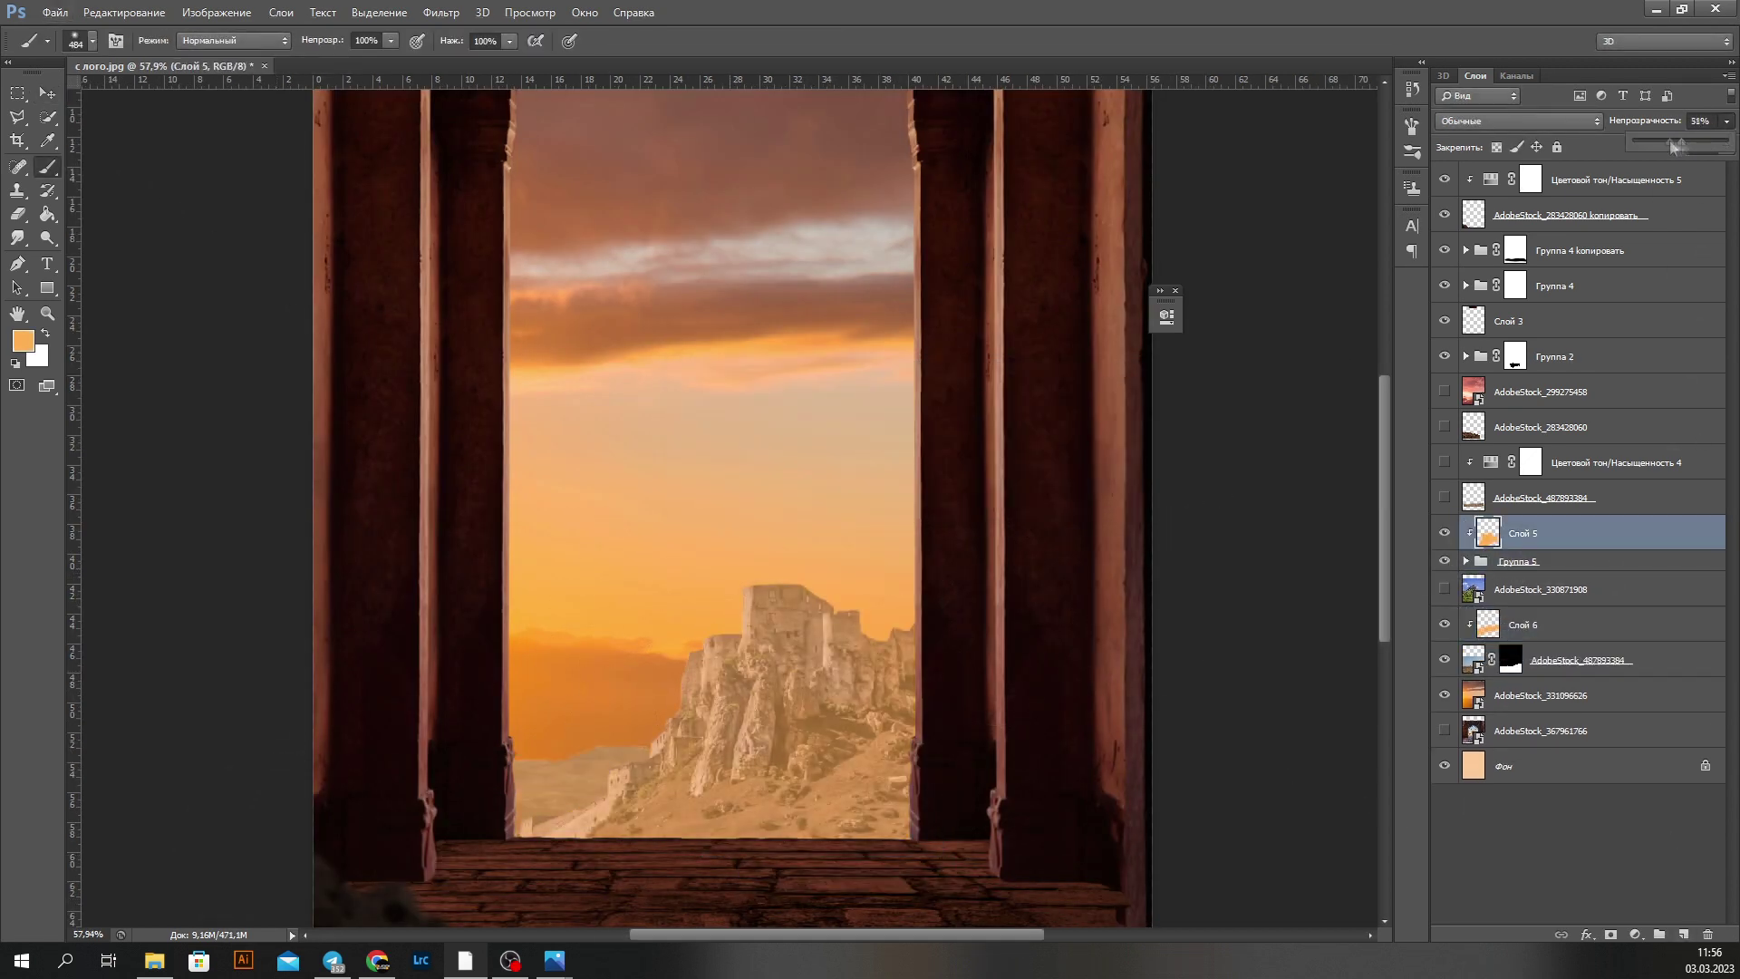
scroll(827, 388, down, 3)
Step: Transform the castle group together with its orange tint
shift+click(1541, 561)
key(ctrl+t)
key(Return)
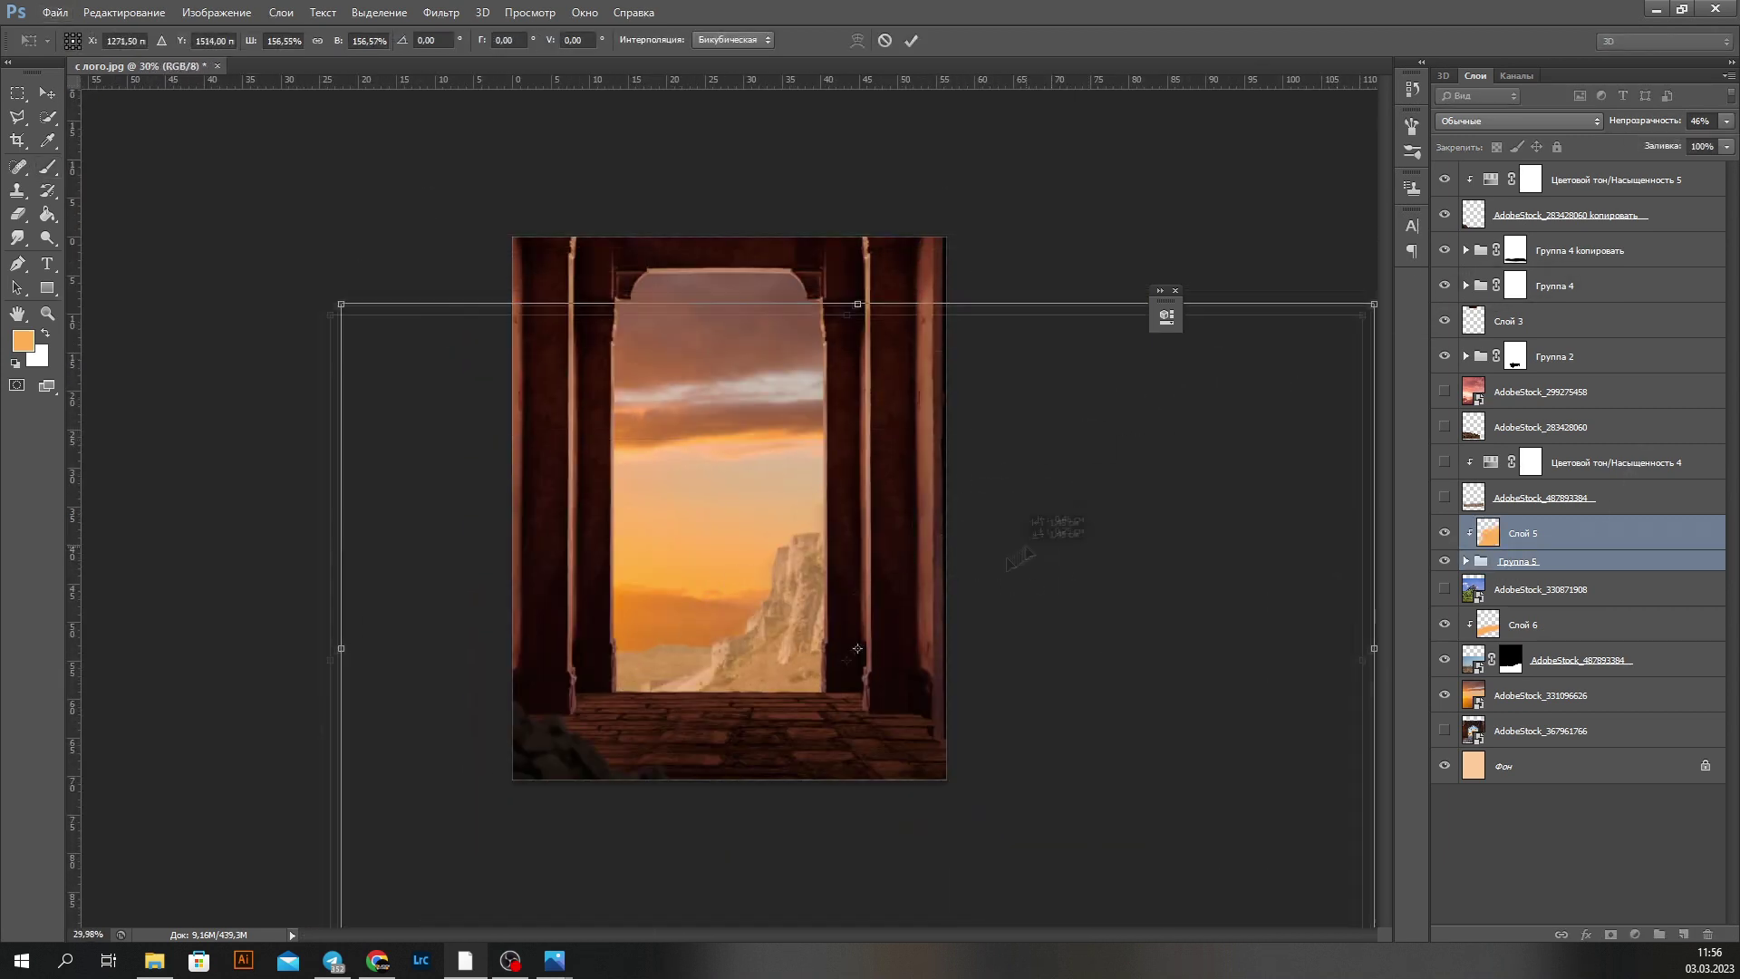
scroll(726, 508, up, 3)
scroll(725, 507, down, 2)
Step: Add another empty layer, choose a brush, and hide the castle and tint layers
key(ctrl+shift+alt+n)
key(b)
right_click(693, 549)
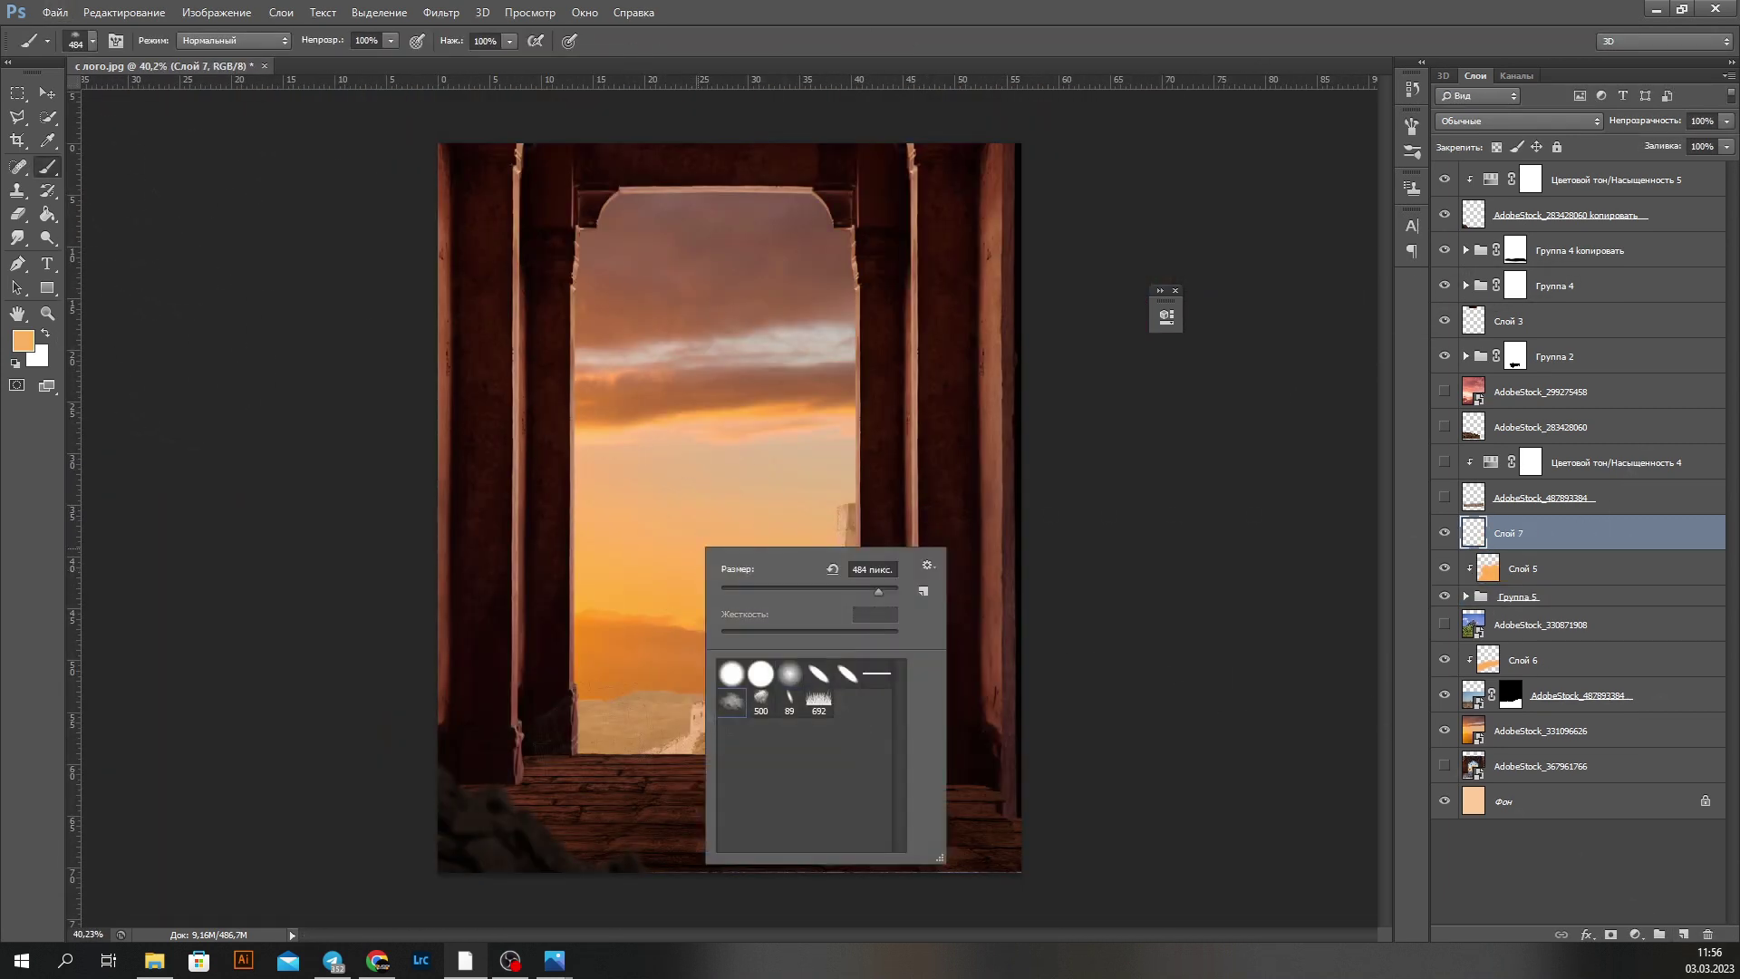
drag(1445, 533, 1442, 577)
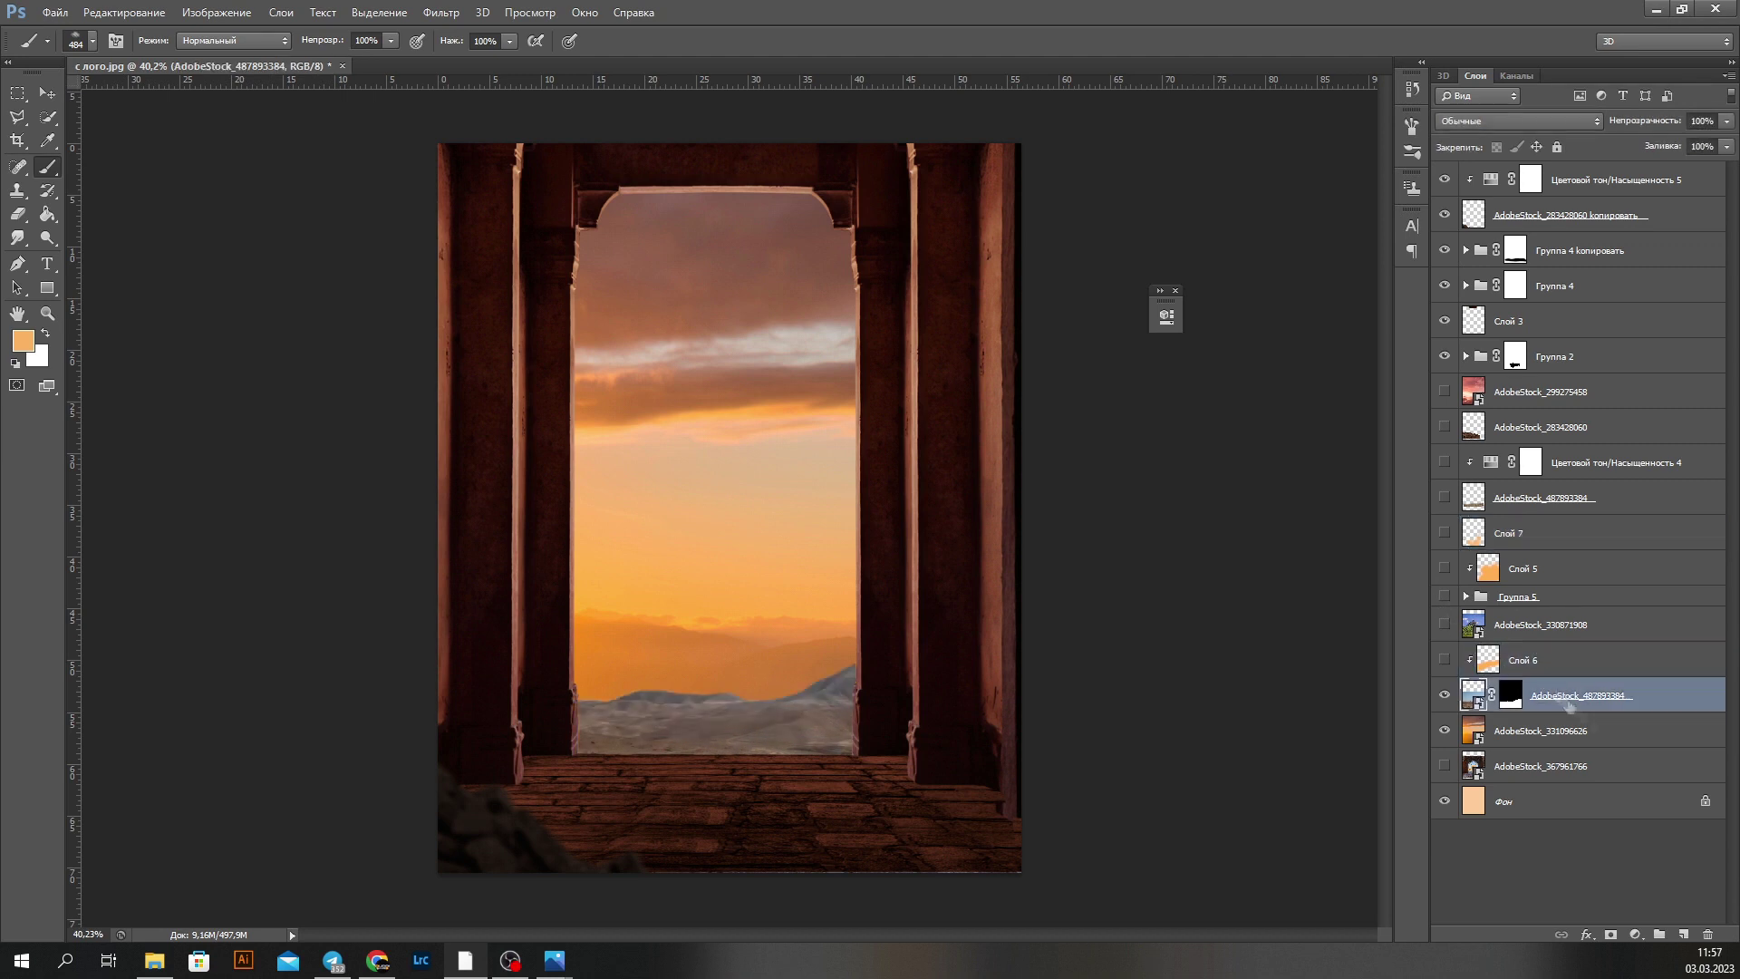
Step: Darken the mountains with Hue/Saturation, add a haze layer, and reposition the sunset sky
key(ctrl+u)
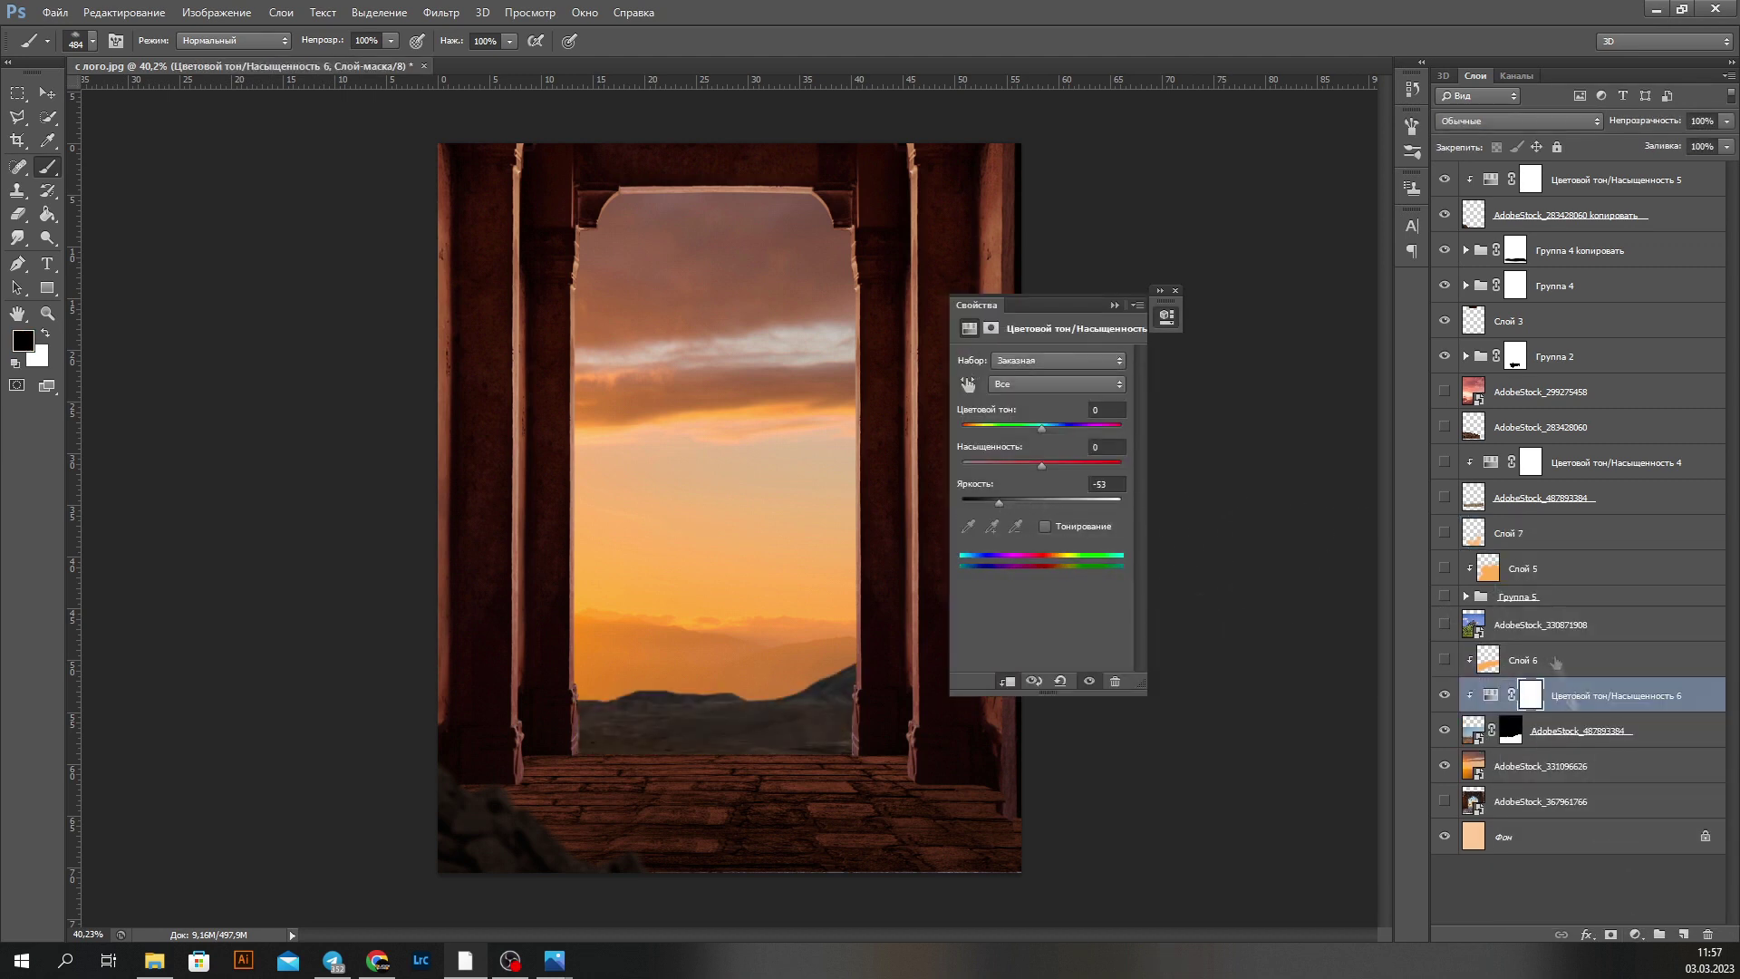
key(ctrl+shift+alt+n)
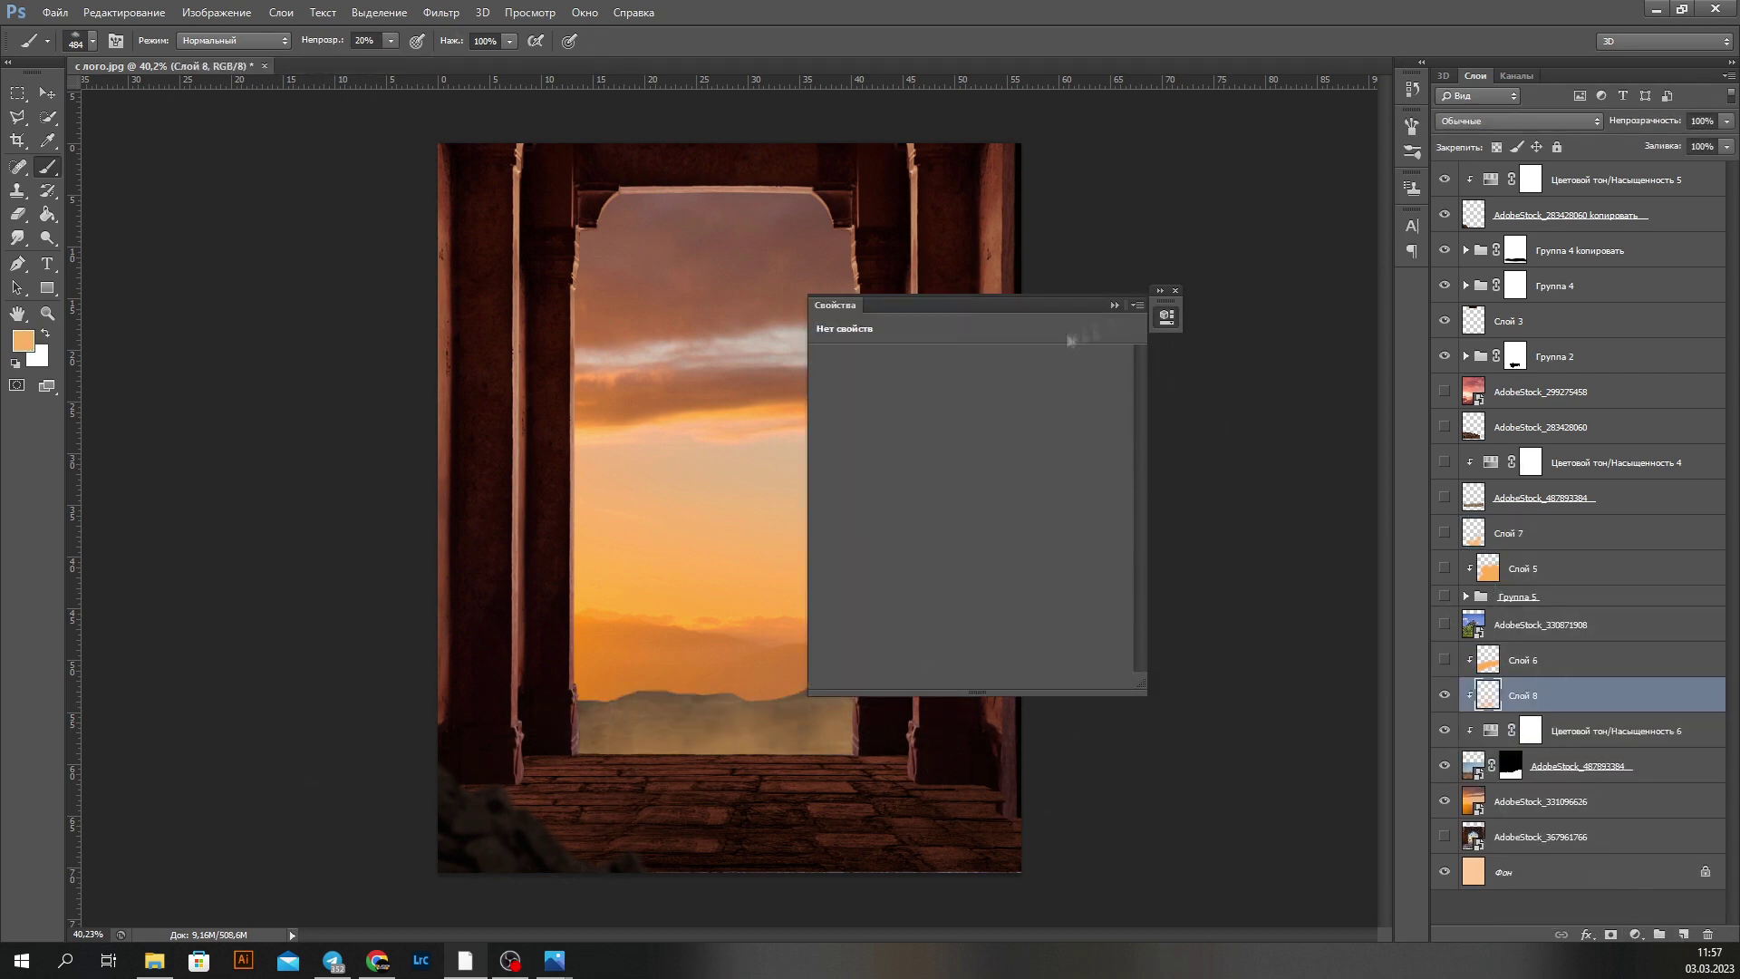
mouse_move(767, 426)
mouse_down()
mouse_move(691, 402)
mouse_move(734, 516)
mouse_up()
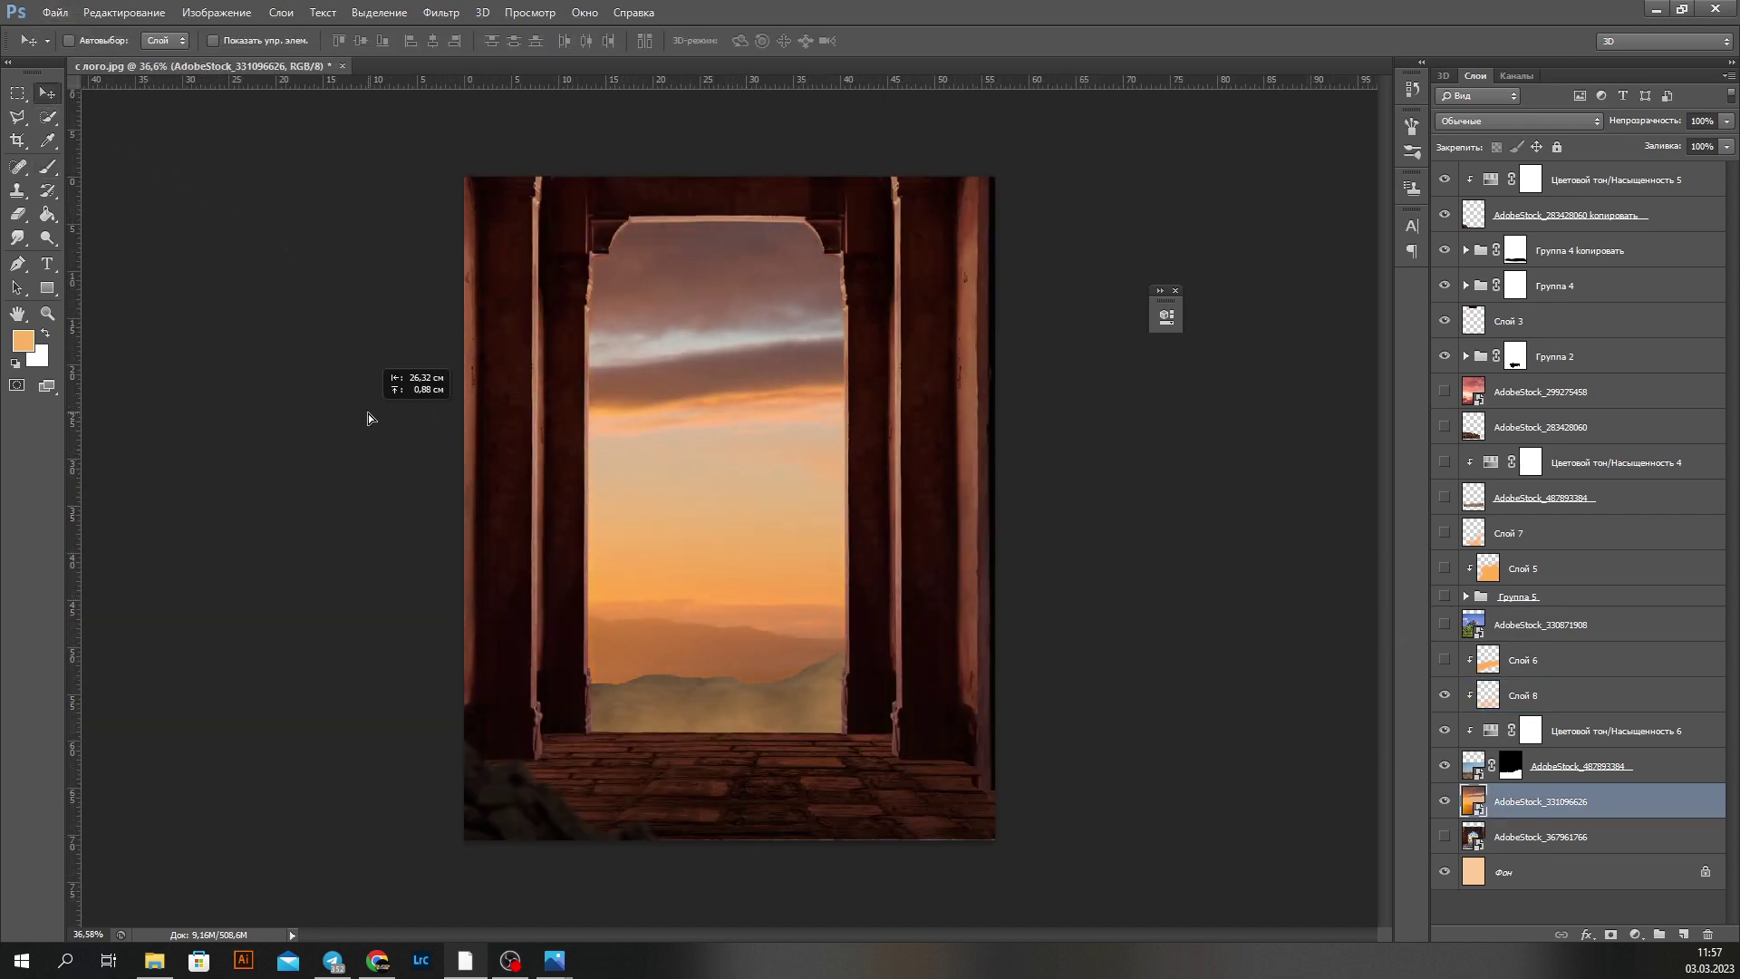
Step: Warm the scene by reducing yellows and shifting the overall hue slightly toward red
alt+scroll(734, 515, up, 1)
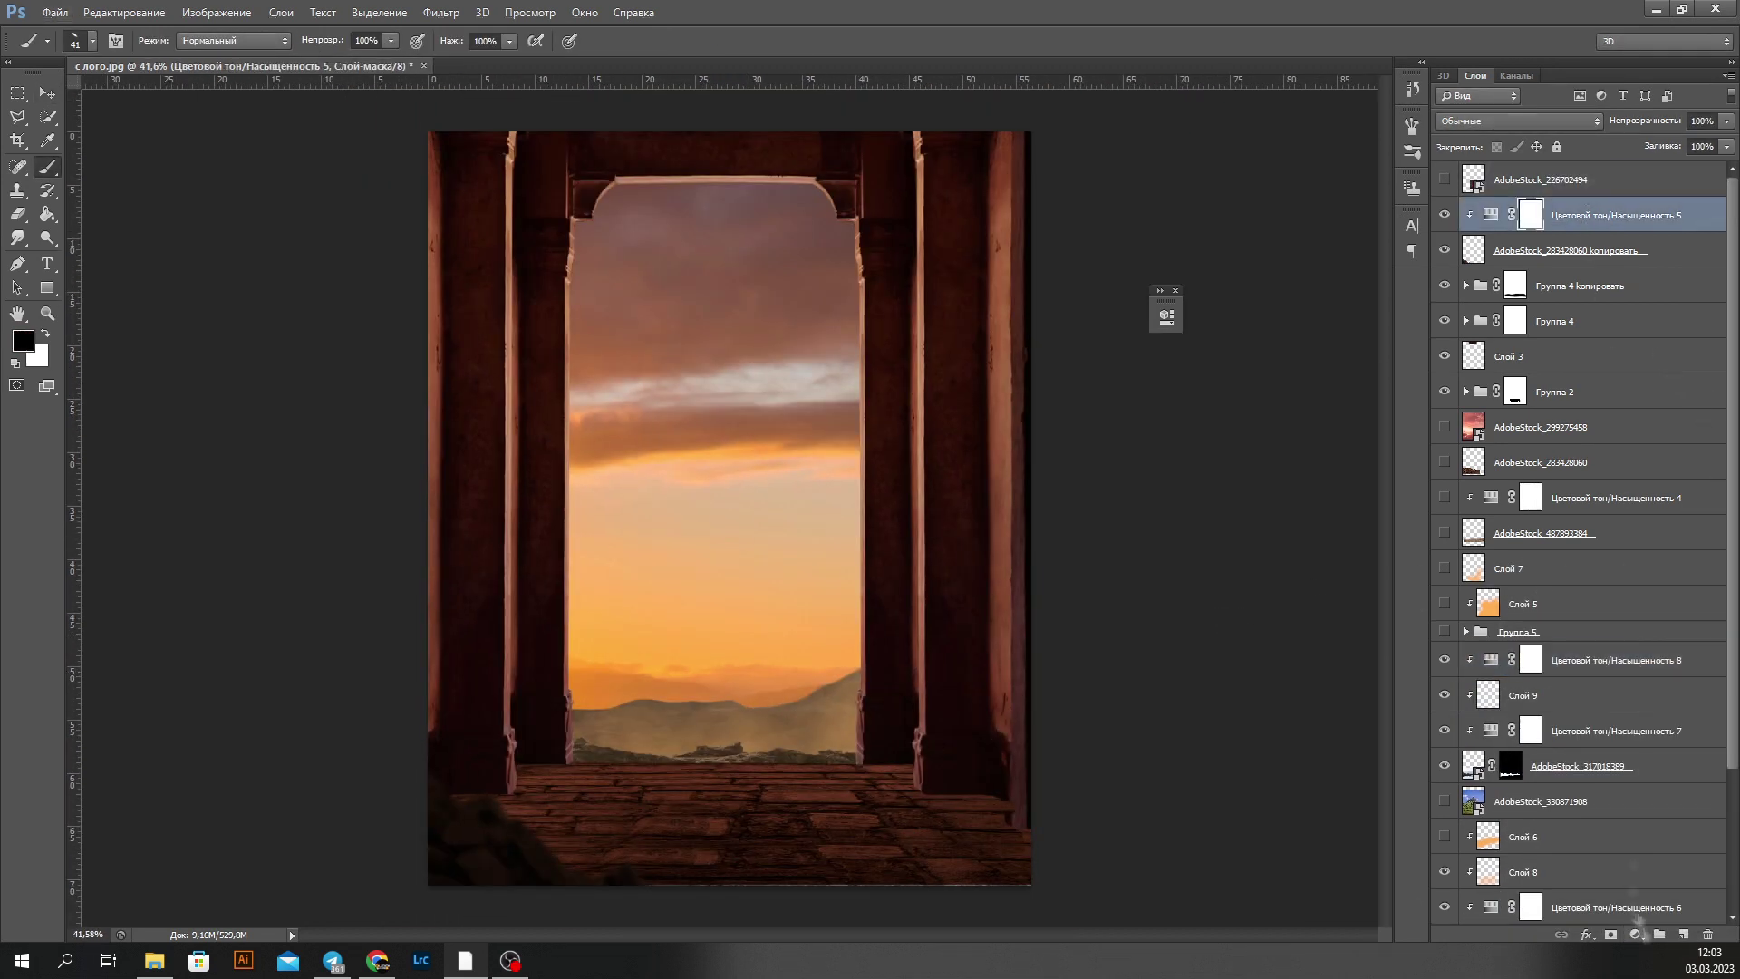
drag(1088, 475, 1067, 476)
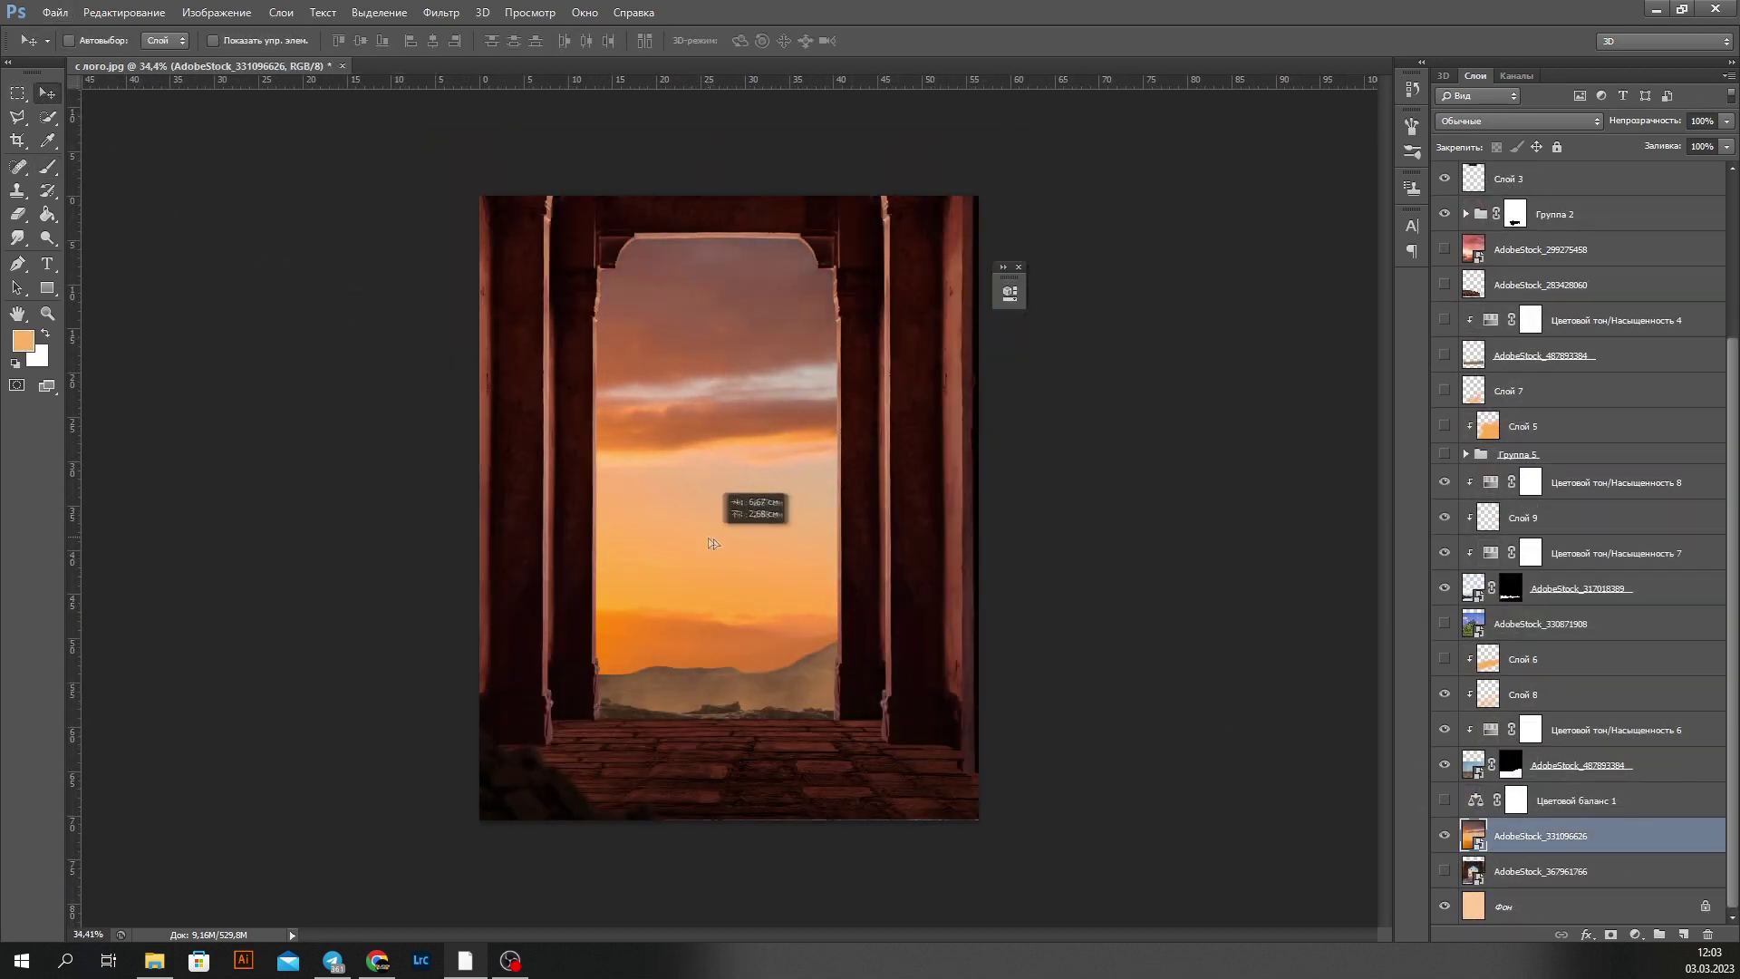
drag(1173, 454, 1171, 458)
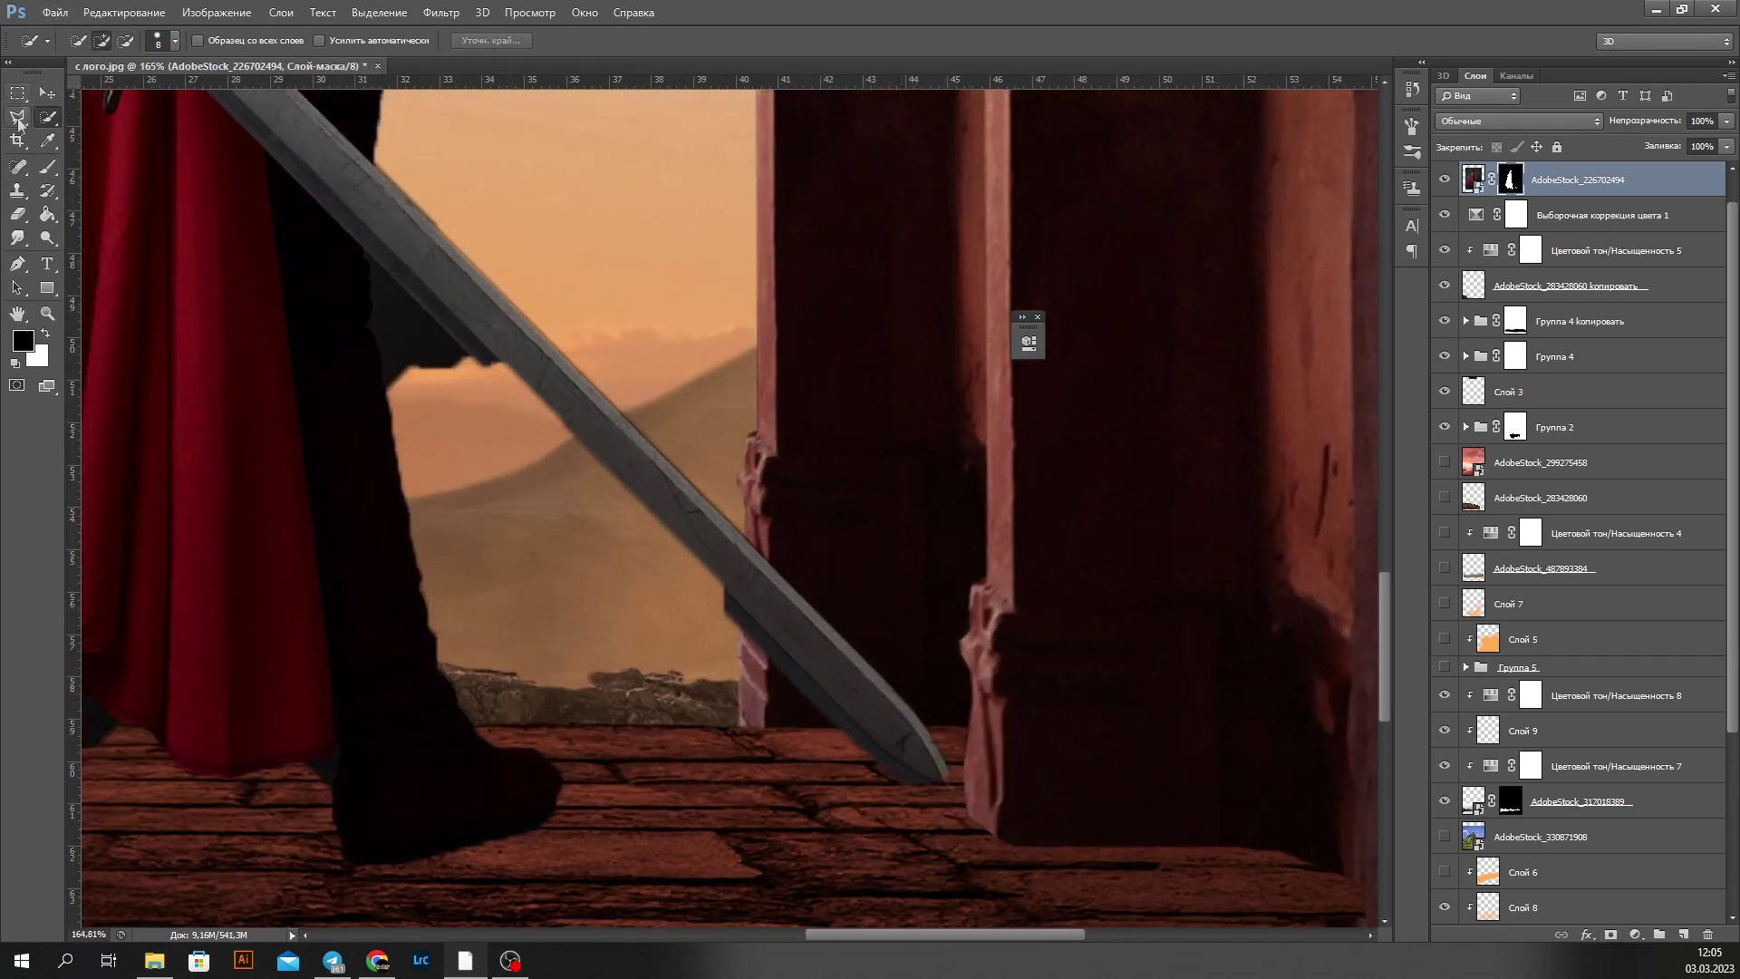
Step: Trace the background gap beside the sword blade with the Polygonal Lasso
click(985, 813)
click(920, 925)
click(566, 725)
click(425, 514)
right_click(522, 444)
key(l)
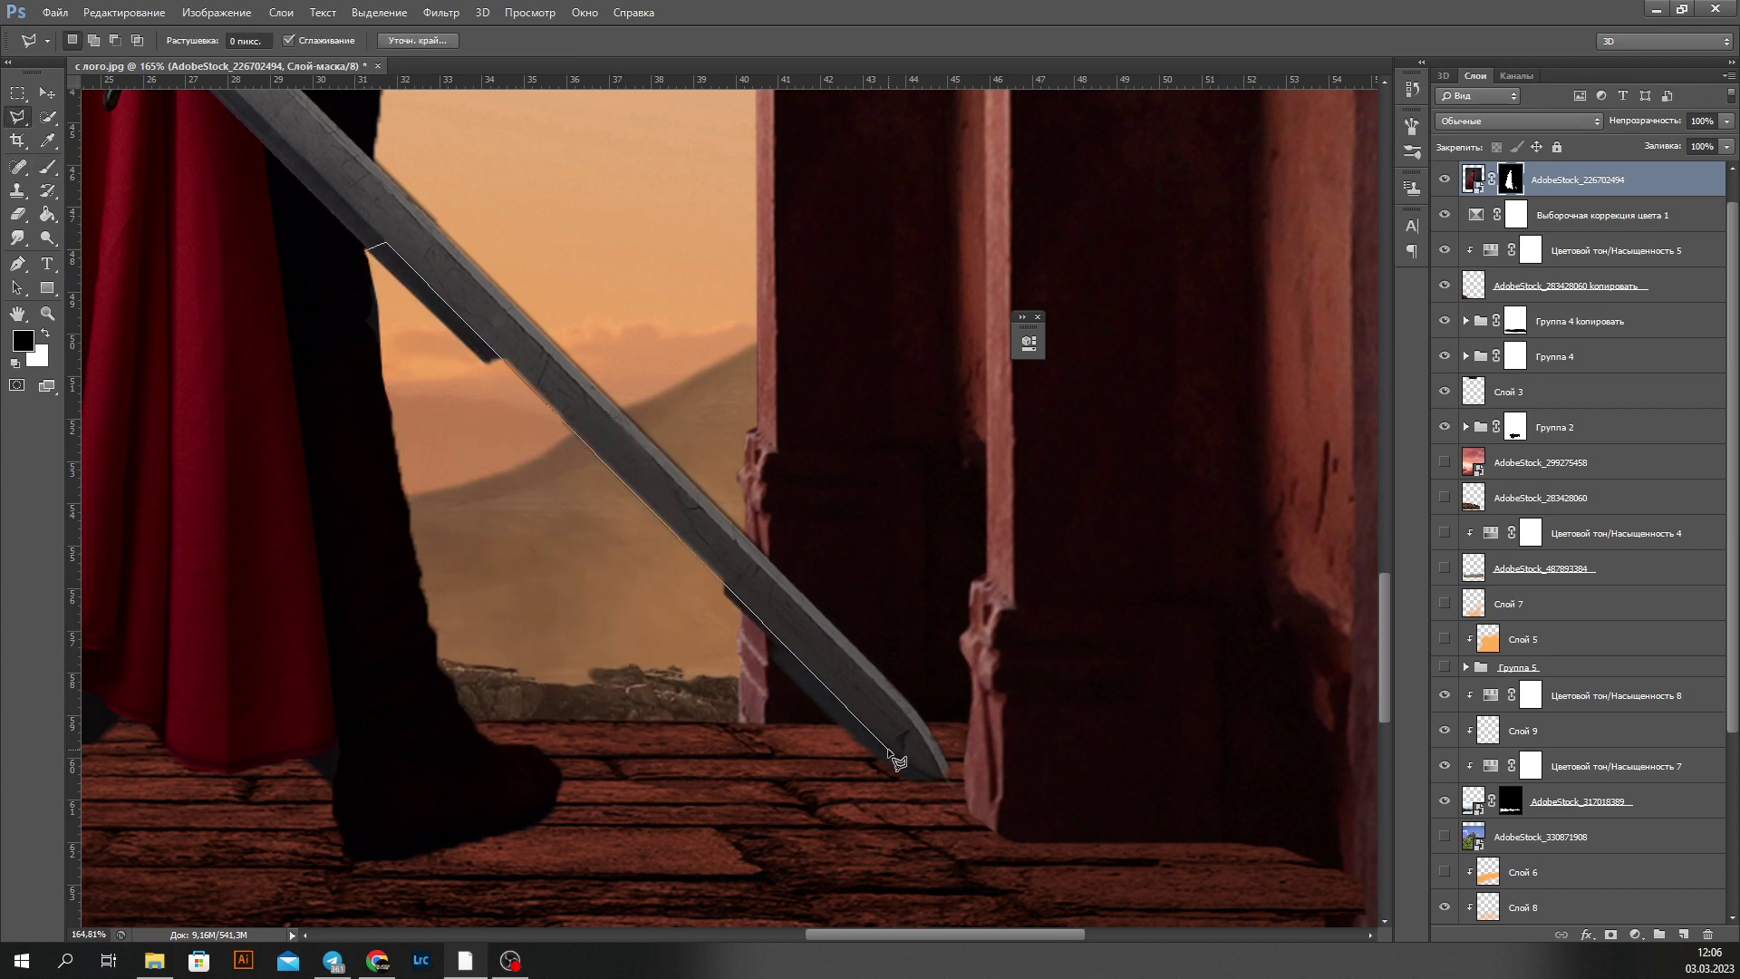
Step: Close the sword-gap selection, mask it out in black, and deselect
scroll(562, 453, up, 3)
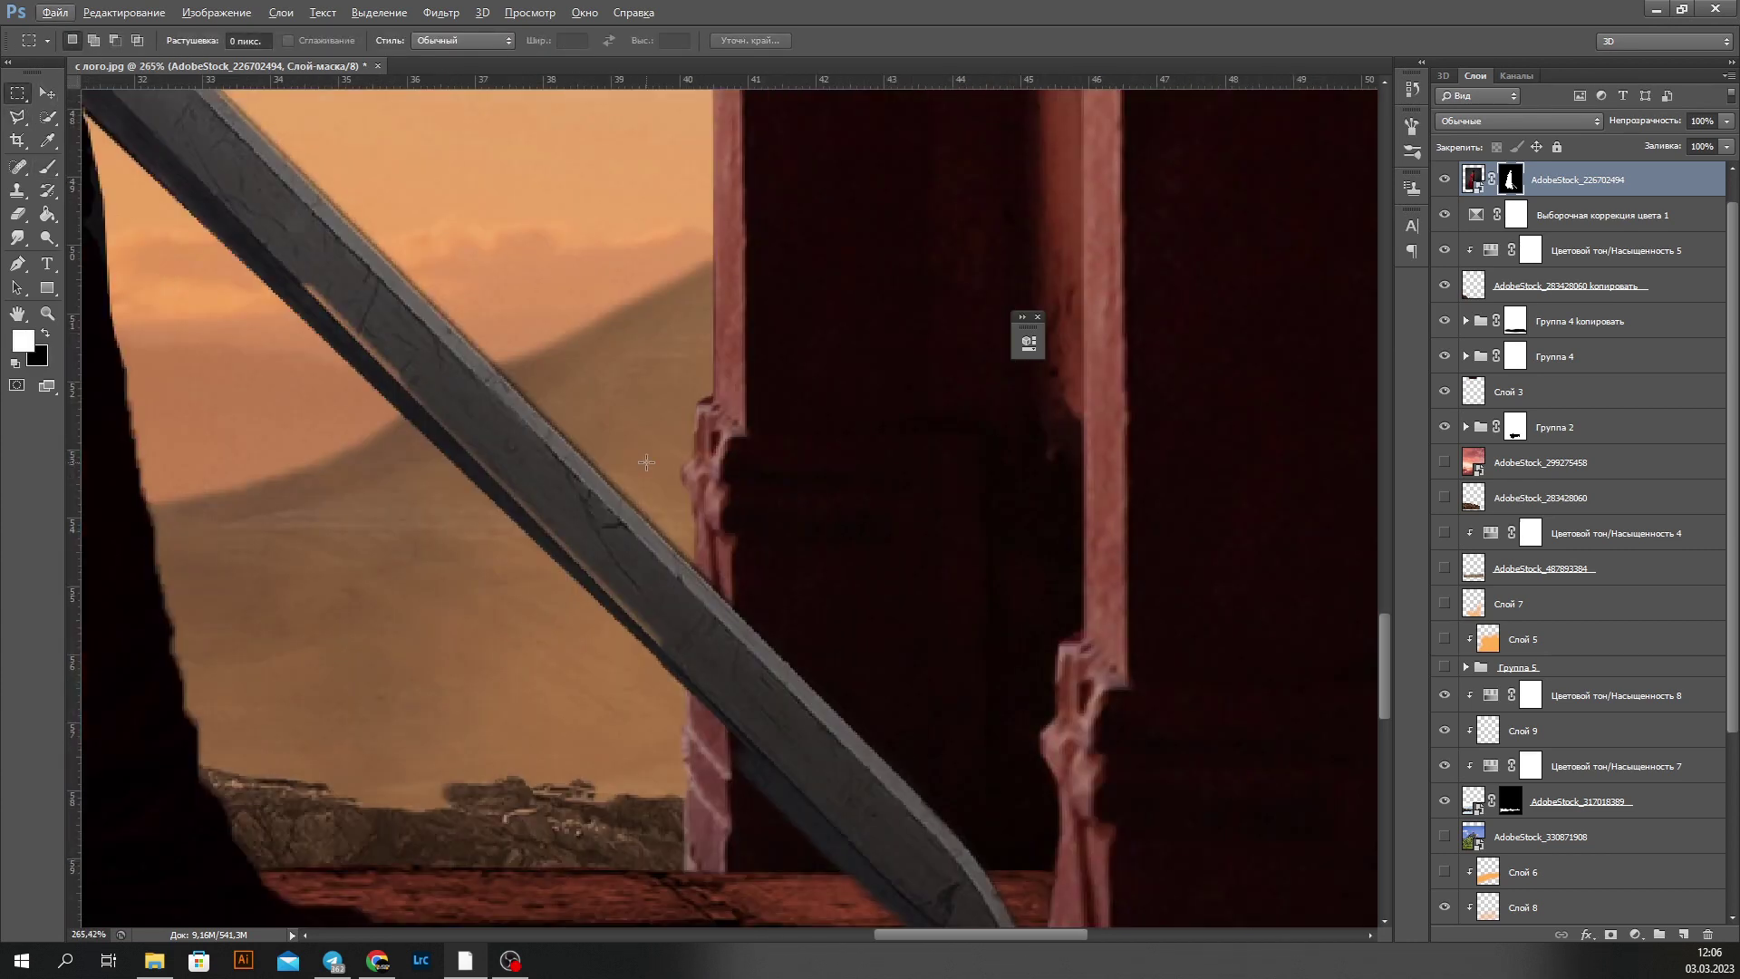
scroll(544, 490, down, 4)
scroll(526, 517, up, 4)
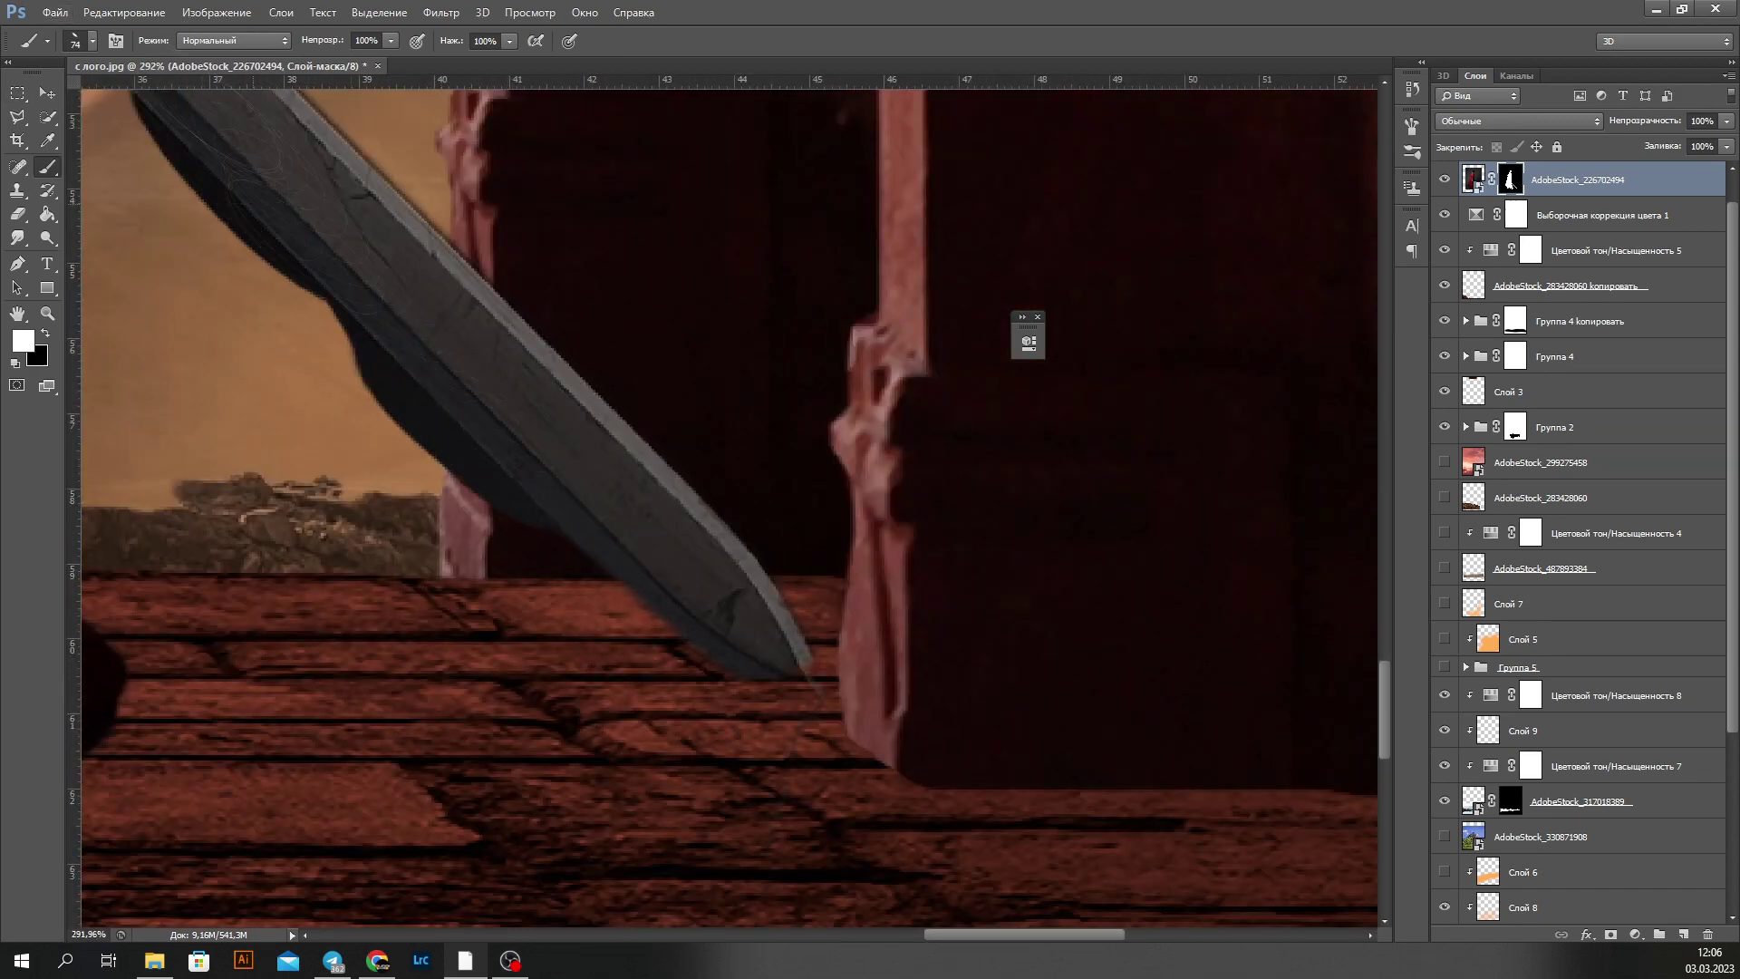
scroll(725, 499, down, 2)
key(l)
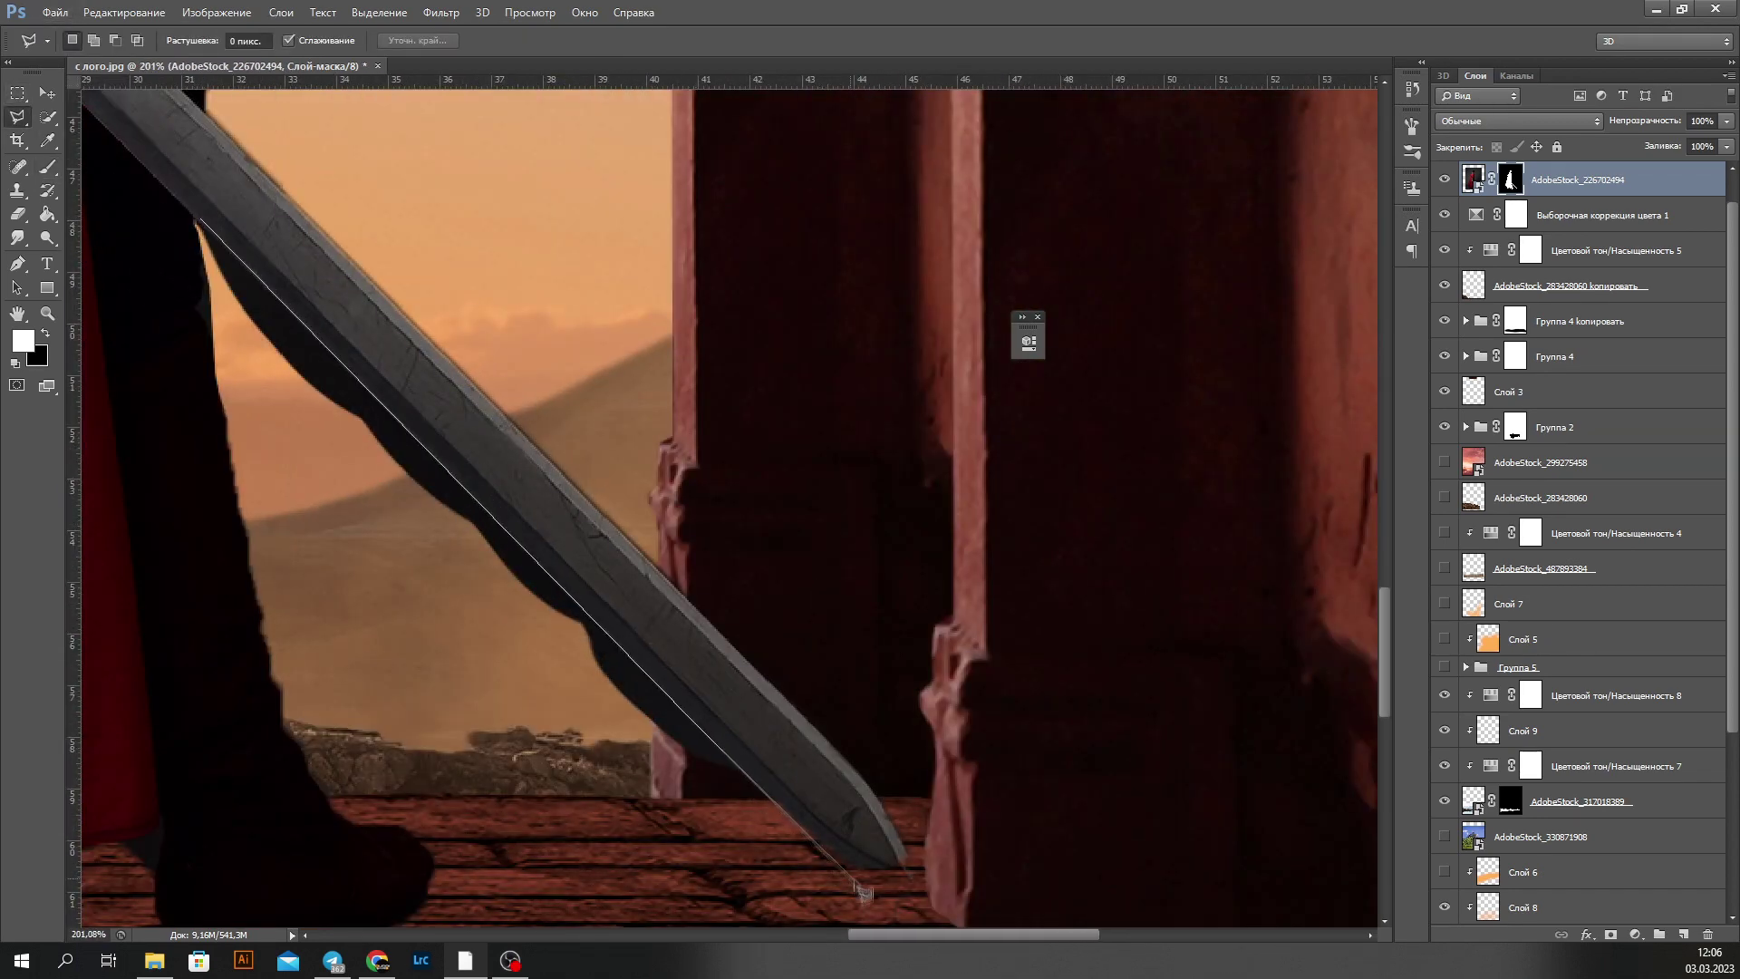
click(198, 221)
scroll(167, 163, up, 1)
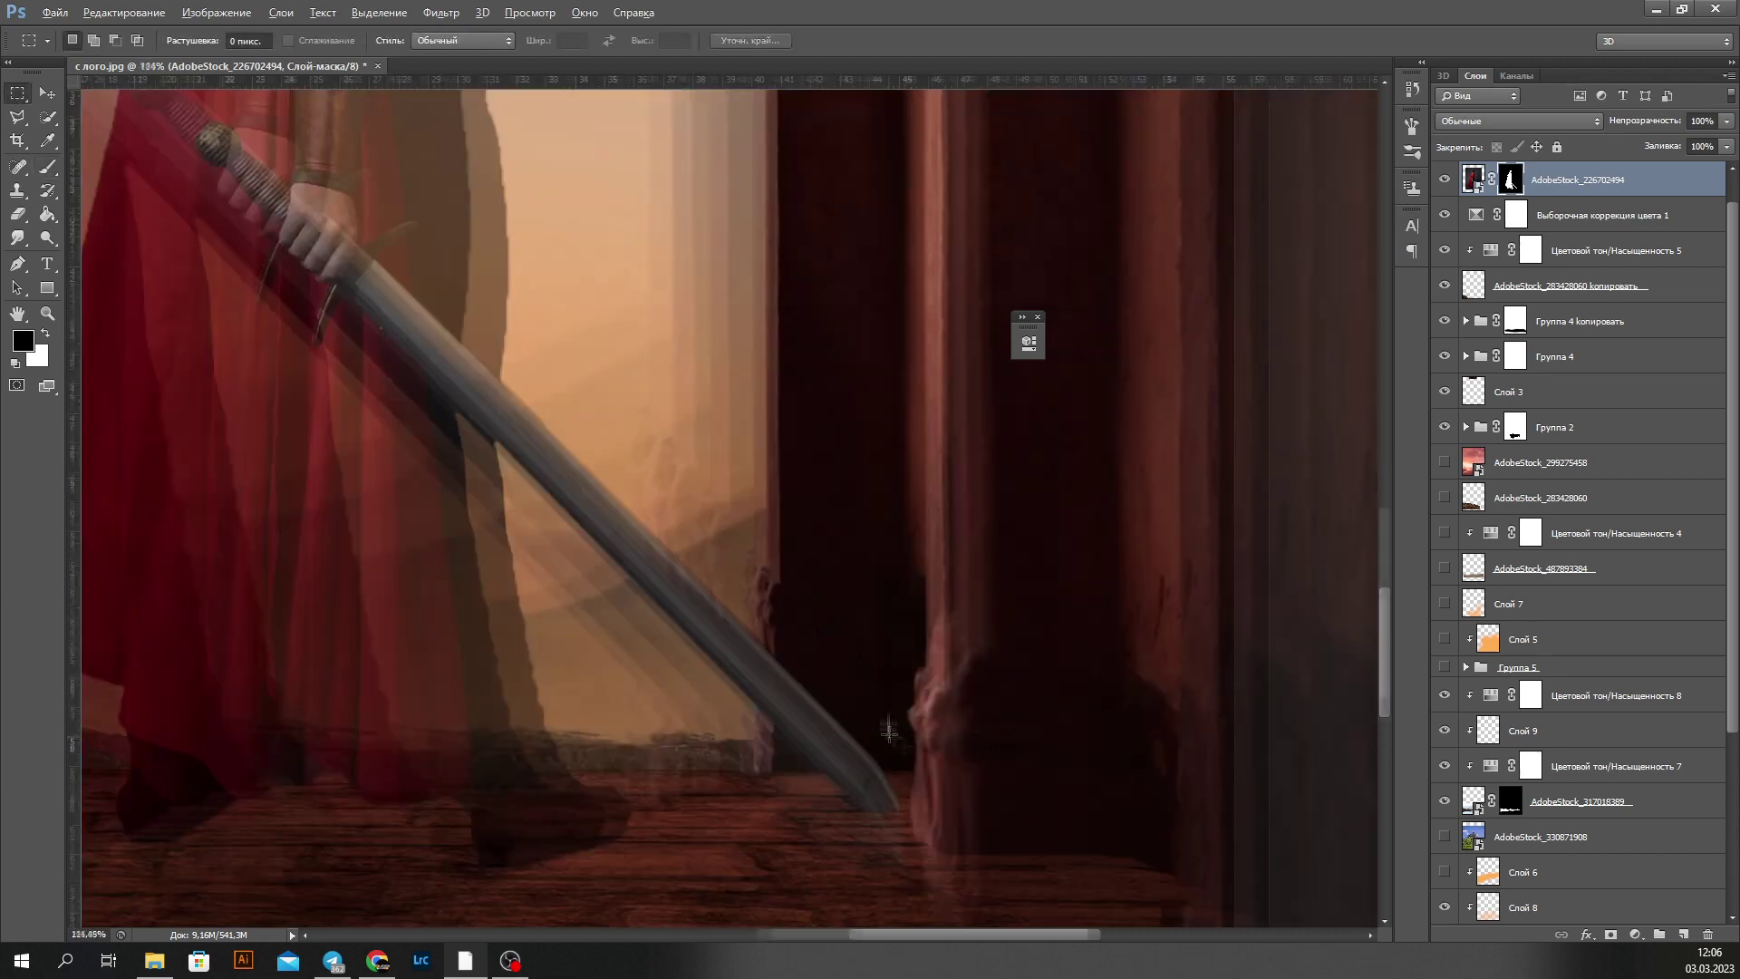
key(x)
key(m)
Step: Paint the warrior's mask with a smaller brush, swapping between hiding and revealing
scroll(168, 163, up, 1)
key(b)
right_click(304, 473)
right_click(241, 357)
key(x)
scroll(195, 245, down, 4)
scroll(545, 508, up, 4)
key(x)
scroll(544, 508, up, 2)
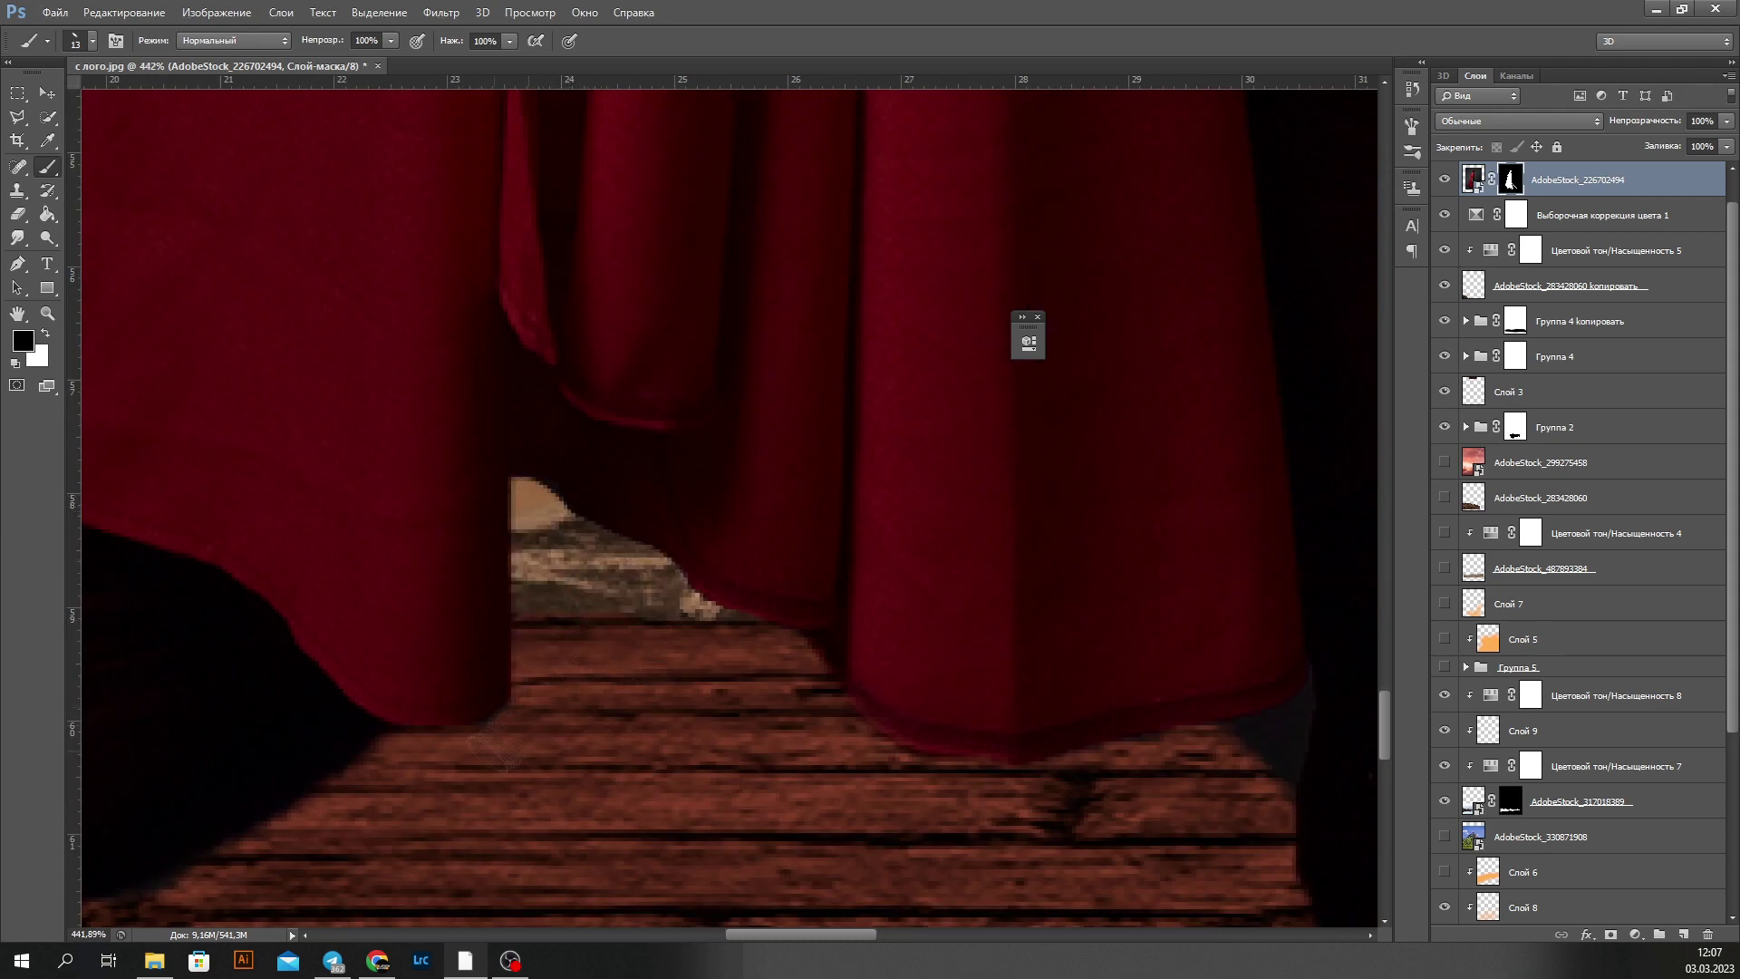
scroll(494, 734, up, 1)
scroll(553, 433, down, 1)
Step: Resize the brush and touch up the mask along the hair edge
key(bracketleft)
key(bracketleft)
key(bracketleft)
scroll(553, 433, down, 2)
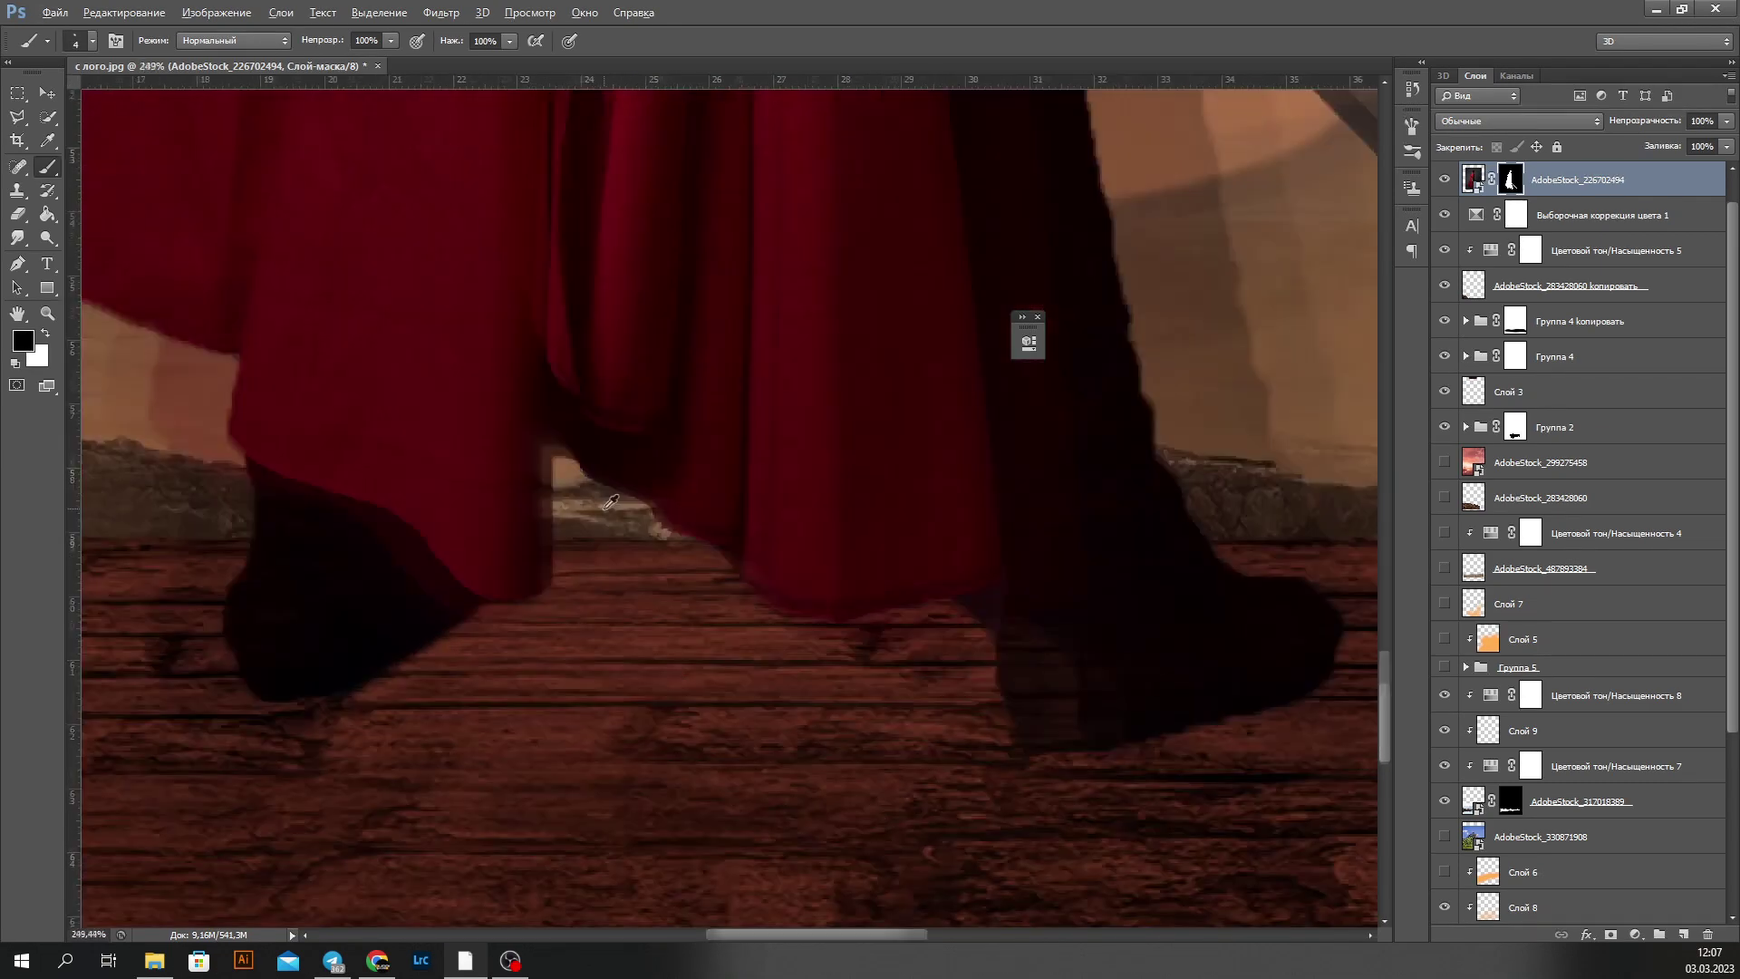
scroll(553, 433, down, 2)
scroll(689, 363, up, 2)
right_click(737, 417)
key(Return)
scroll(696, 337, up, 2)
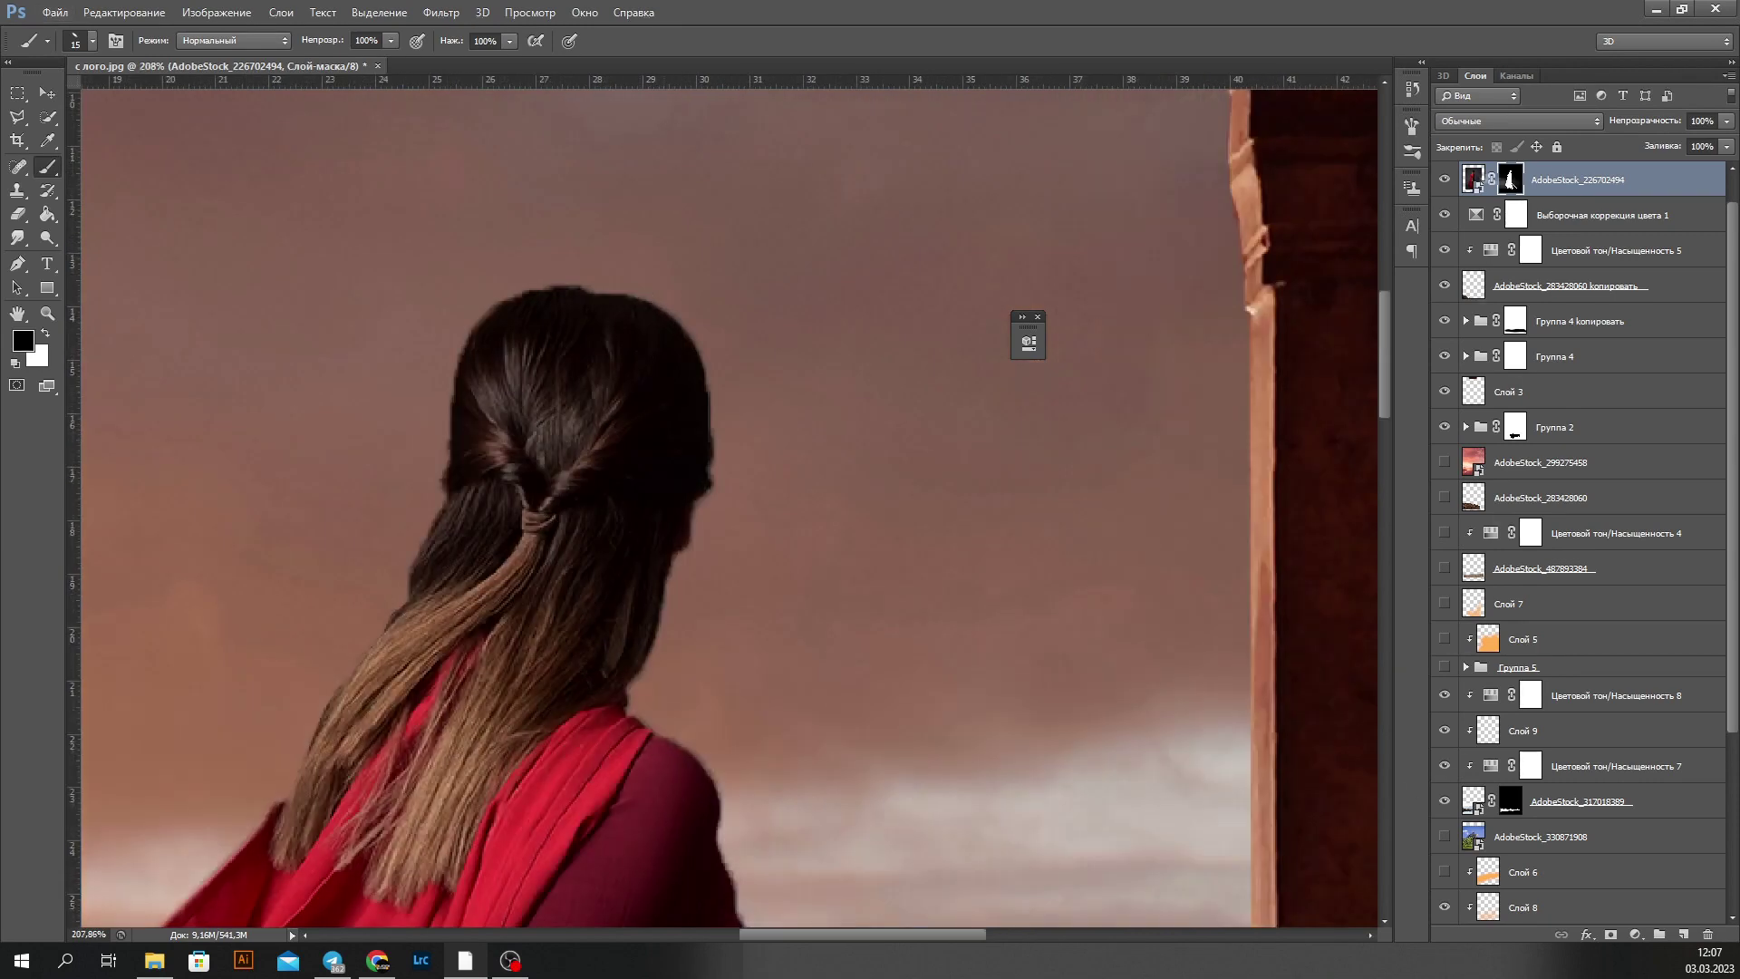
Step: Refine the hair mask edge with Refine Mask and a 1 px brush
key(alt+ctrl+r)
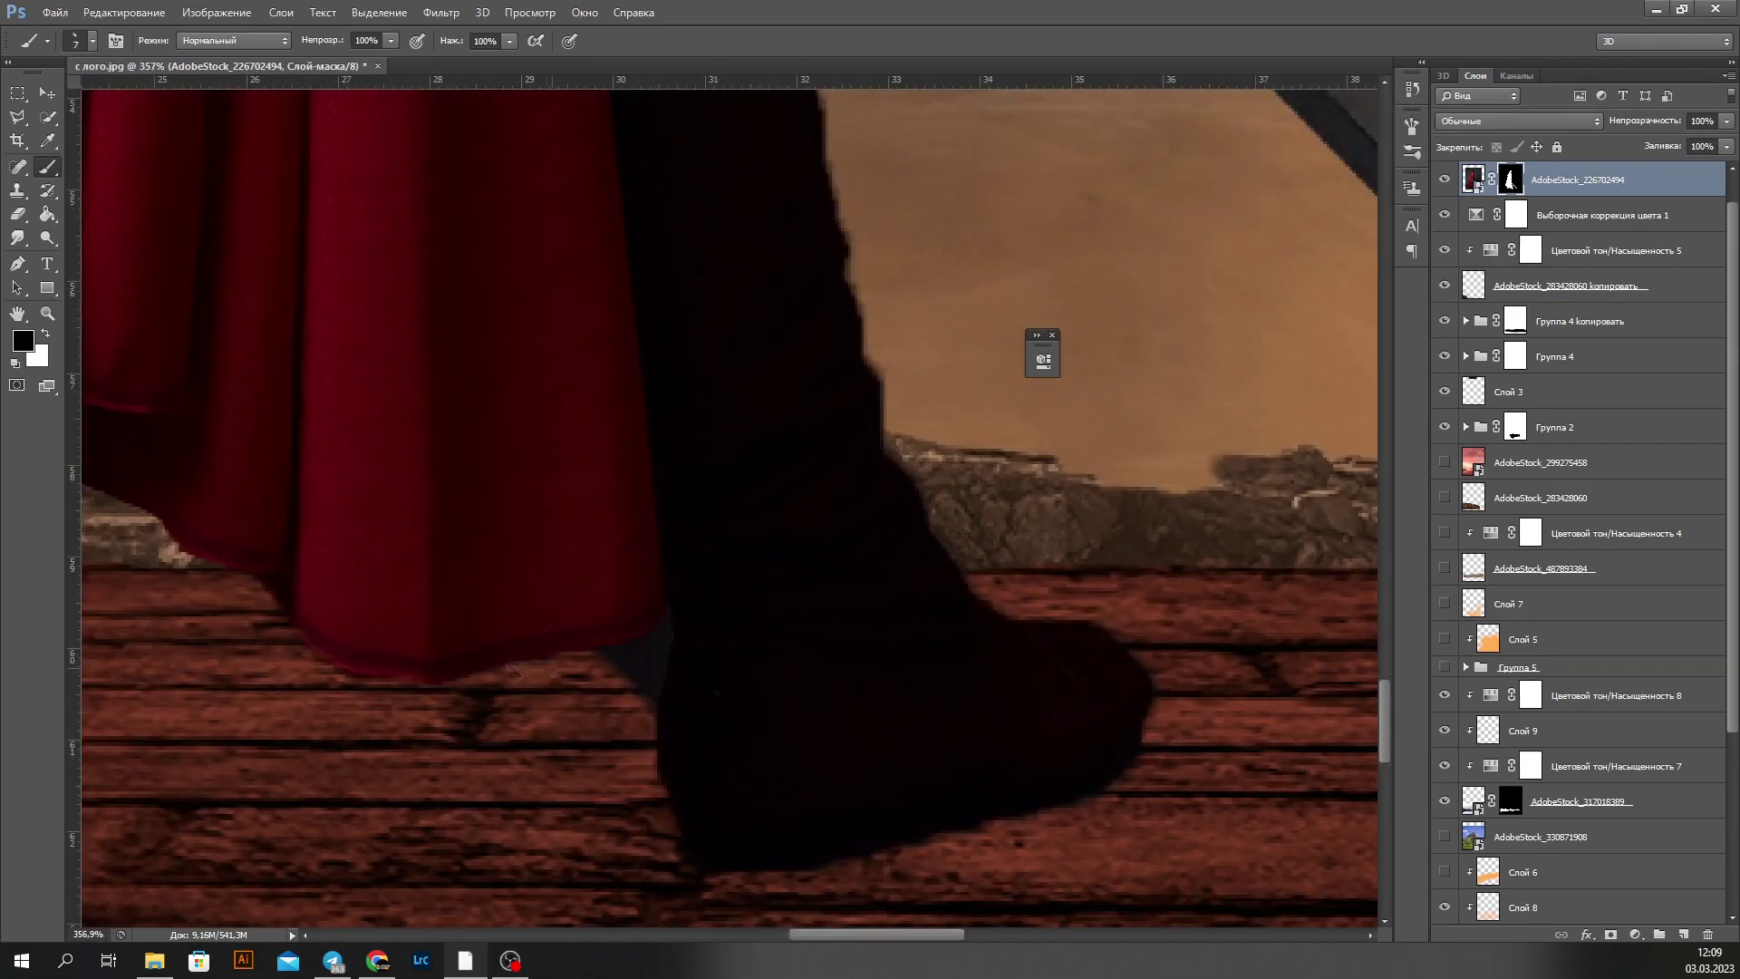
right_click(648, 712)
text(1 пикс.)
key(Return)
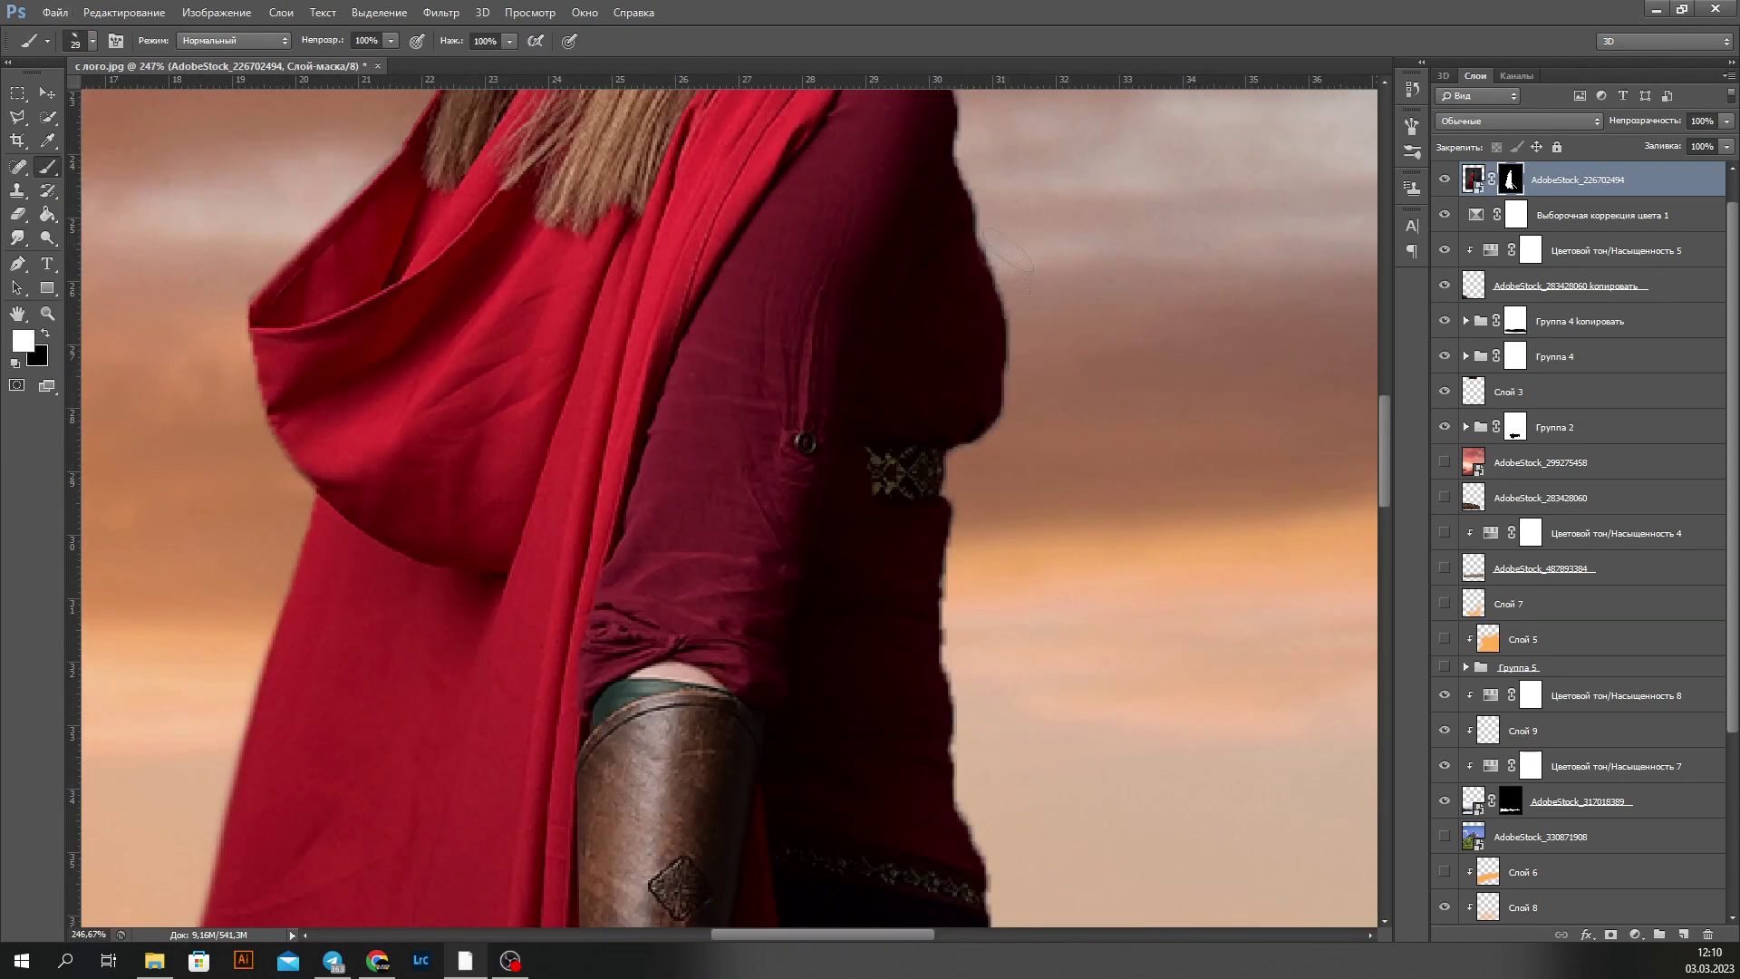
click(541, 16)
Step: Push the warrior's cloak and arm outline with Liquify's Forward Warp brush
click(442, 12)
click(480, 132)
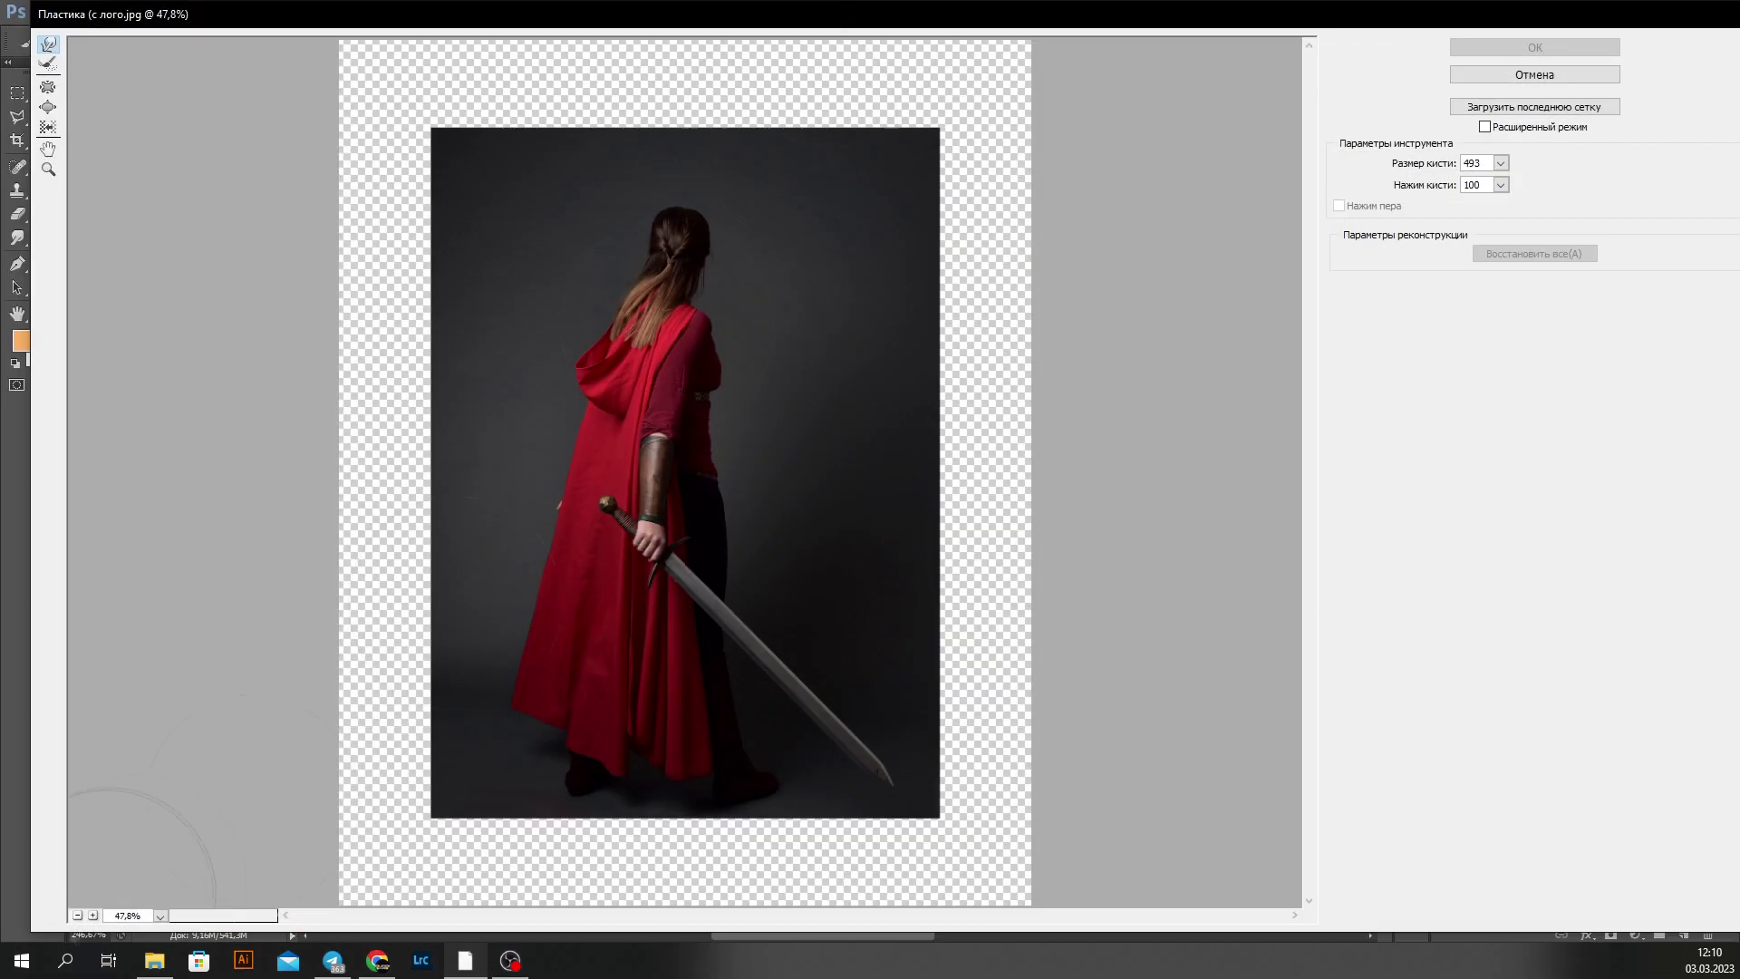
drag(1432, 185, 1424, 185)
scroll(861, 609, down, 5)
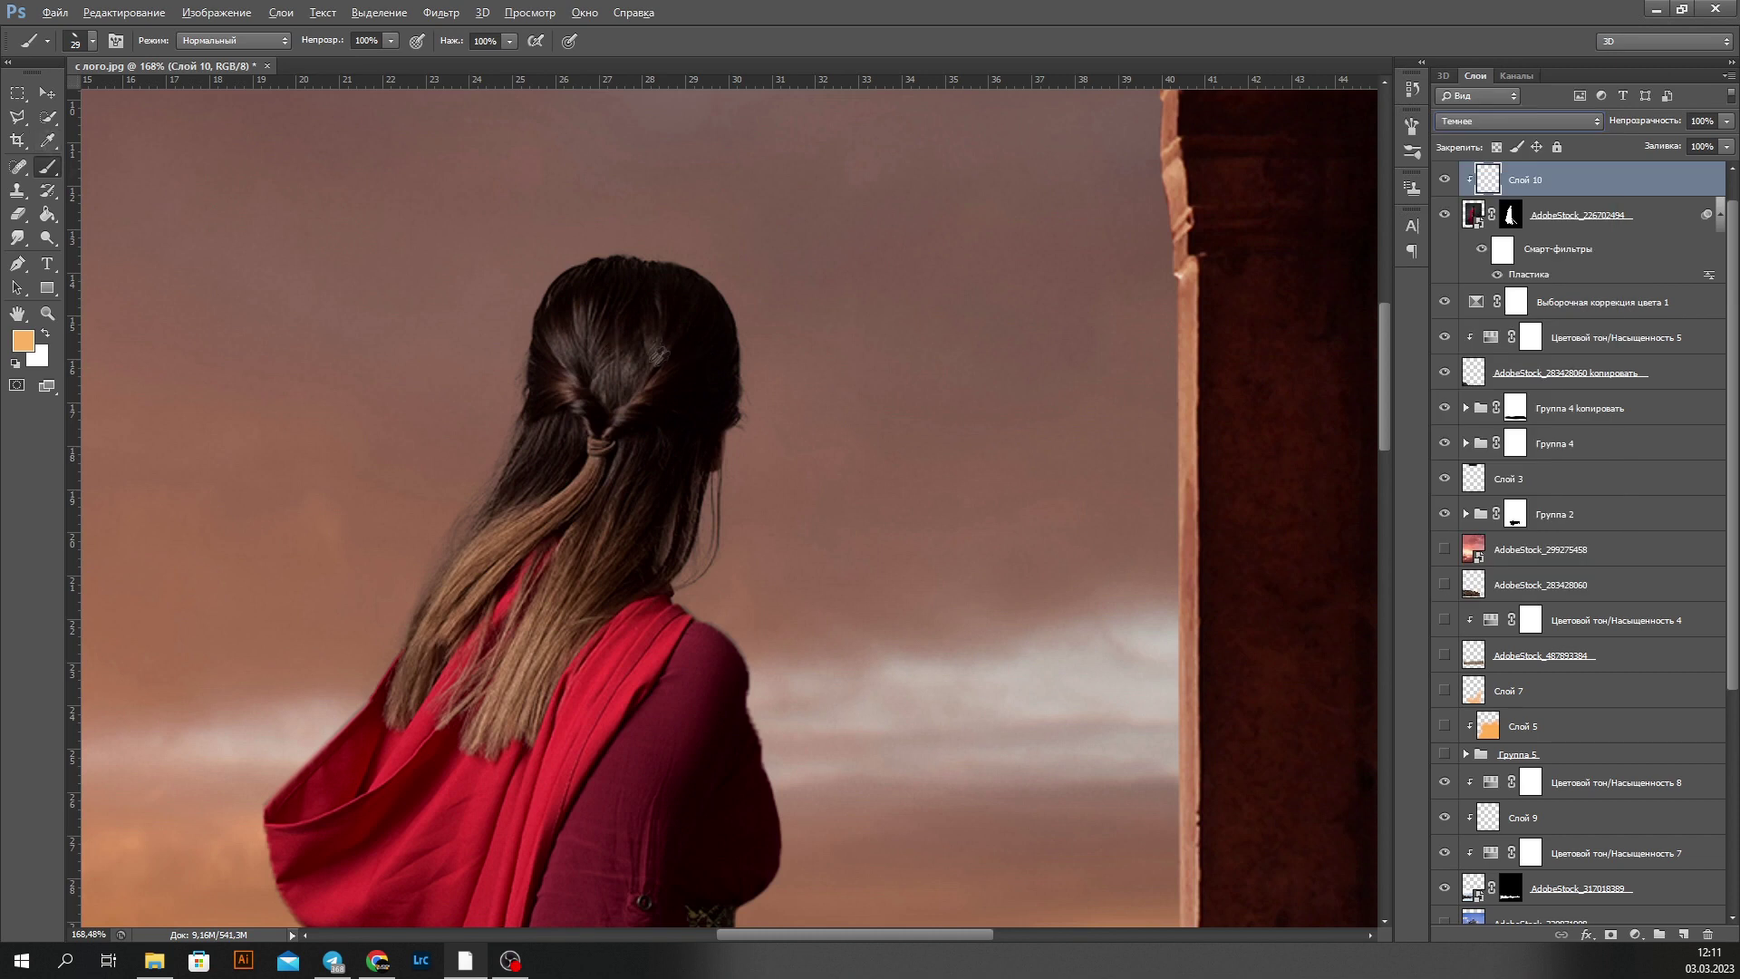
Step: Sample a dark brown from the hair and skew the painted shadow across the floor
alt+click(659, 353)
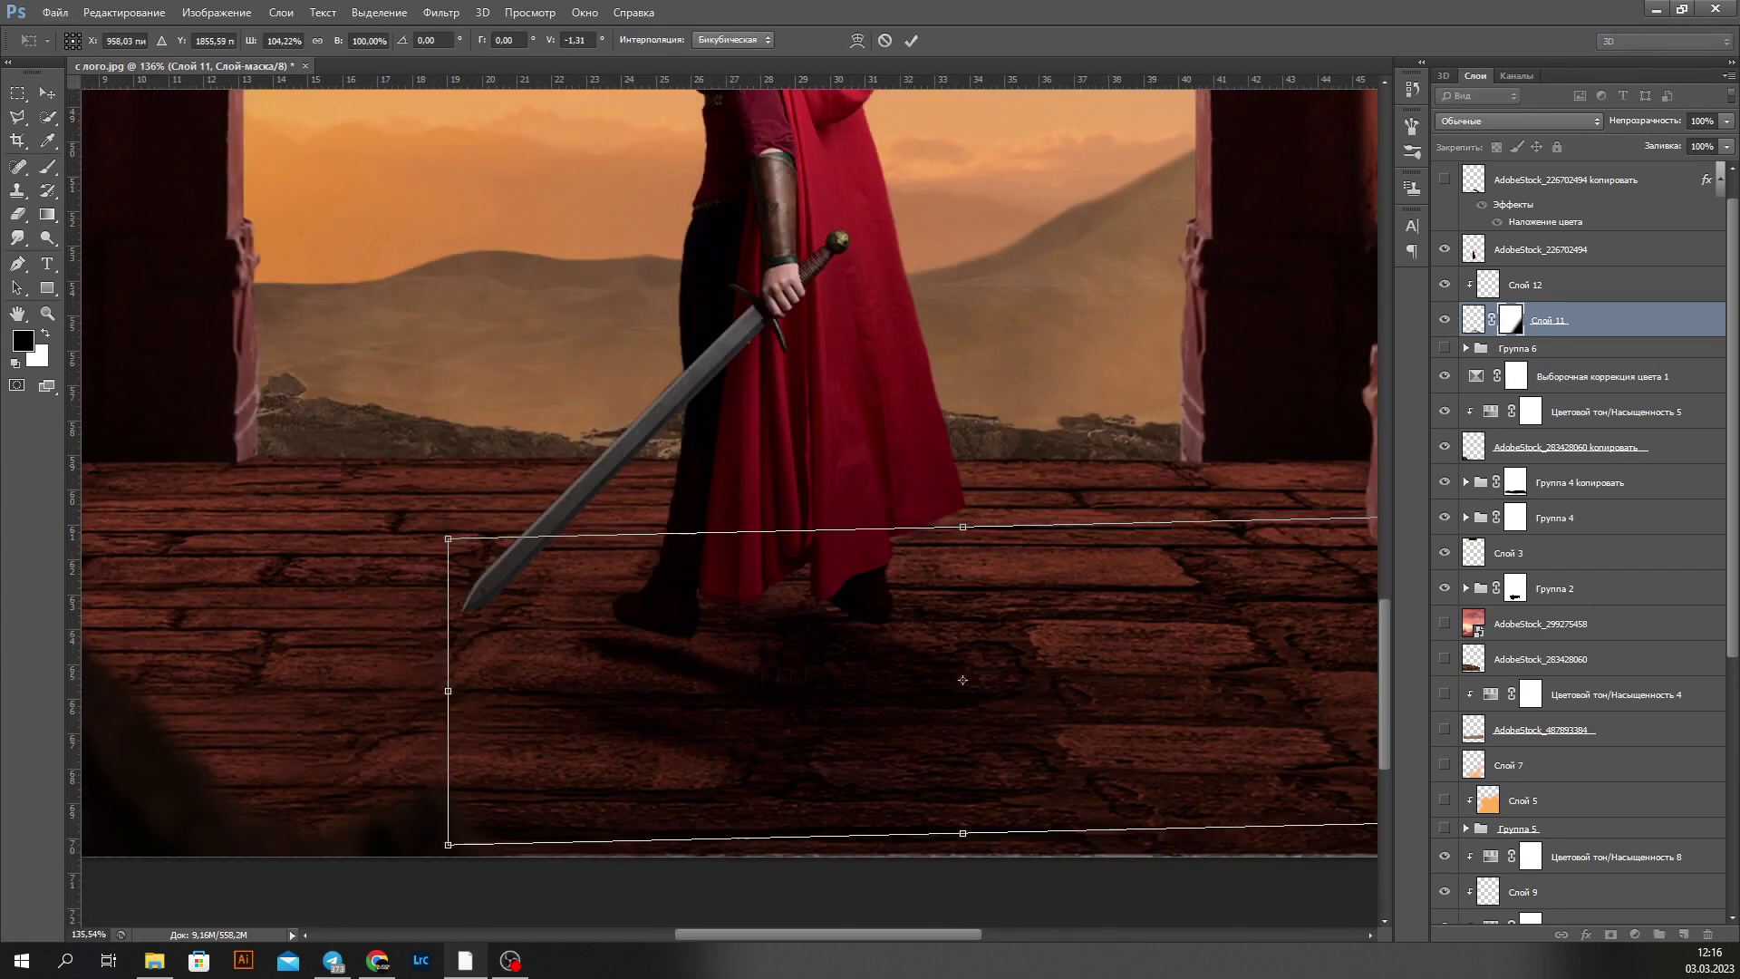
drag(1013, 506, 1042, 513)
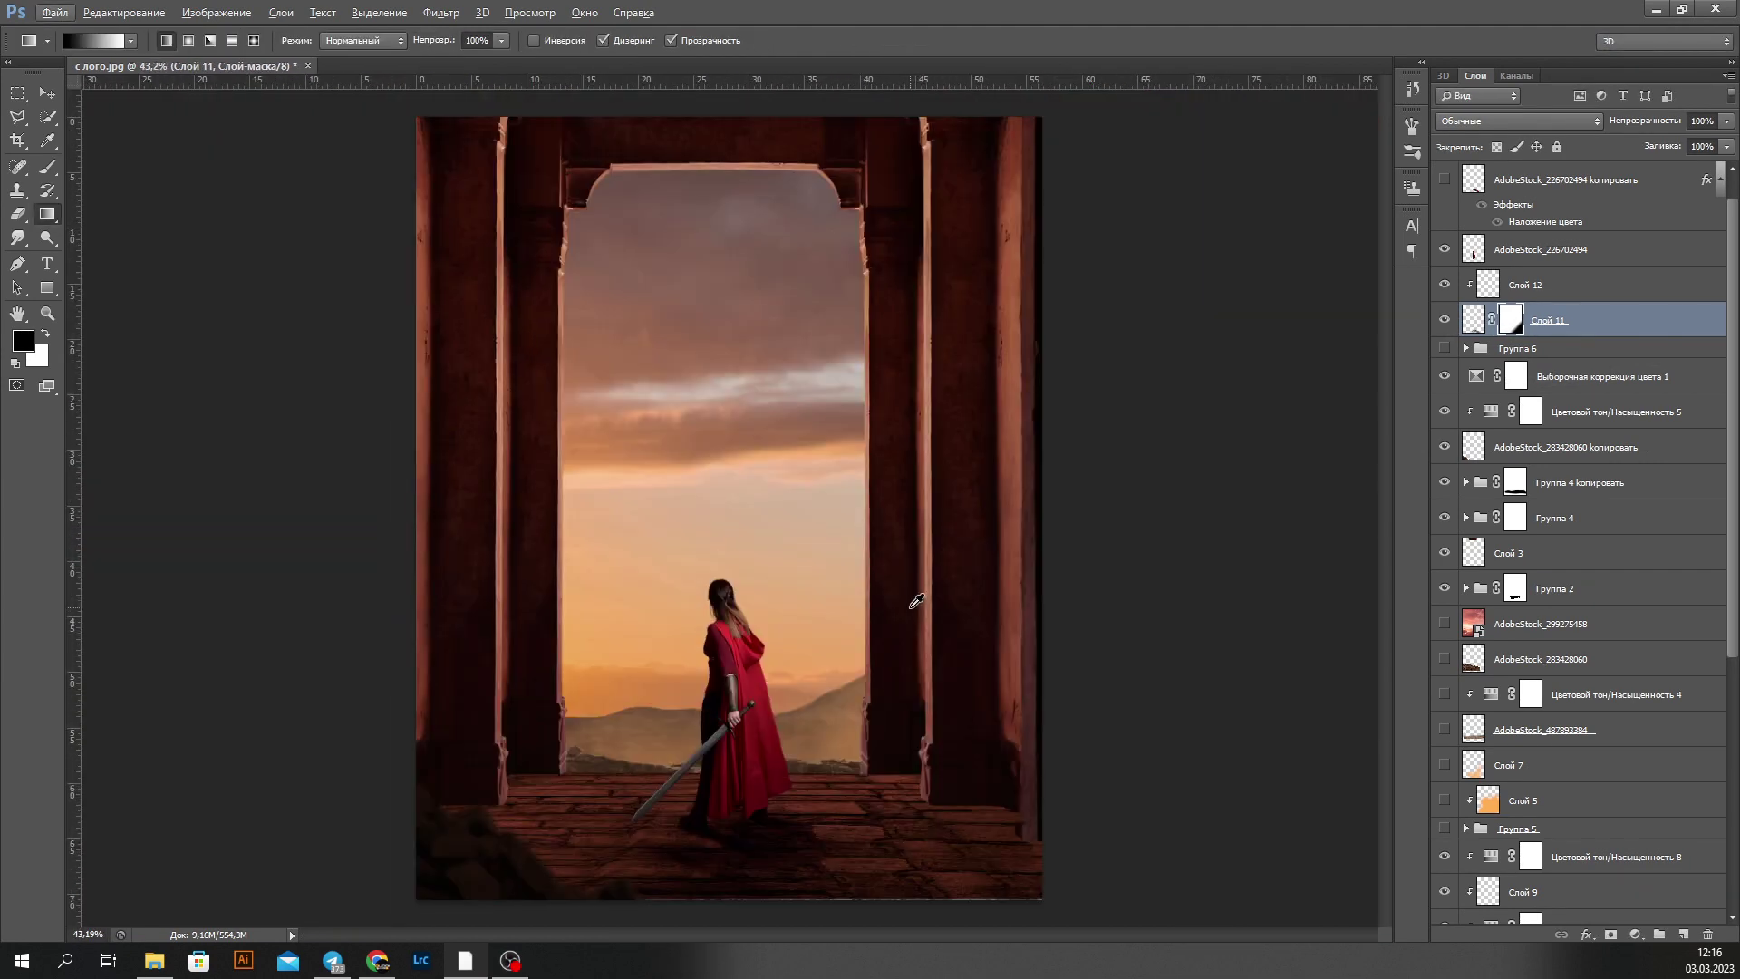
Step: Move the AdobeStock_226702494 копировать layer below Слой 11 and group the top layers
drag(1577, 180, 1577, 308)
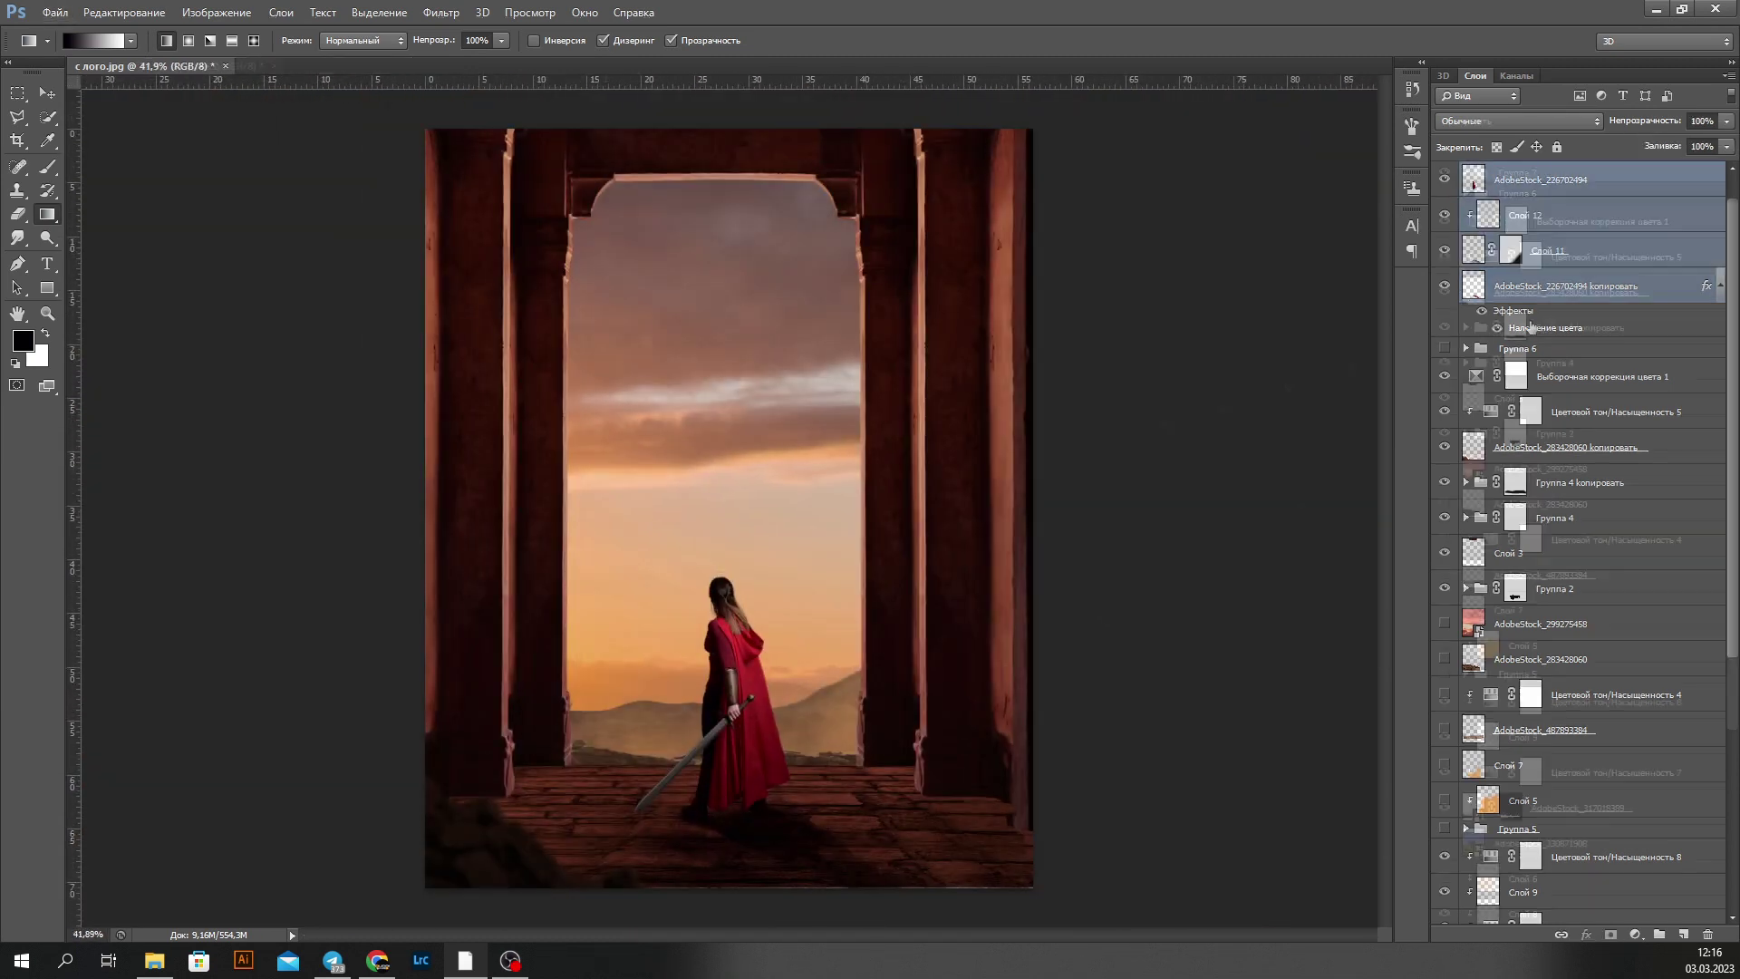
key(ctrl+g)
key(ctrl+t)
Step: Nudge the warrior group down and right, then add a Selective Color adjustment layer
drag(886, 649, 888, 696)
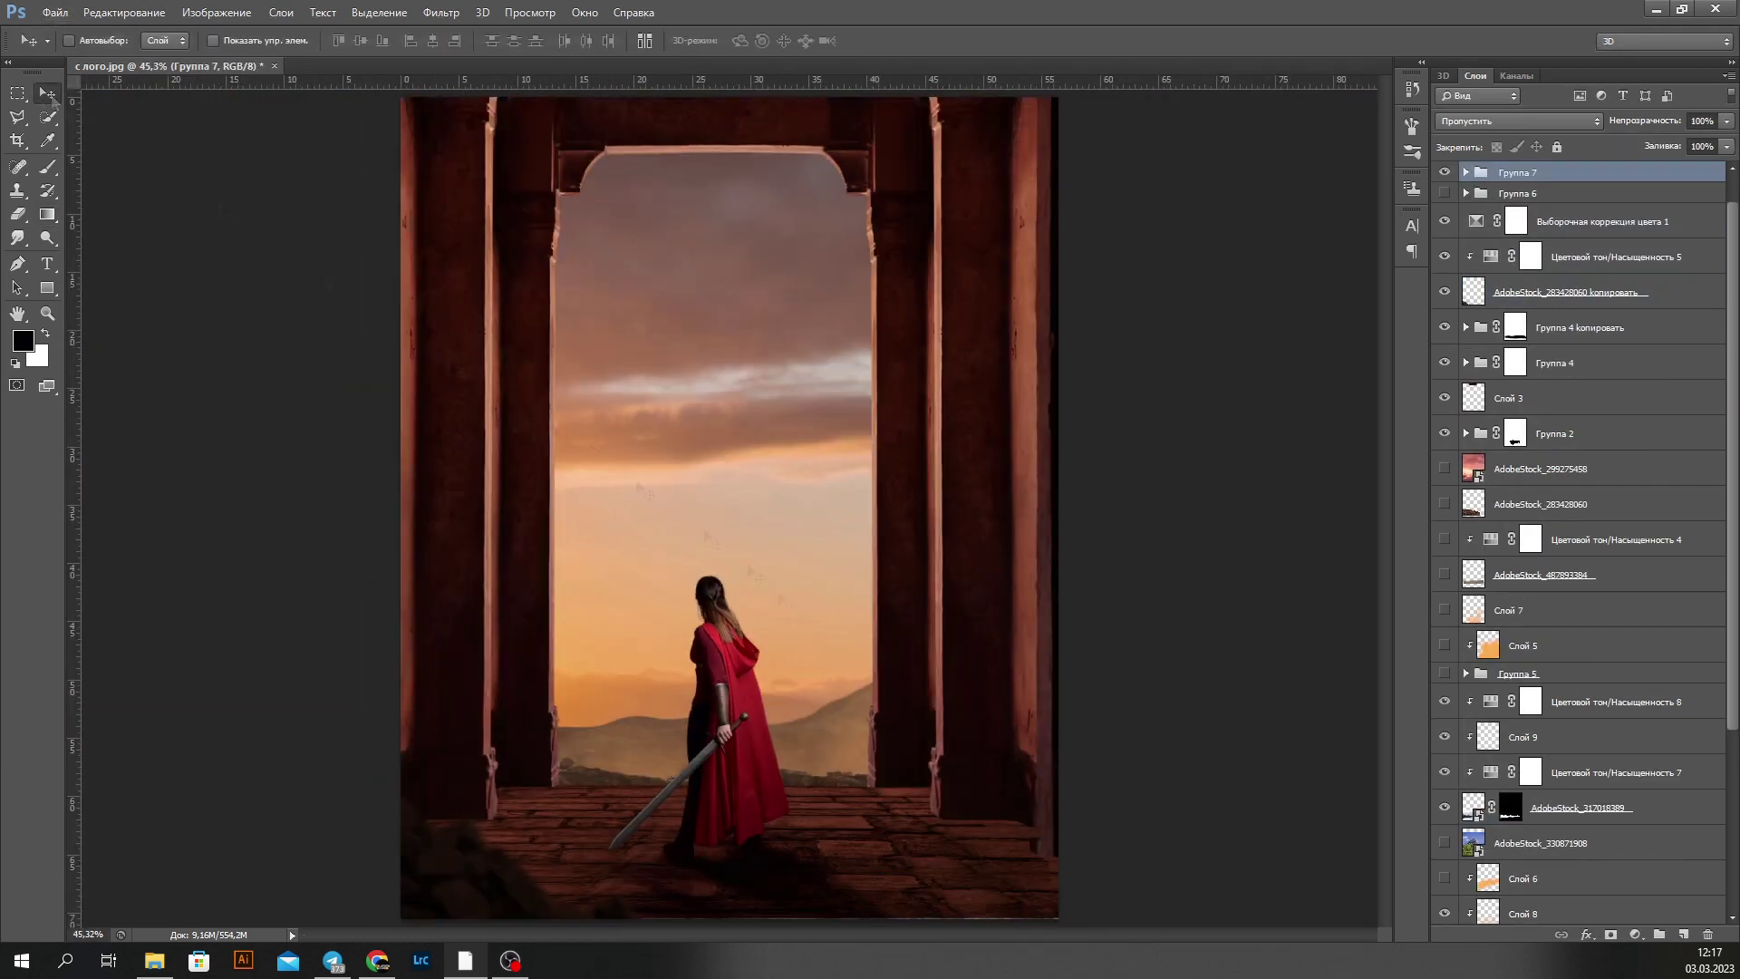
drag(775, 637, 795, 635)
click(1636, 934)
click(1559, 943)
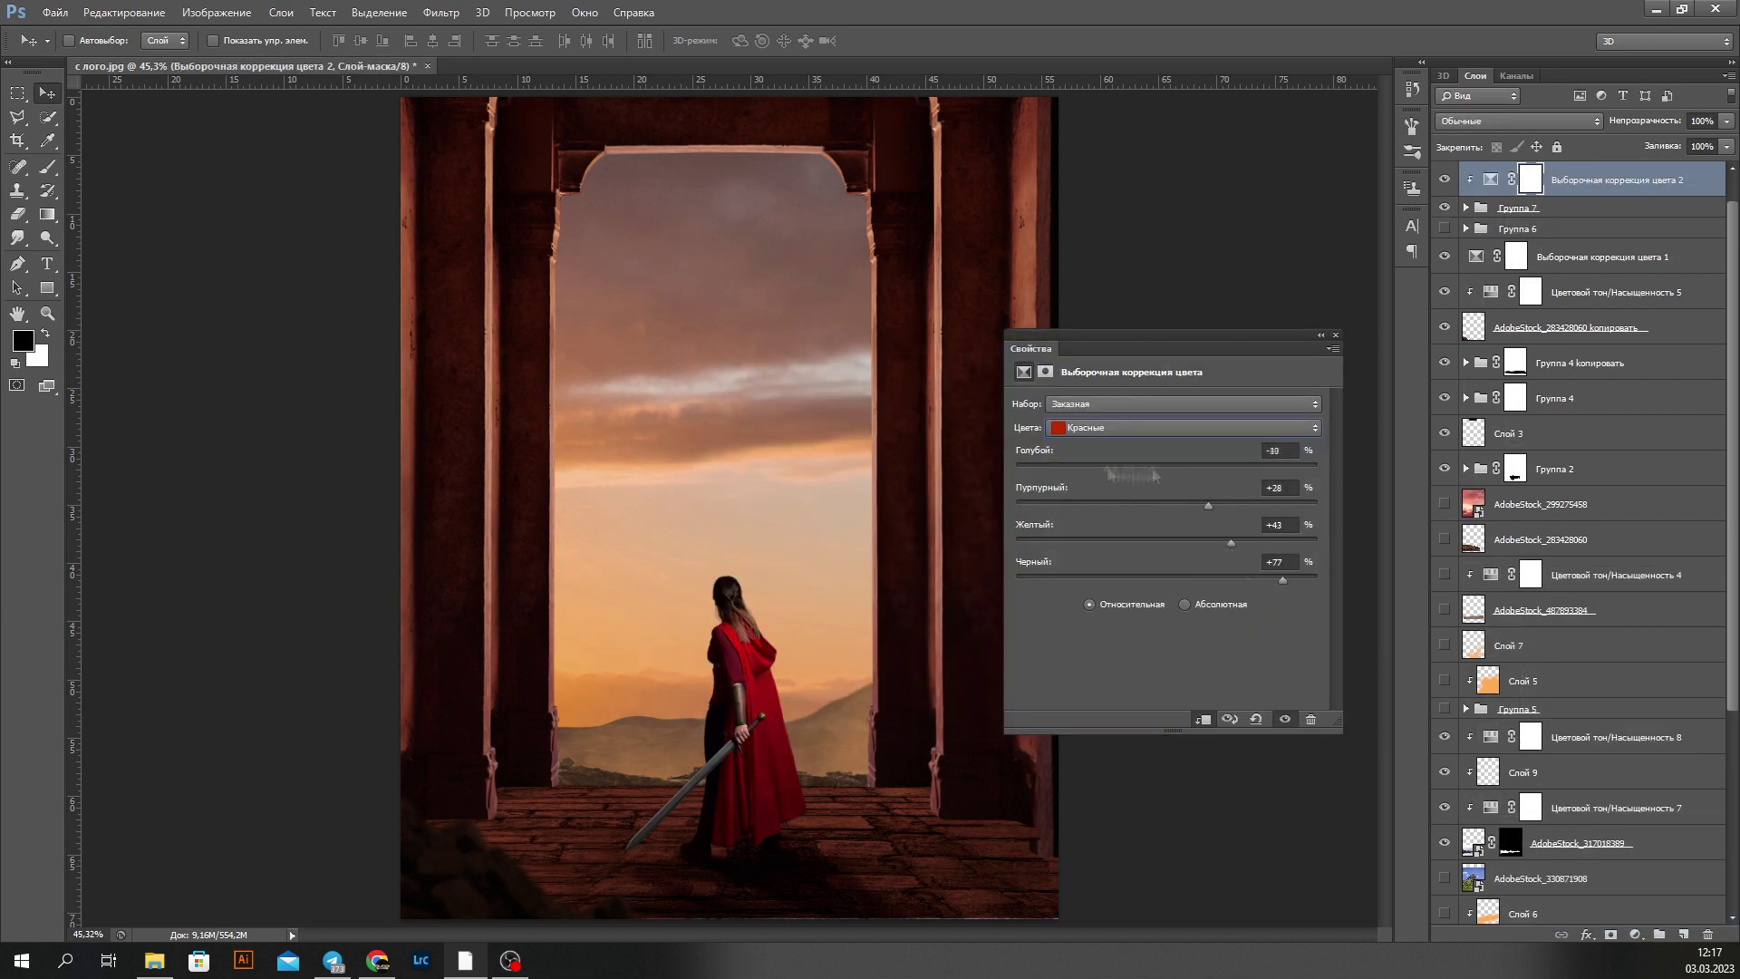
Step: Create a new clipped layer and take the Brush for dark red shading
key(ctrl+shift+n)
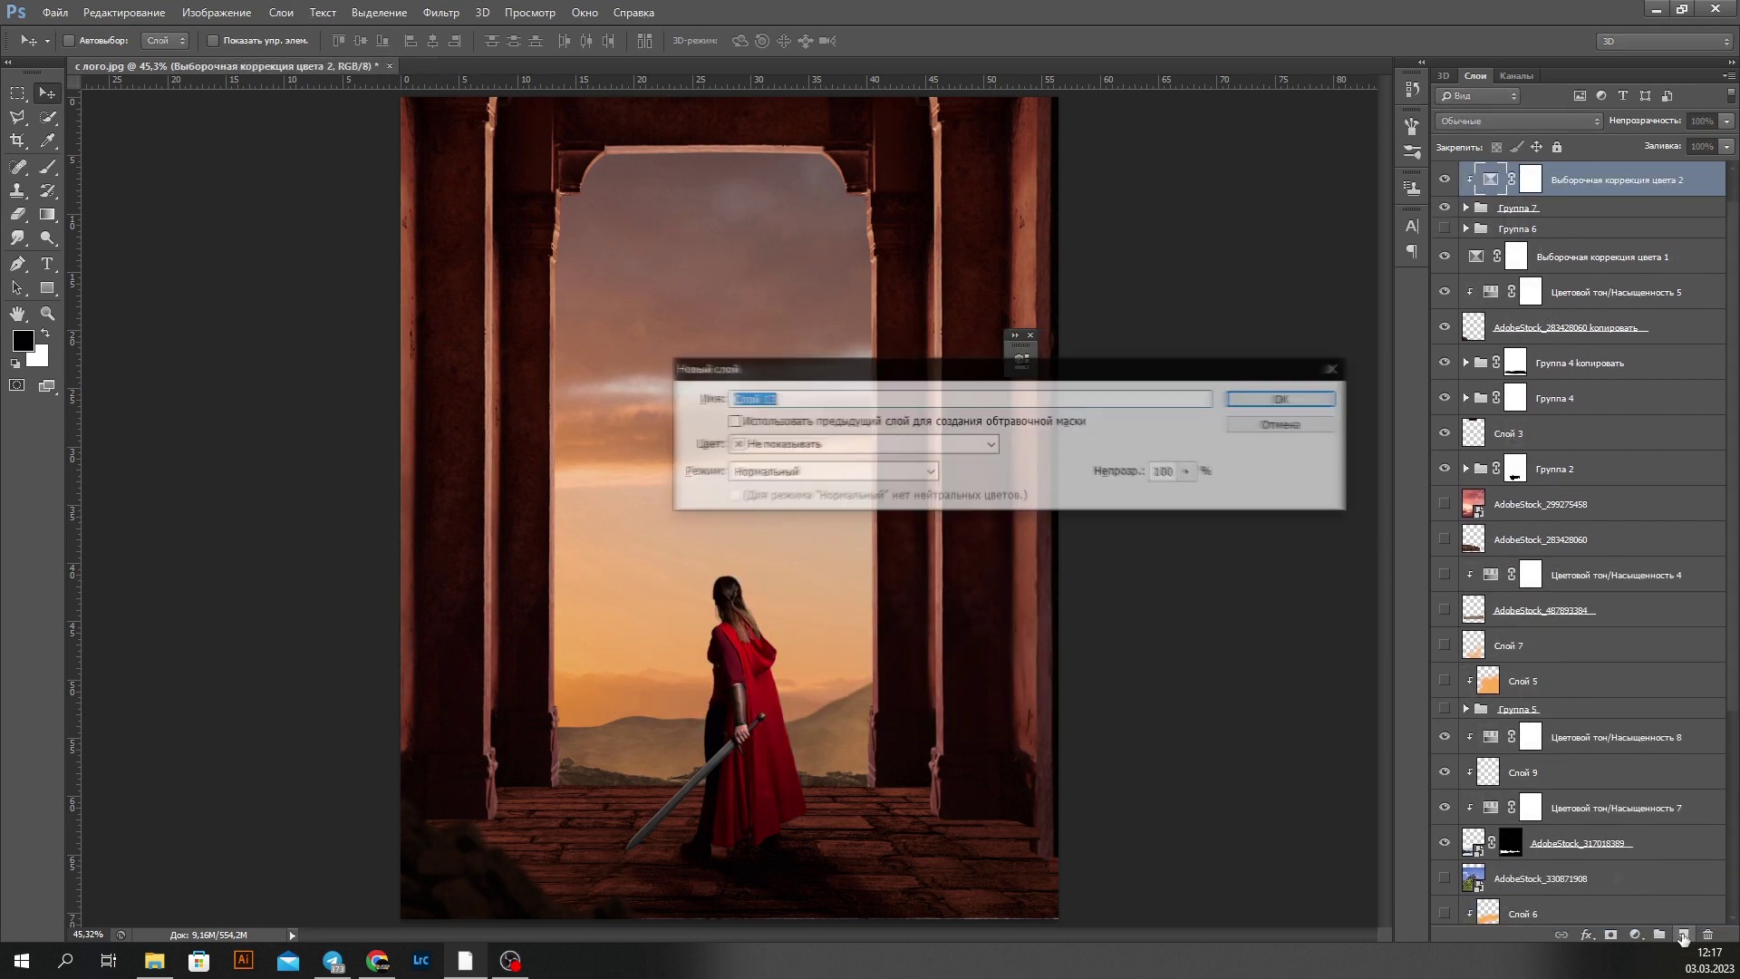
key(Return)
key(b)
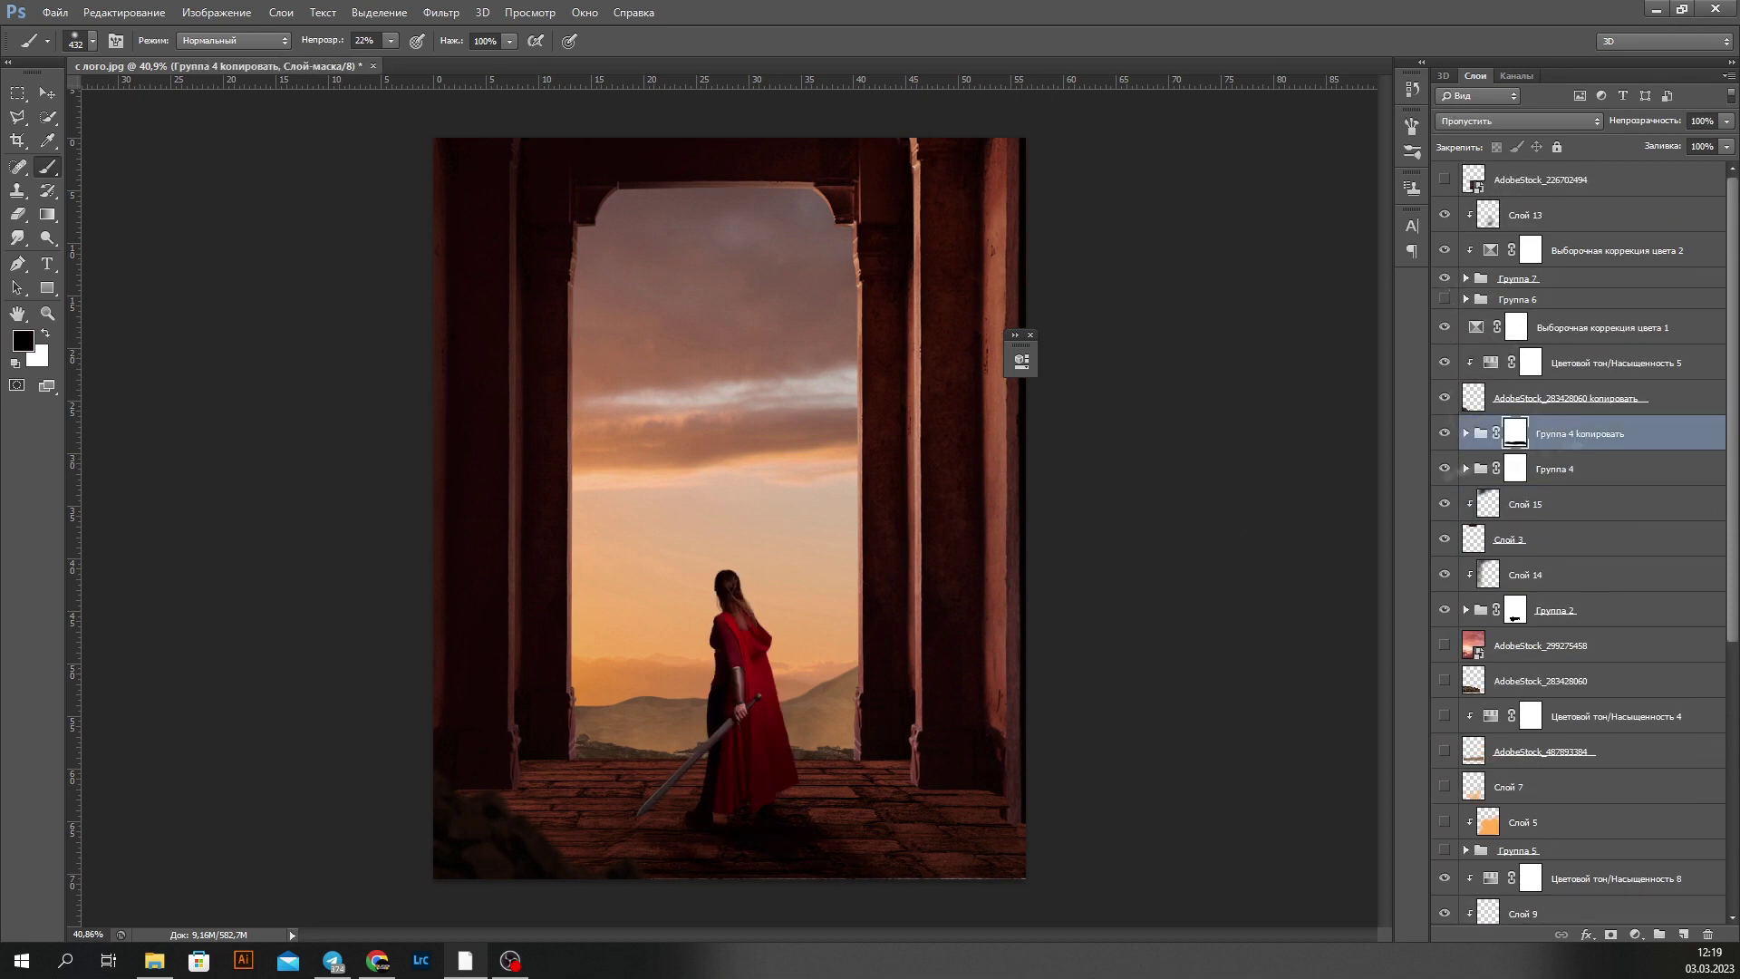
Step: Group both Группа 4 groups together and add a Curves adjustment that warms the image
key(ctrl+shift+n)
key(Return)
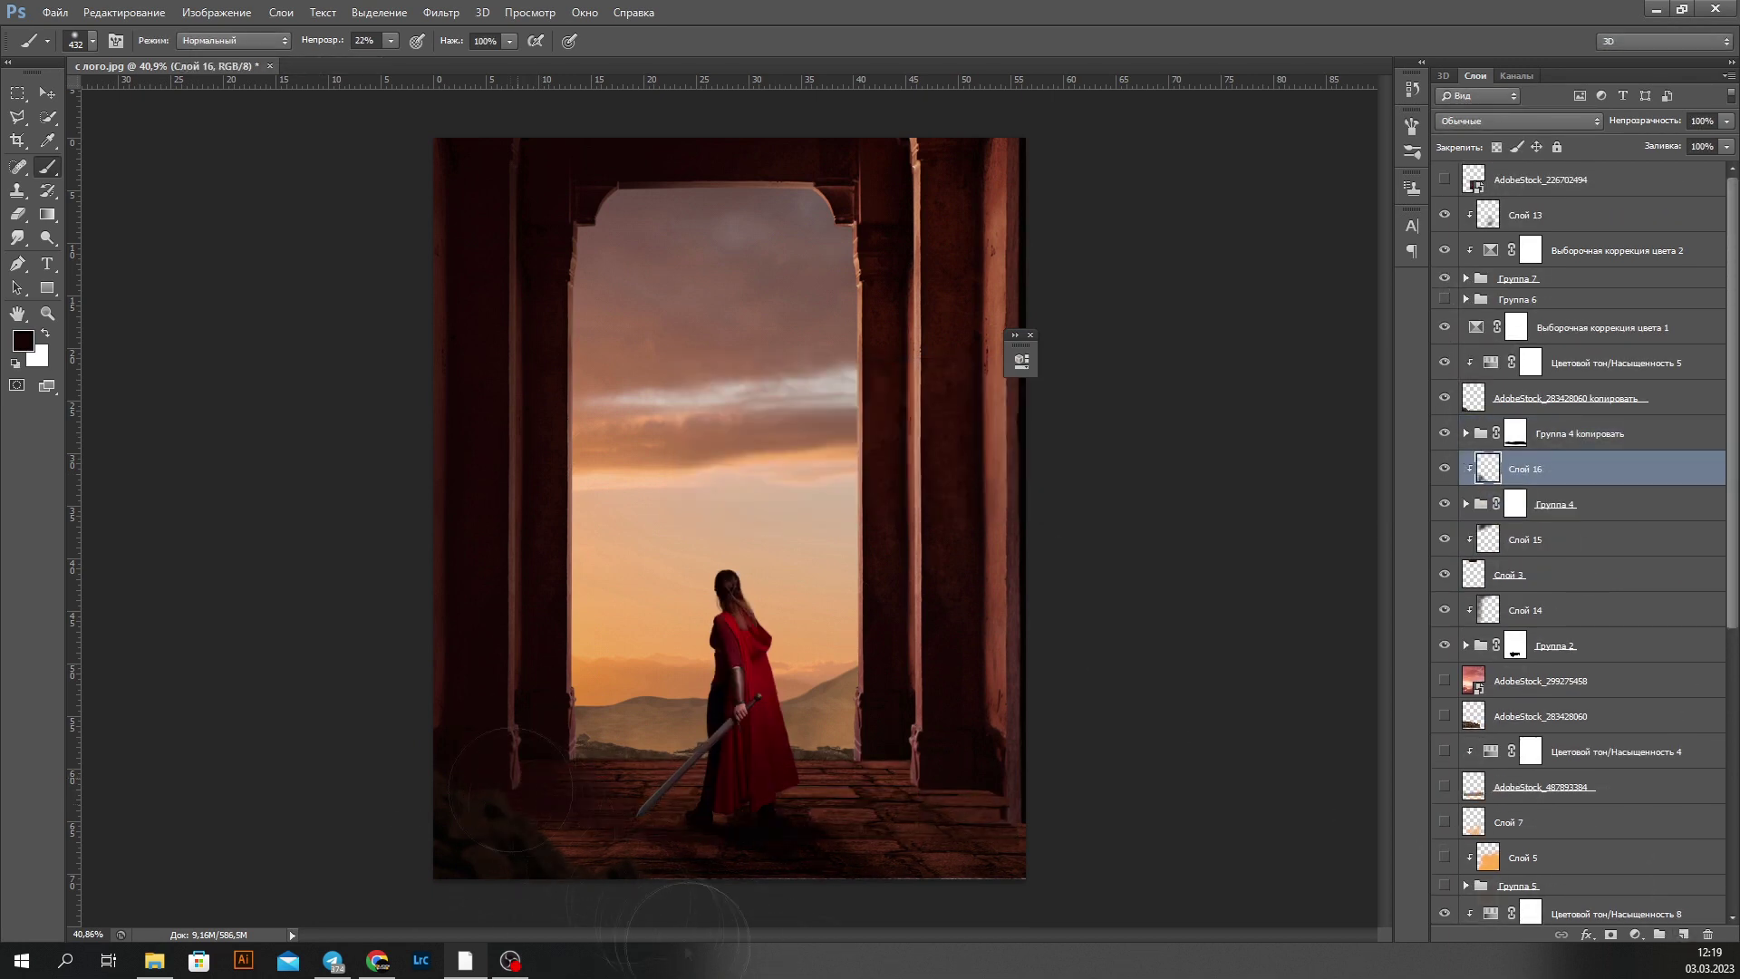
key(ctrl+g)
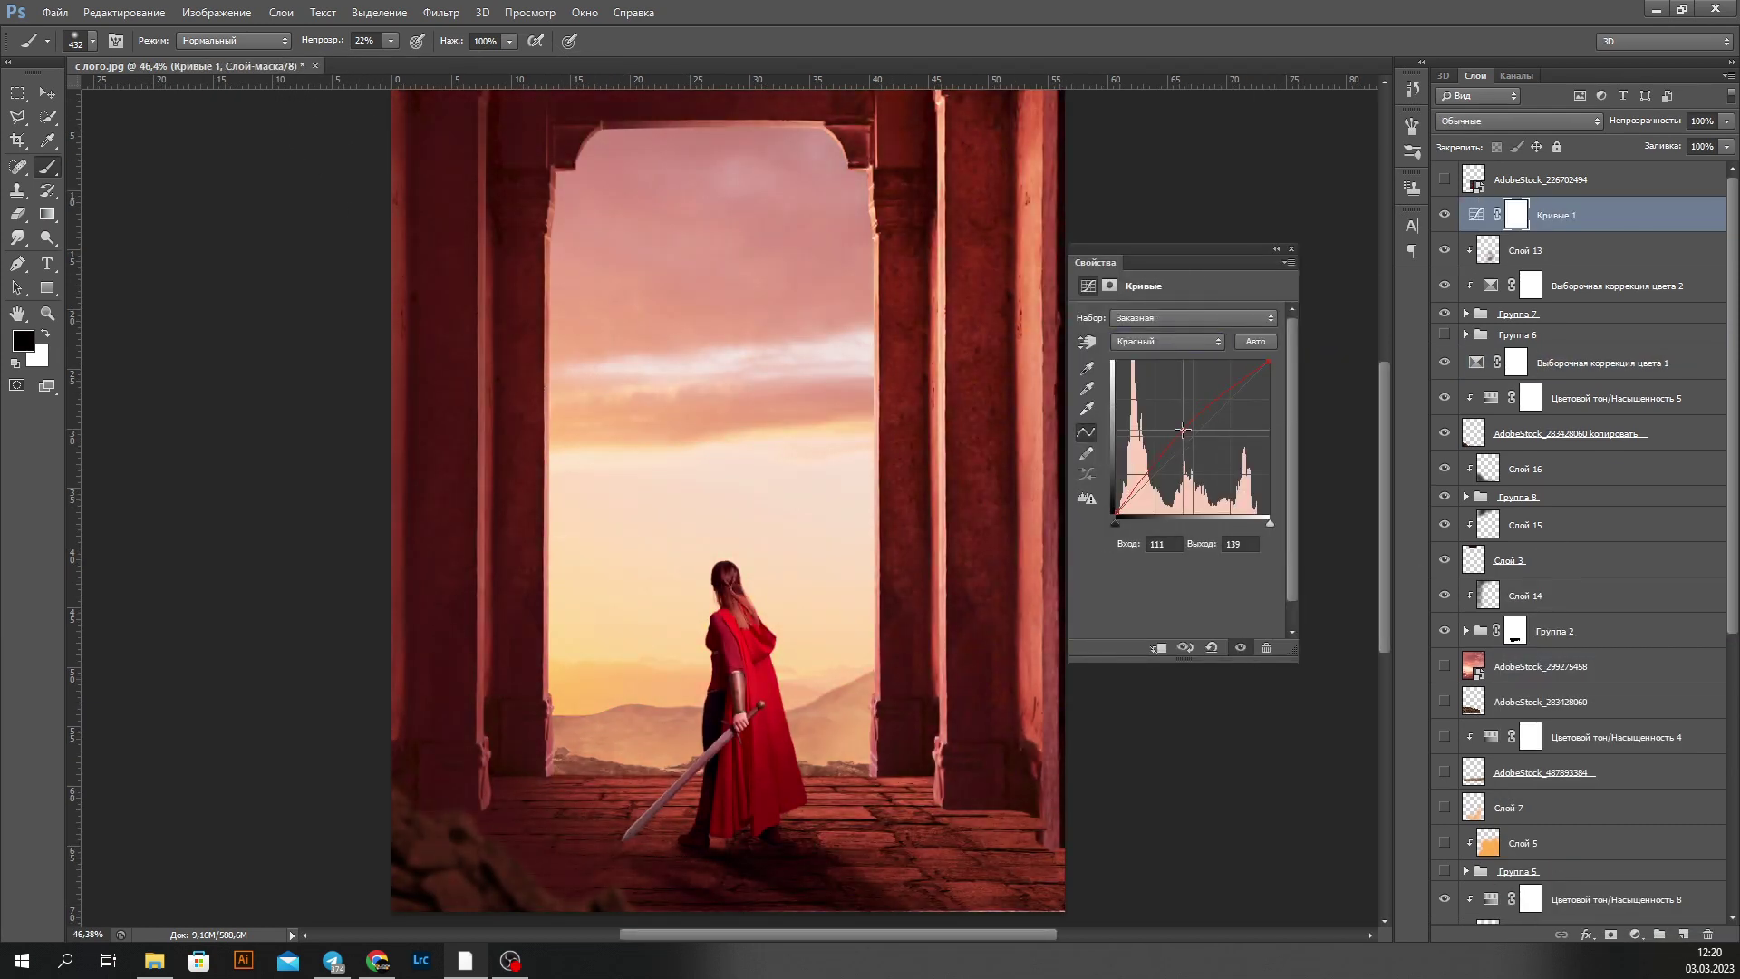
drag(1194, 437, 1194, 432)
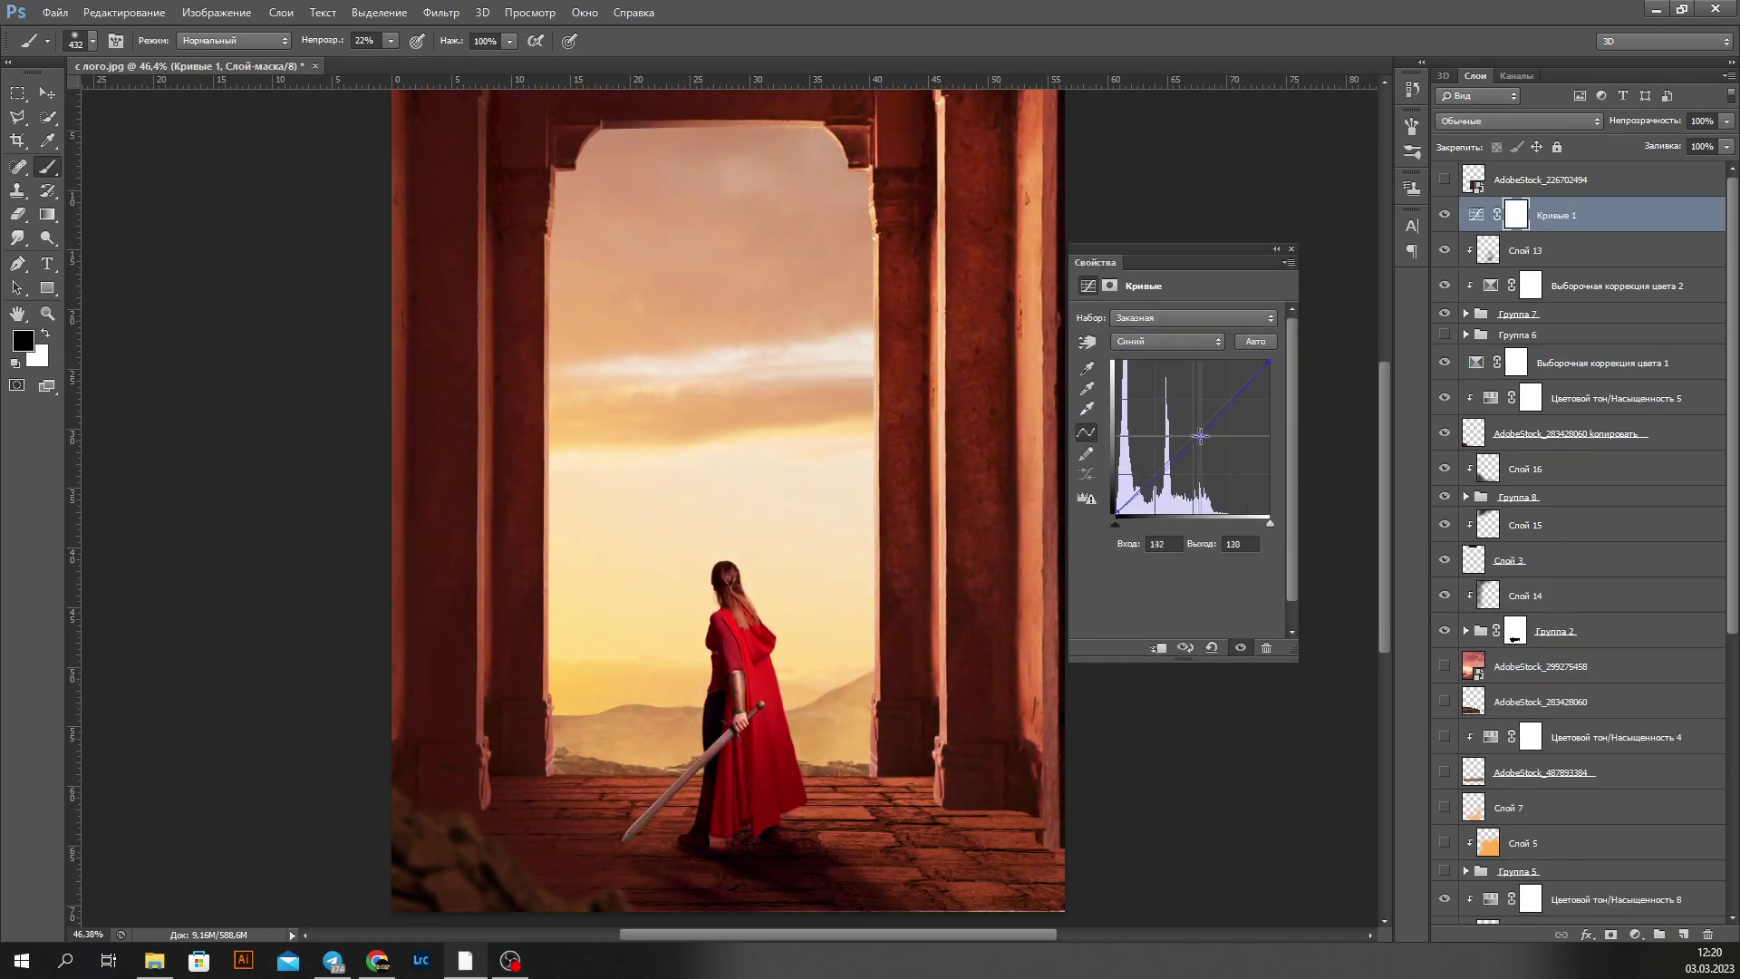
click(1278, 250)
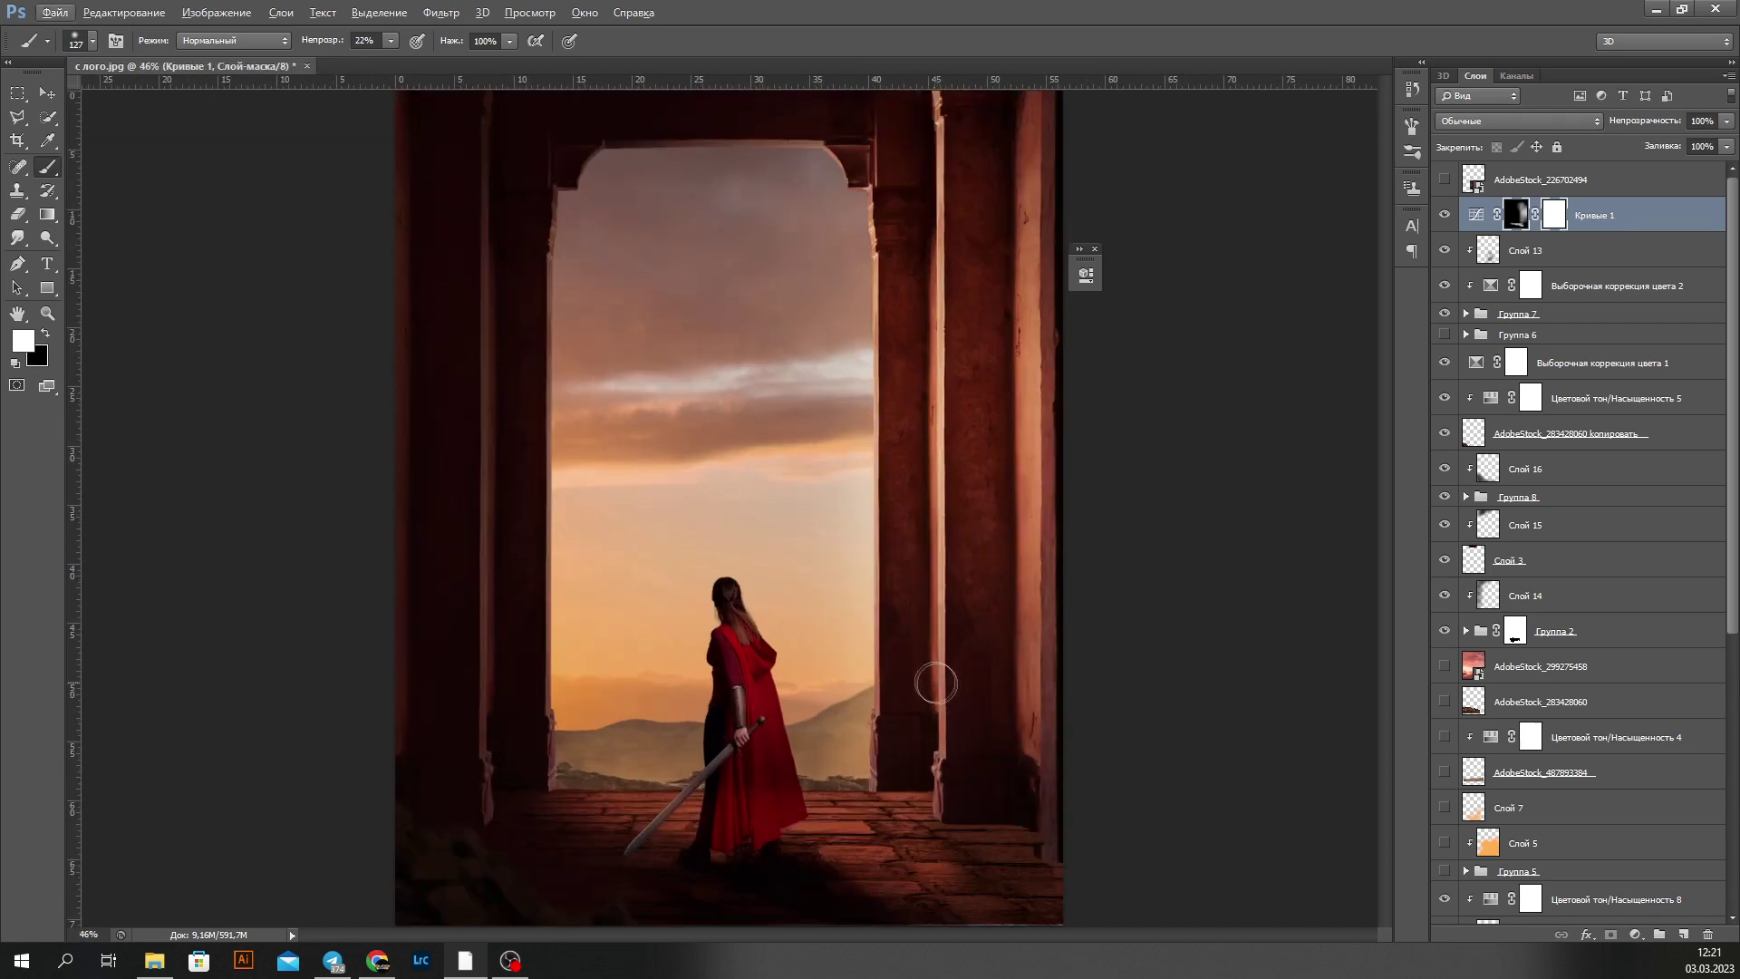
Step: Scale the warrior down, group Слой 16 with Группа 8, and place a Группа 9 copy slightly lower
ctrl+click(1546, 262)
key(ctrl+t)
drag(1012, 491, 883, 604)
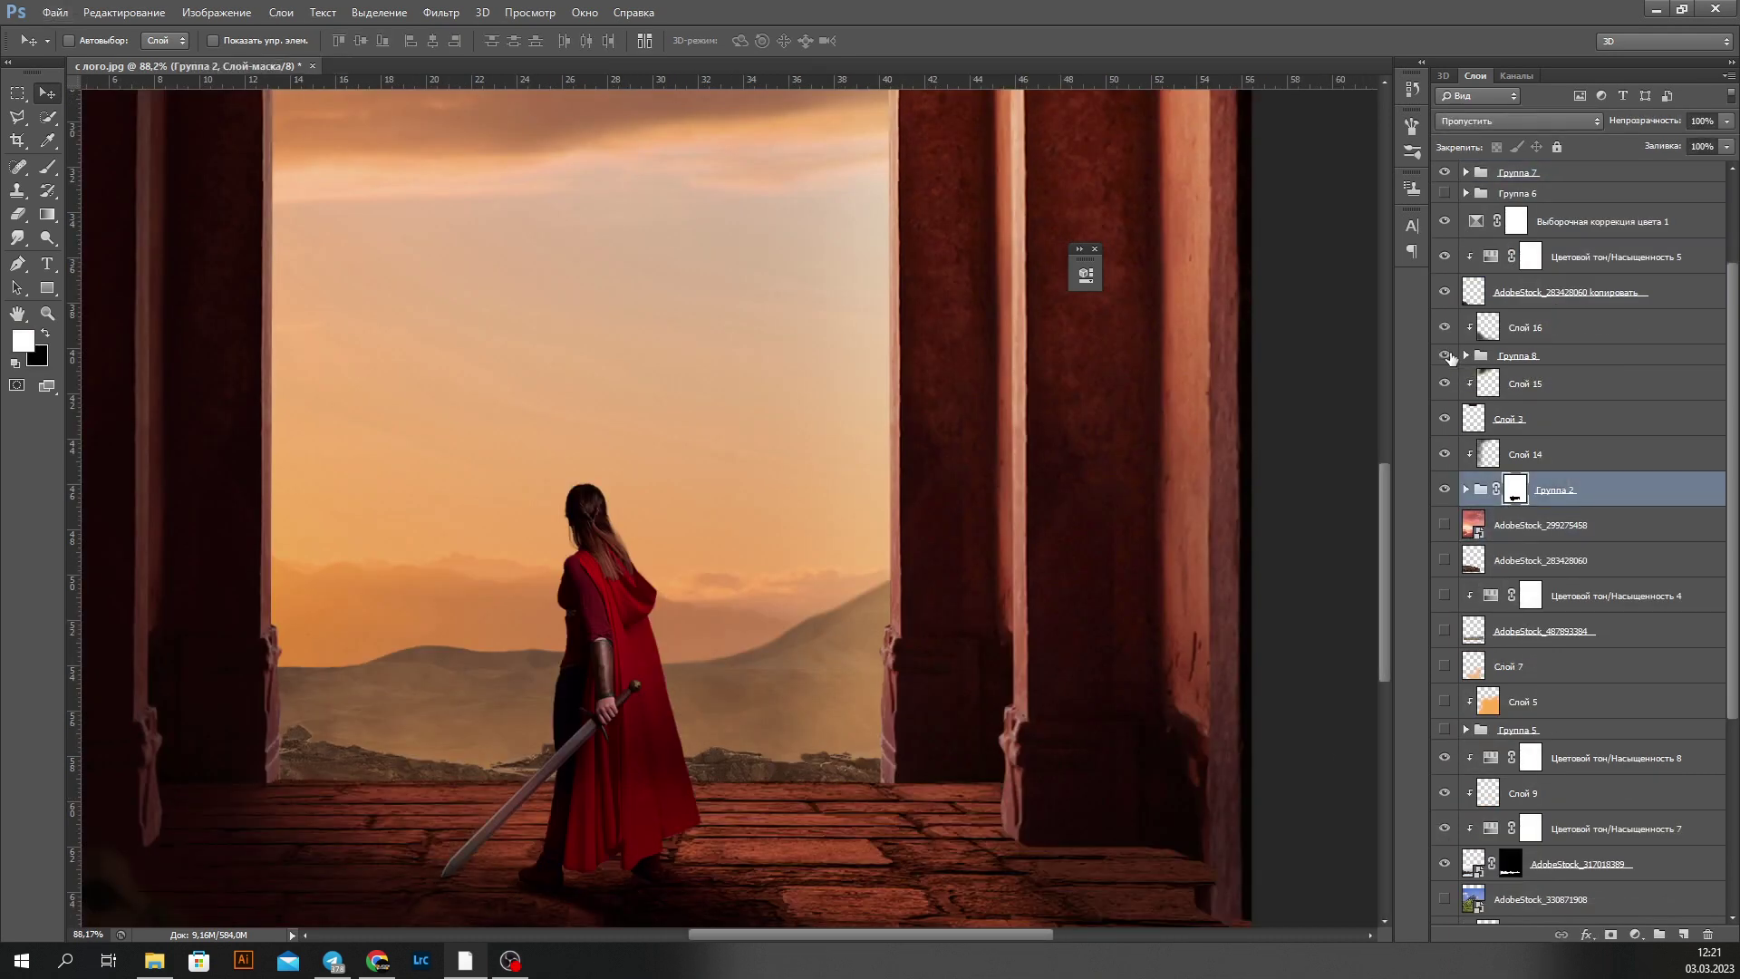
shift+click(1525, 327)
key(ctrl+g)
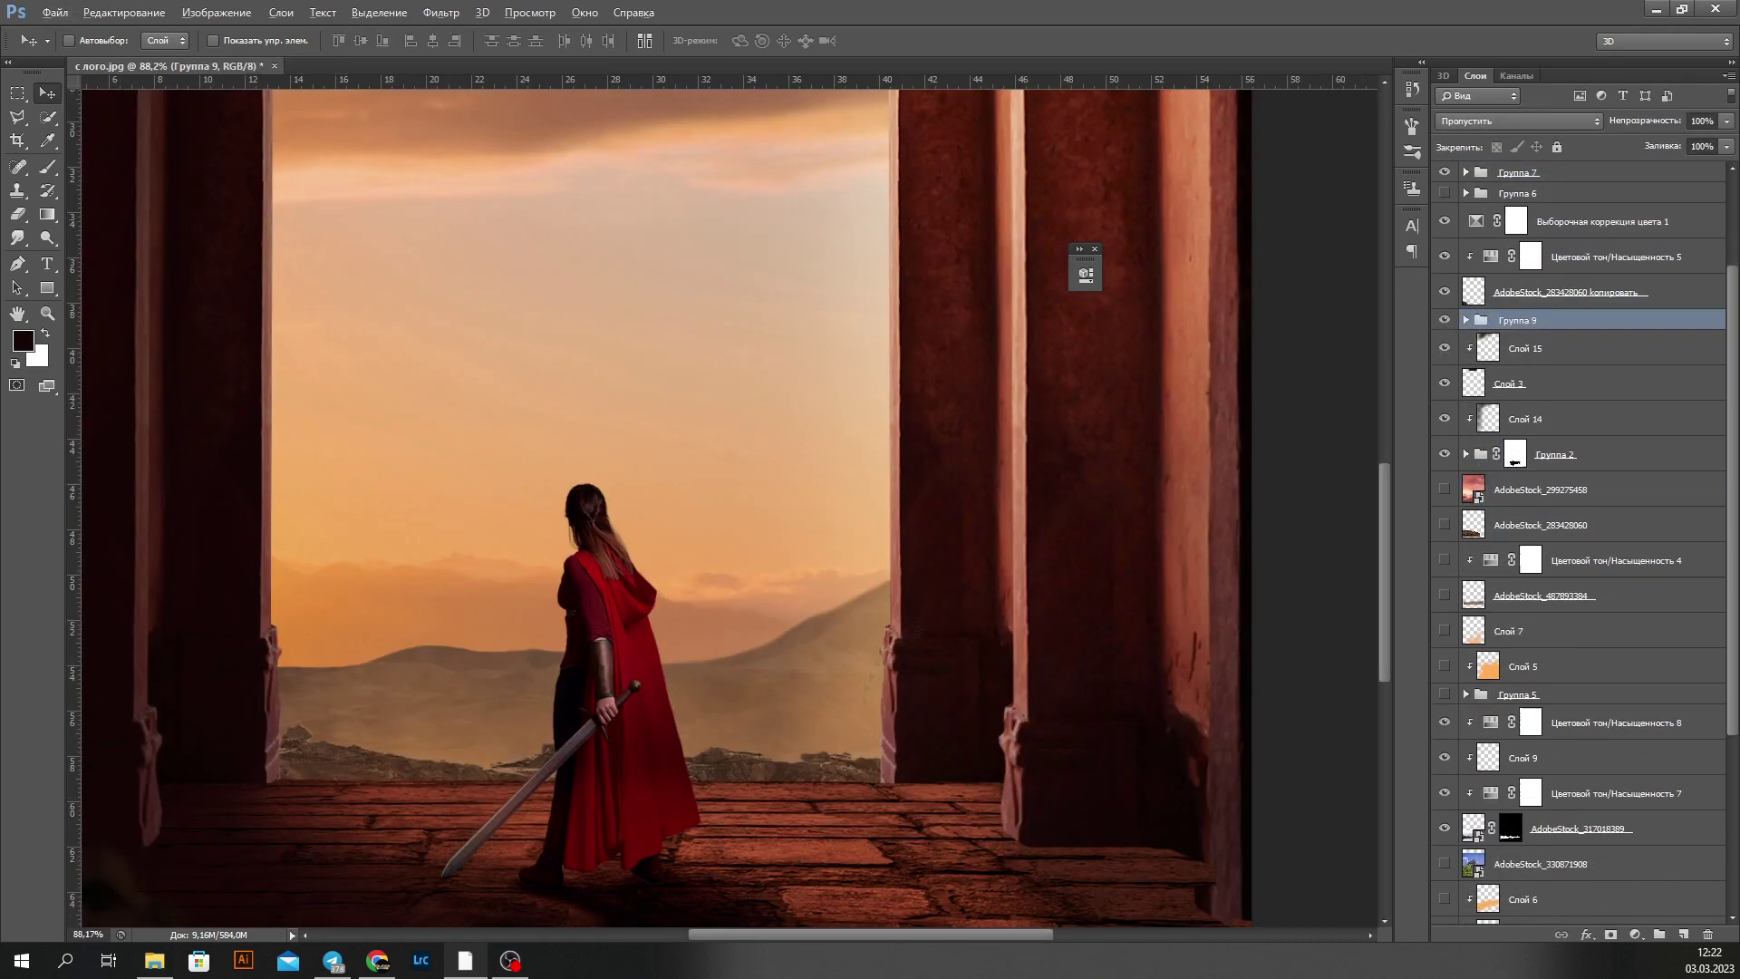
drag(895, 769, 895, 795)
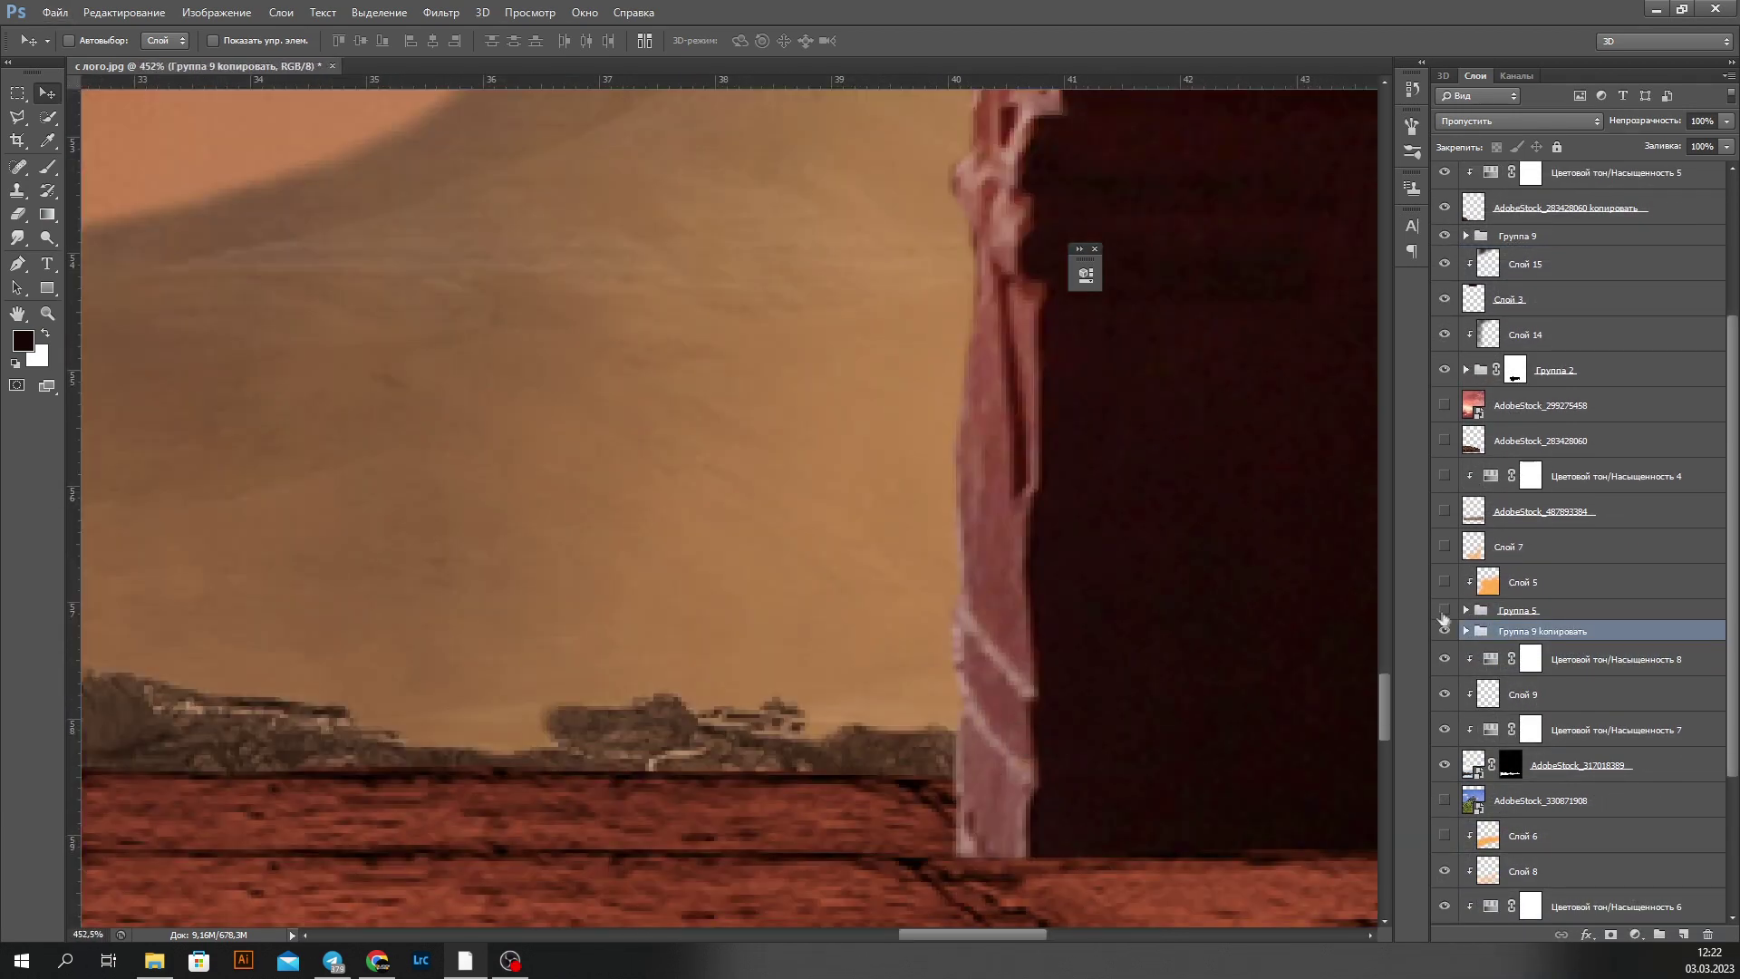
Step: Add a layer mask to Группа 9 and outline the area beside the column base with the Lasso
scroll(1463, 624, up, 5)
click(1486, 463)
click(1610, 935)
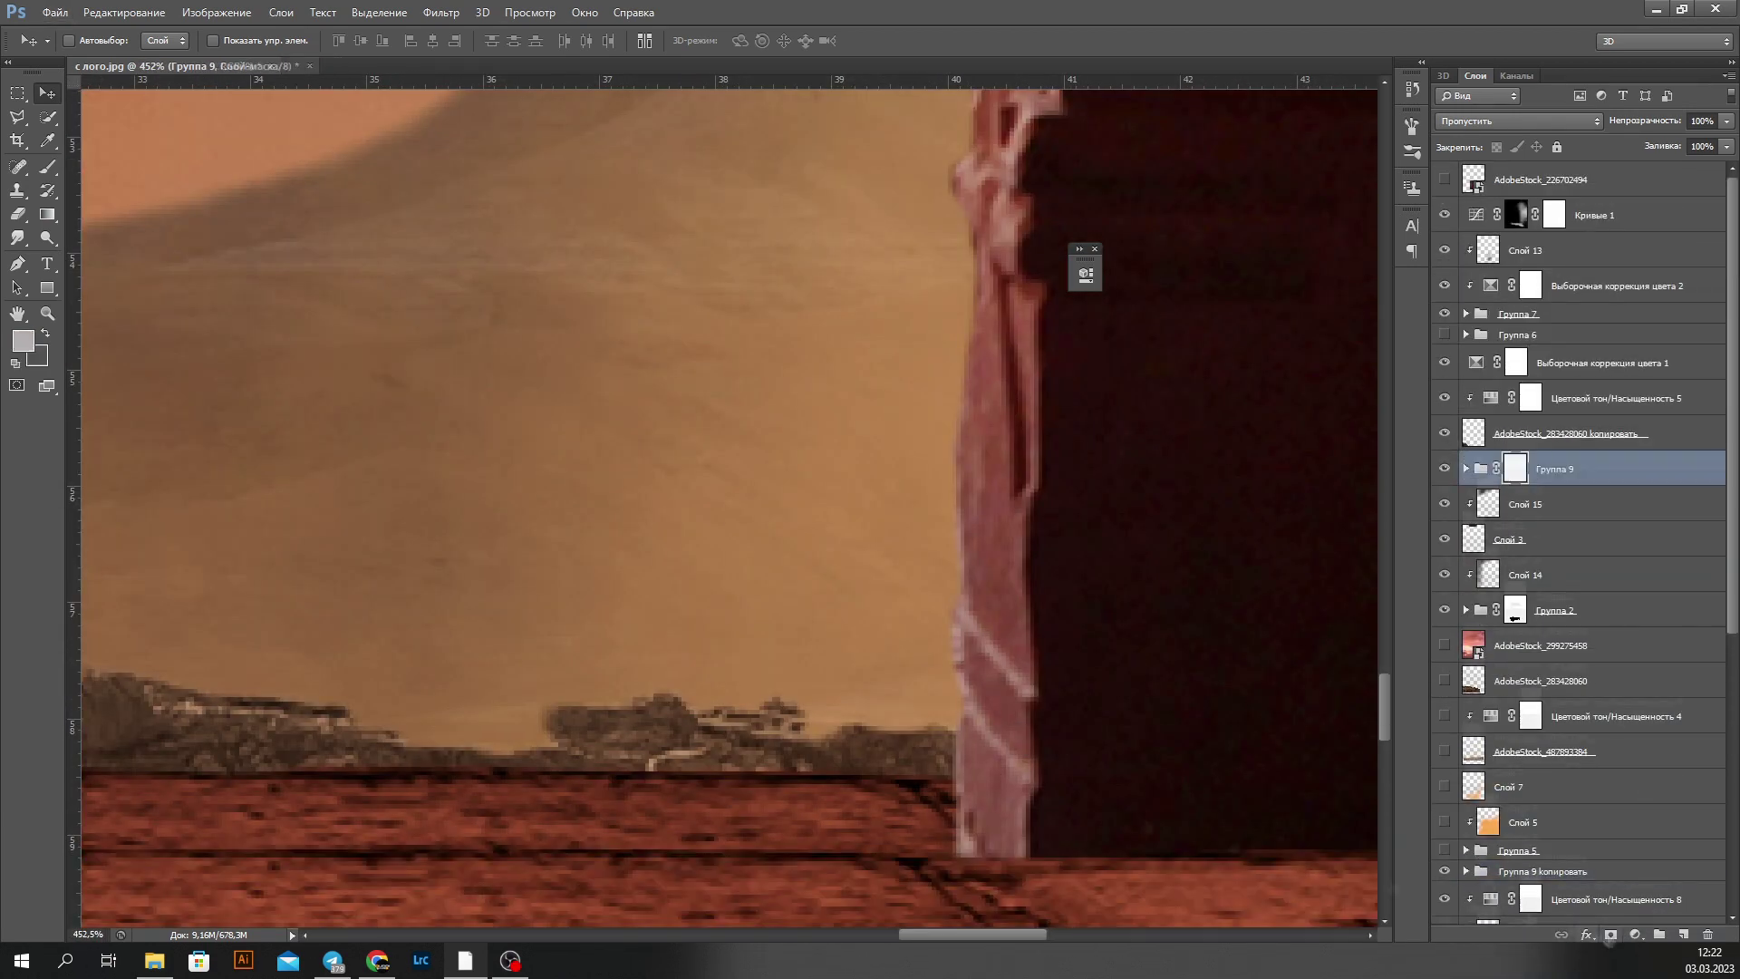
click(1033, 897)
scroll(1034, 897, right, 5)
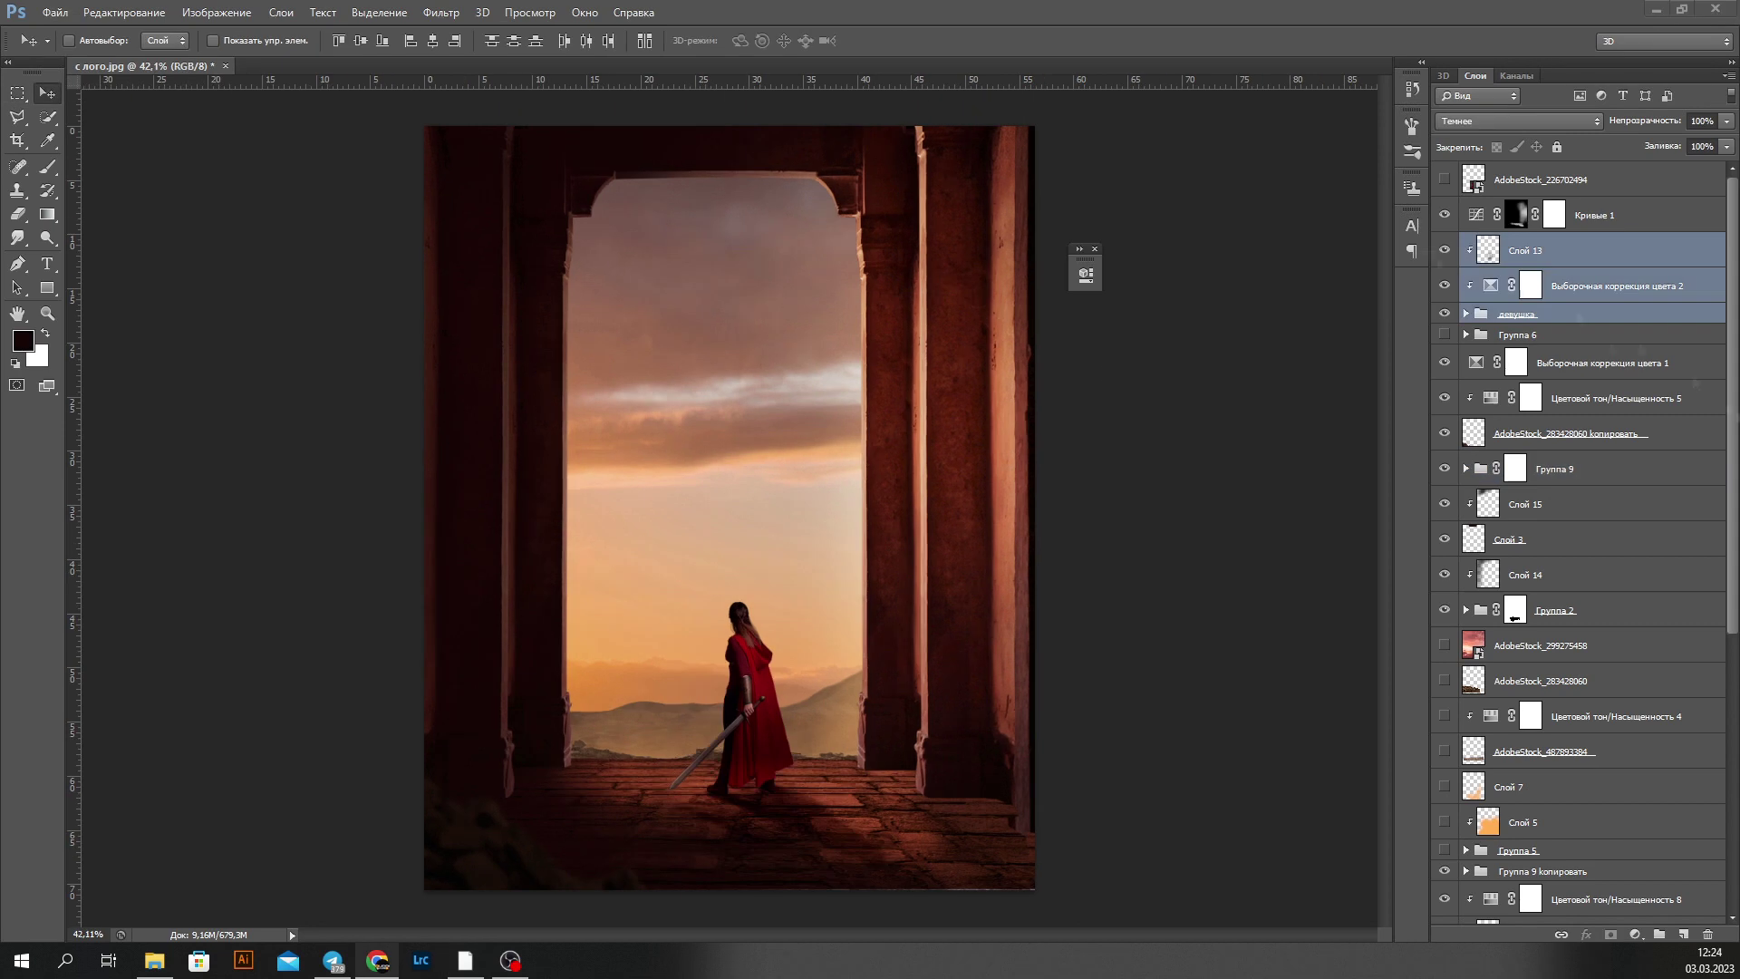
Step: Group the warrior layers and slightly lower brightness with a Brightness/Contrast adjustment
key(ctrl+g)
click(1635, 934)
click(1556, 599)
drag(951, 366, 943, 367)
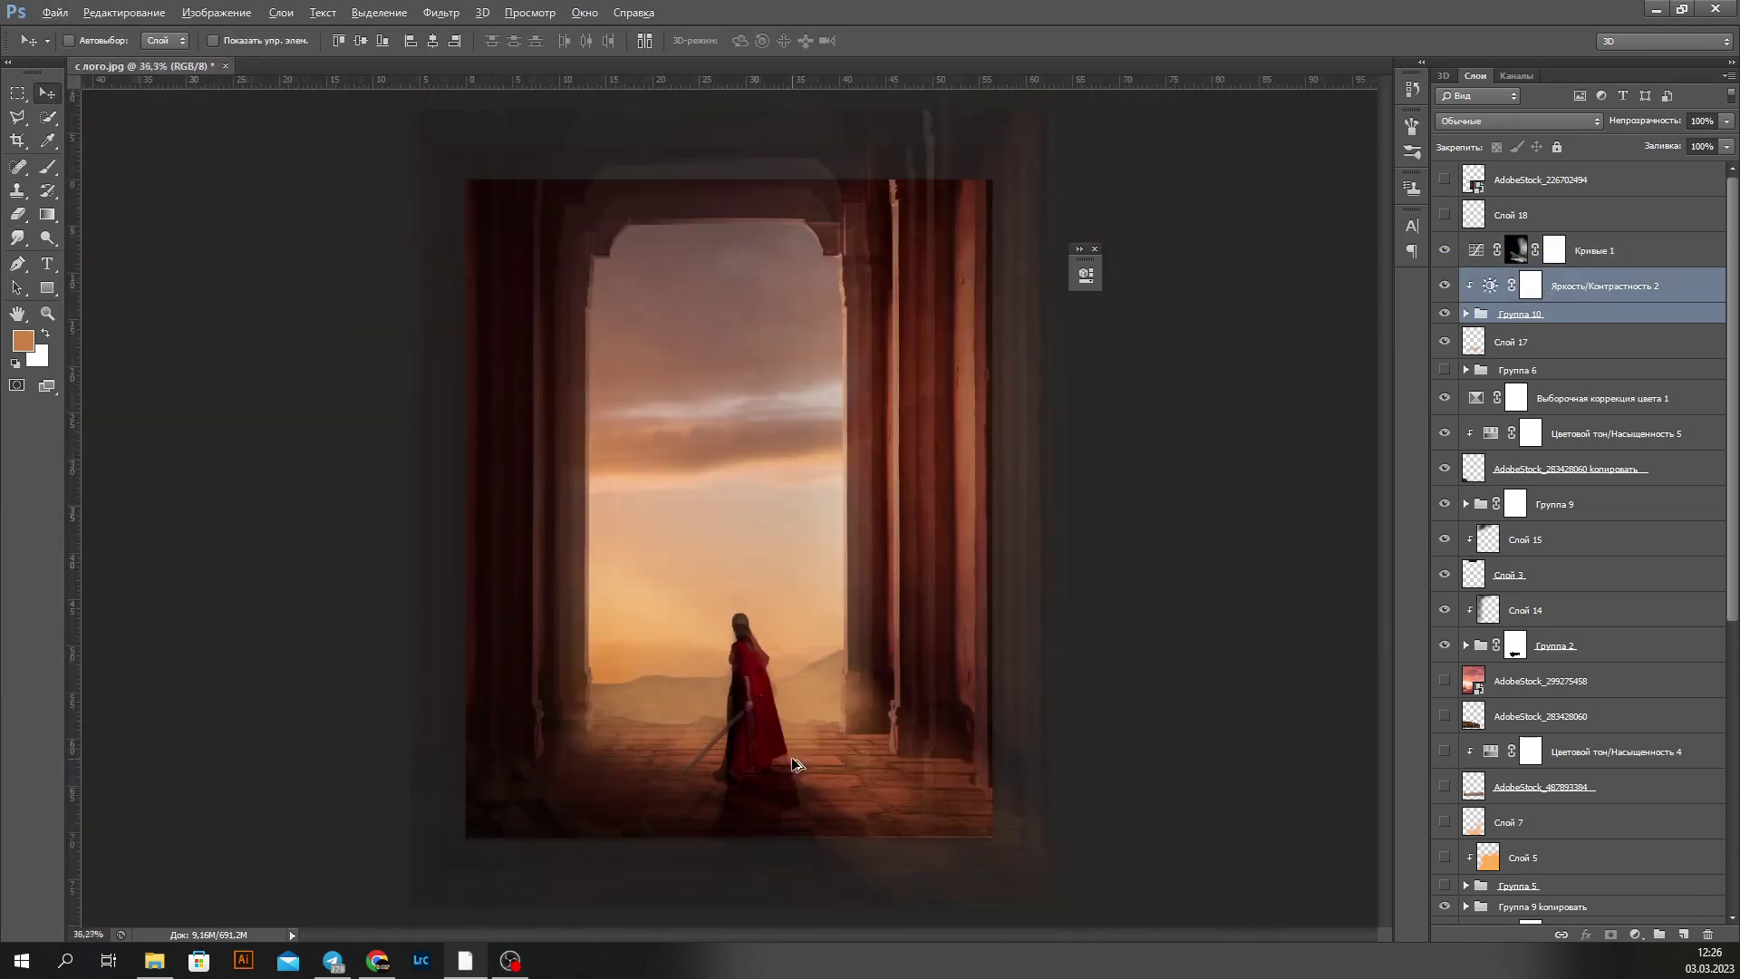
Step: Move the AdobeStock_283428060 копировать haze layer over the floor and darken the scene with curves
click(1568, 468)
drag(716, 890, 705, 879)
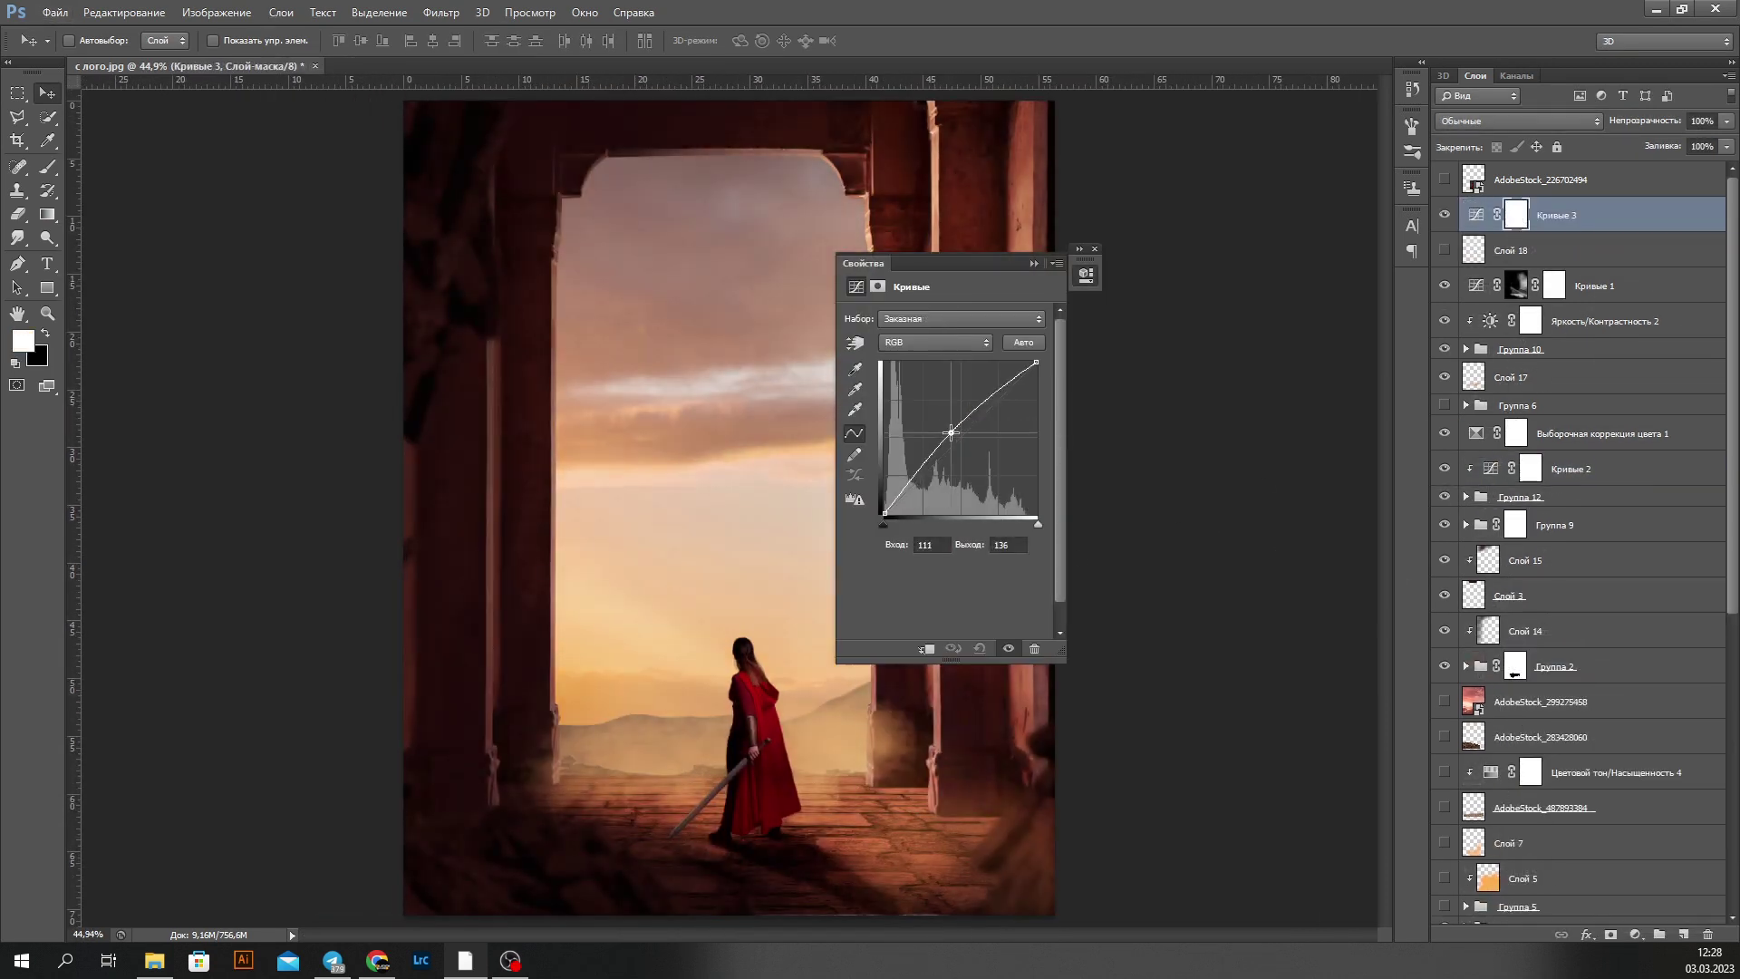
drag(950, 432, 884, 451)
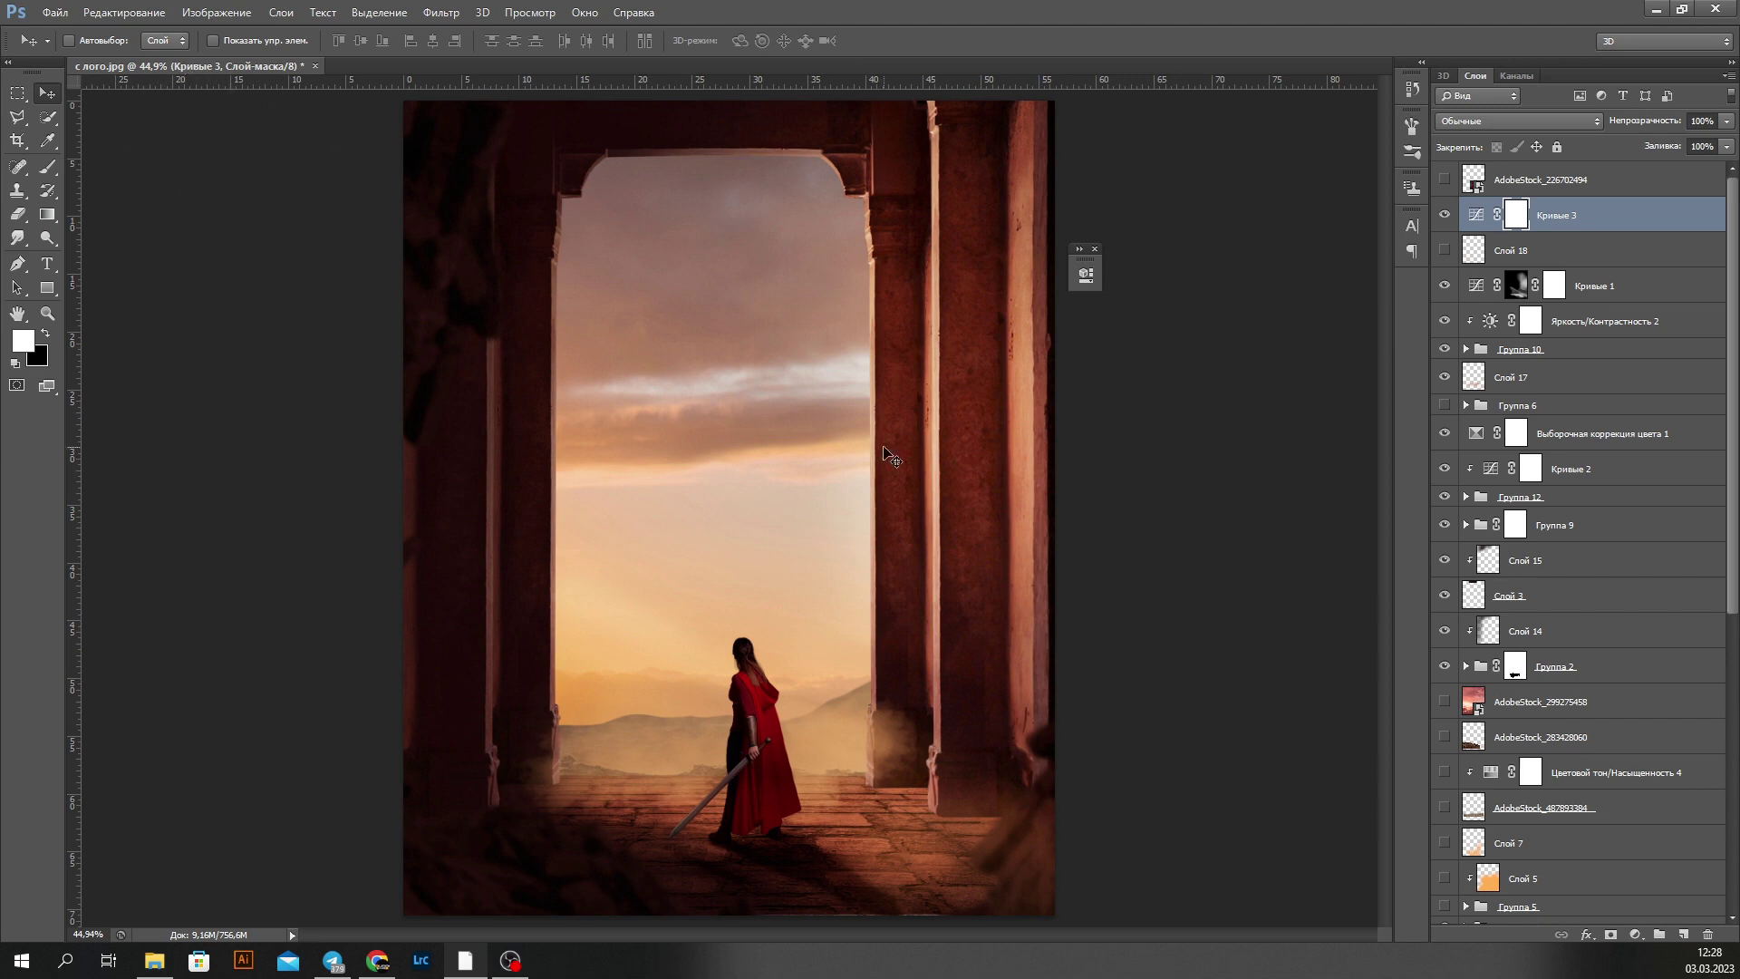
Step: Add a Color Balance adjustment and paint a thin dark shadow under the boots with a 9 px brush
click(1636, 934)
click(1559, 755)
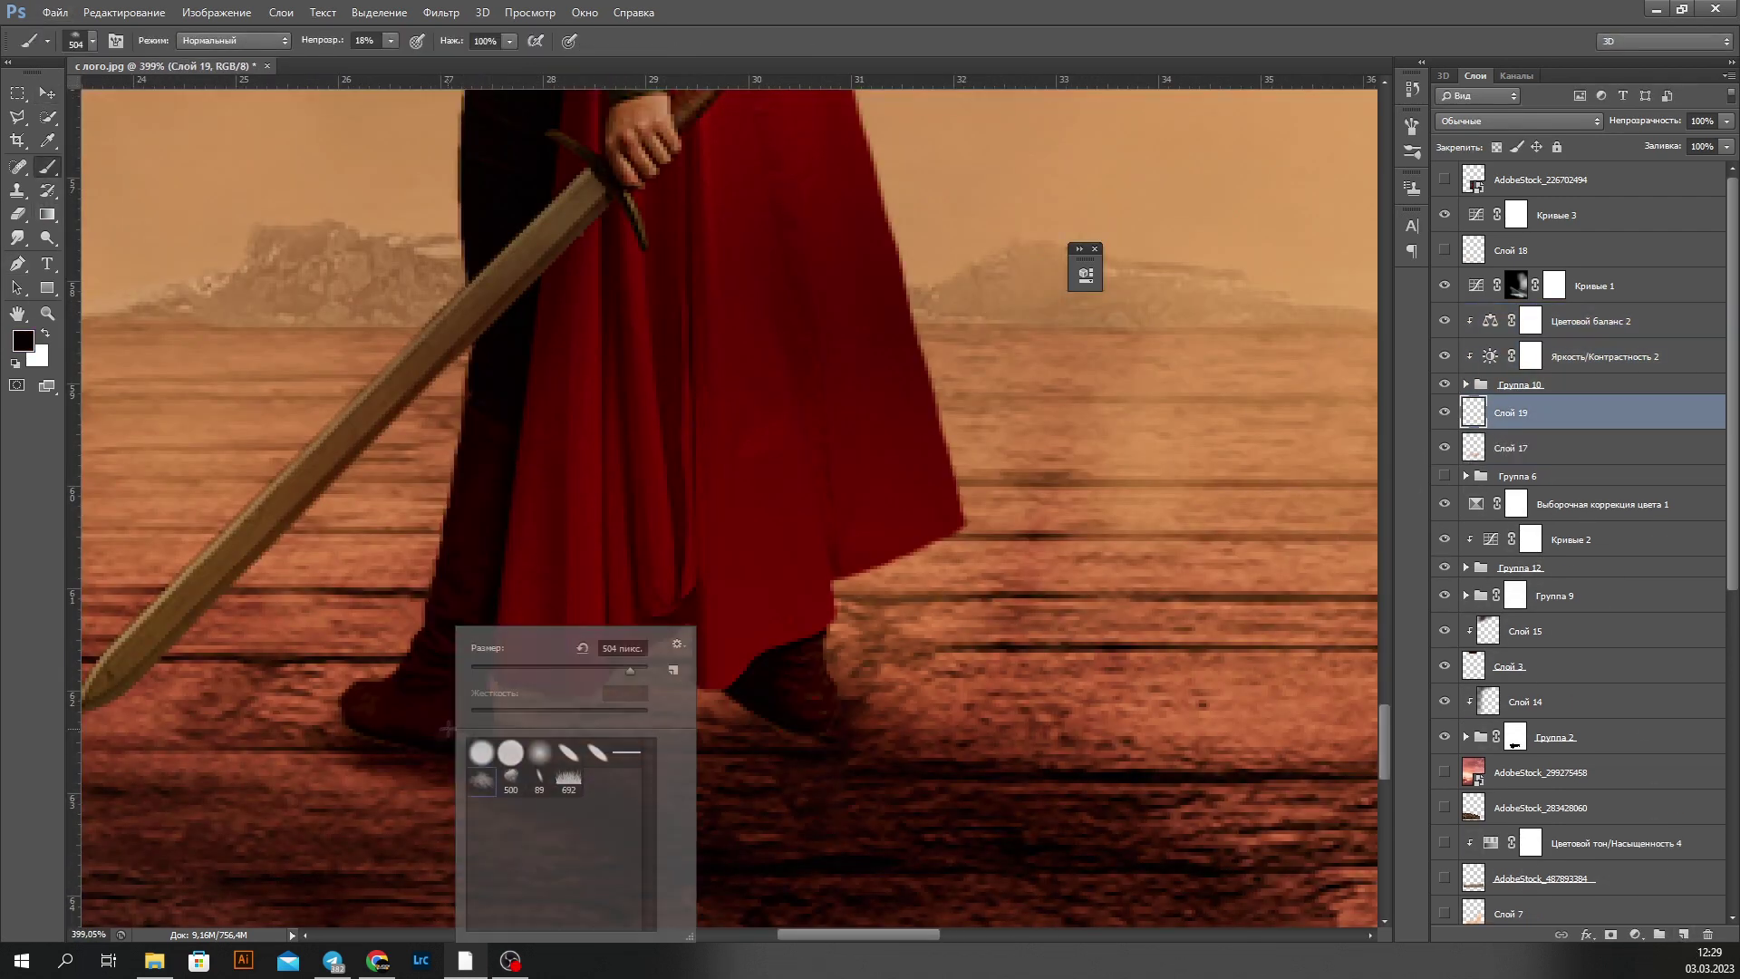
text(9)
key(Return)
drag(348, 721, 489, 747)
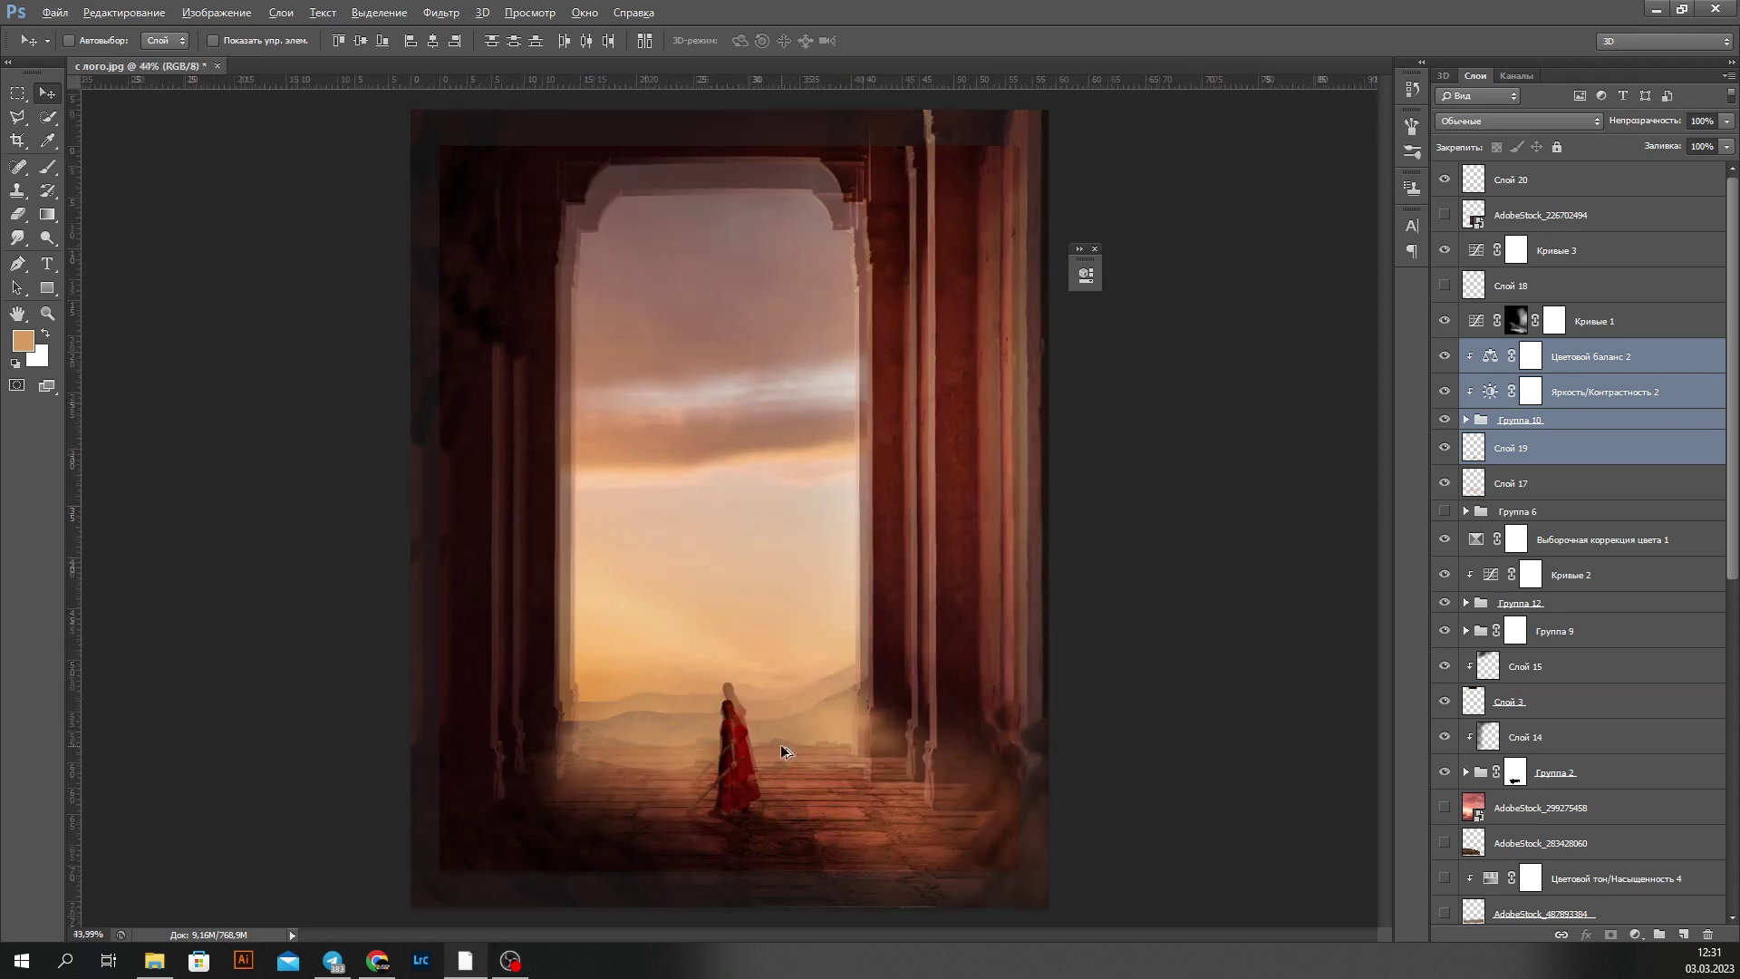
Step: Darken the warrior group strongly with a Brightness/Contrast adjustment at -57
click(1636, 934)
click(1594, 608)
drag(945, 362, 909, 363)
scroll(854, 591, down, 1)
scroll(797, 711, up, 1)
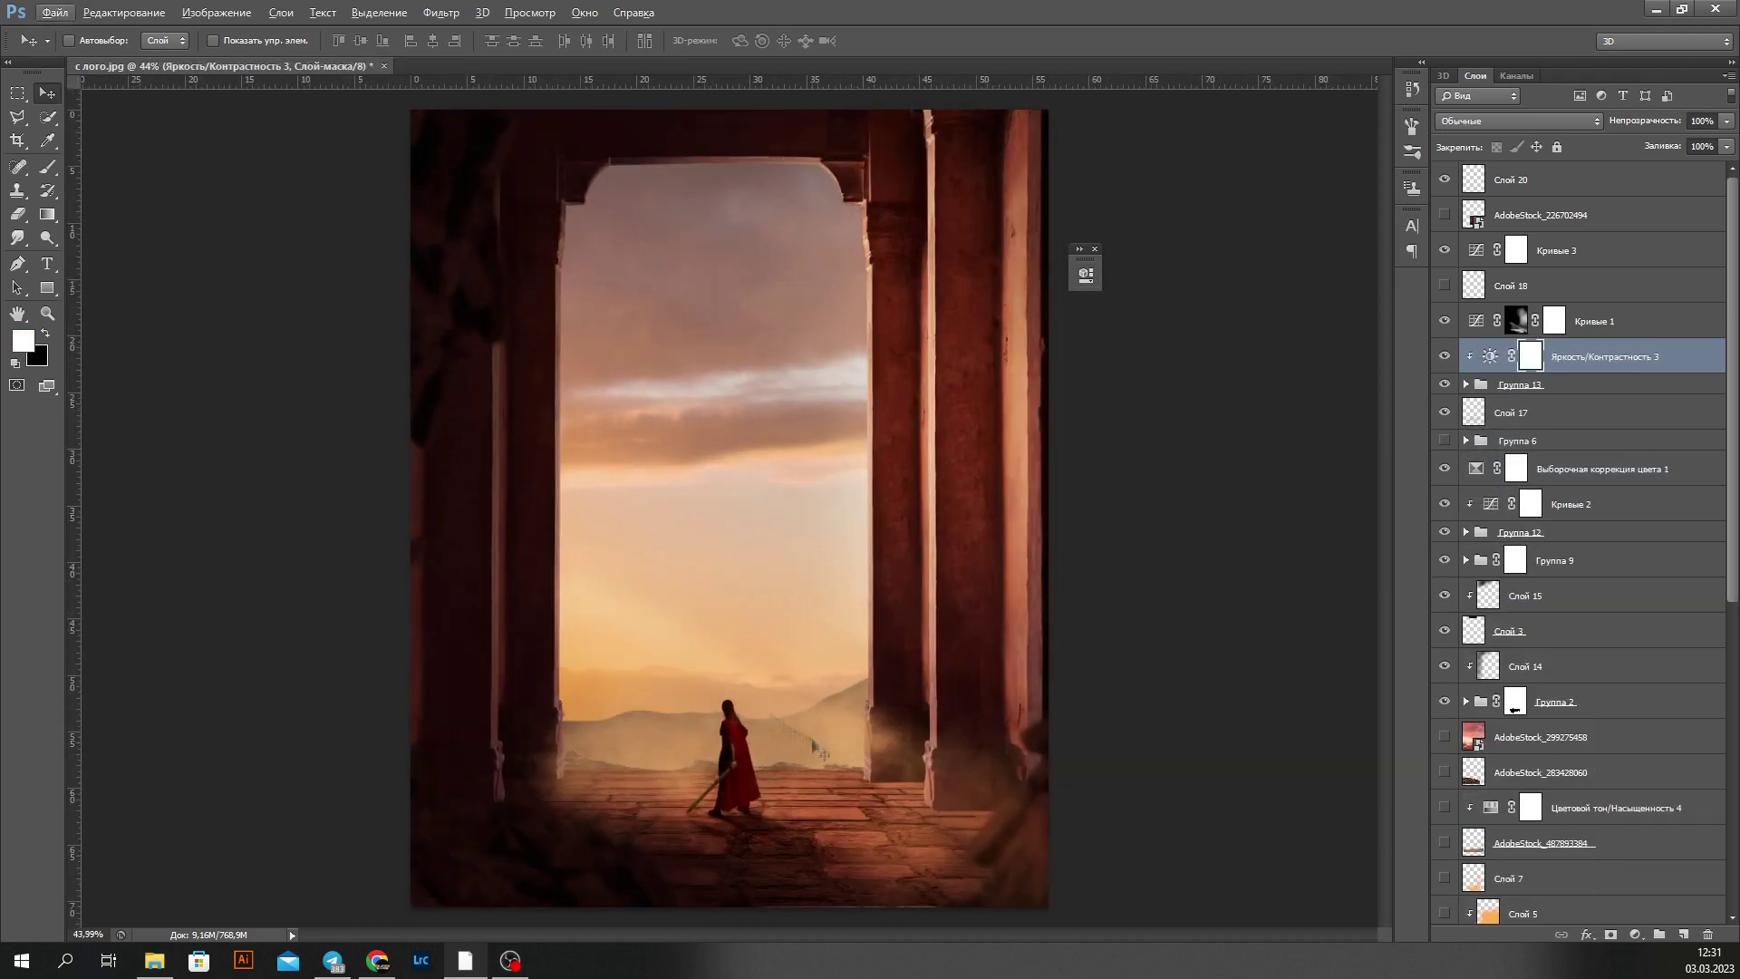
scroll(736, 772, up, 2)
scroll(683, 732, down, 2)
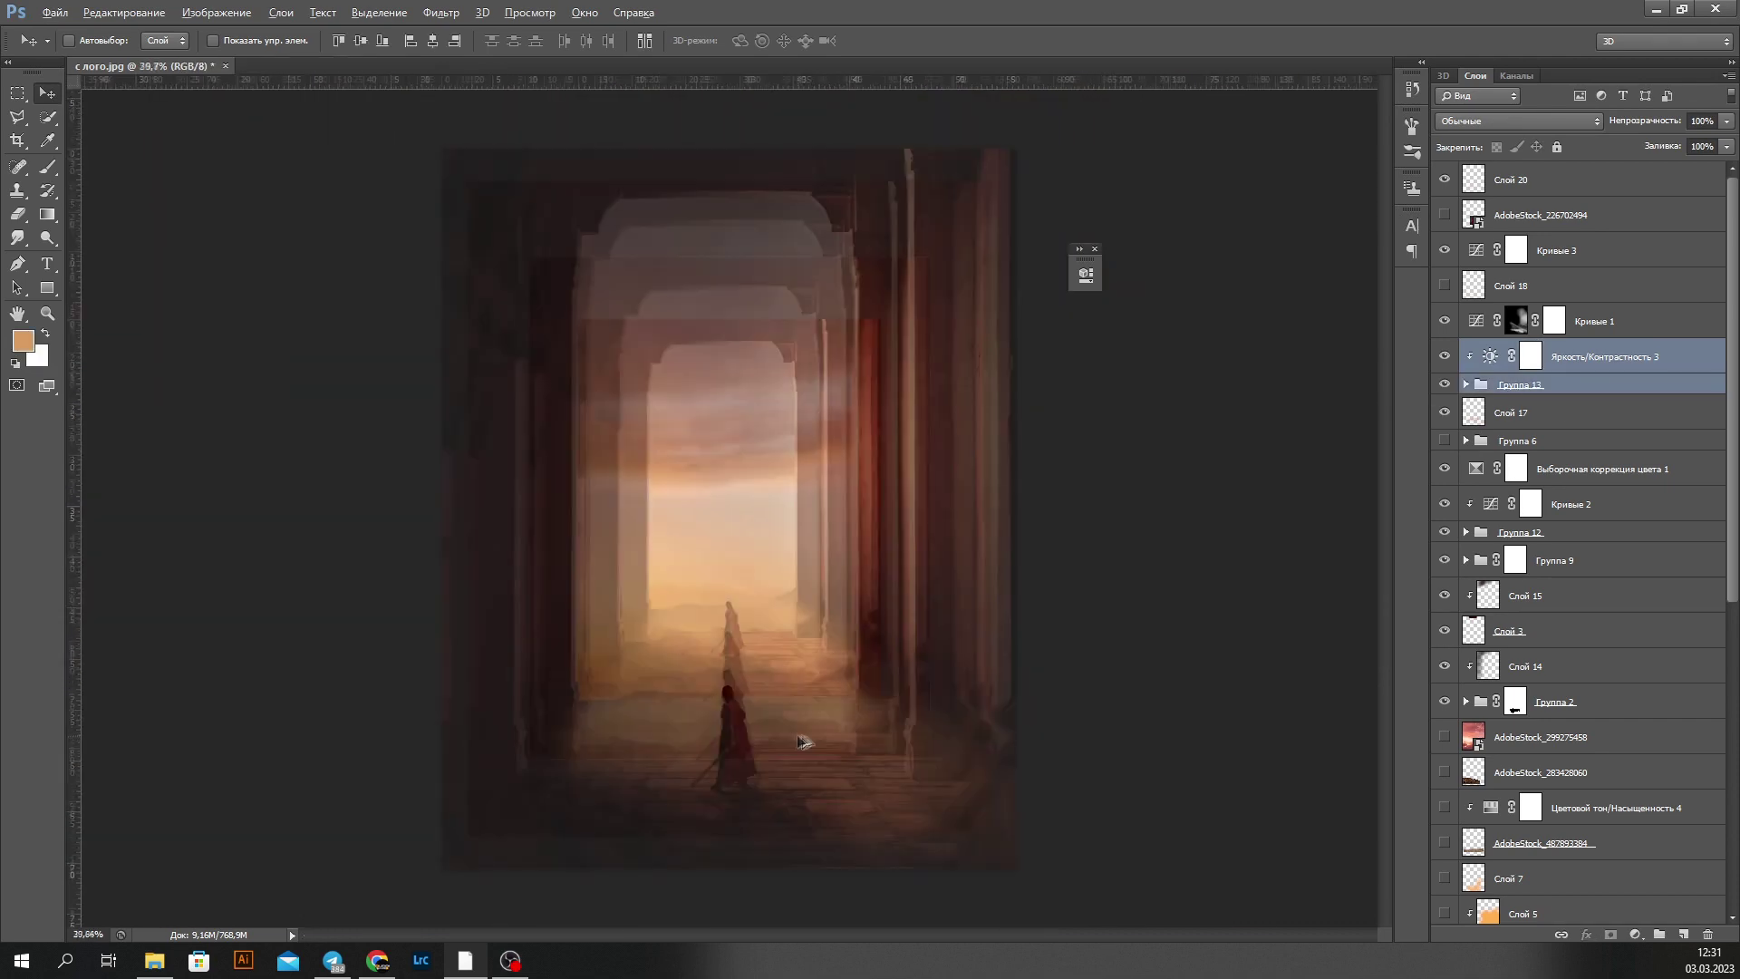
scroll(683, 733, up, 5)
Step: On a new layer, paint fine tan edge highlights with a 3 px brush
key(alt+bracketright)
key(d)
key(ctrl+shift+alt+n)
key(b)
alt+click(583, 318)
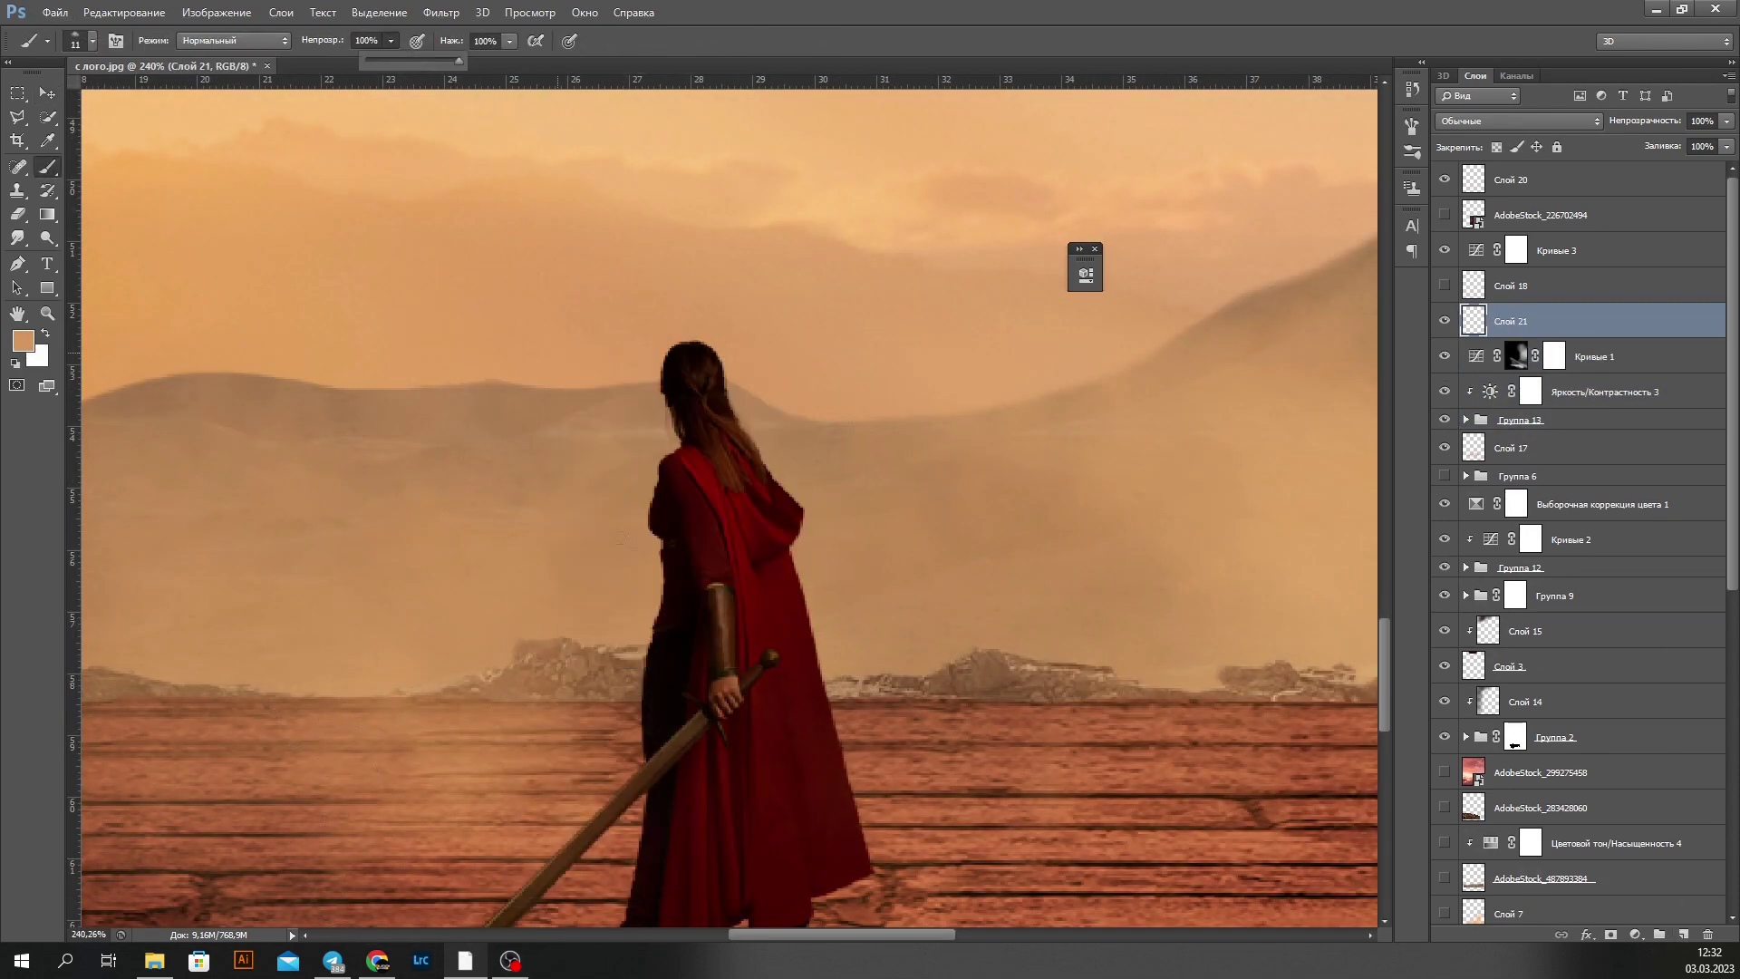
scroll(683, 611, up, 2)
right_click(704, 520)
drag(795, 562, 720, 566)
key(Return)
scroll(718, 635, down, 5)
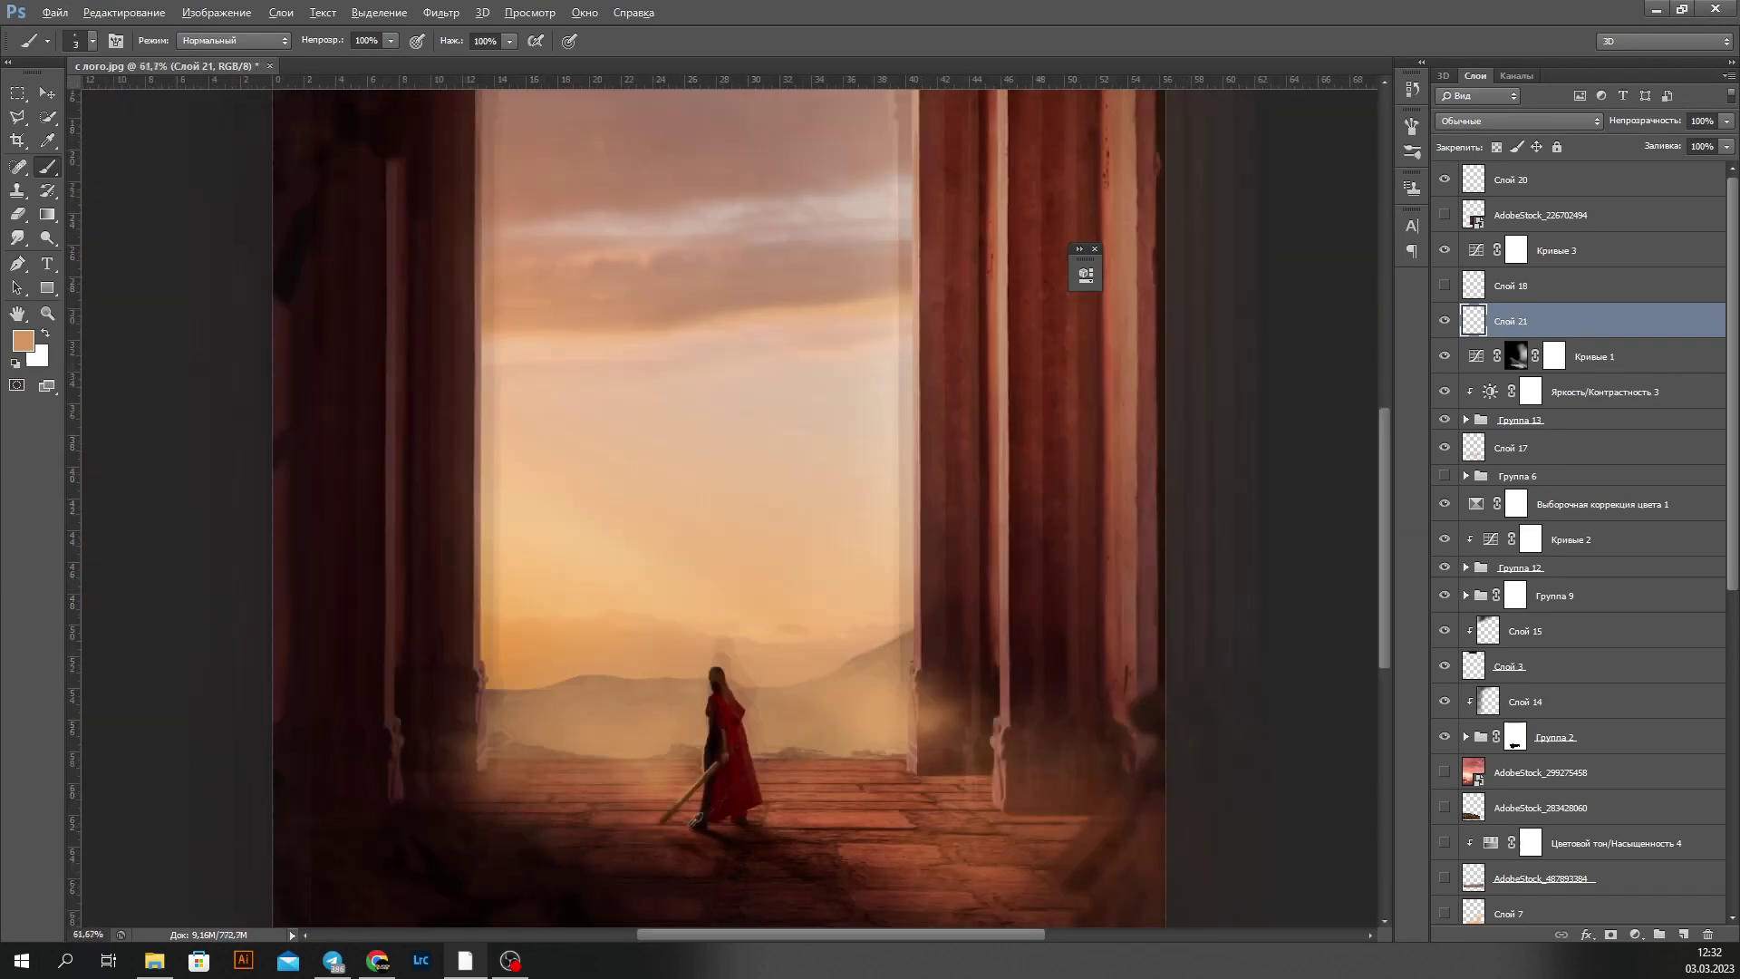
scroll(718, 634, up, 4)
Step: Smudge the painted tan strokes to soften them
key(r)
right_click(775, 627)
key(Escape)
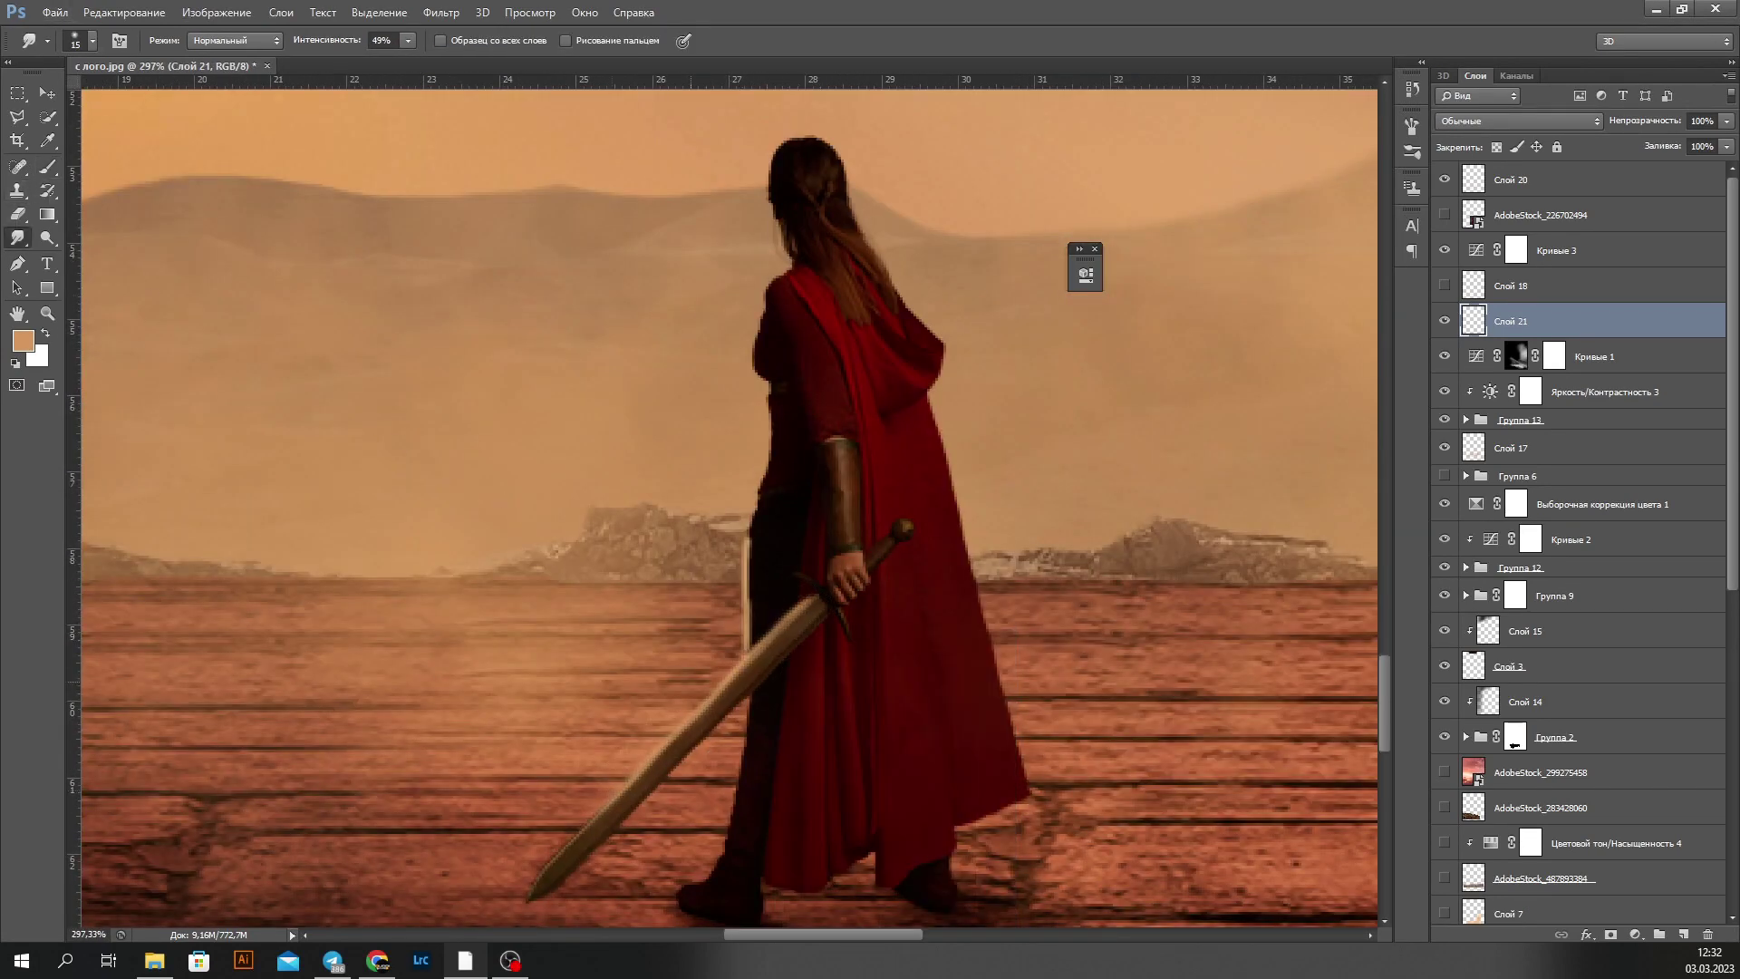
scroll(764, 599, down, 5)
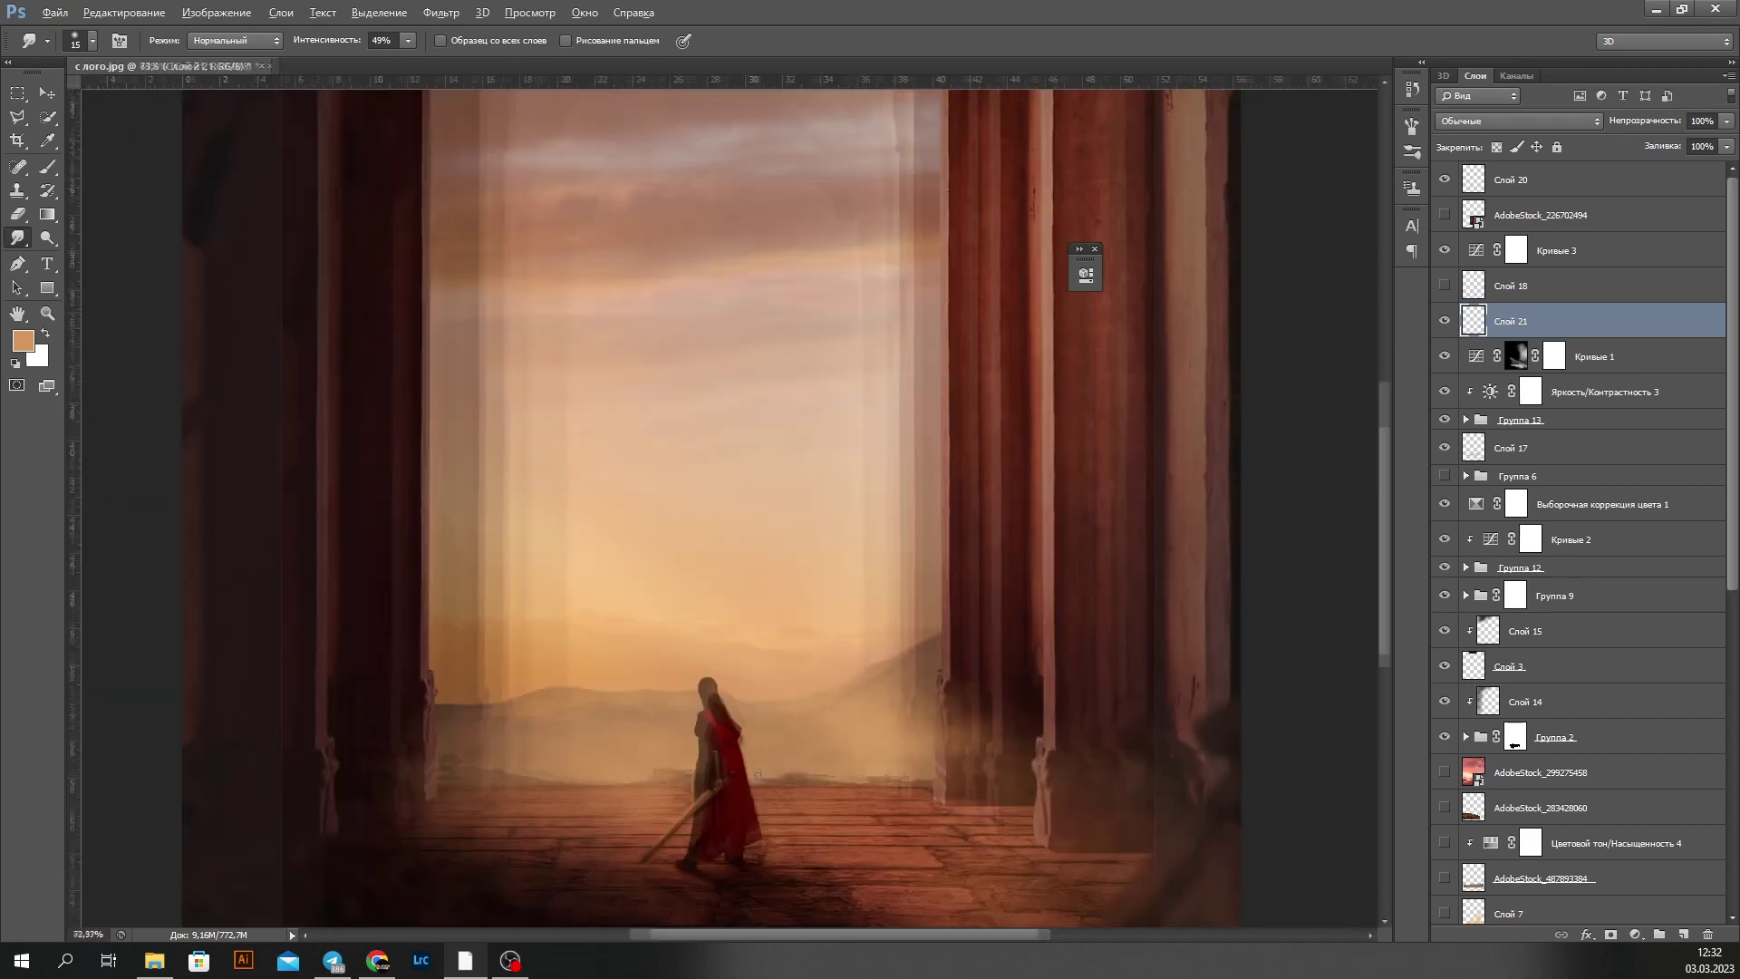
scroll(764, 598, up, 6)
Step: On another new layer, brush a faint glow around the warrior using a 64 px brush at 7% opacity
key(ctrl+shift+n)
key(b)
right_click(738, 471)
key(Escape)
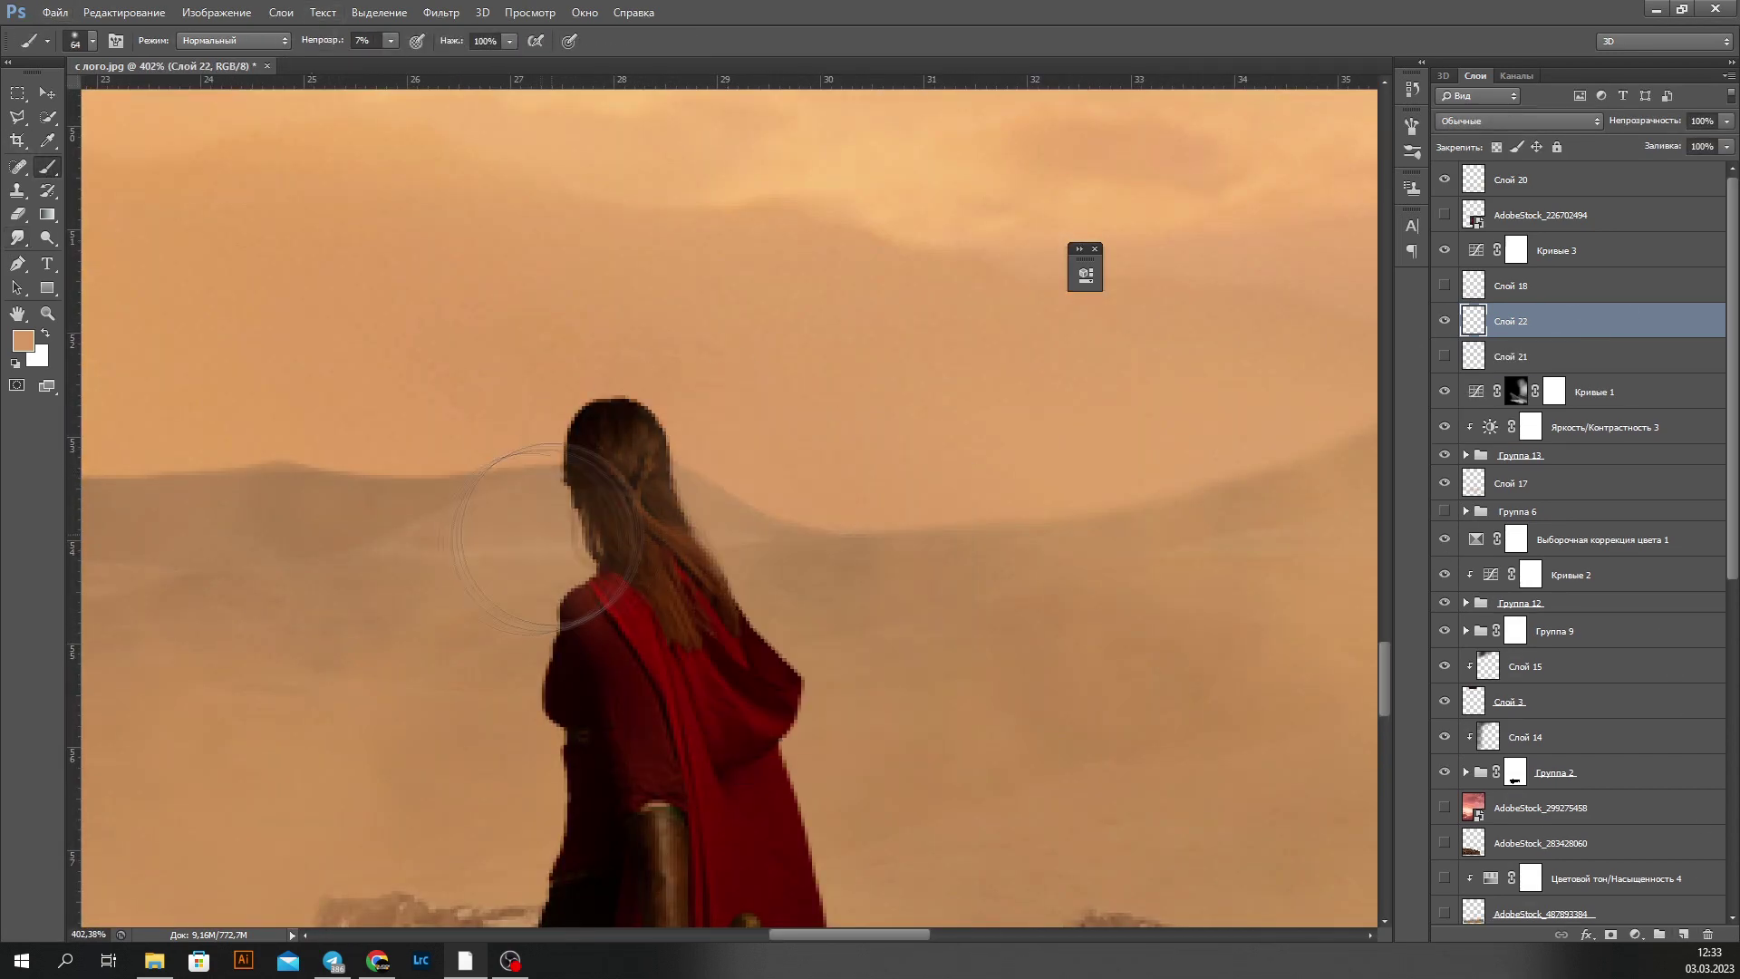
scroll(776, 580, down, 3)
scroll(784, 378, up, 1)
key(0)
key(7)
scroll(785, 378, down, 4)
scroll(879, 590, up, 4)
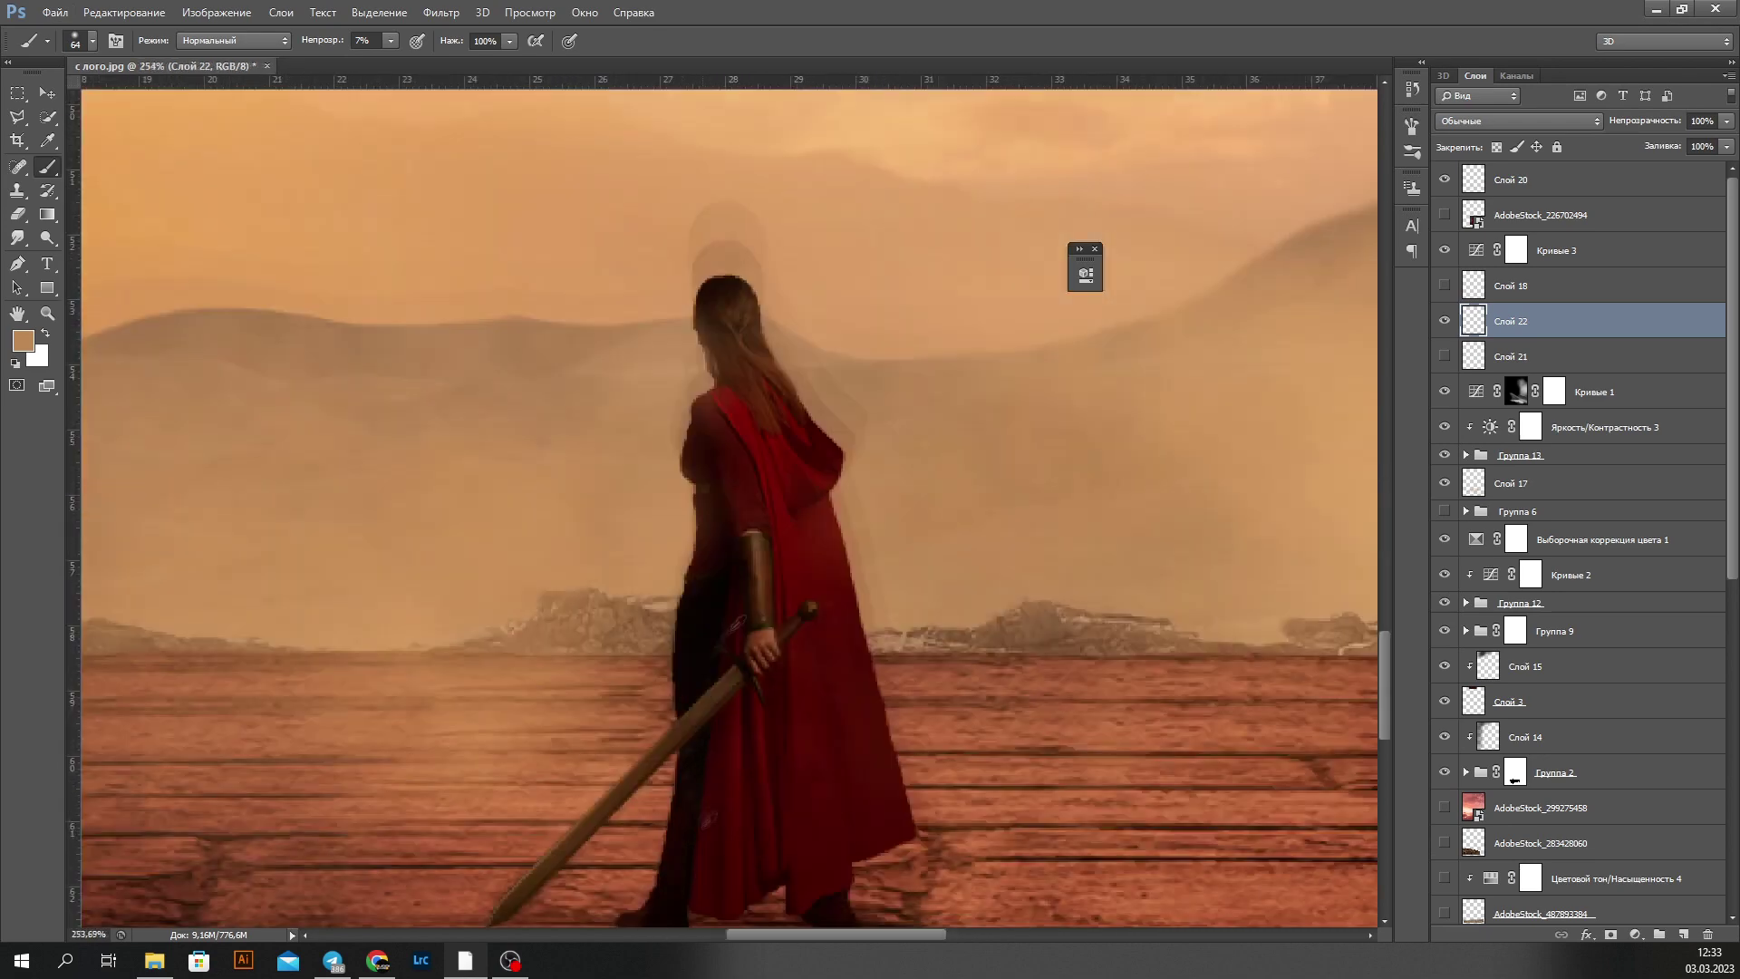
Step: Select the Группа 9 копировать group with the Move tool active
scroll(816, 453, down, 3)
scroll(785, 406, down, 1)
scroll(784, 405, down, 3)
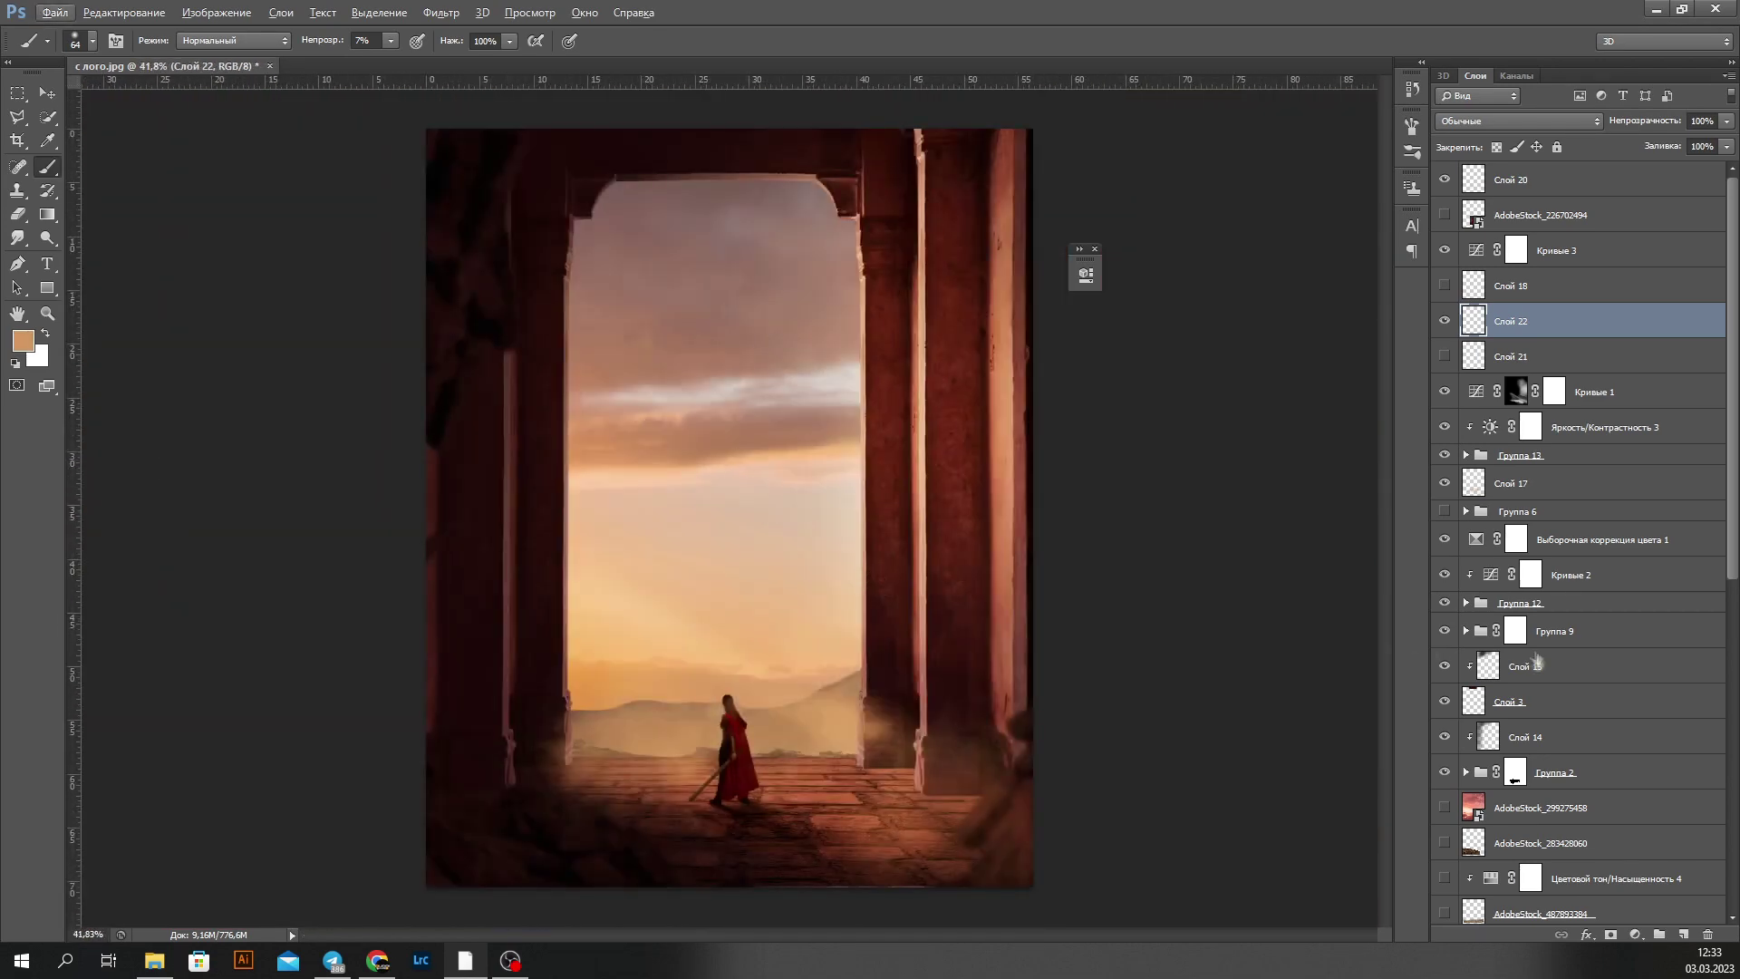
scroll(1586, 544, down, 5)
click(1541, 468)
key(v)
scroll(862, 780, up, 3)
Step: Merge the floor group into a single левый пол layer
scroll(862, 780, up, 3)
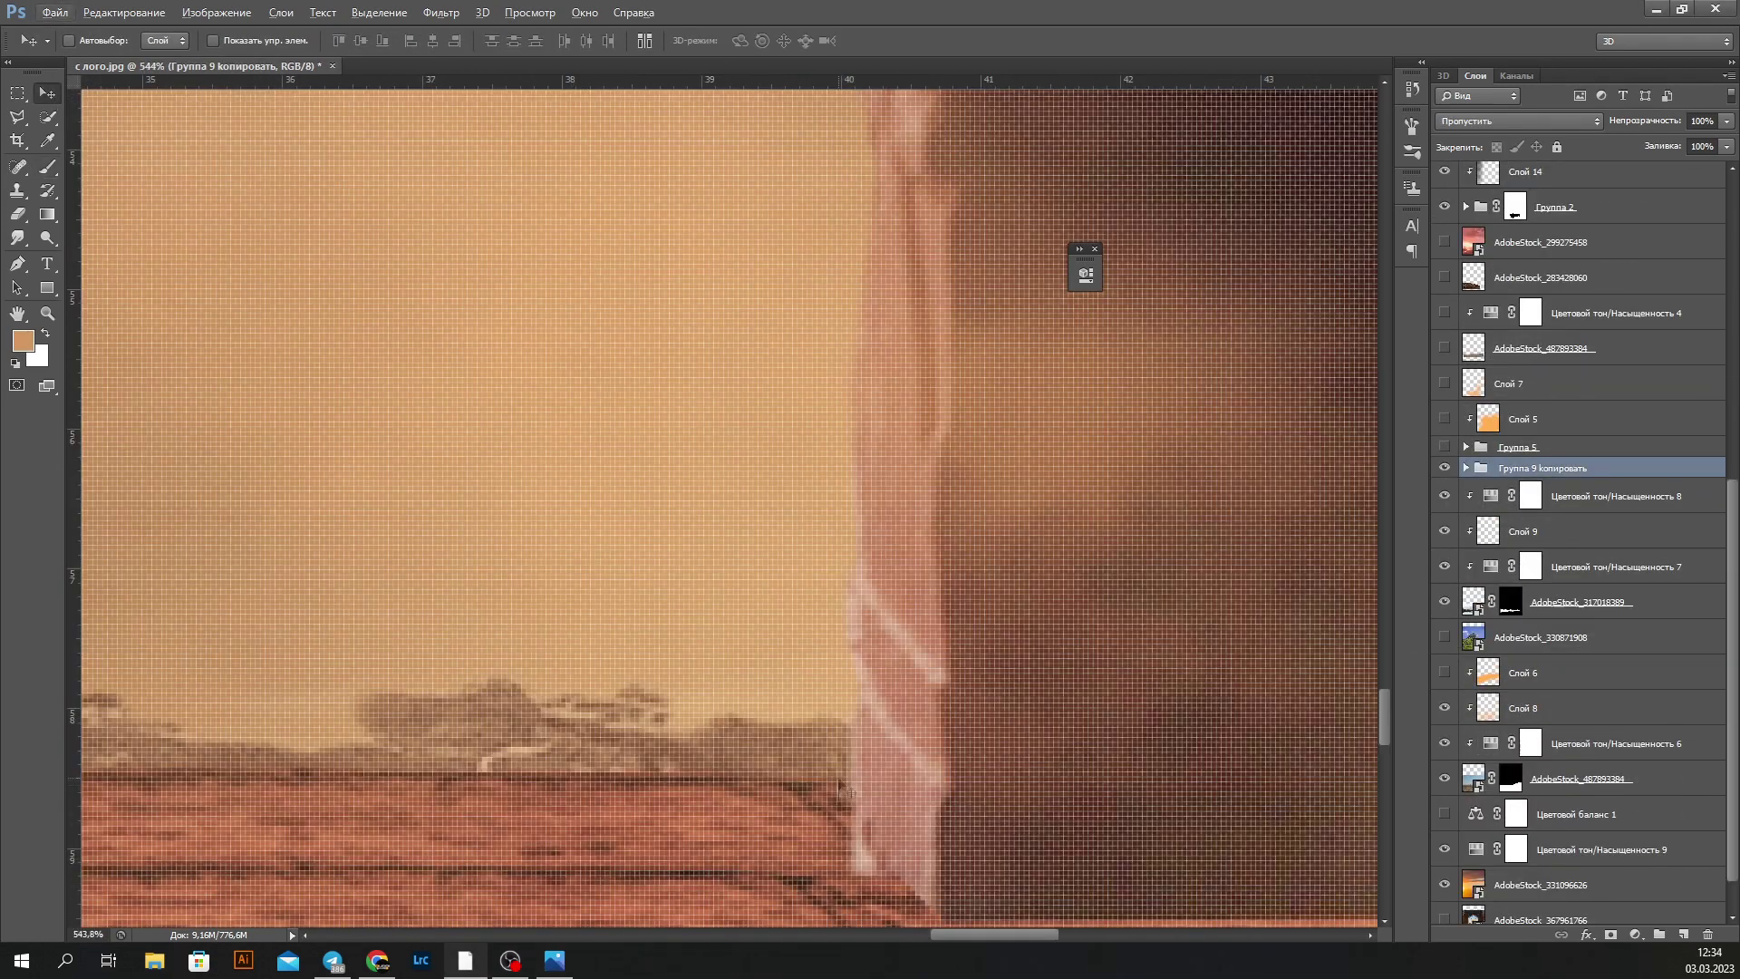
scroll(862, 780, down, 4)
scroll(862, 780, up, 3)
scroll(704, 594, down, 2)
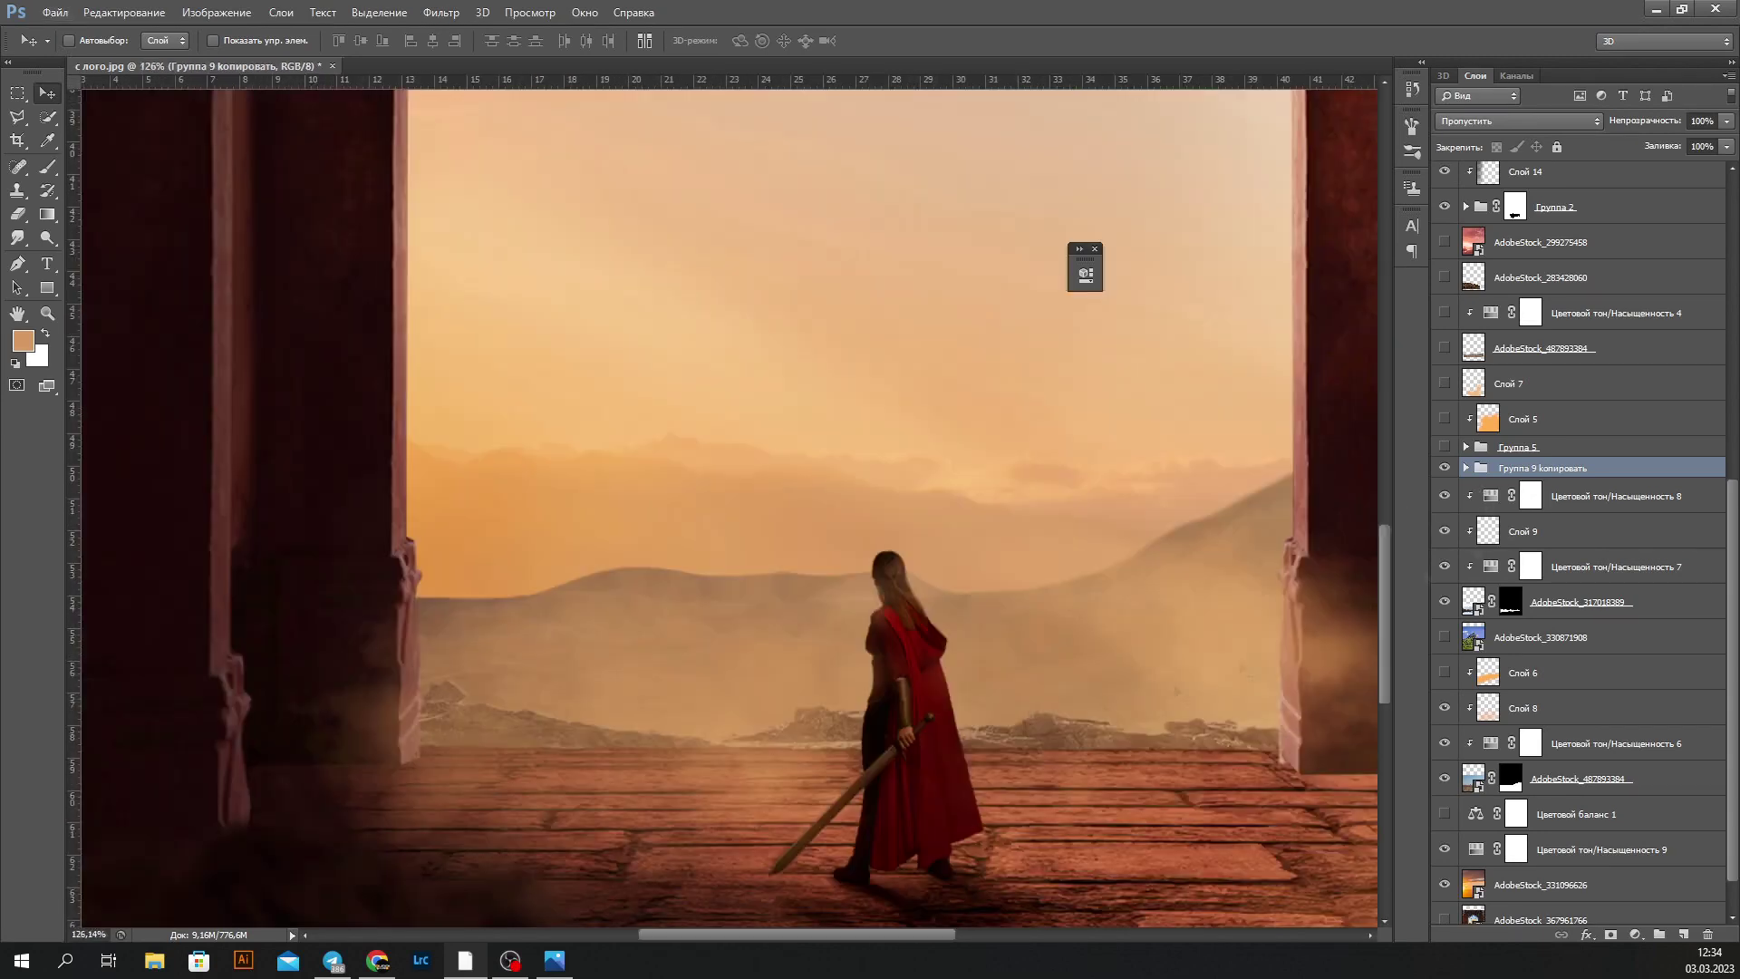
key(ctrl+shift+alt+n)
right_click(1525, 505)
click(1215, 661)
scroll(750, 583, up, 2)
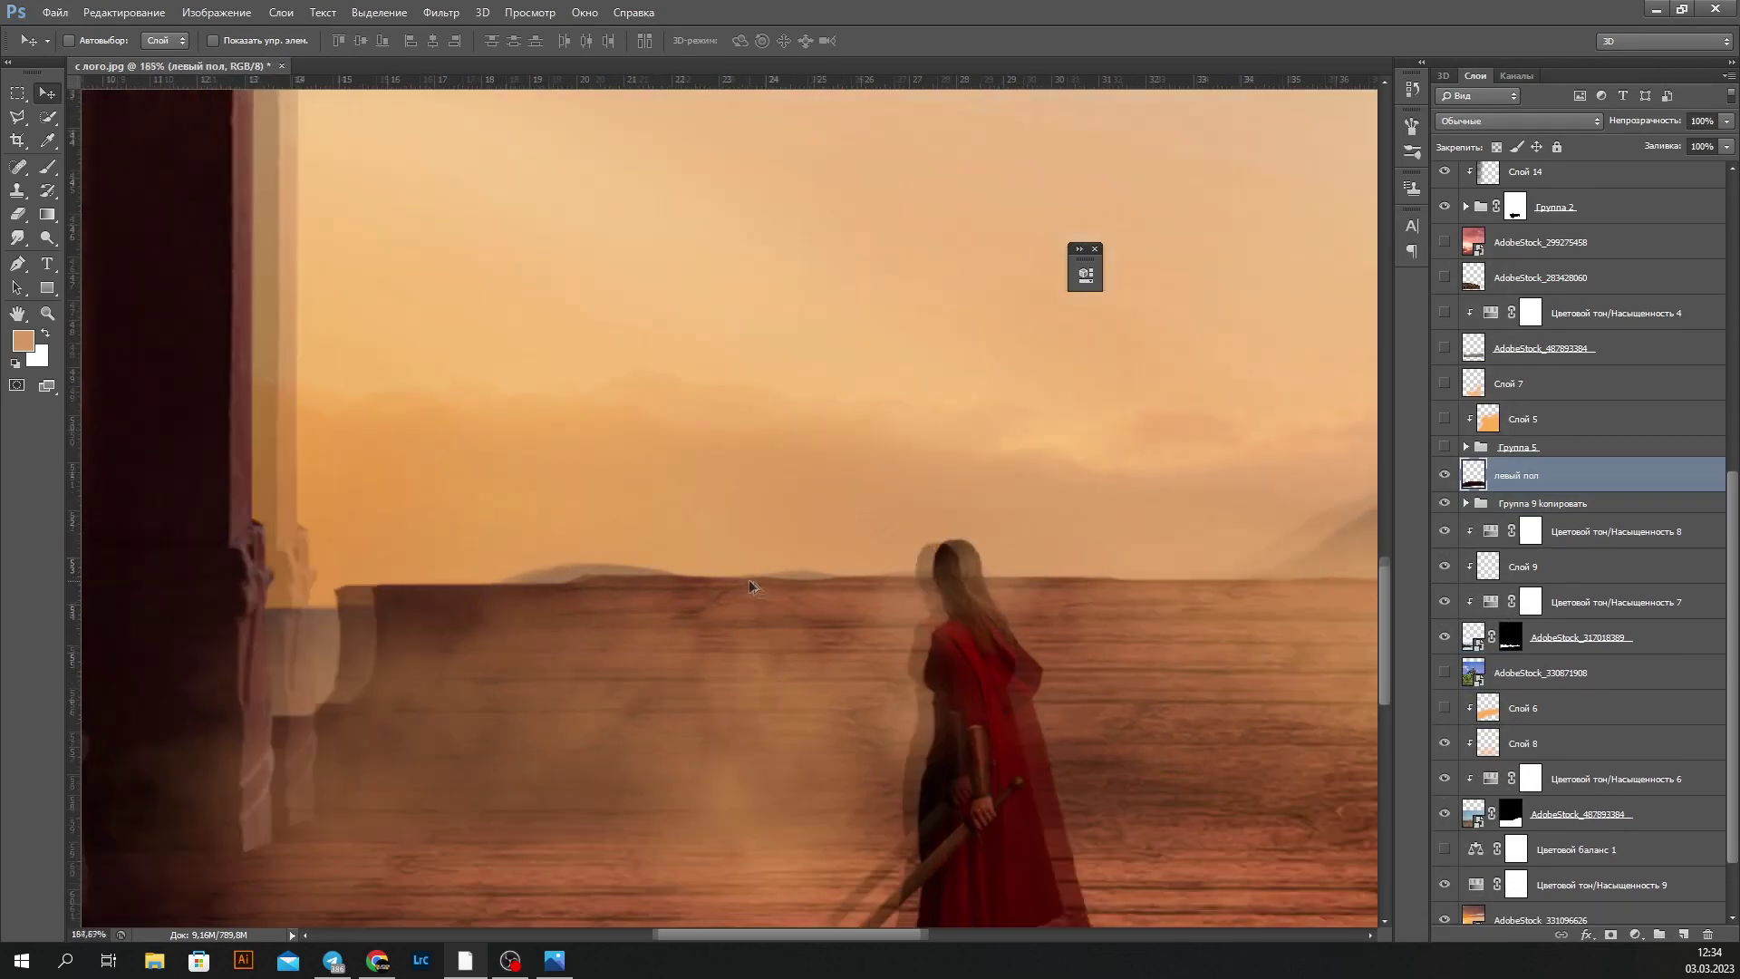
Step: Copy a rectangular floor strip to its own layer, hide the merged floor, and position the strip
key(m)
drag(563, 572, 740, 614)
key(ctrl+j)
click(1445, 510)
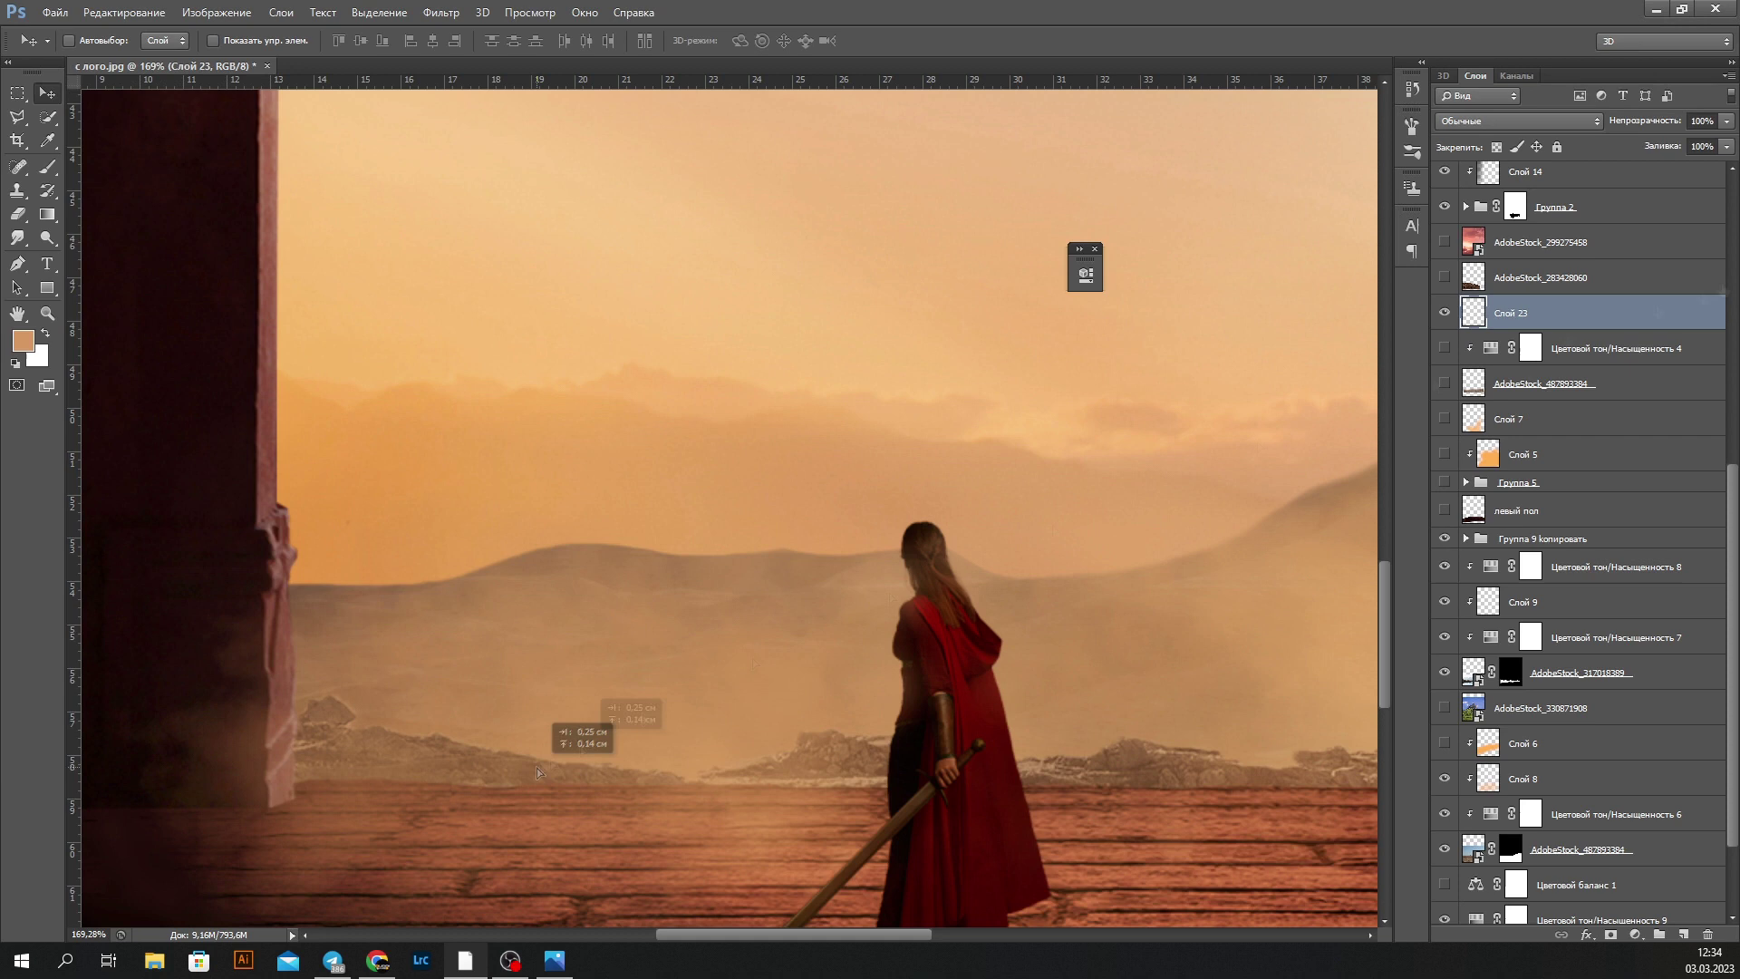
drag(1595, 172, 1618, 235)
scroll(498, 758, up, 3)
key(ctrl+t)
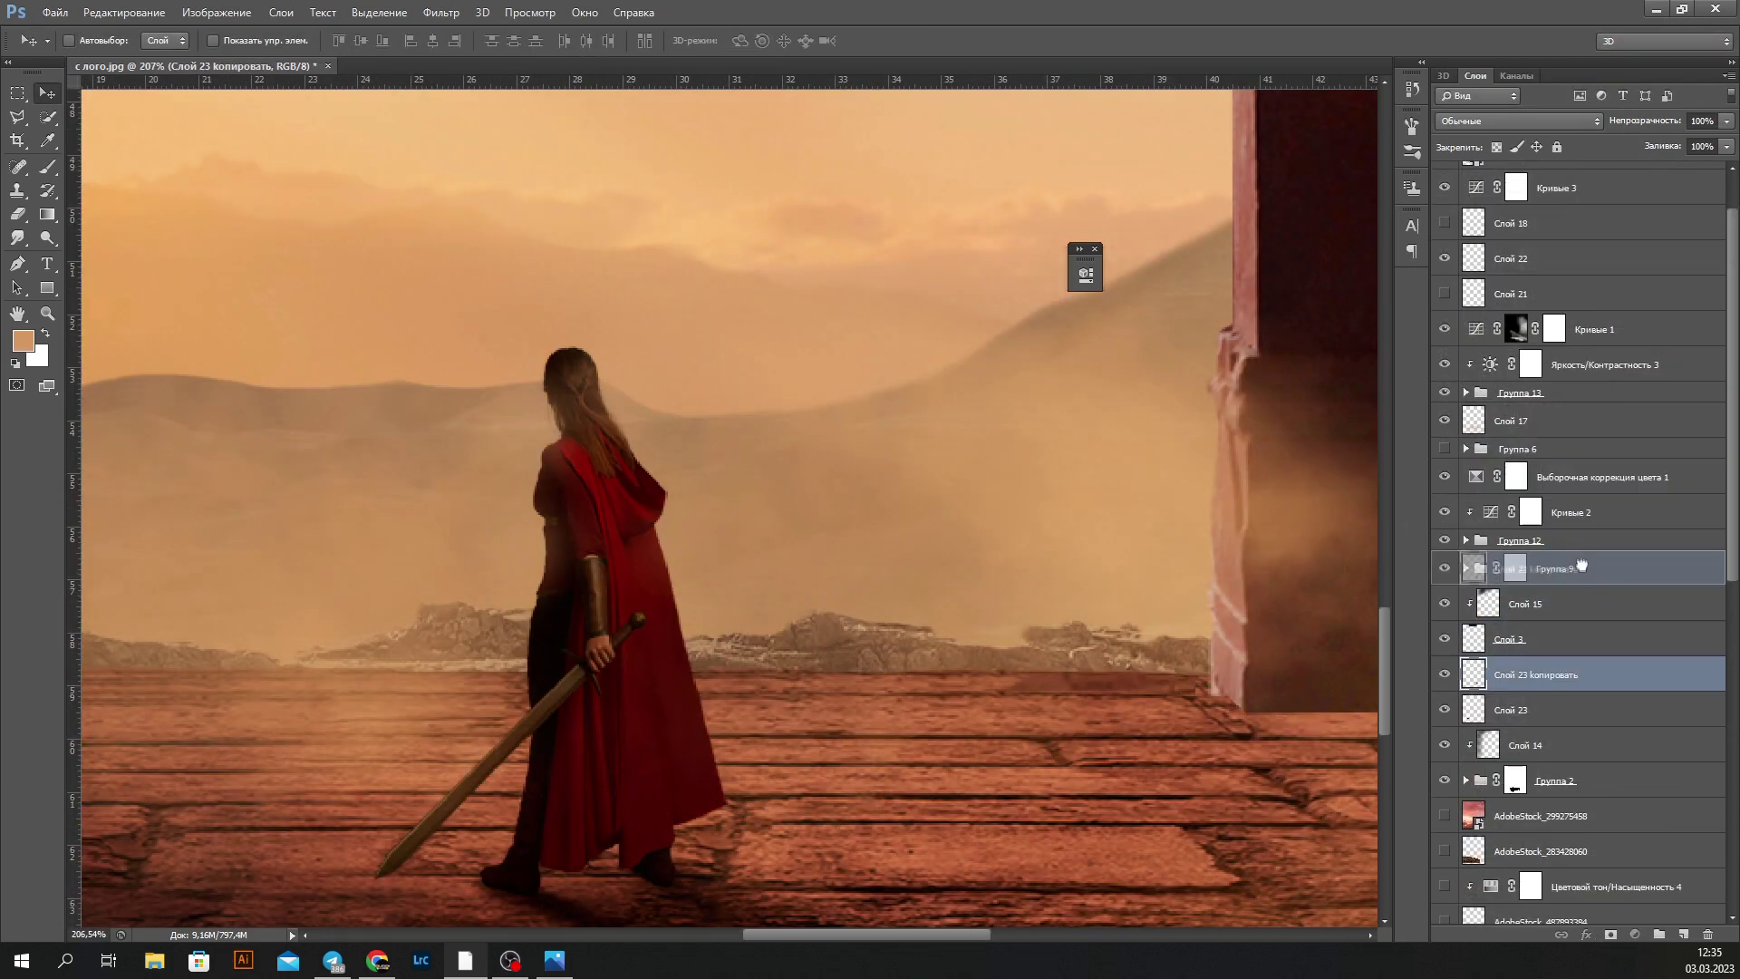
click(1511, 674)
Step: Duplicate the floor strip and flip the copy horizontally
key(ctrl+j)
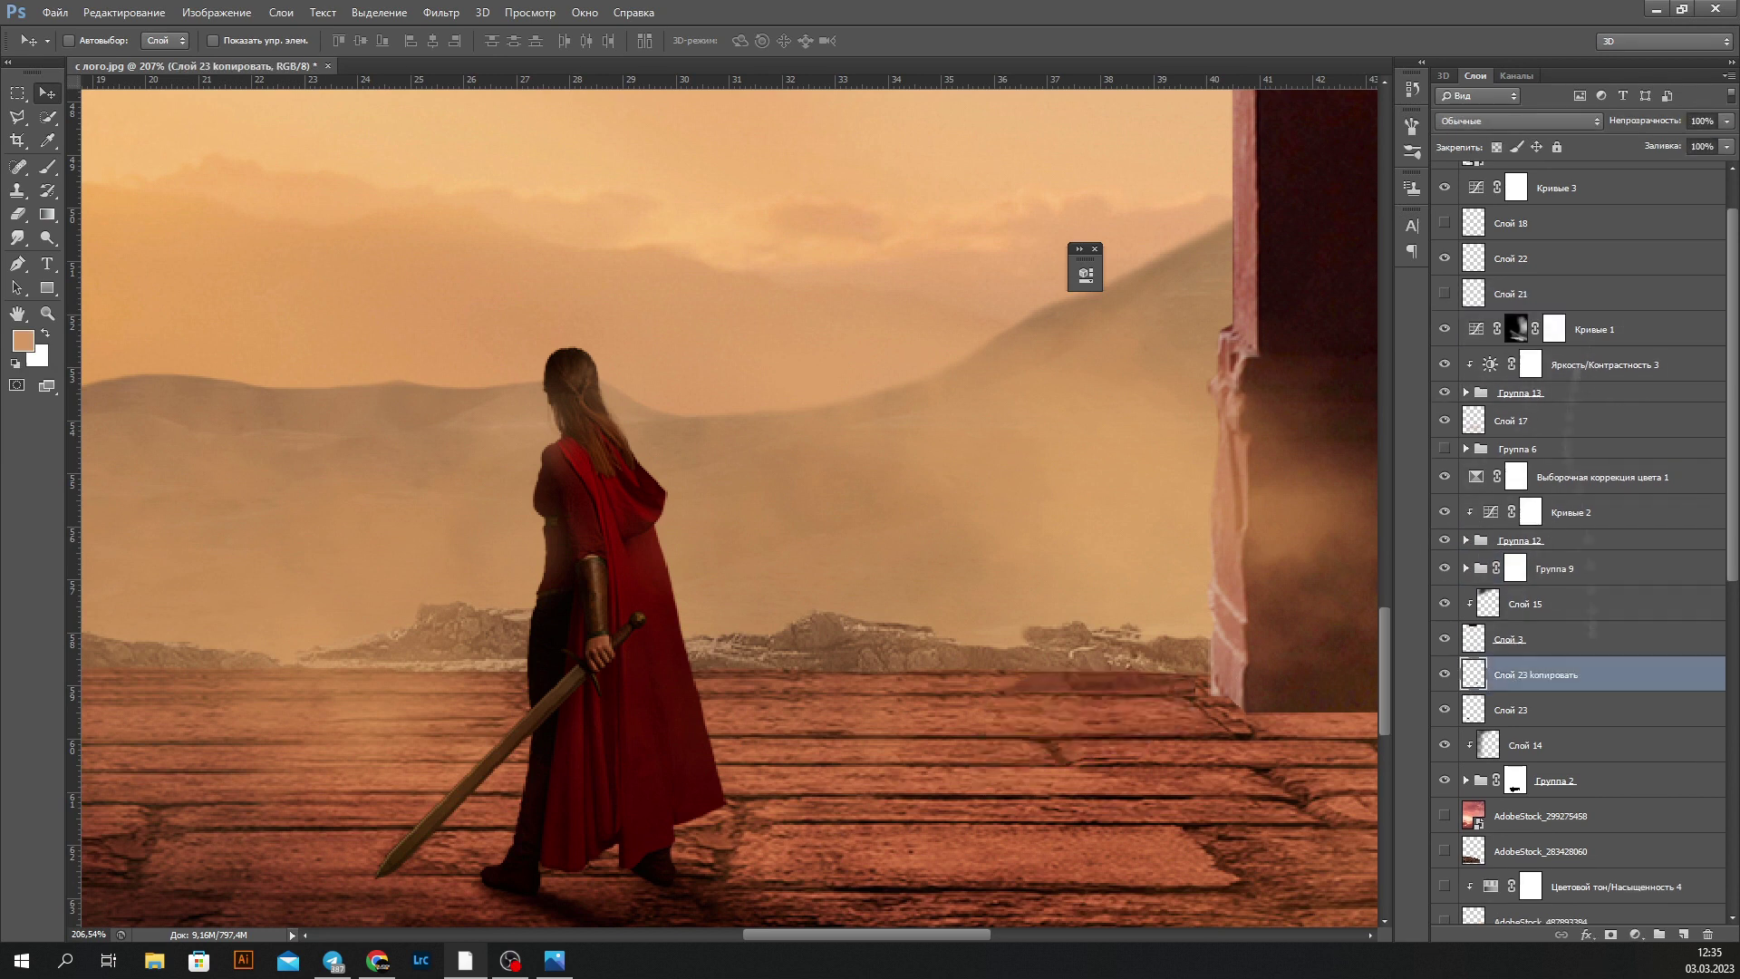
key(ctrl+t)
right_click(1202, 694)
click(1287, 681)
key(Return)
Step: Choose the Eraser and review its brush size and hardness
key(e)
right_click(1178, 770)
key(Escape)
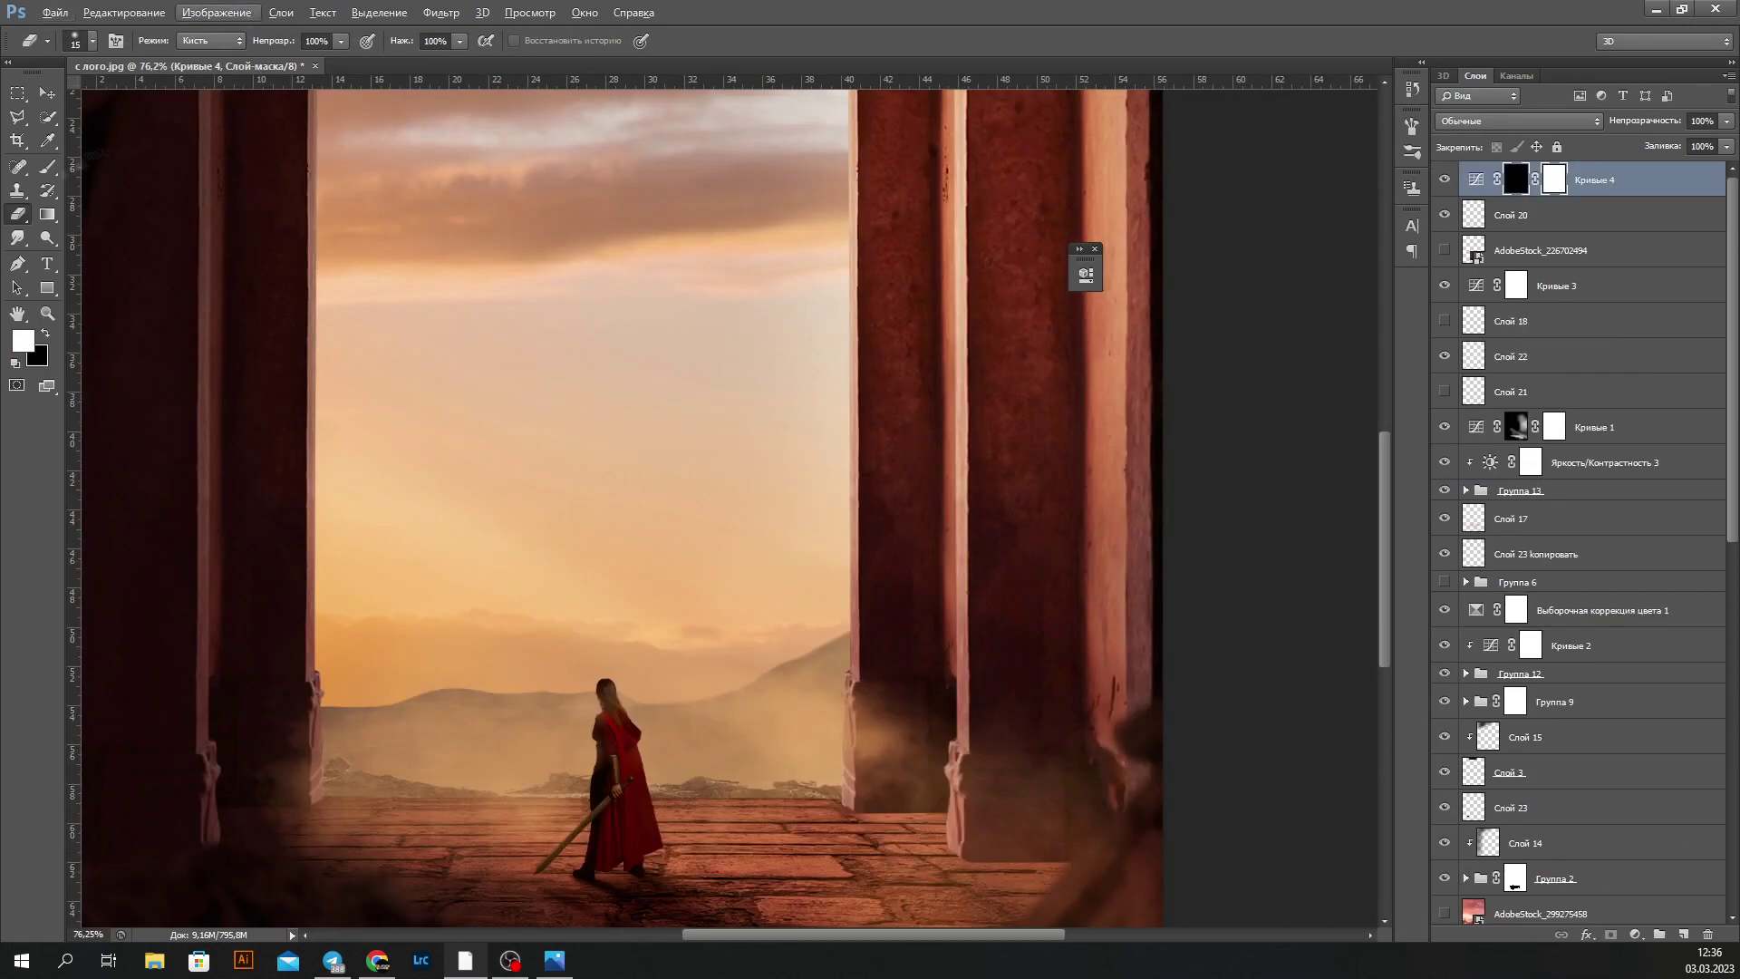
Step: Paint white at full opacity on the Curves 4 mask to brighten haze across the lower scene
key(0)
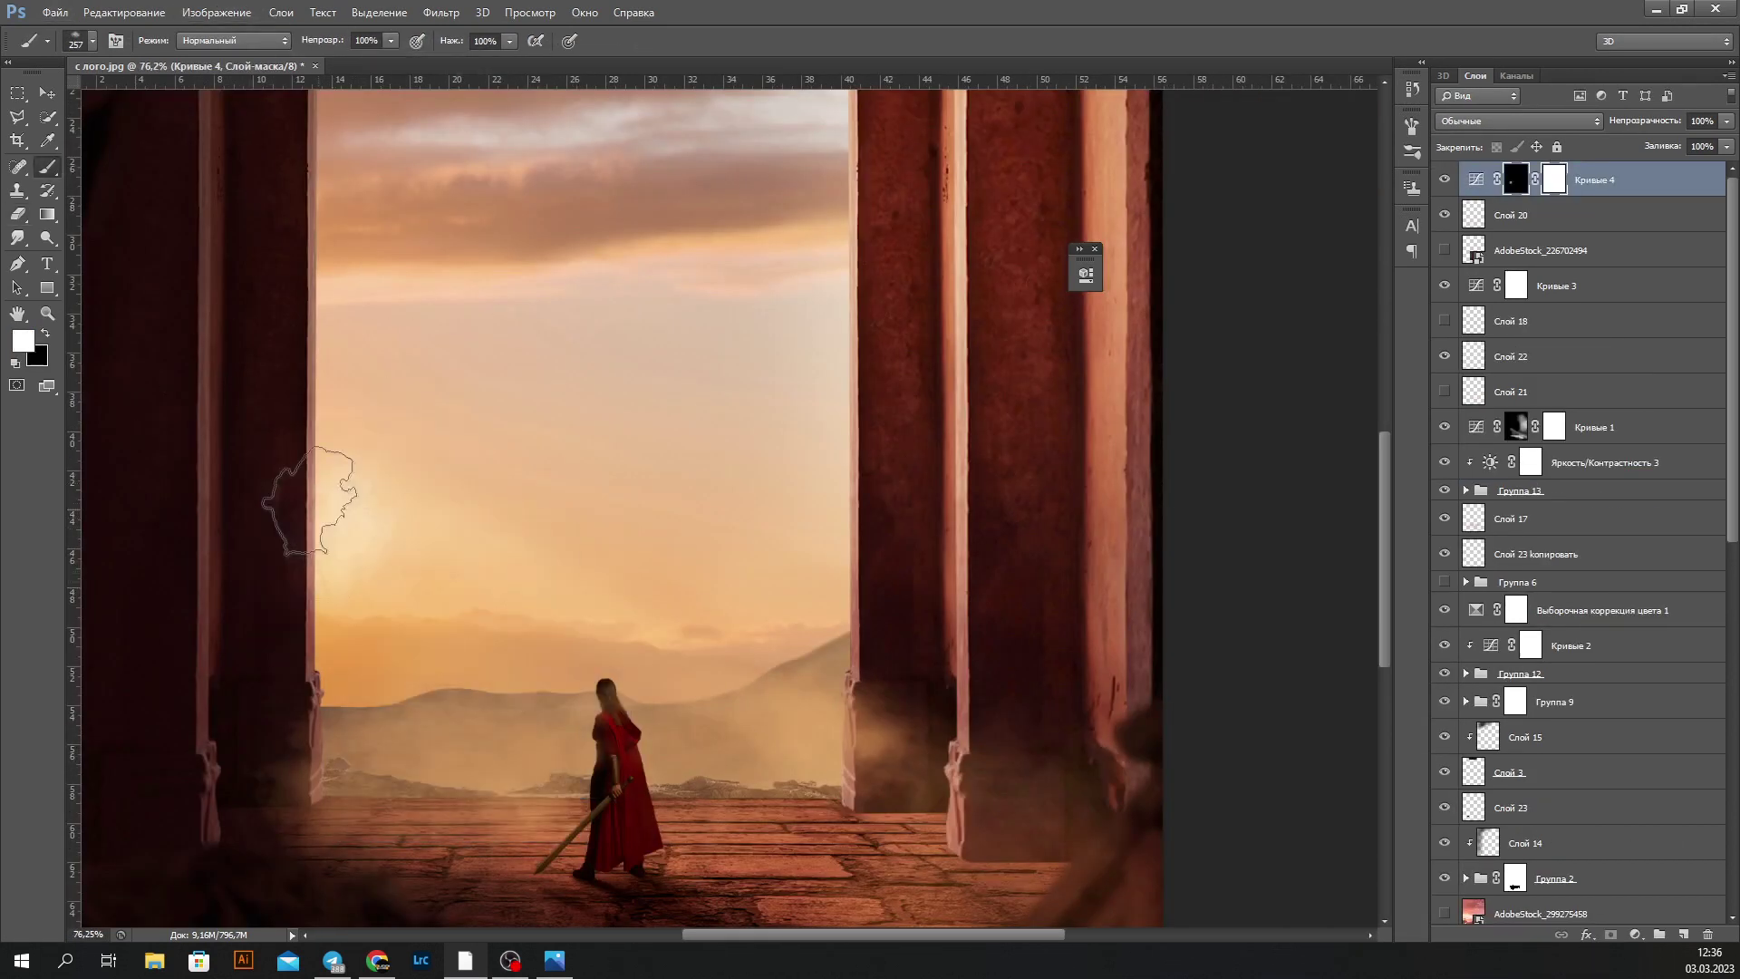
drag(272, 608, 1042, 816)
key(ctrl+0)
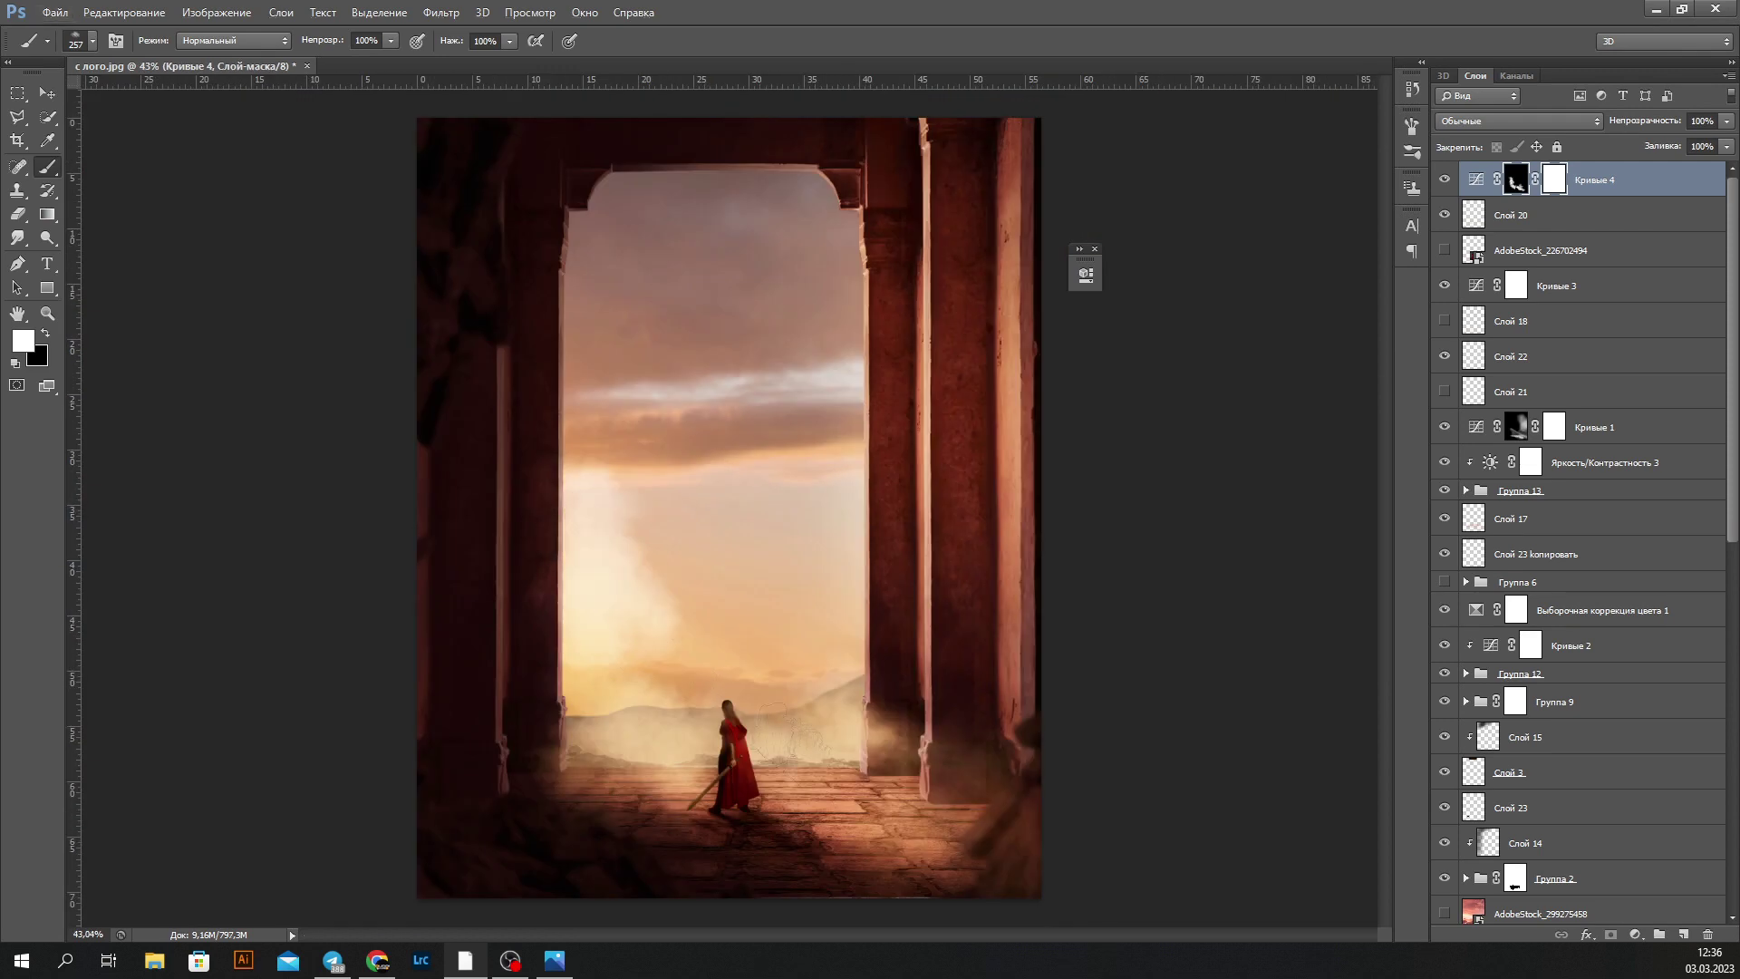
scroll(793, 730, up, 2)
scroll(548, 716, down, 3)
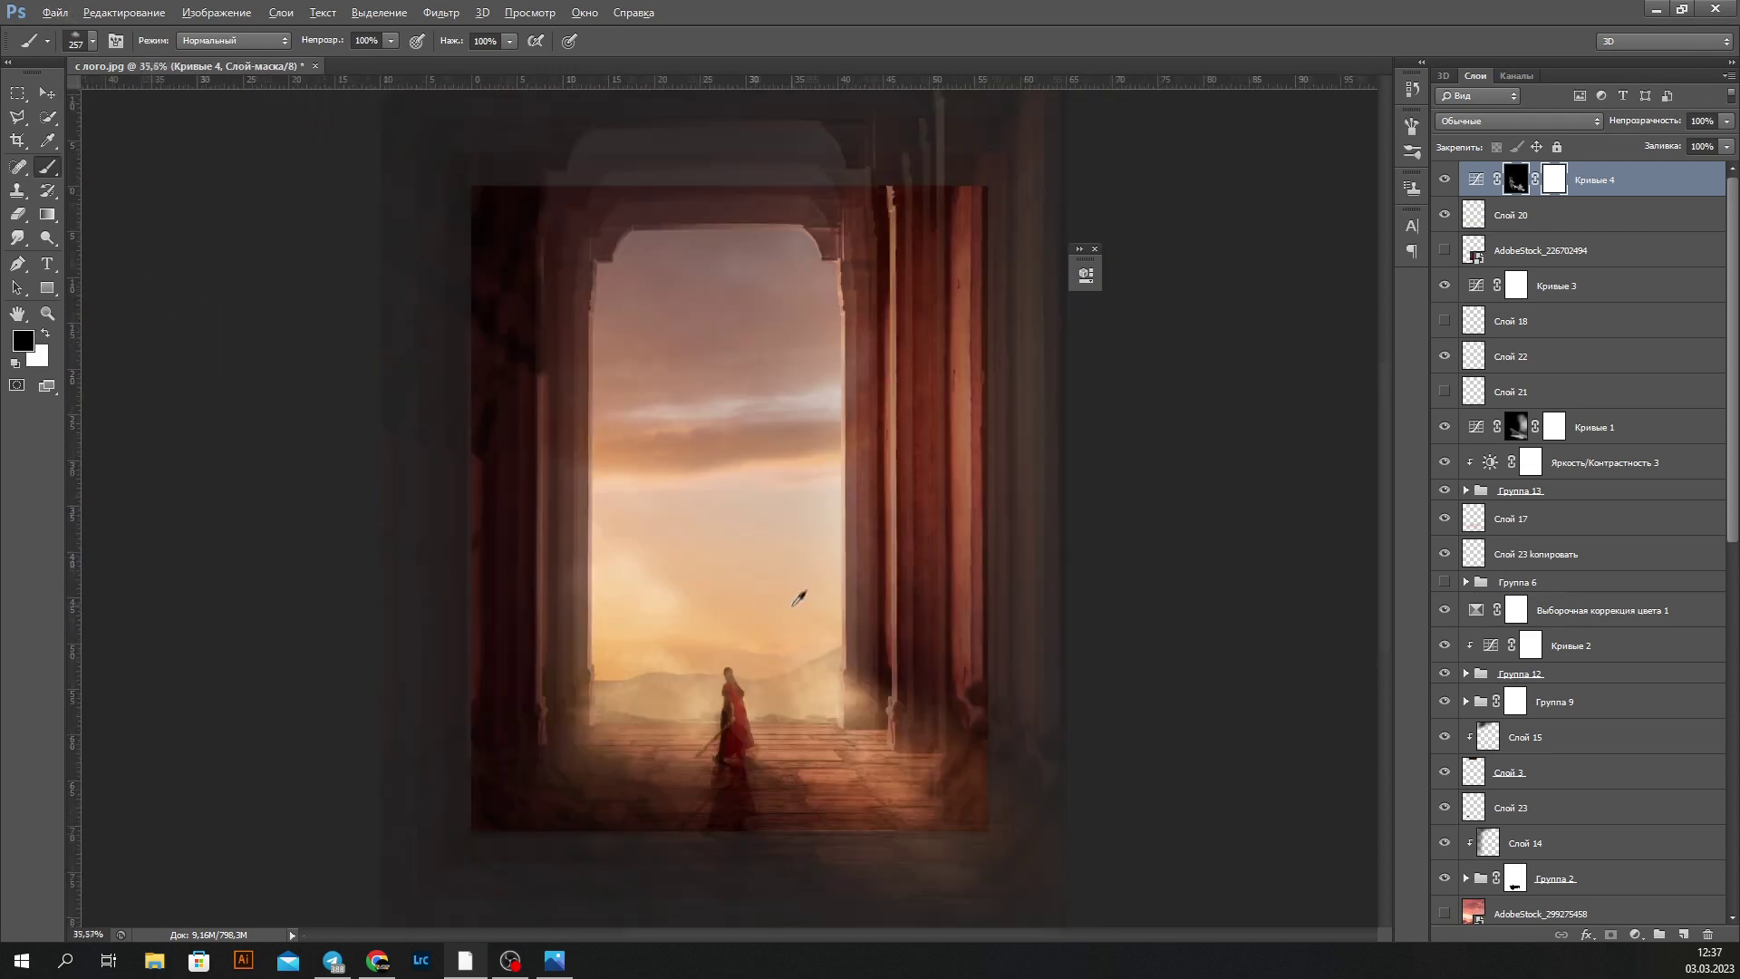
scroll(662, 580, up, 2)
scroll(648, 752, down, 2)
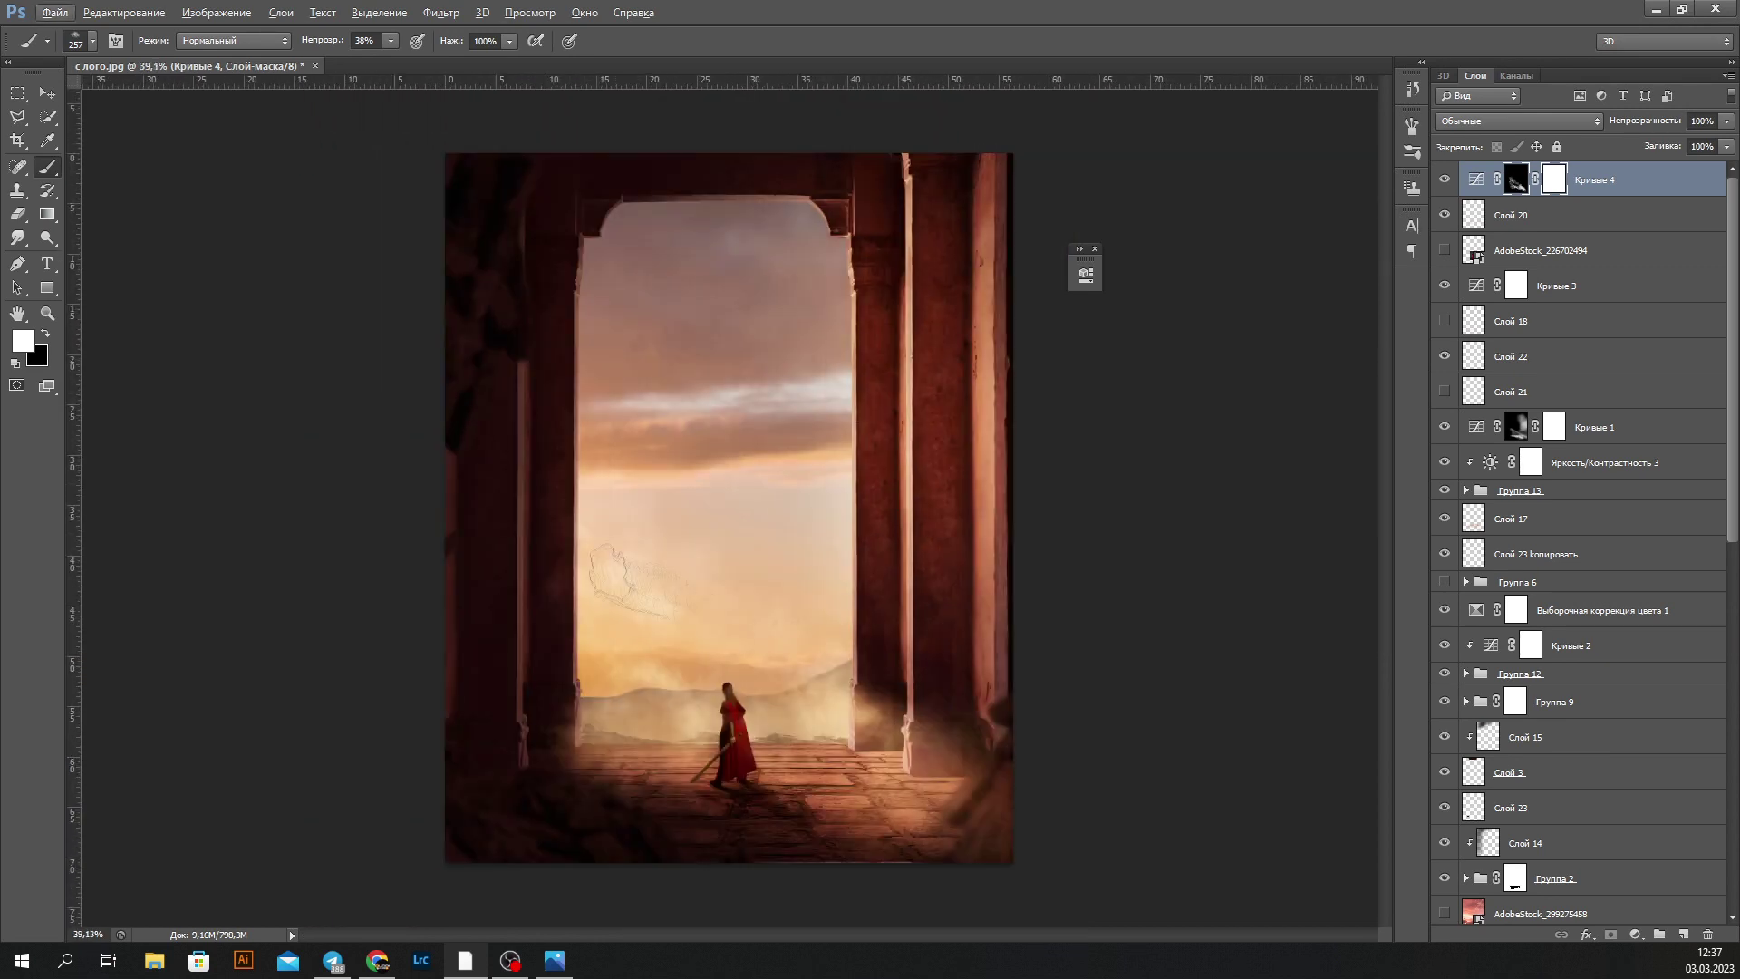
Step: Switch to black and resize the brush to refine the Curves 4 mask
key(x)
scroll(712, 569, up, 1)
right_click(933, 390)
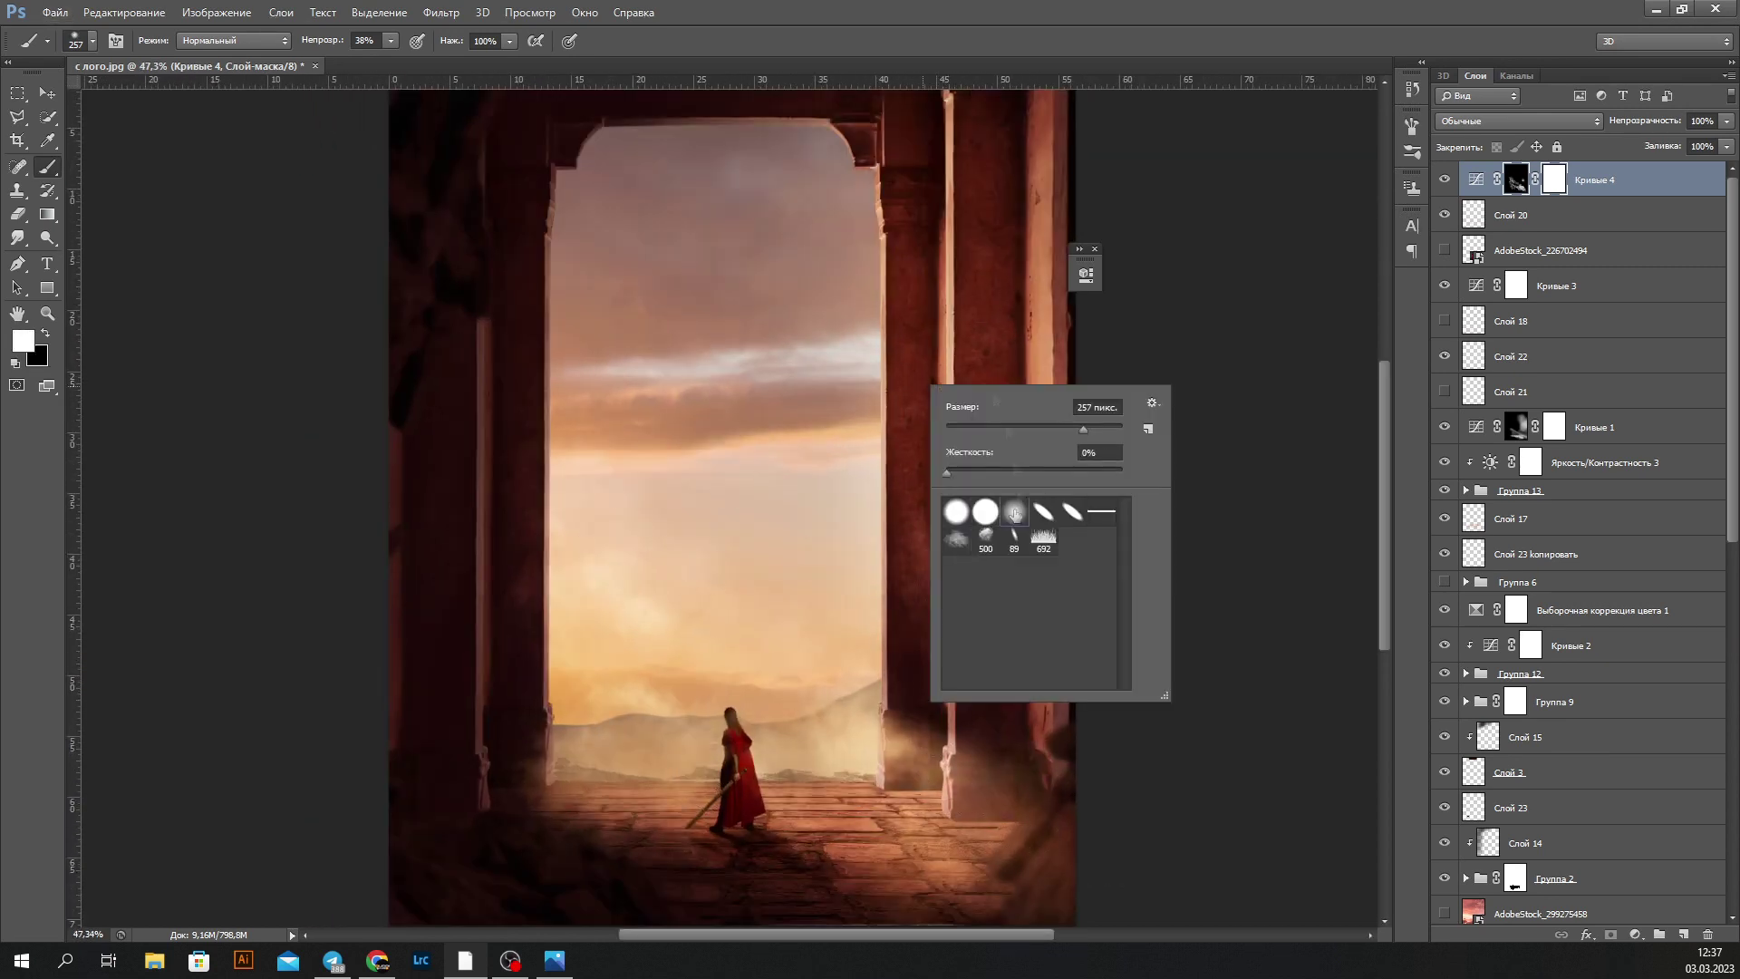
right_click(849, 304)
scroll(853, 266, up, 5)
scroll(852, 265, down, 5)
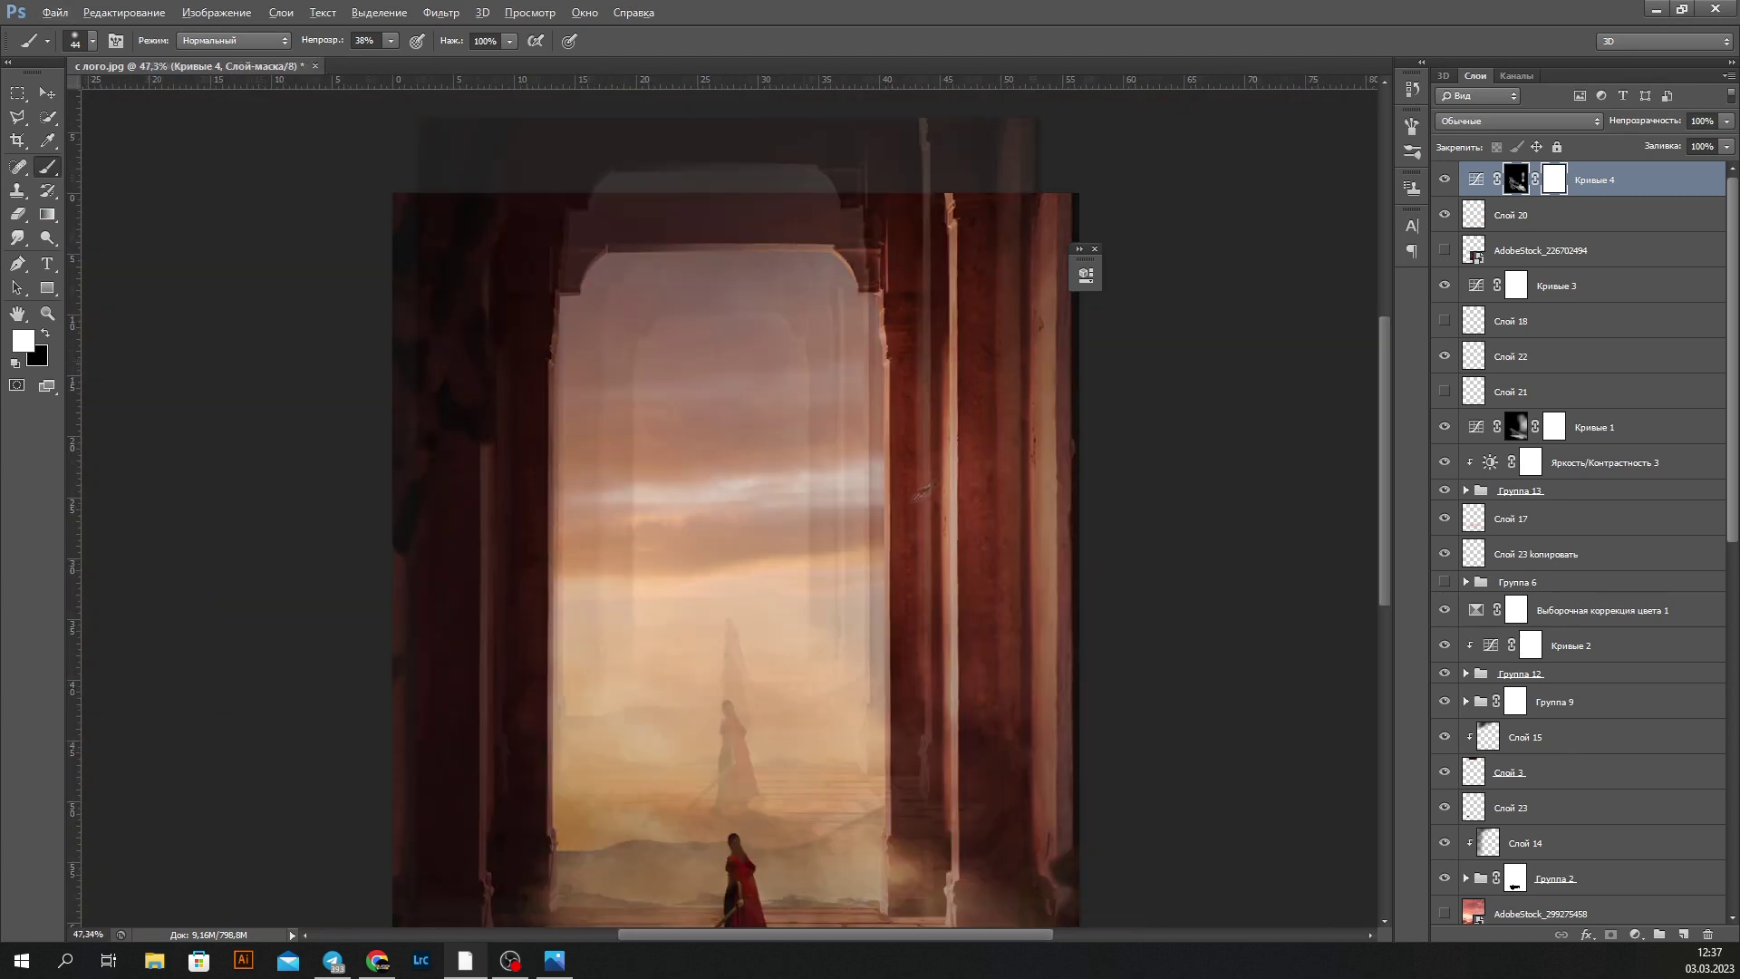
right_click(874, 627)
right_click(1017, 401)
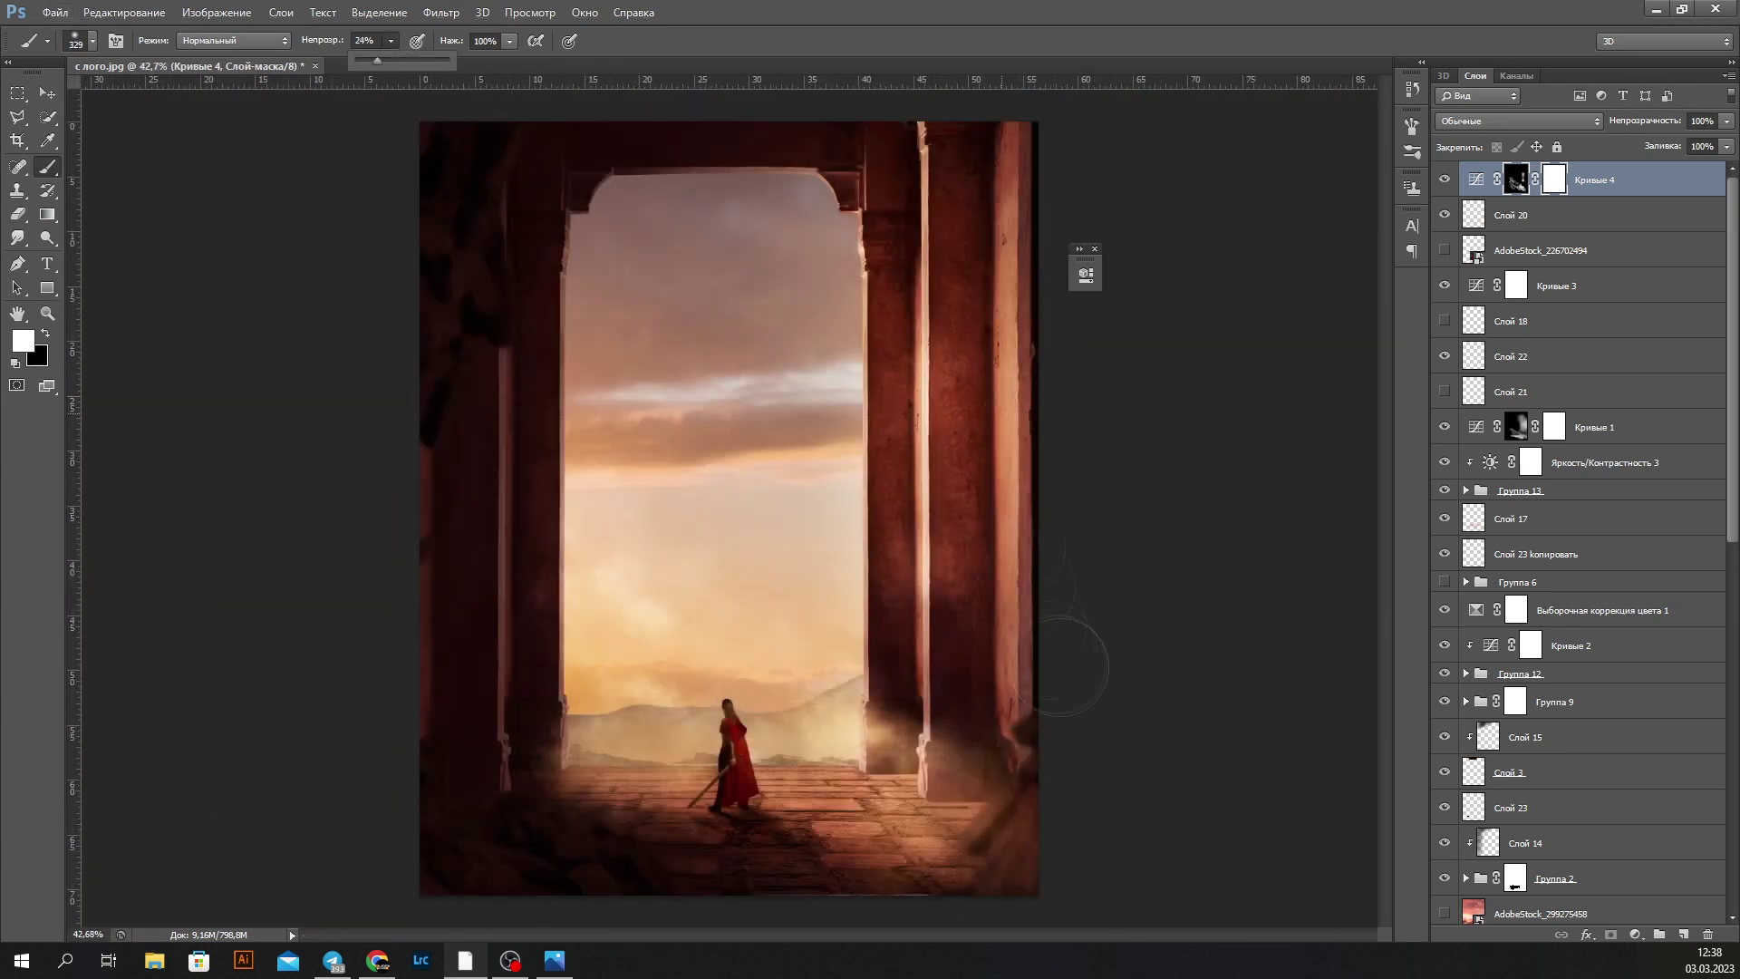
Step: Swap colours and set 24% opacity for soft further mask painting
key(x)
key(2)
key(4)
scroll(1004, 525, down, 1)
scroll(923, 490, up, 1)
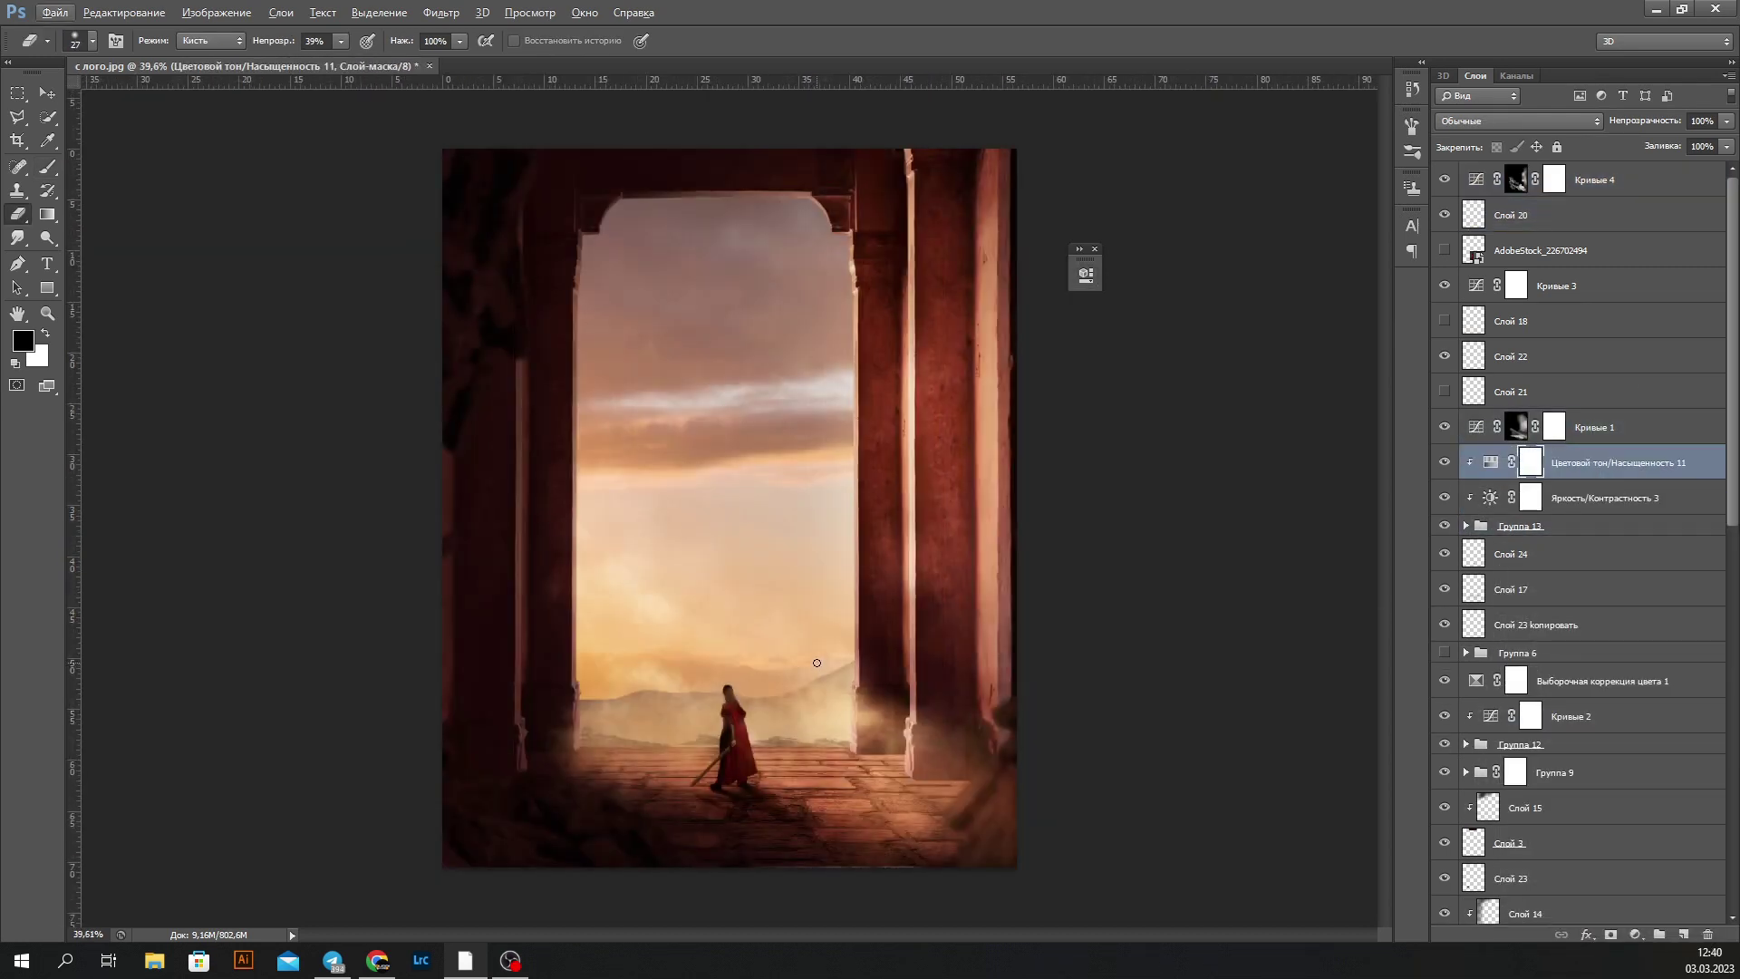
right_click(604, 634)
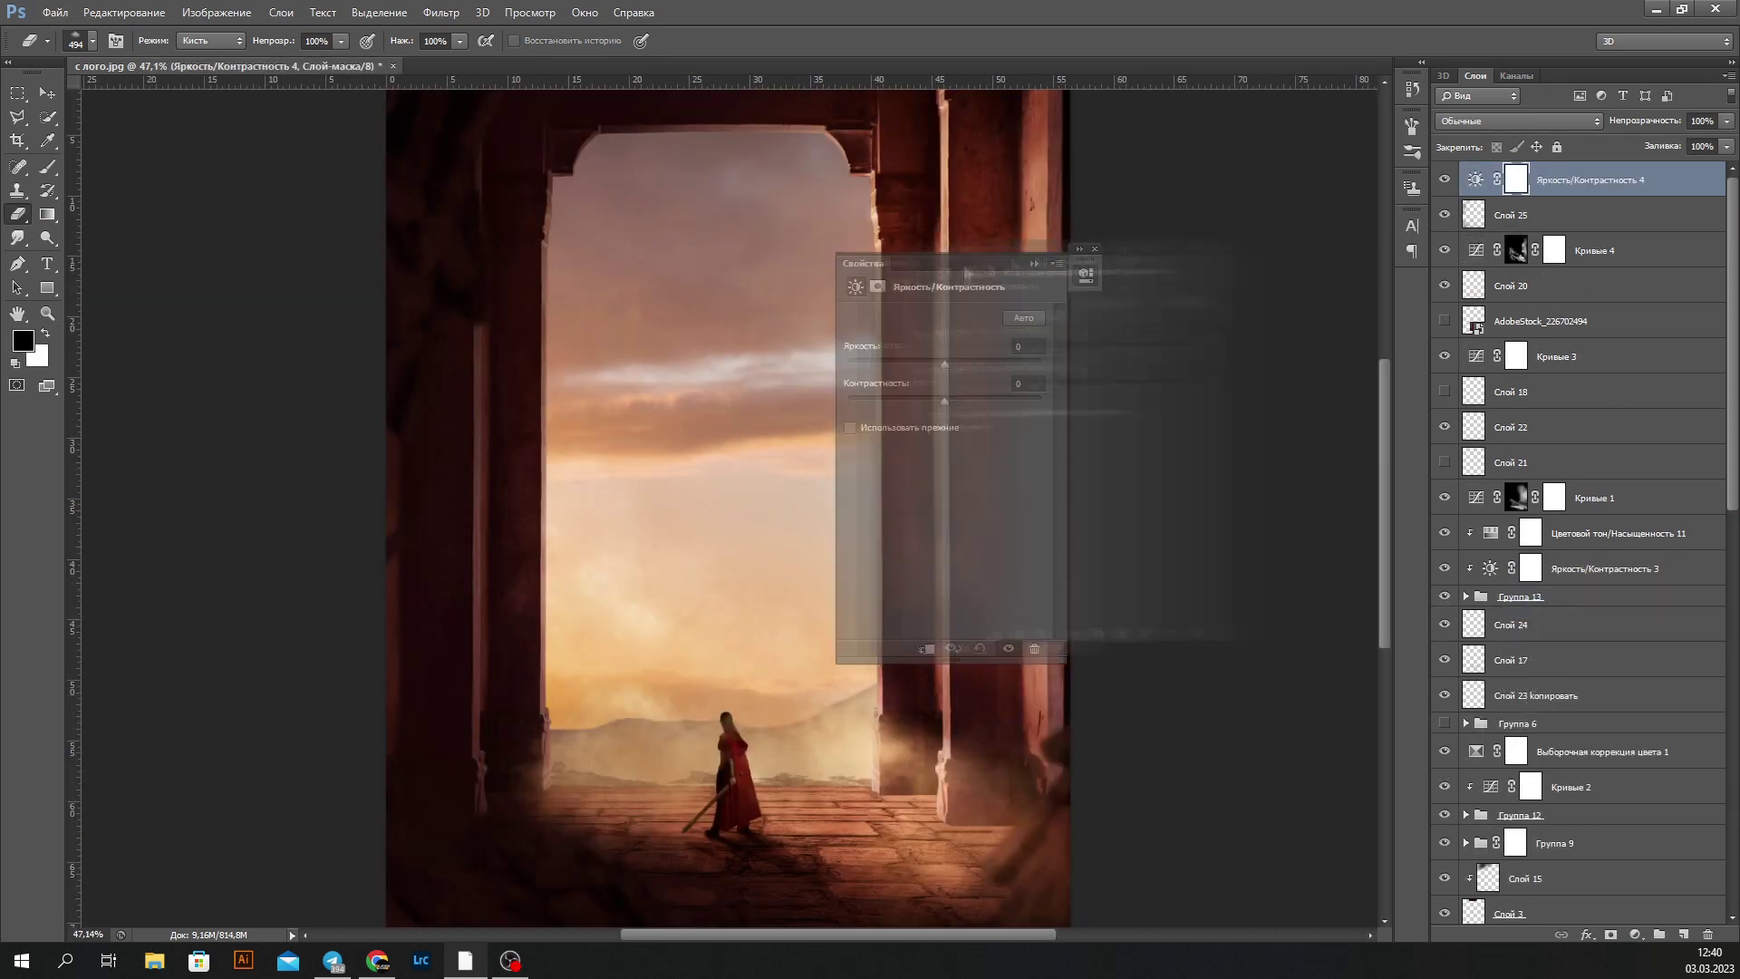
Step: Darken the scene with Brightness/Contrast and raise the colour-overlay layer's opacity
drag(1217, 385, 1210, 384)
click(1444, 179)
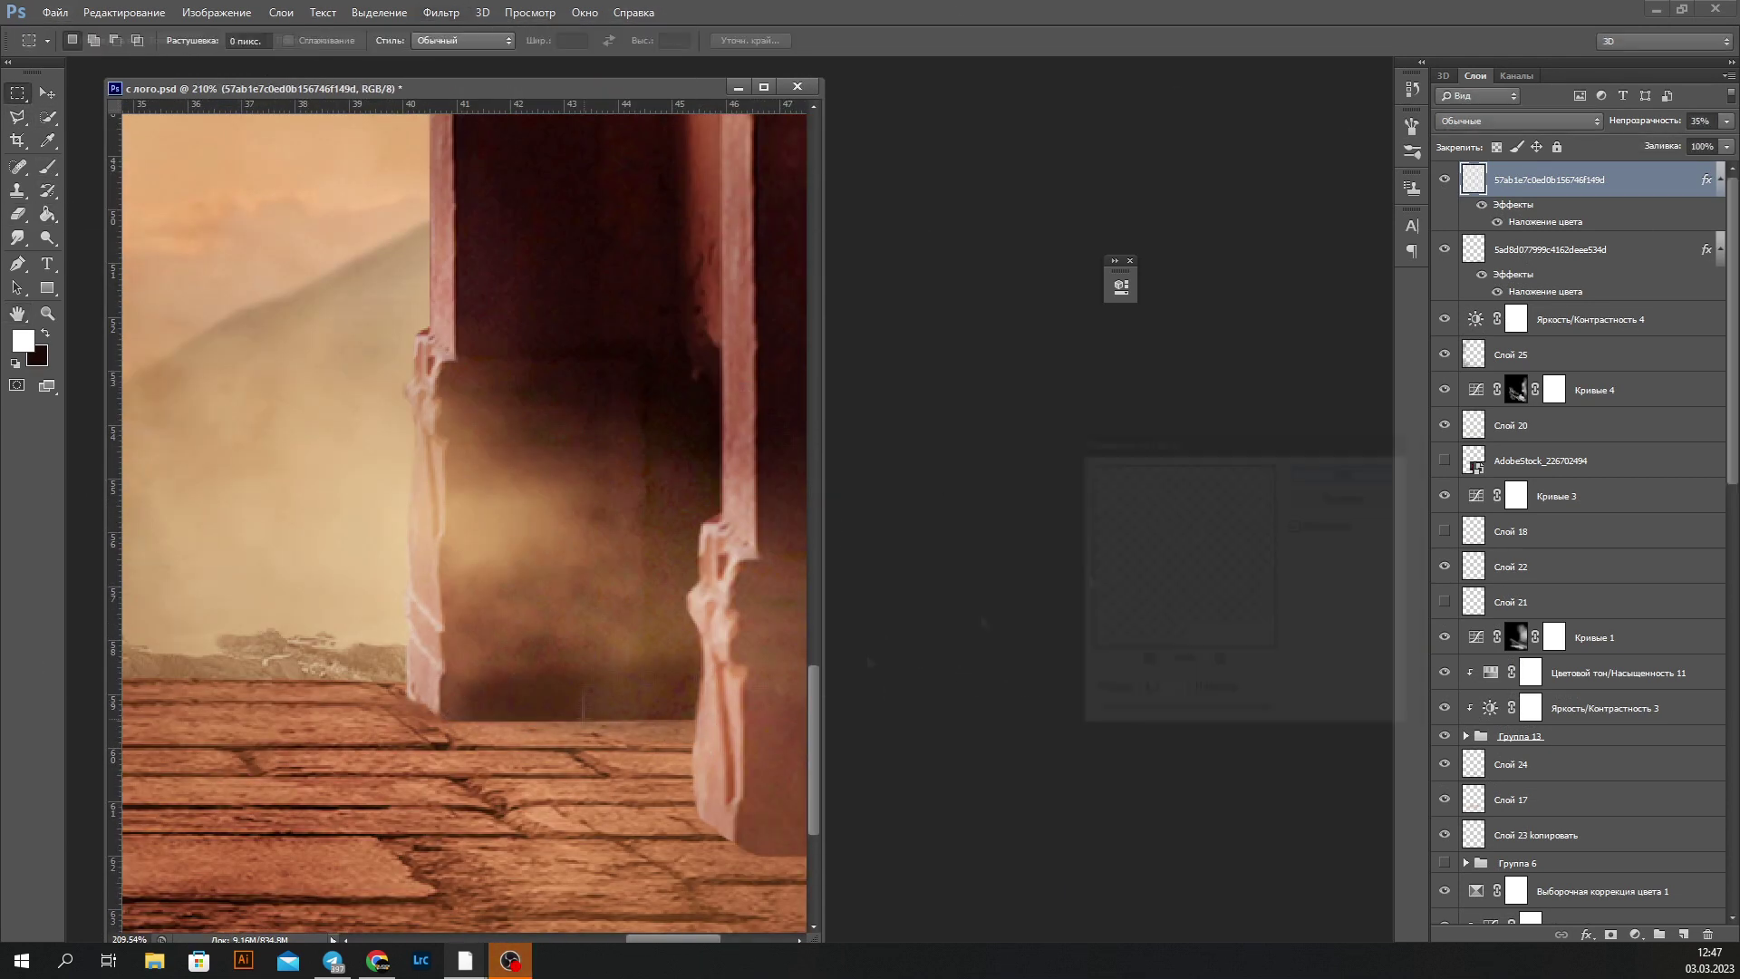
drag(1670, 141, 1697, 141)
click(1445, 179)
key(ctrl+0)
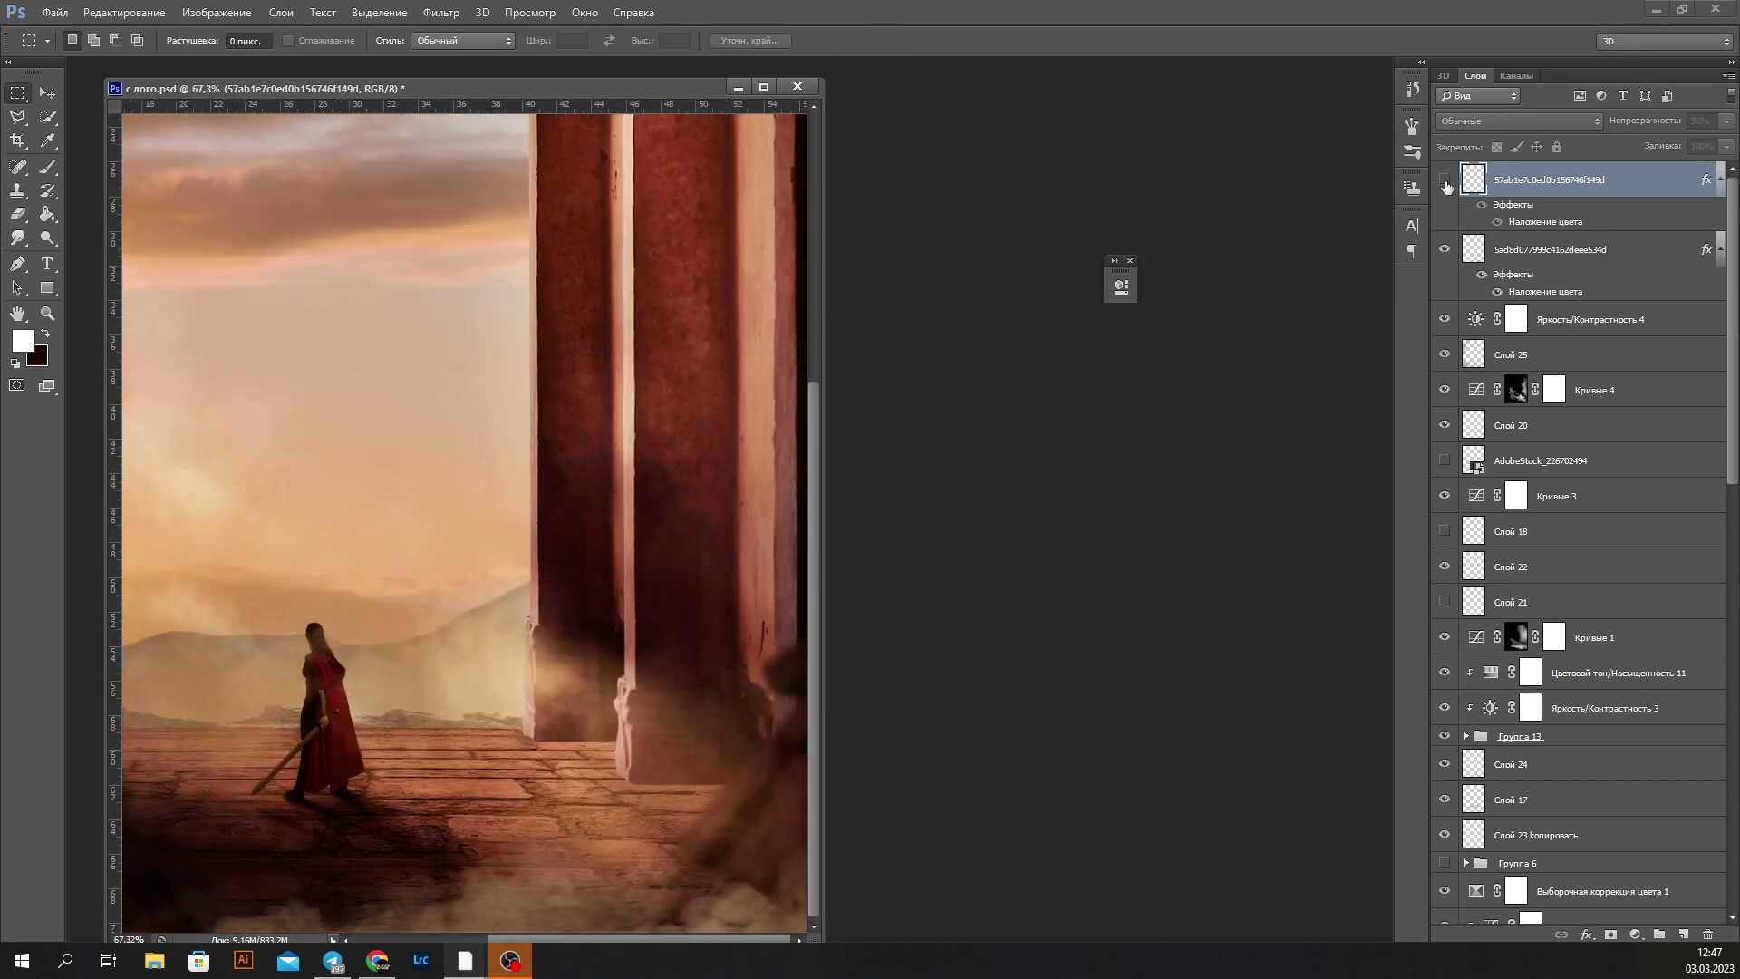
Step: On a new layer, fill a polygonal shadow shape under the right column with dark colour
key(ctrl+shift+alt+n)
scroll(687, 725, up, 5)
key(l)
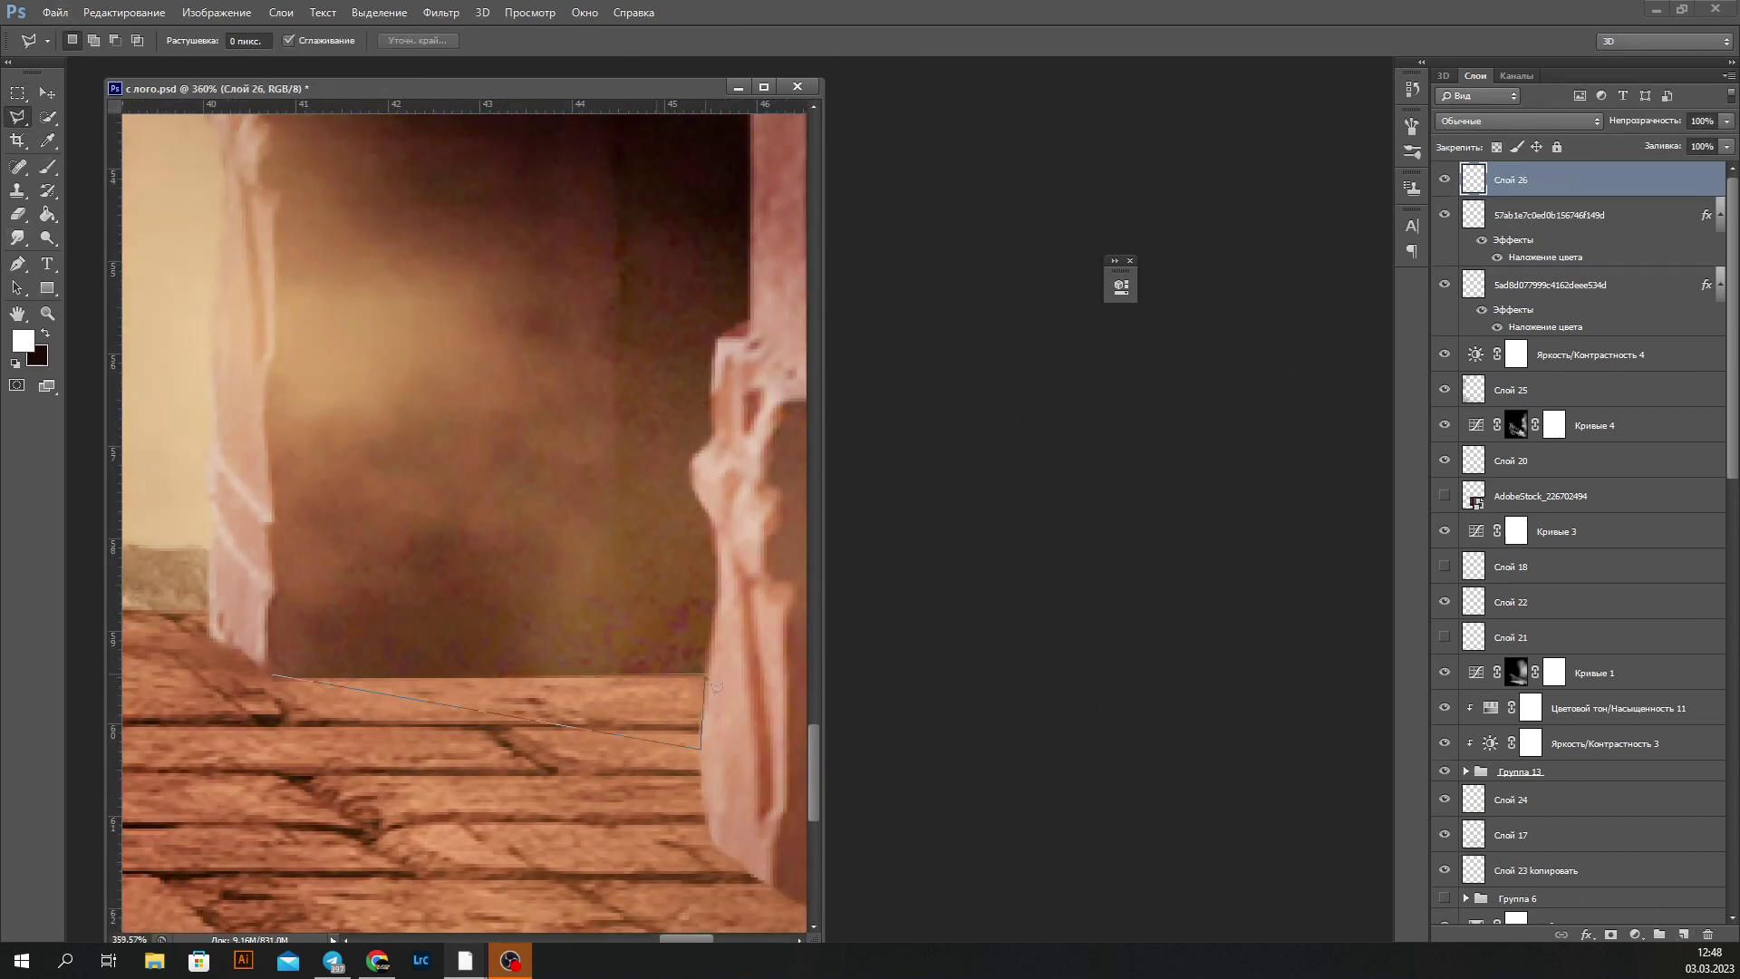
scroll(479, 366, down, 2)
key(l)
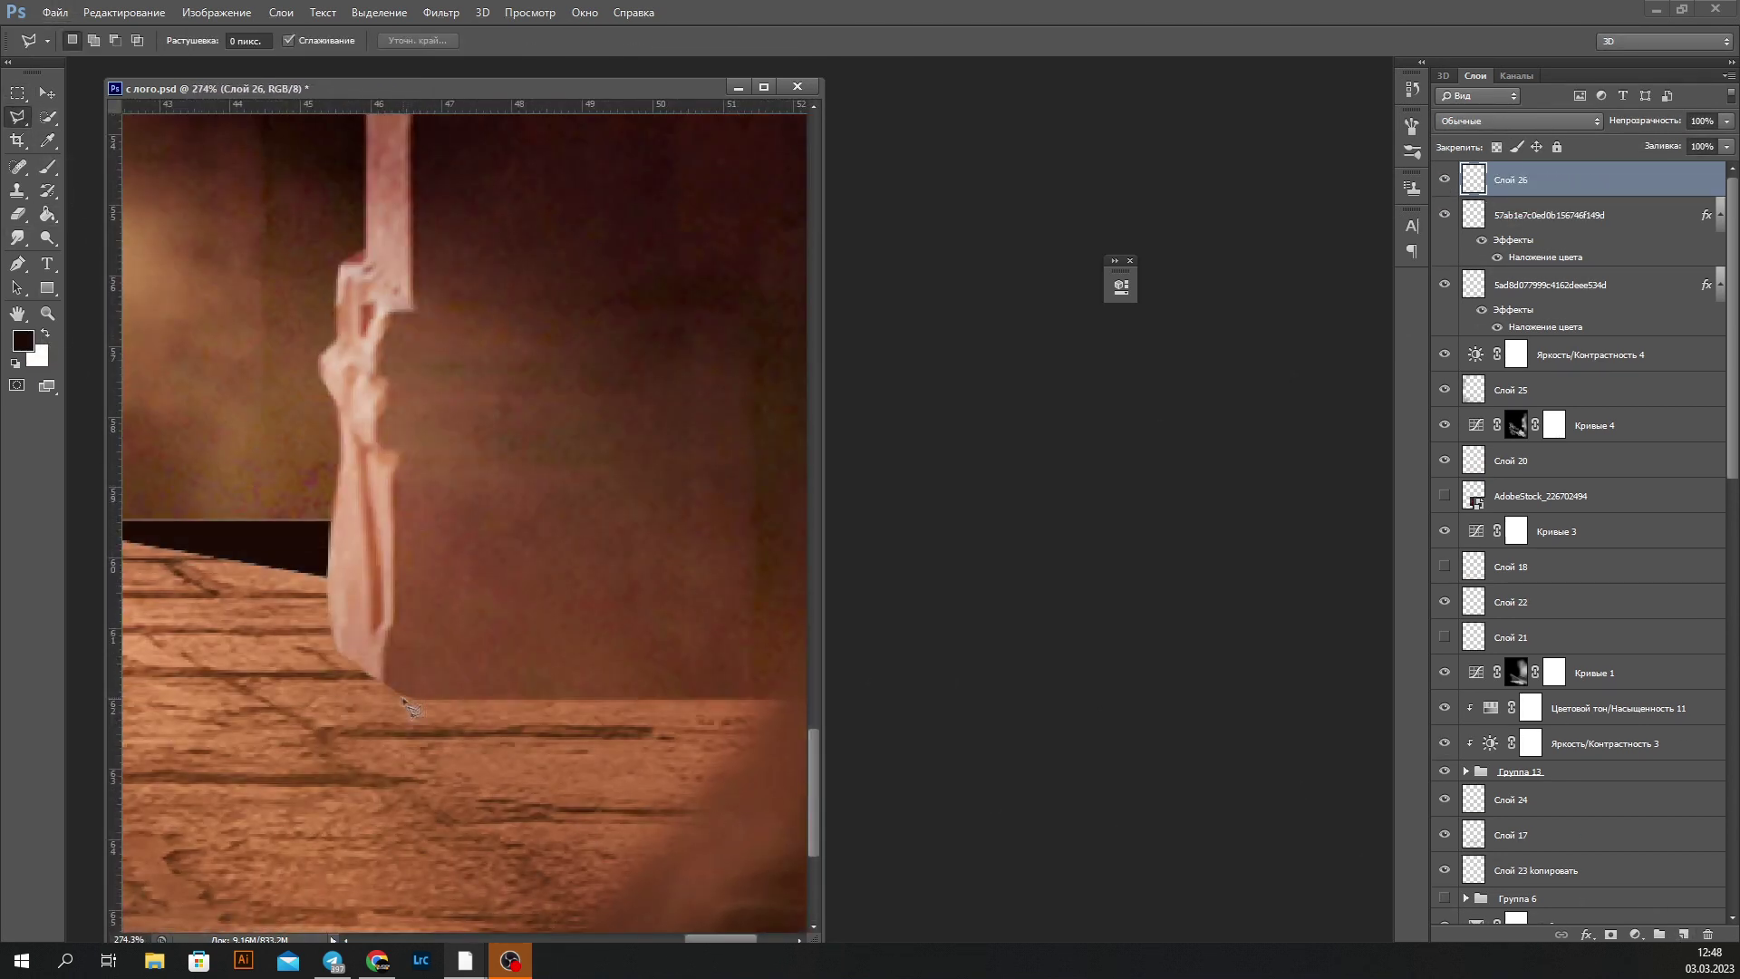
click(403, 694)
key(alt+BackSpace)
key(ctrl+0)
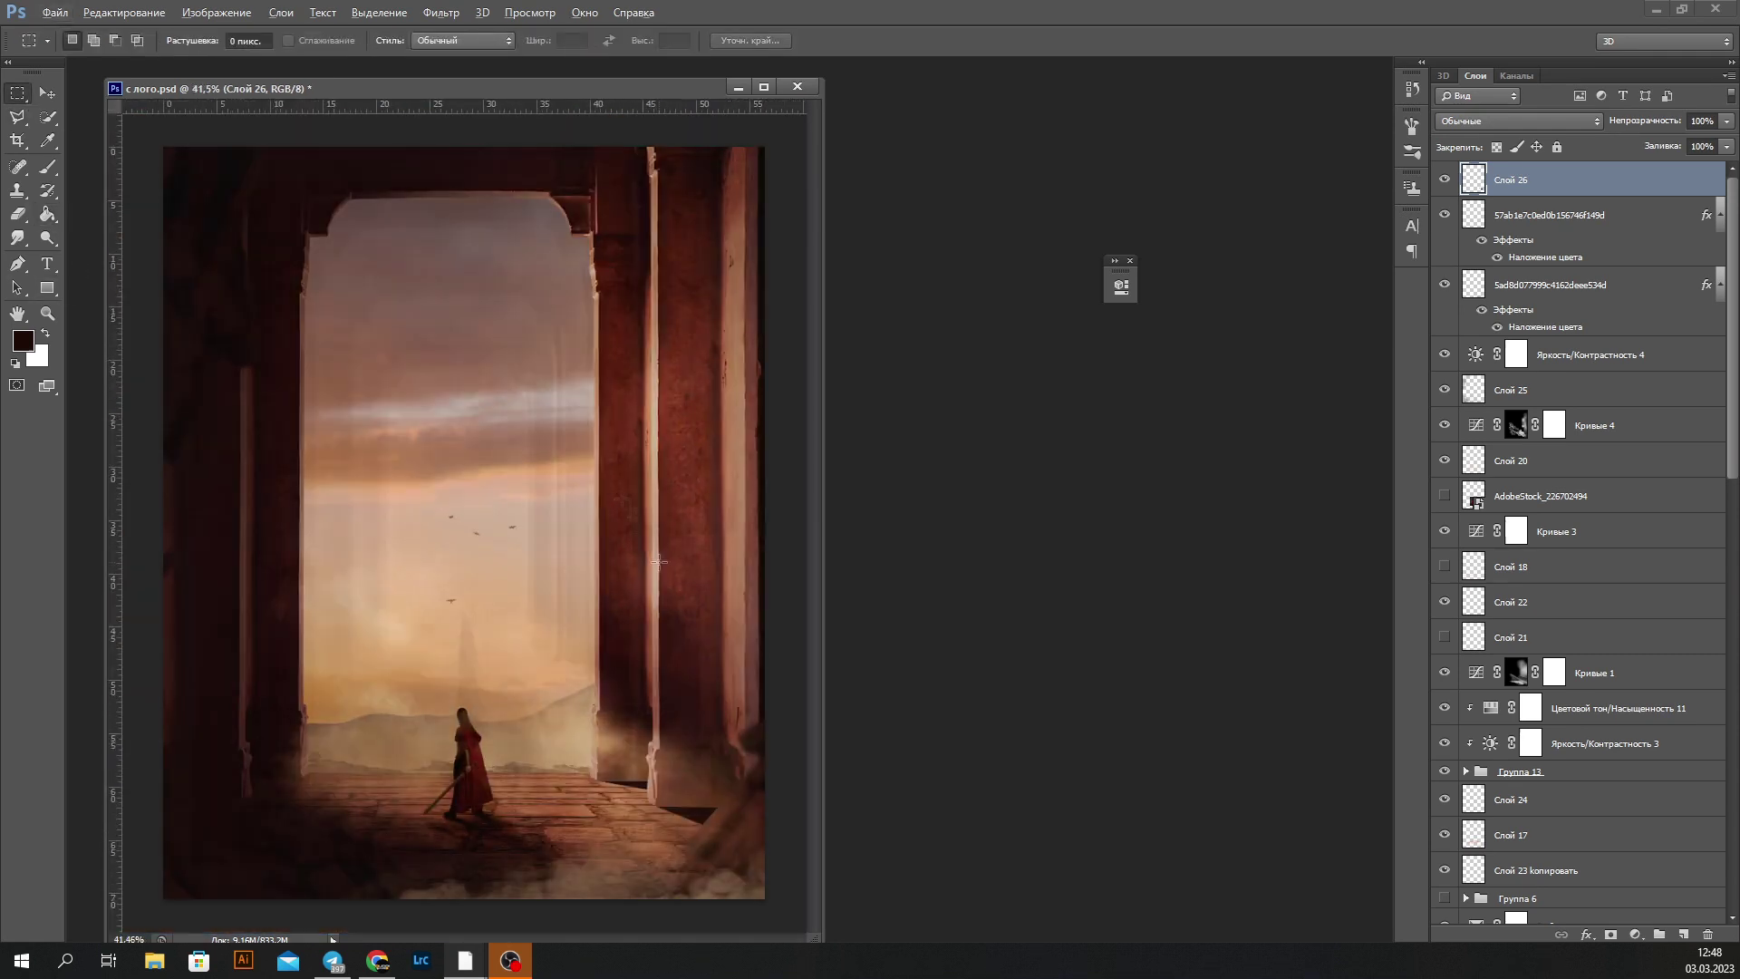
Step: Gaussian-blur the floor shadow and set its layer opacity to 62%
scroll(453, 544, up, 3)
click(442, 11)
click(725, 299)
key(Return)
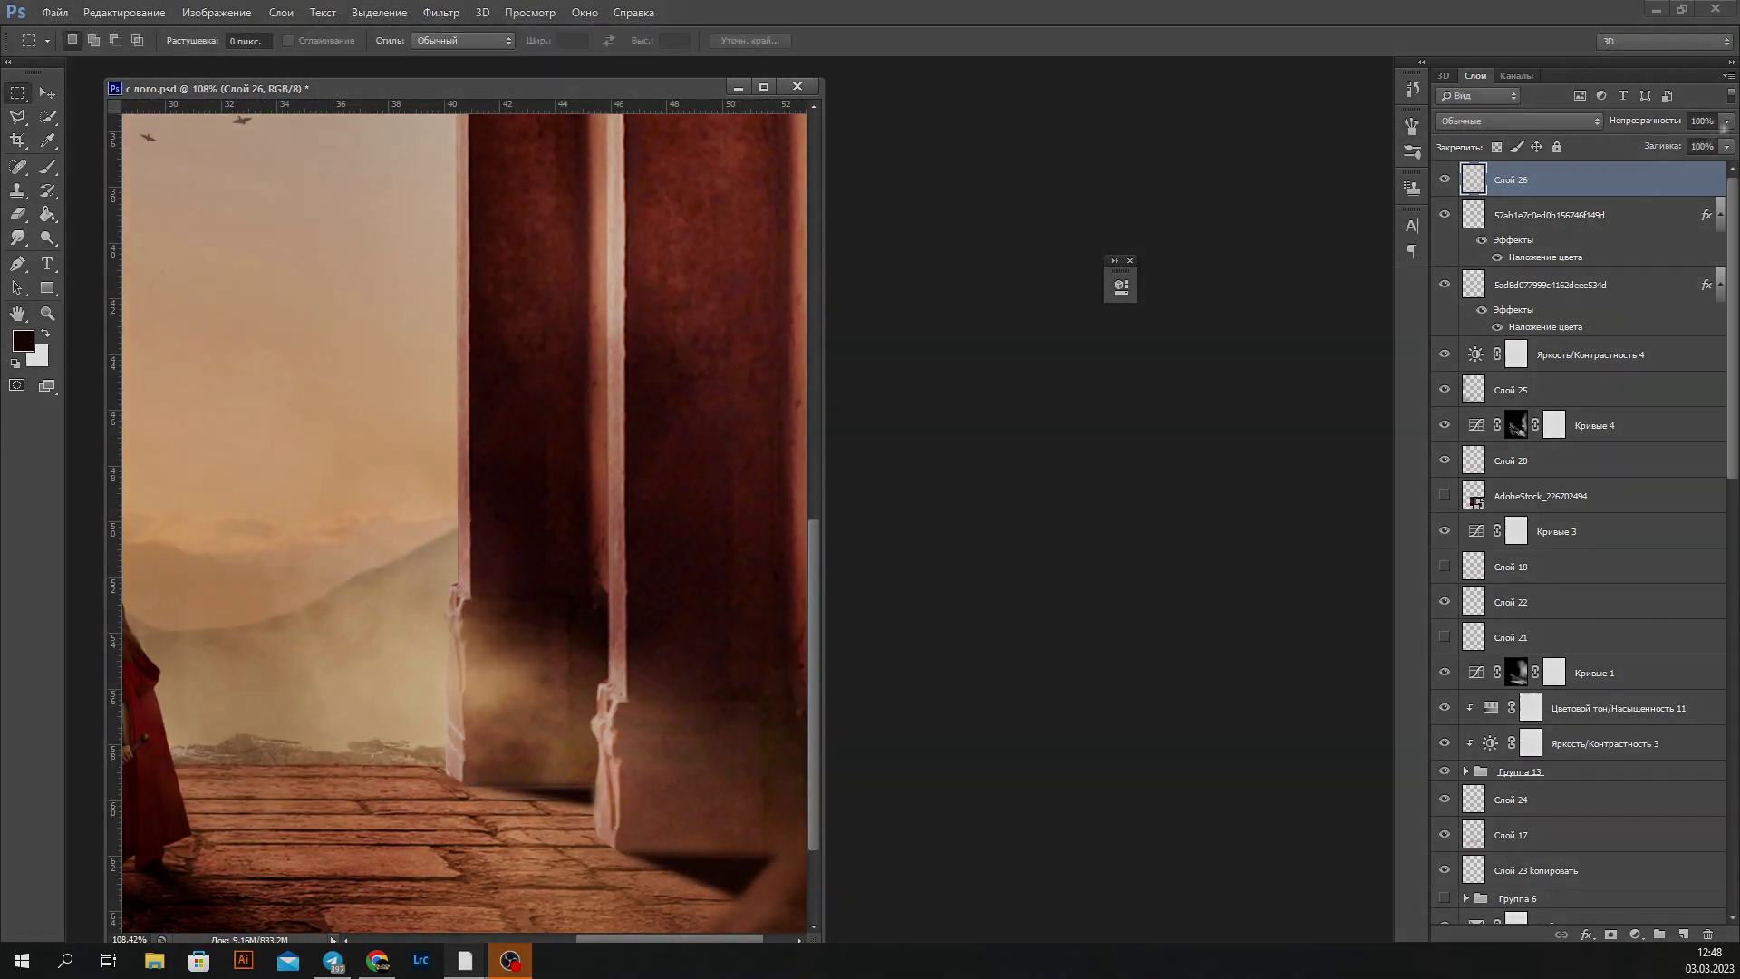
scroll(569, 526, down, 5)
key(m)
key(6)
key(2)
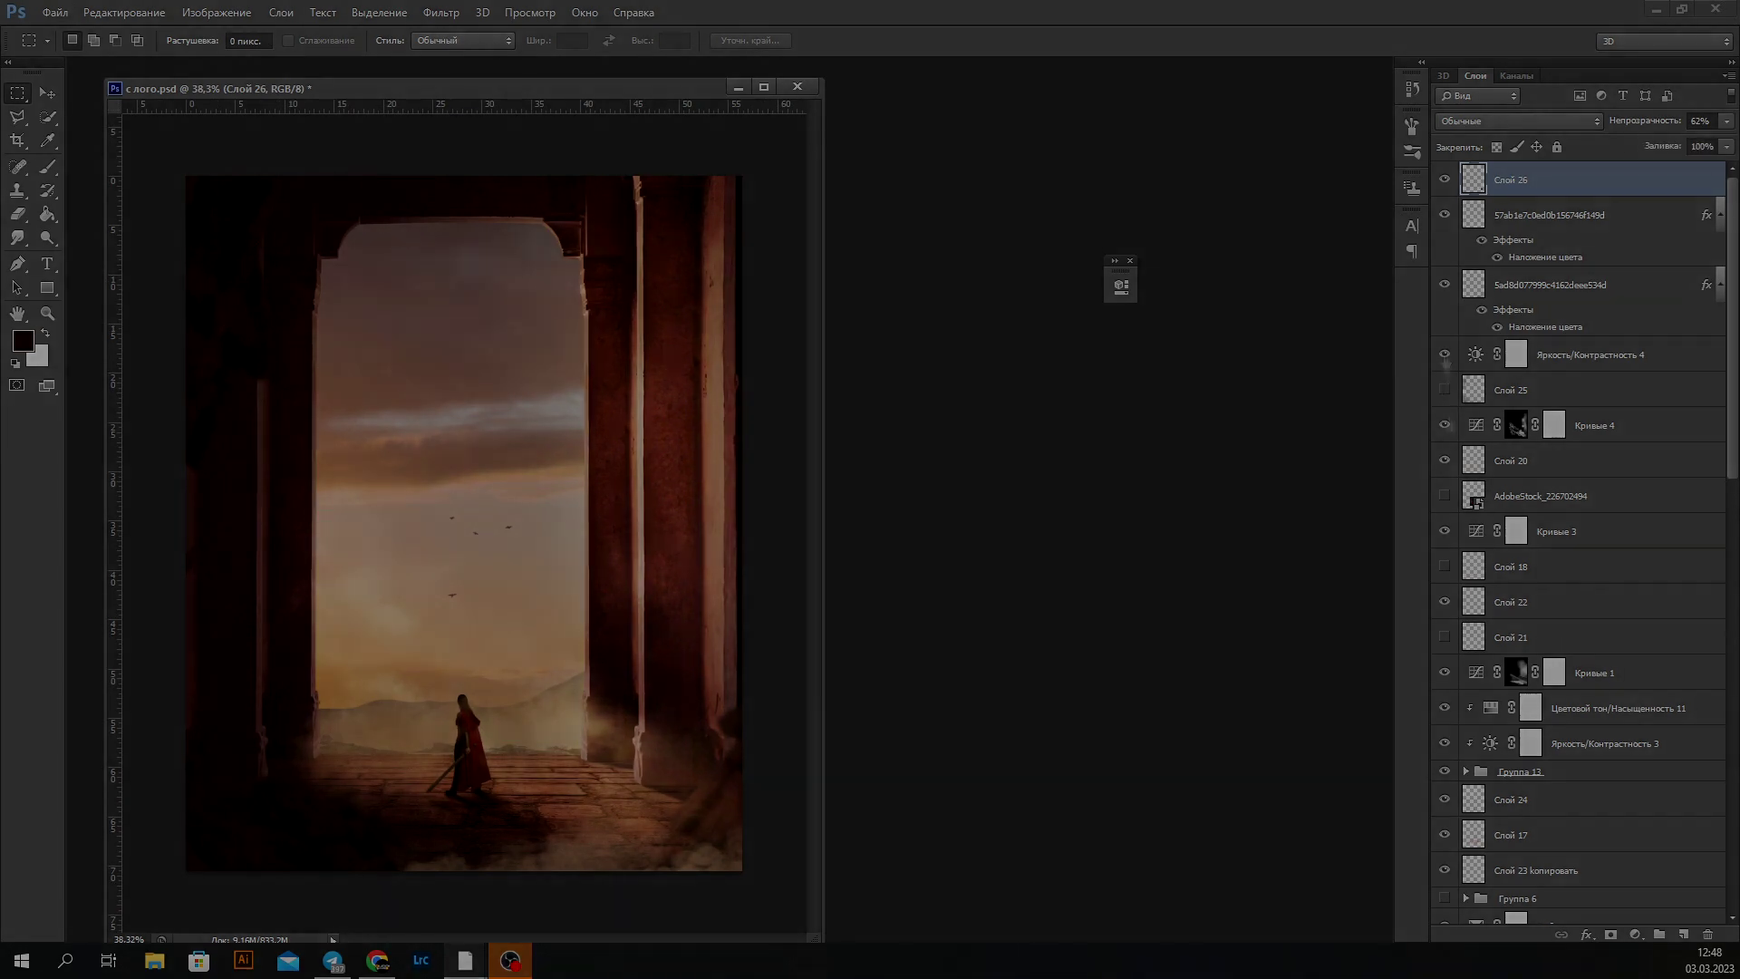
click(1516, 425)
scroll(508, 635, up, 5)
key(b)
right_click(664, 628)
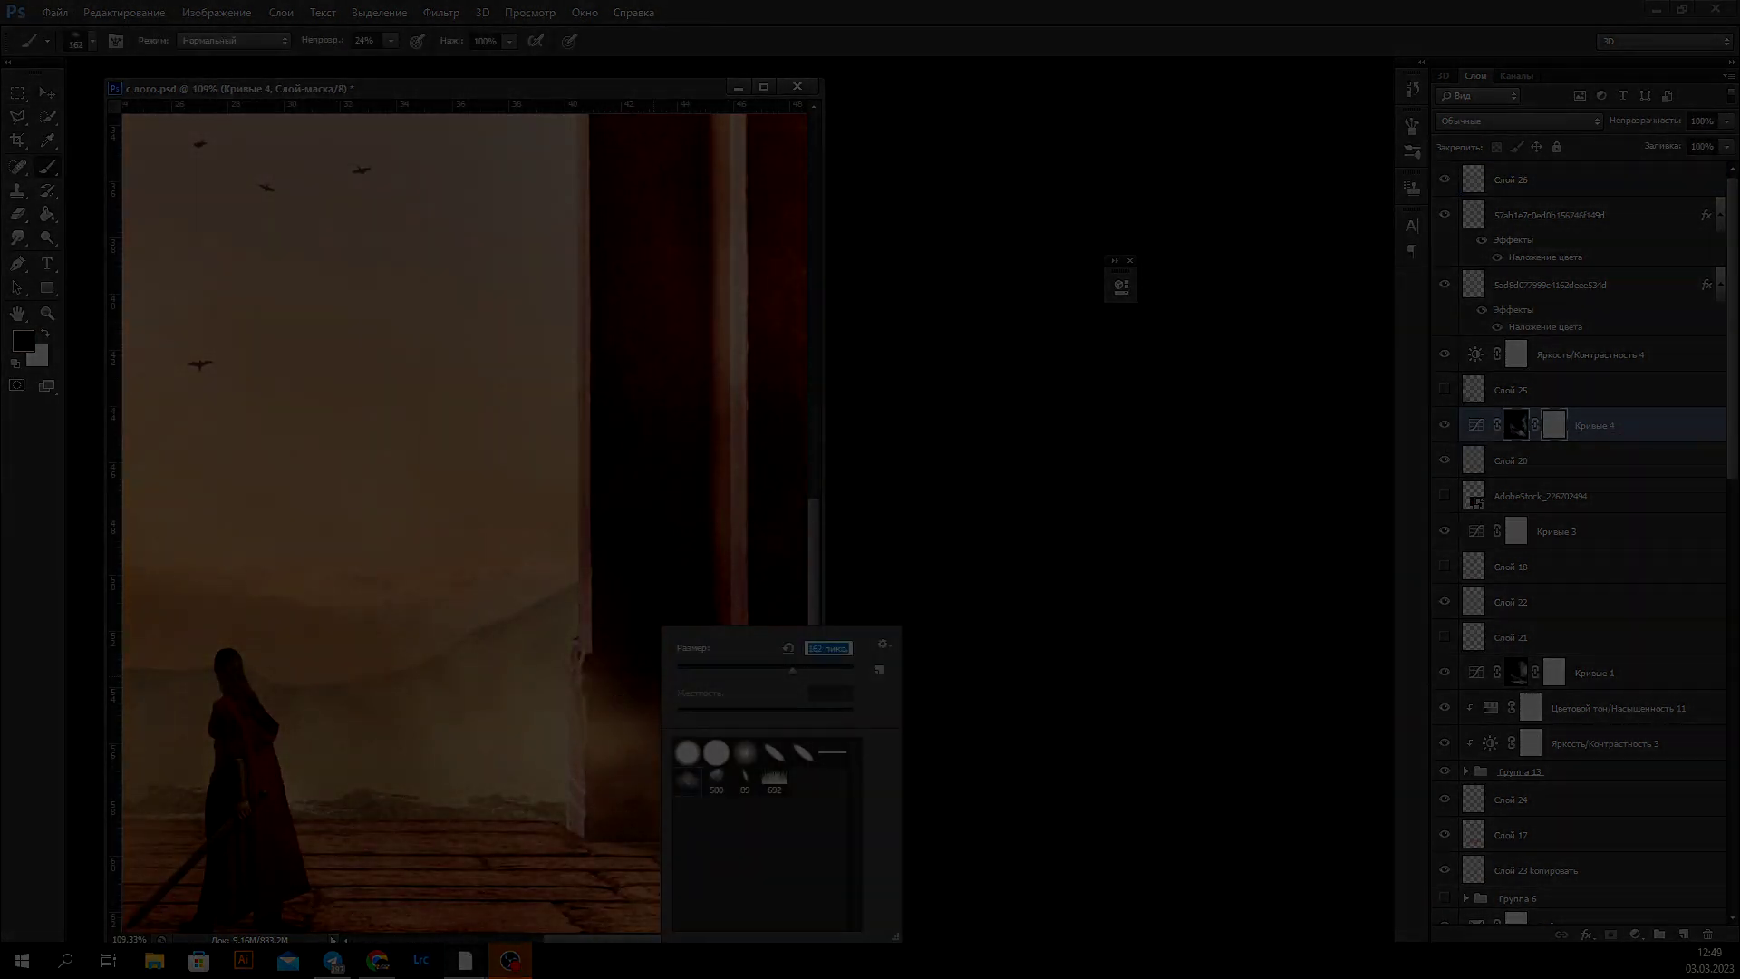
scroll(673, 580, down, 5)
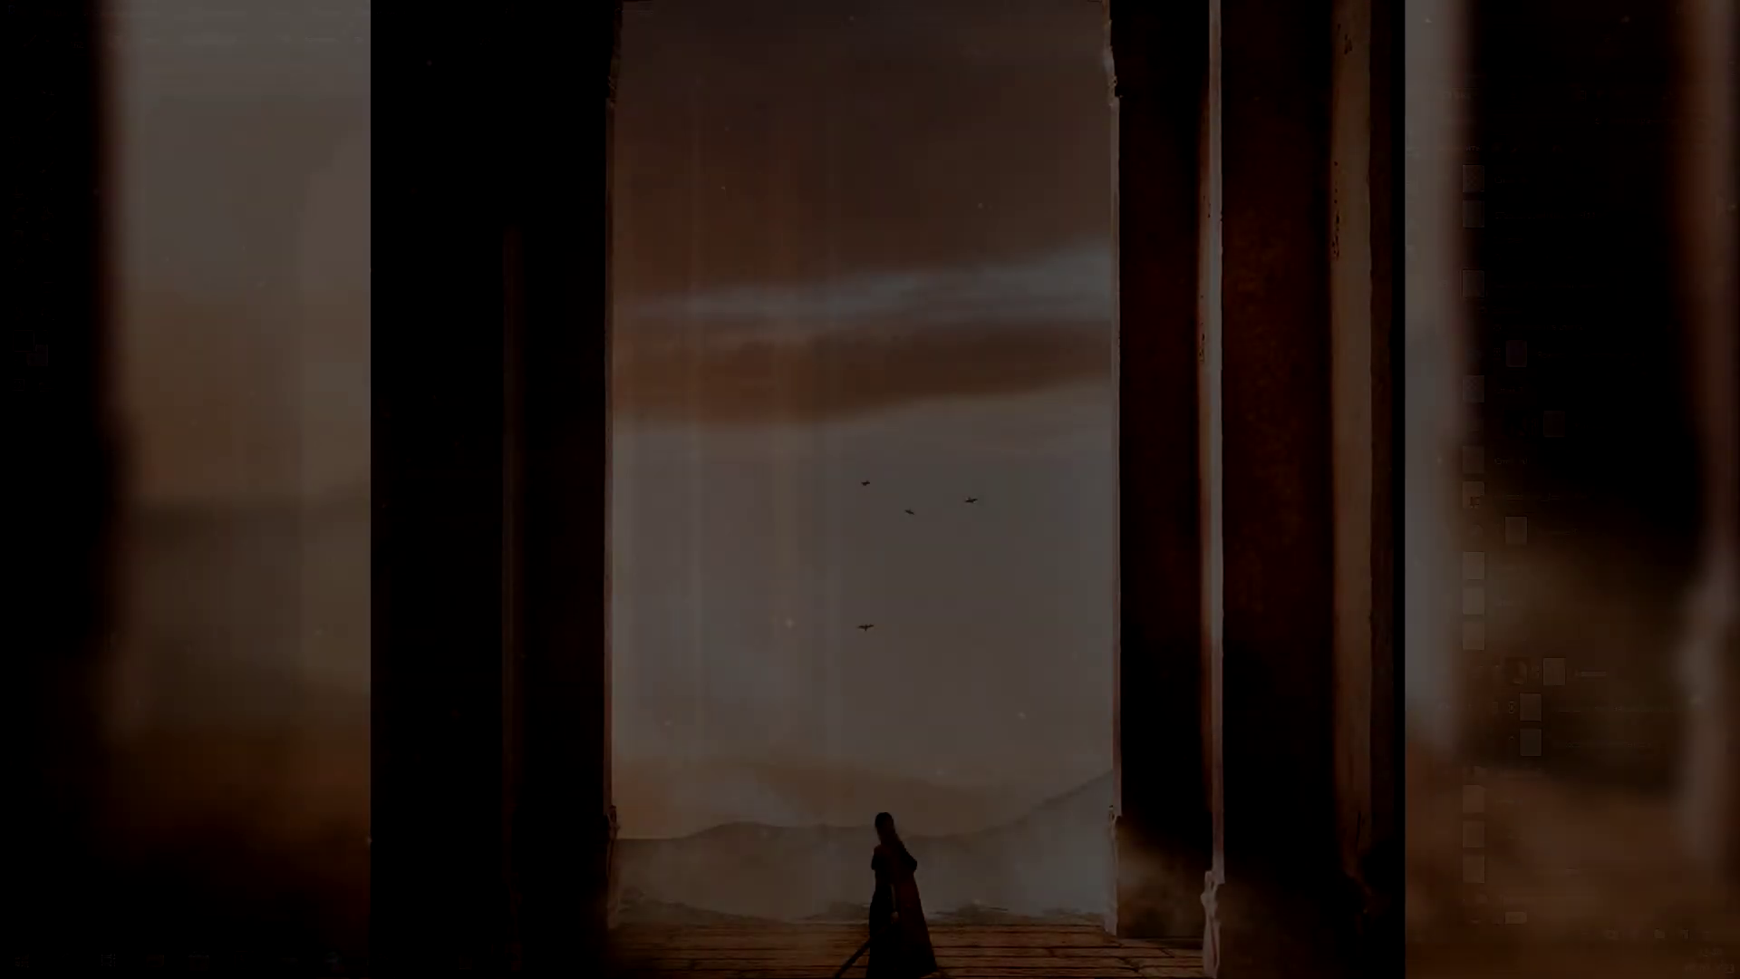